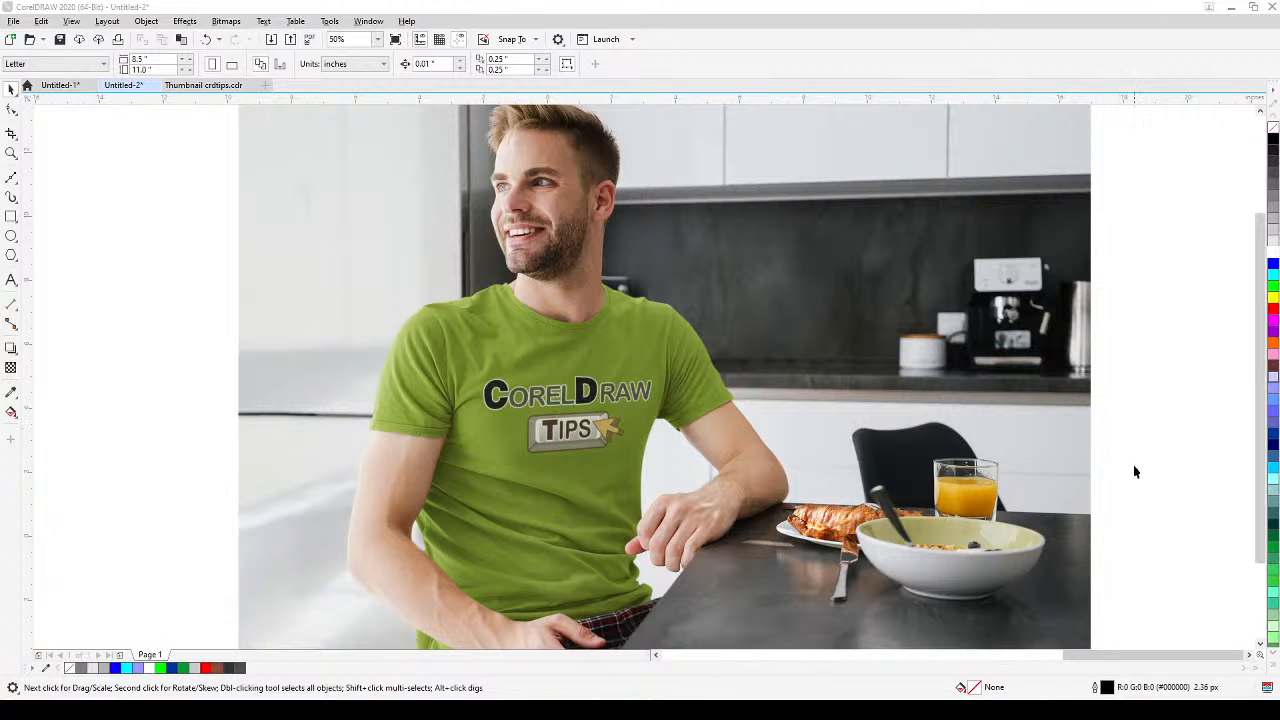
{"action": "key", "text": "h"}
{"action": "left_click_drag", "start_coordinate": [310, 413], "coordinate": [869, 360]}
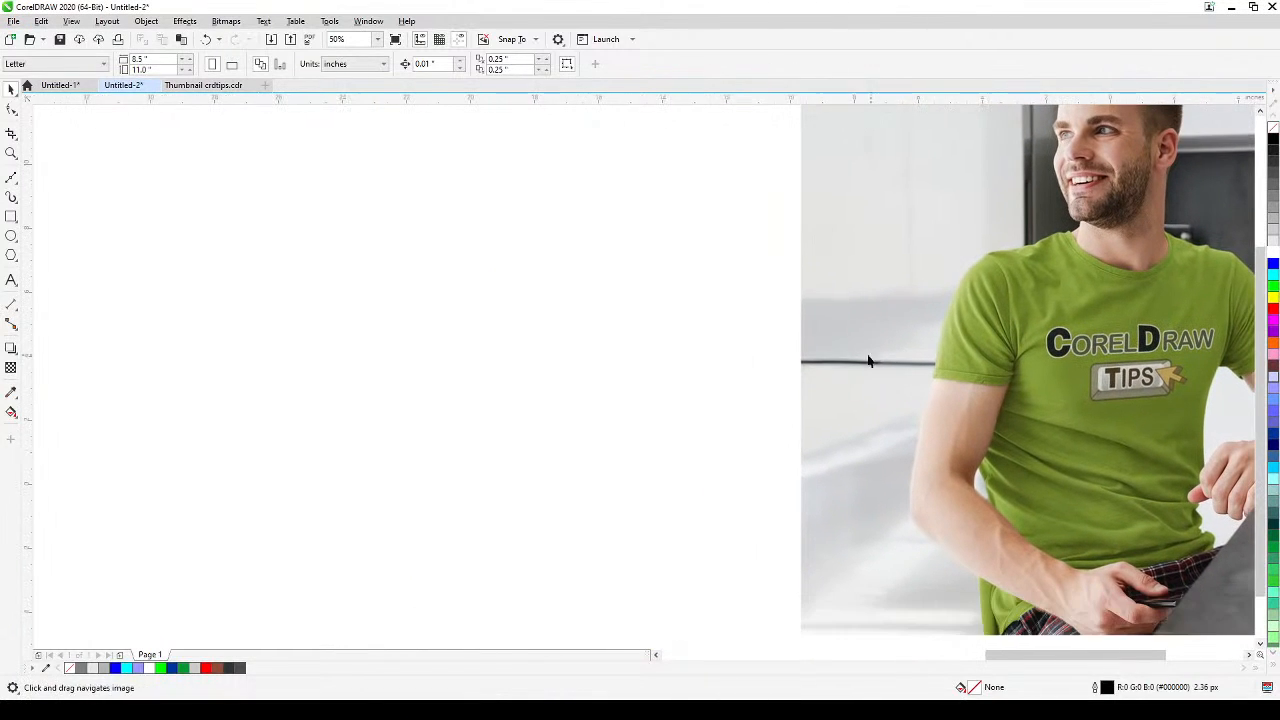
{"action": "left_click_drag", "start_coordinate": [435, 363], "coordinate": [239, 384]}
{"action": "left_click_drag", "start_coordinate": [676, 391], "coordinate": [486, 400]}
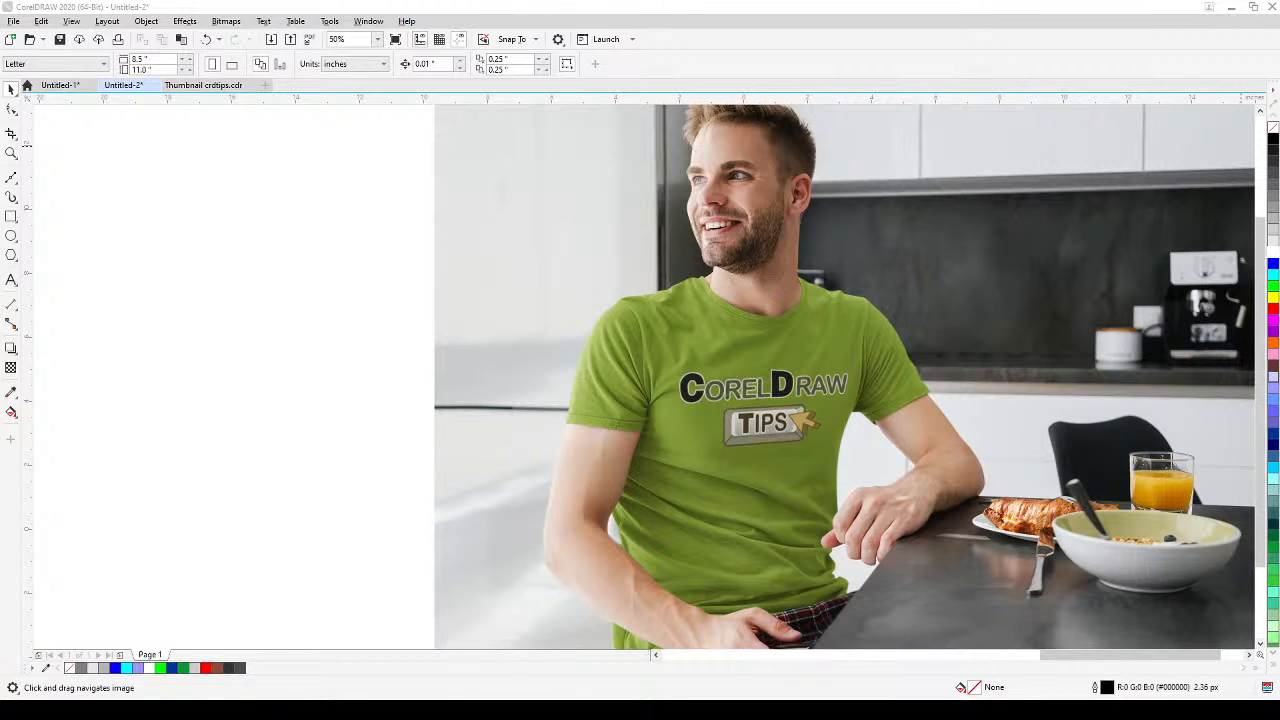
{"action": "left_click_drag", "start_coordinate": [718, 268], "coordinate": [573, 287]}
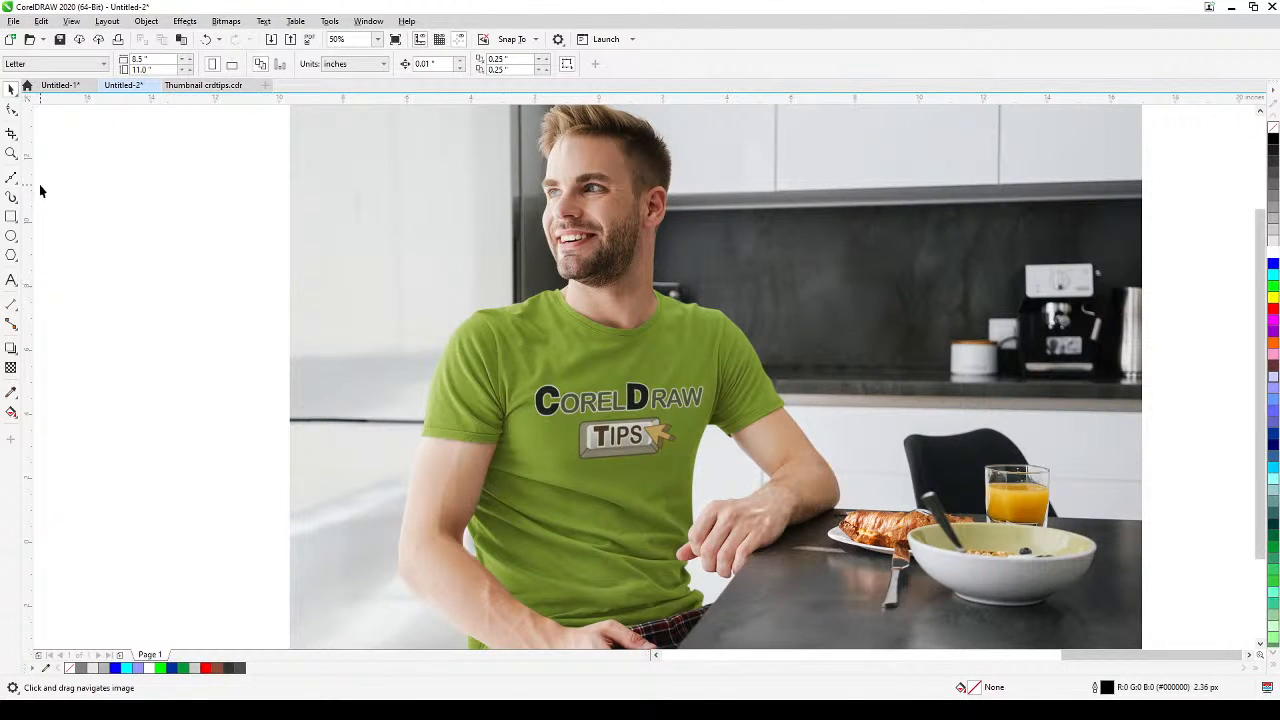
Draw a circle about 7.4 inches in diameter over the kitchen background and move it over the man's face
{"action": "left_click", "coordinate": [11, 237]}
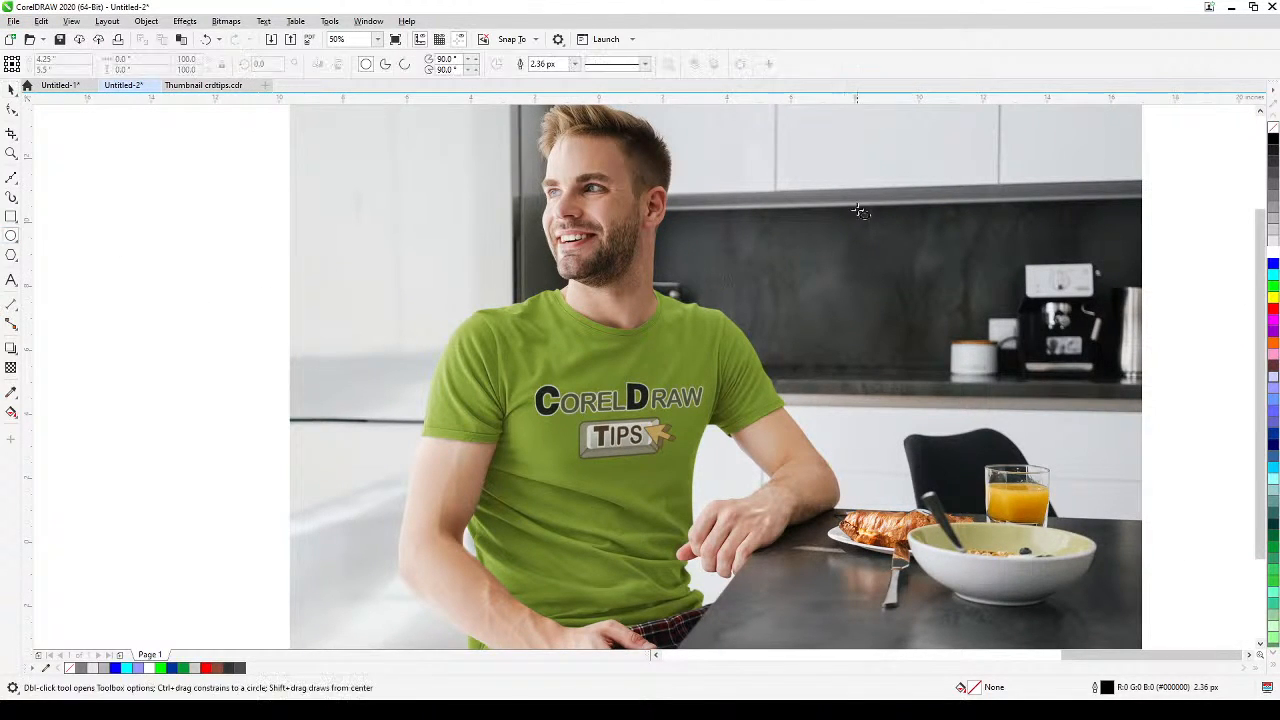
{"action": "left_click_drag", "start_coordinate": [864, 165], "coordinate": [1098, 392]}
{"action": "left_click", "coordinate": [11, 89]}
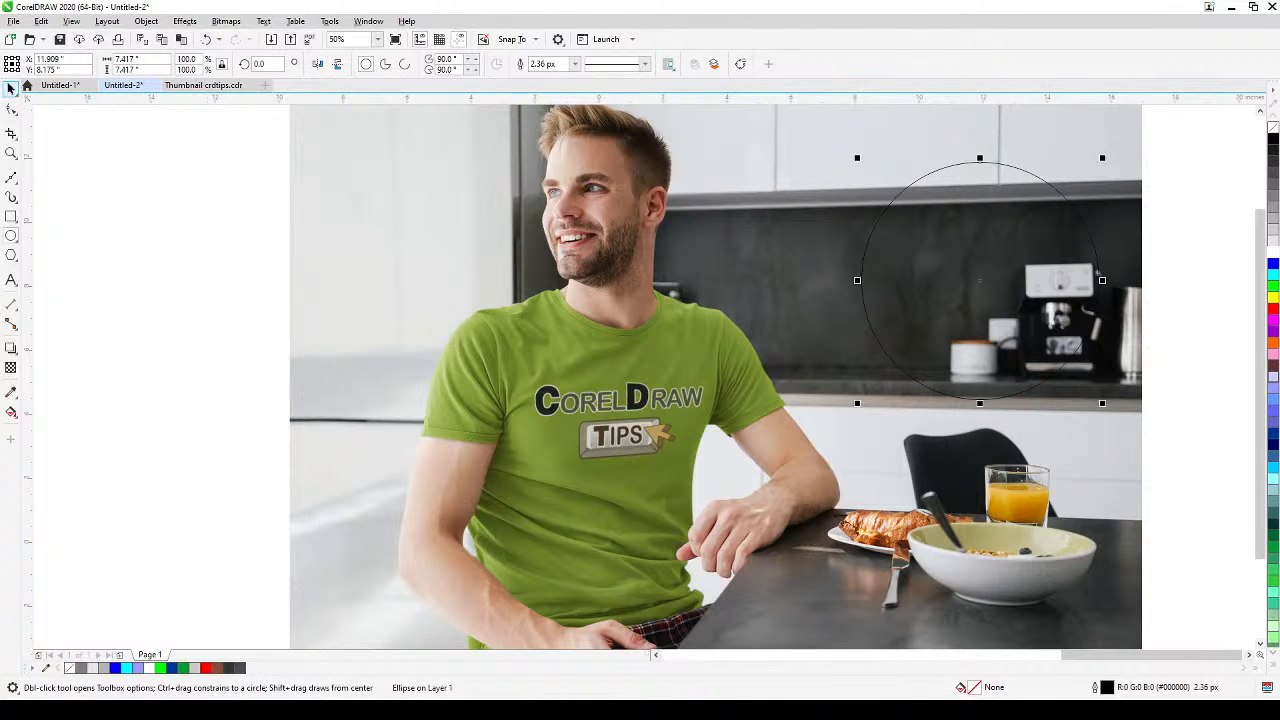
{"action": "left_click_drag", "start_coordinate": [1041, 295], "coordinate": [676, 239]}
{"action": "left_click_drag", "start_coordinate": [1037, 269], "coordinate": [937, 345]}
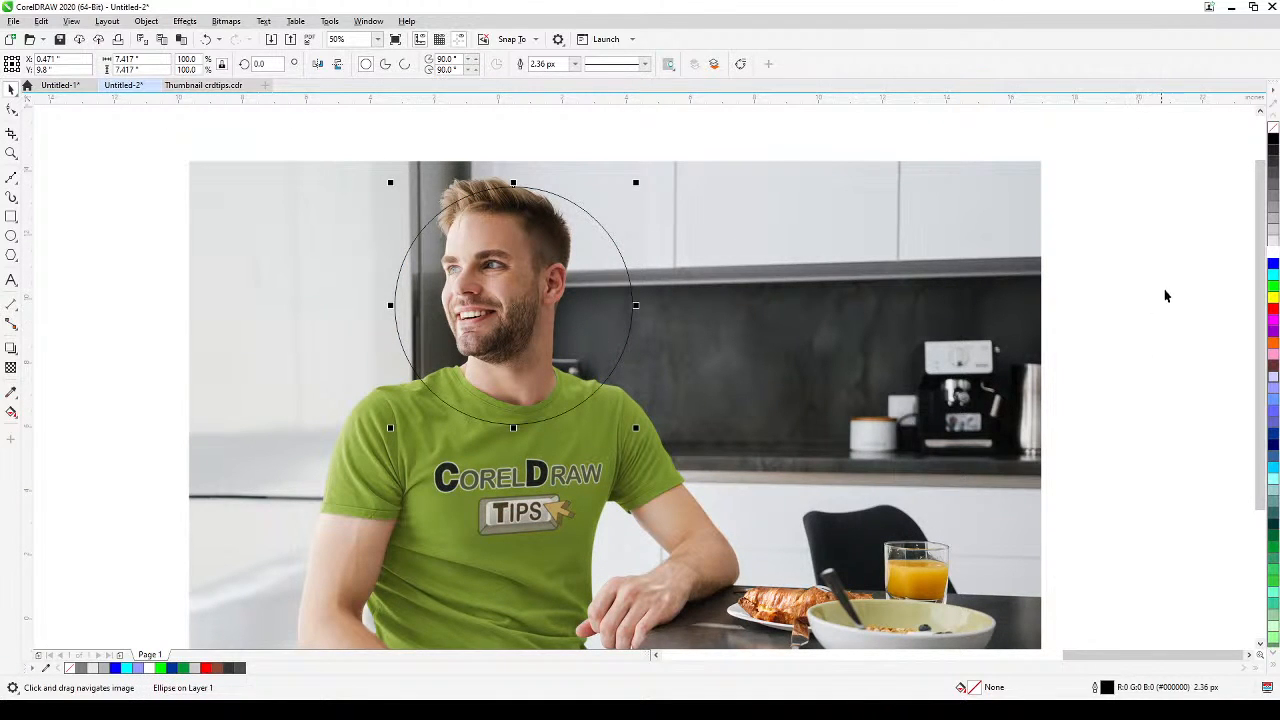
Open the Lens effect settings and apply a Brighten lens at a 50% rate to the circle
{"action": "left_click", "coordinate": [190, 22]}
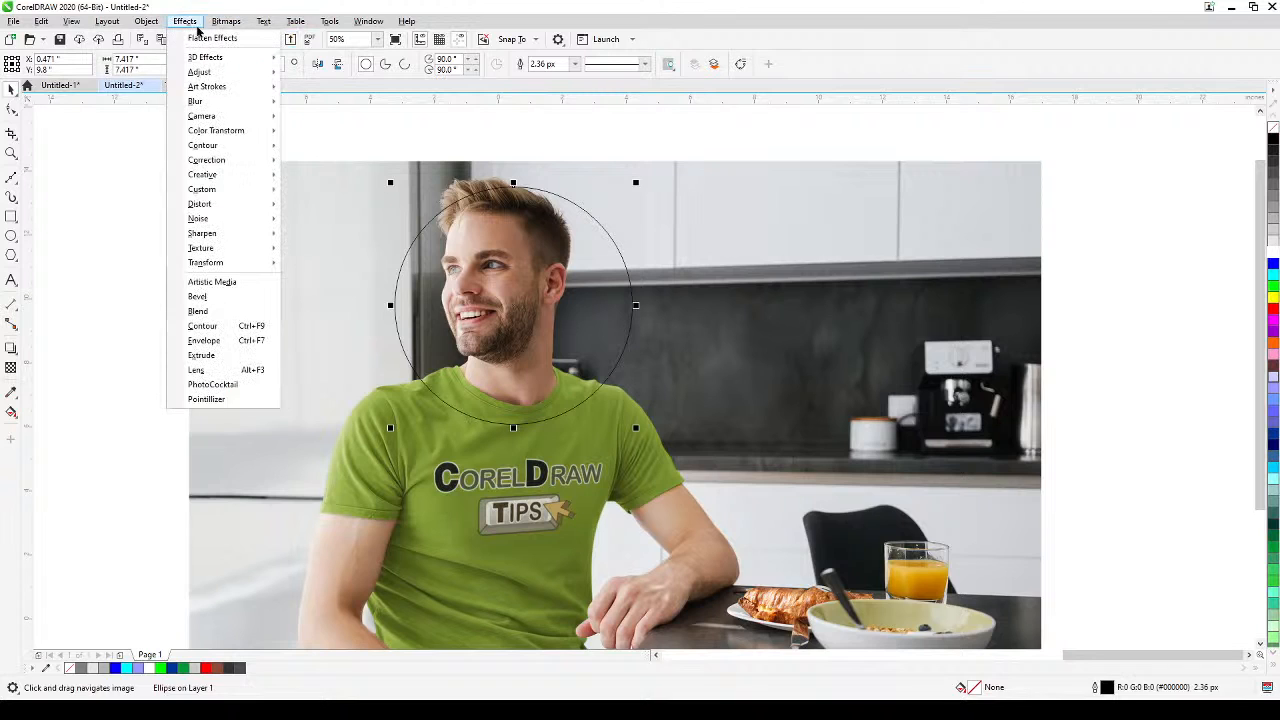
{"action": "left_click", "coordinate": [237, 372]}
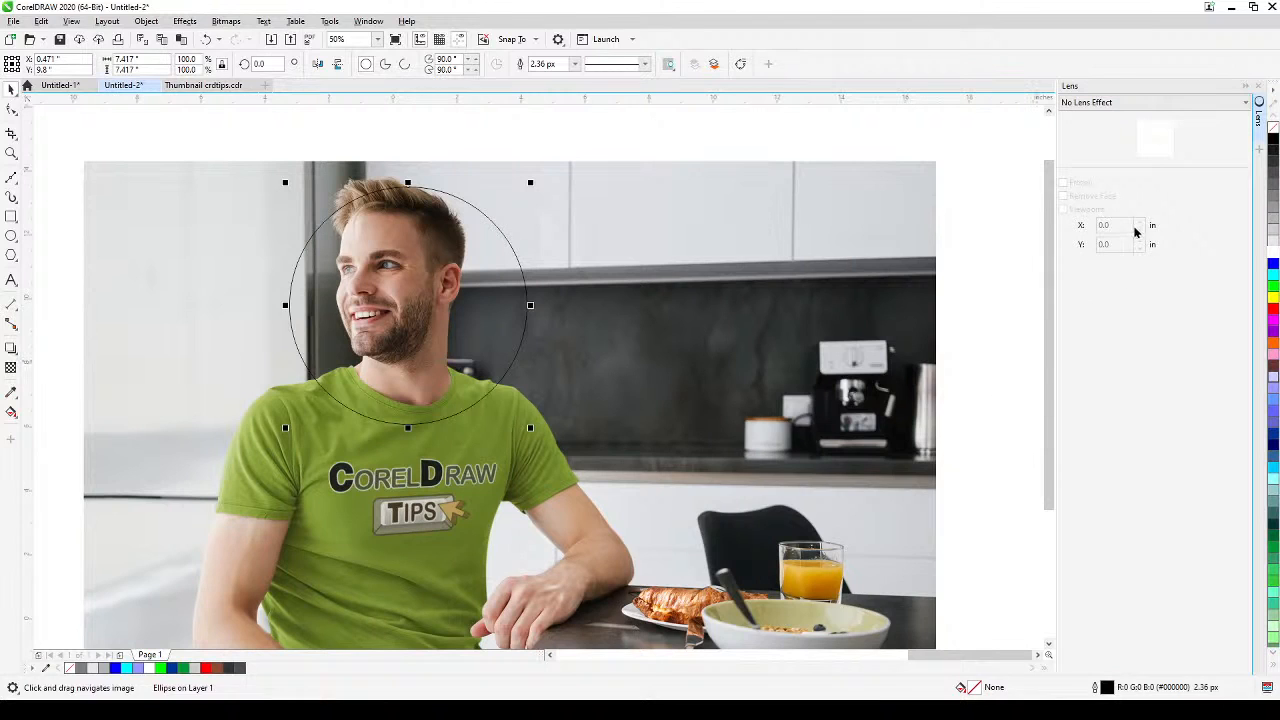
{"action": "left_click", "coordinate": [1135, 103]}
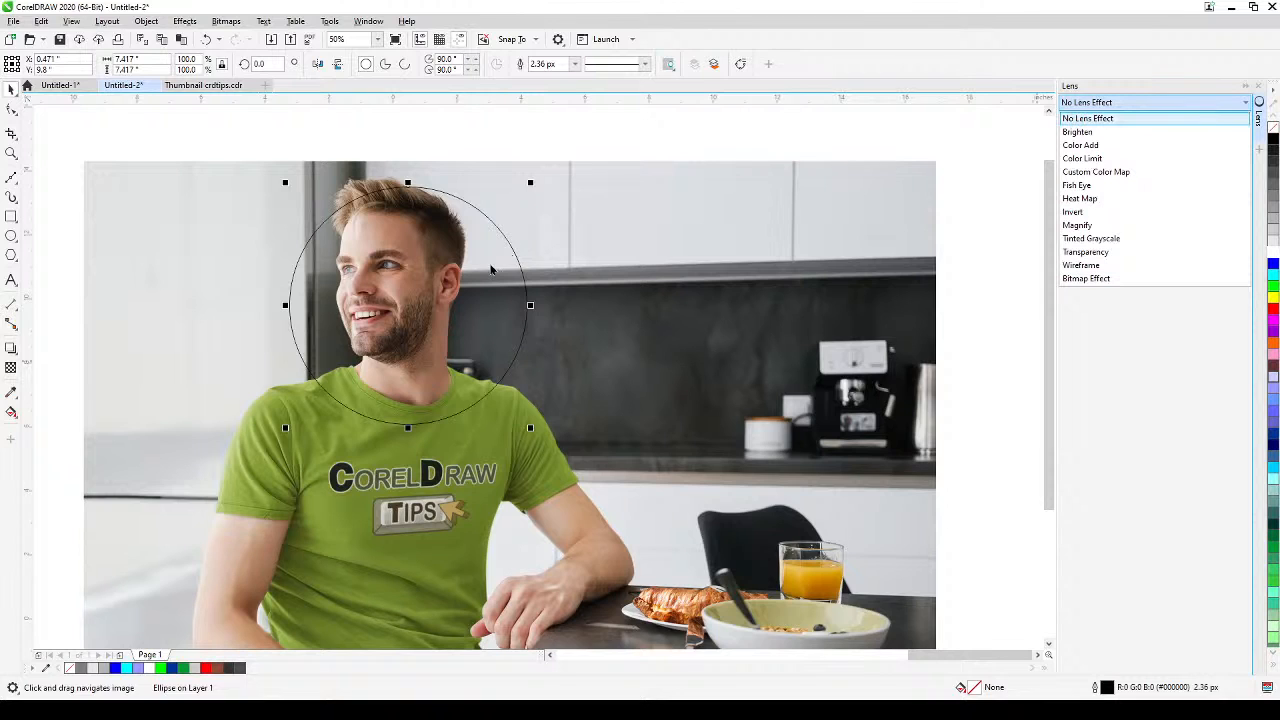
{"action": "left_click", "coordinate": [1077, 132]}
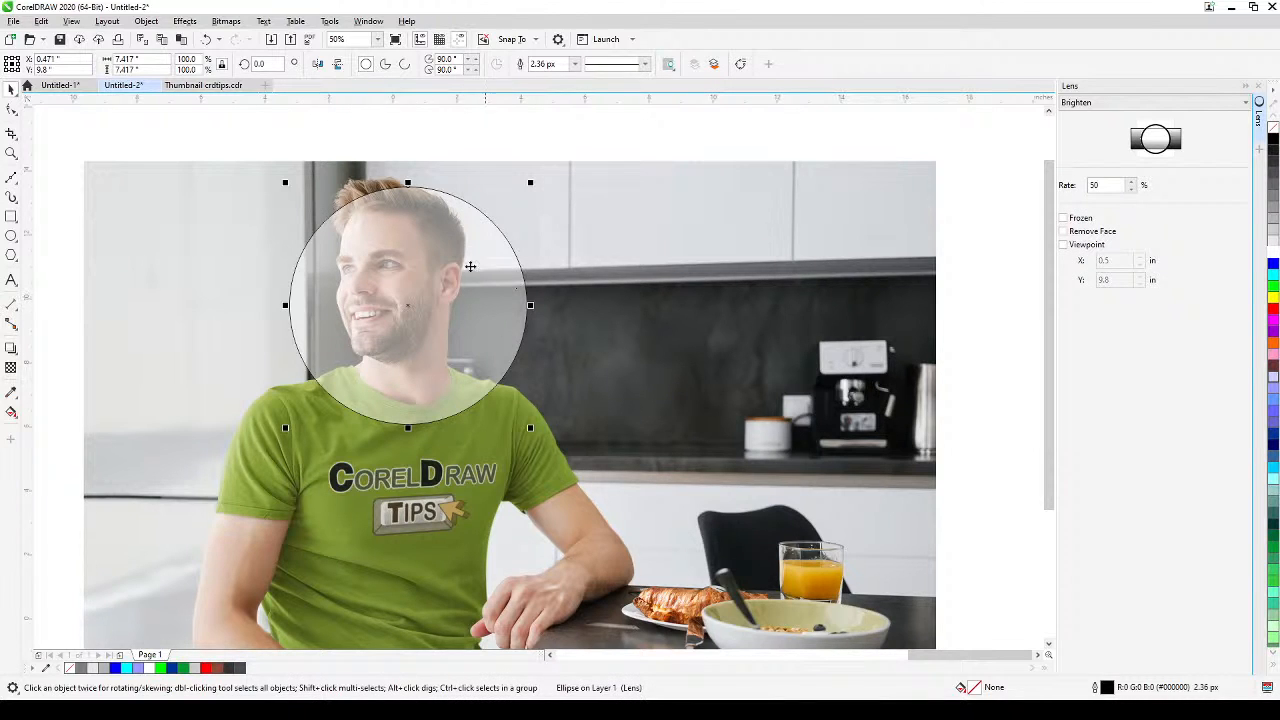
Remove the outline of the brightening circle and reposition it over the man's face
{"action": "left_click_drag", "start_coordinate": [466, 302], "coordinate": [502, 352]}
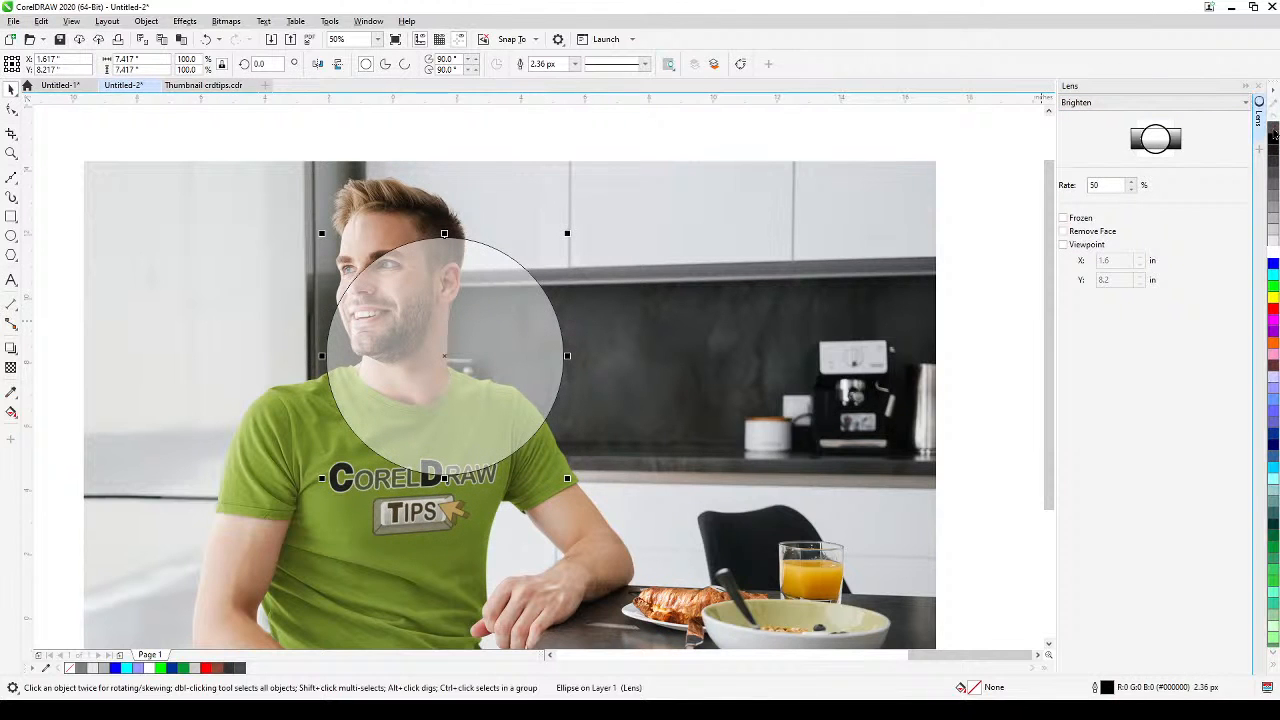
{"action": "right_click", "coordinate": [1273, 128]}
{"action": "left_click_drag", "start_coordinate": [410, 354], "coordinate": [331, 351]}
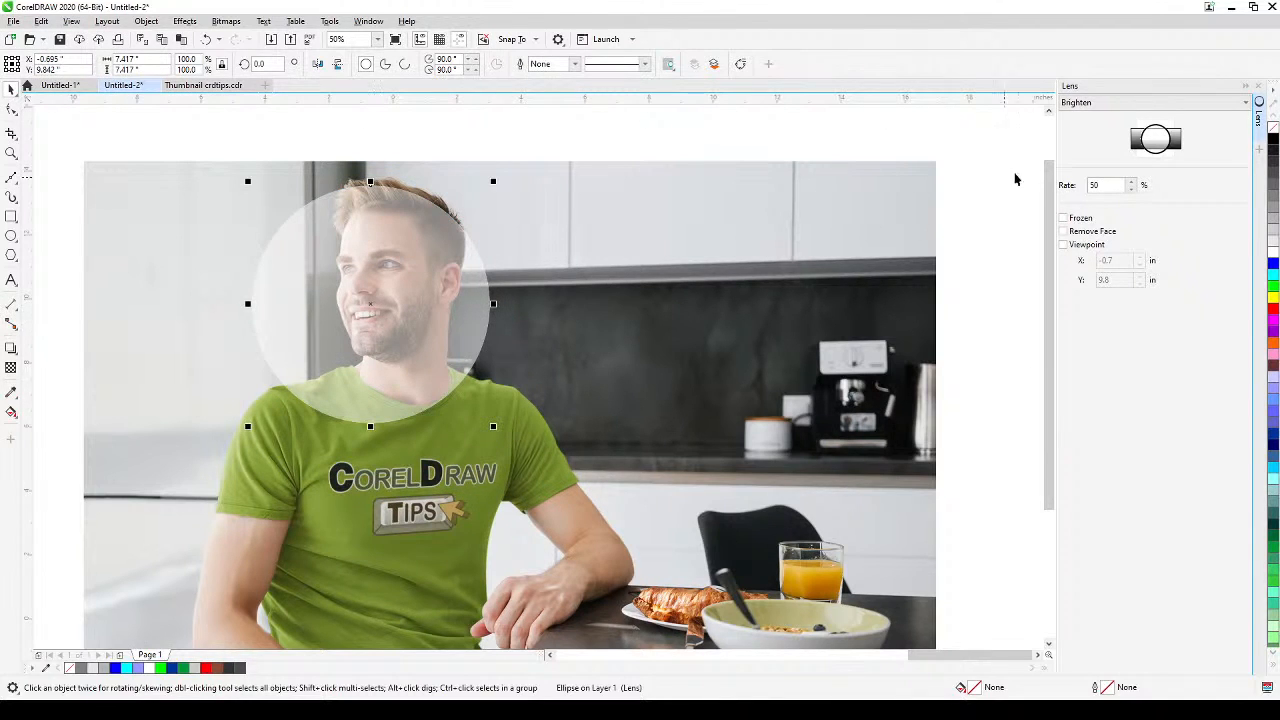
Change the circle's lens to Fish Eye at a 100% rate and shift the circle slightly across the face
{"action": "left_click", "coordinate": [1233, 105]}
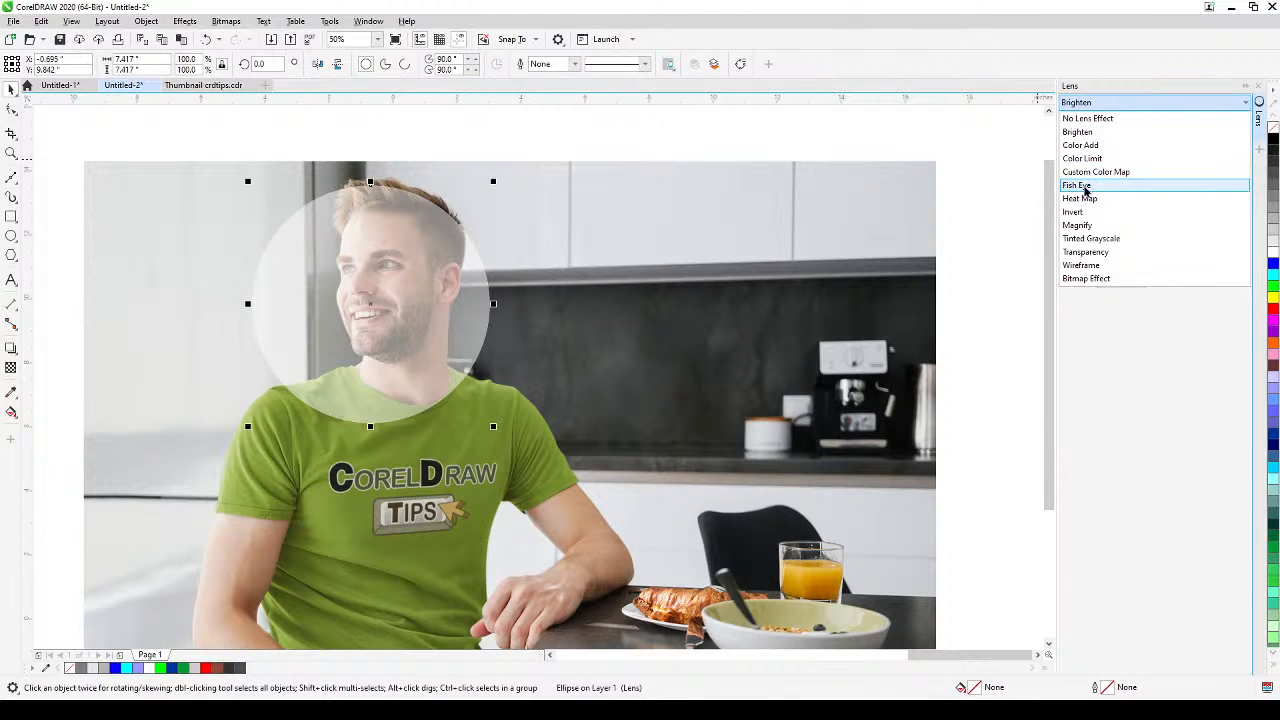
{"action": "left_click", "coordinate": [1085, 189]}
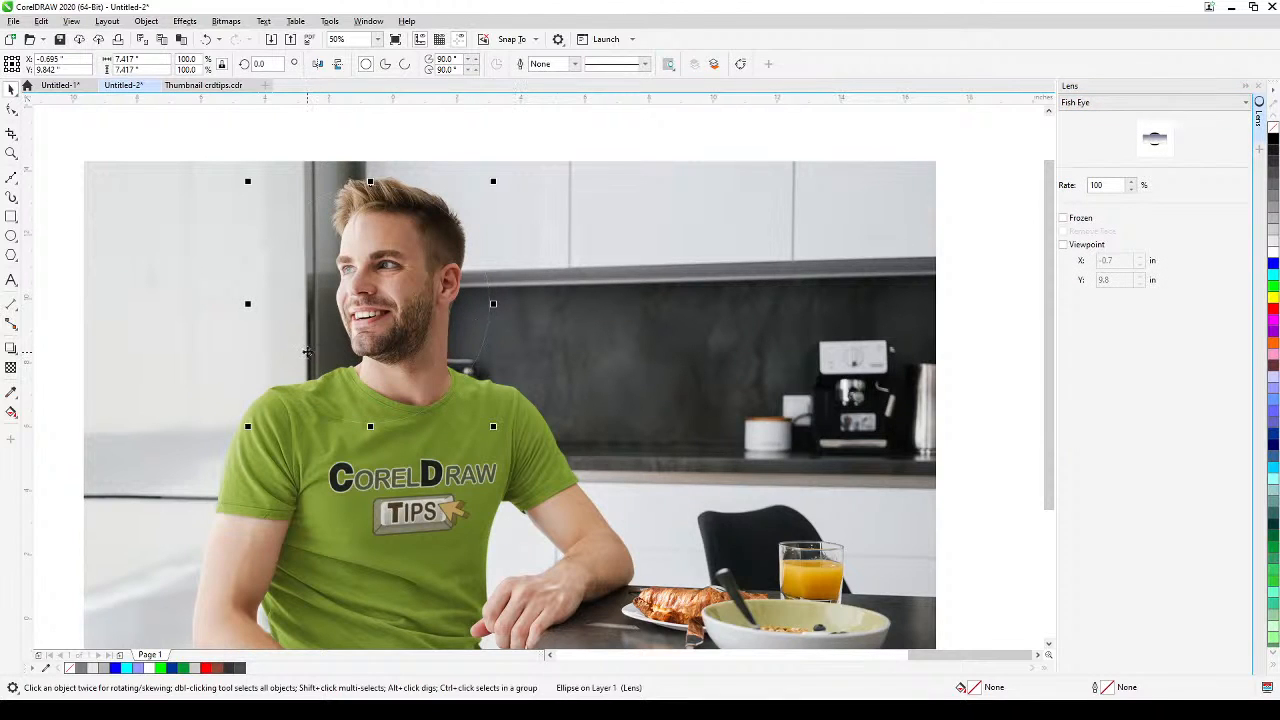
{"action": "left_click_drag", "start_coordinate": [307, 352], "coordinate": [336, 349]}
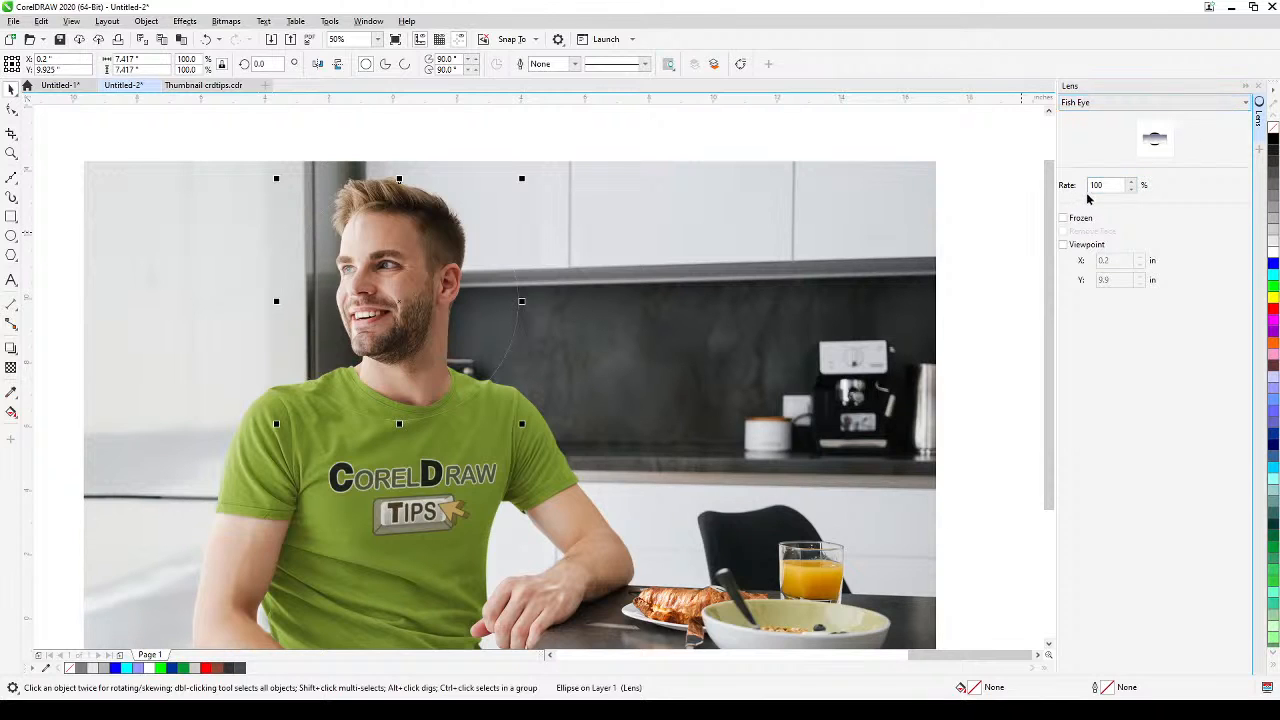
Enable the Fish Eye lens's viewpoint with X at 0.23 in, and move the circle up and to the left
{"action": "left_click", "coordinate": [1063, 247]}
{"action": "left_click", "coordinate": [1140, 241]}
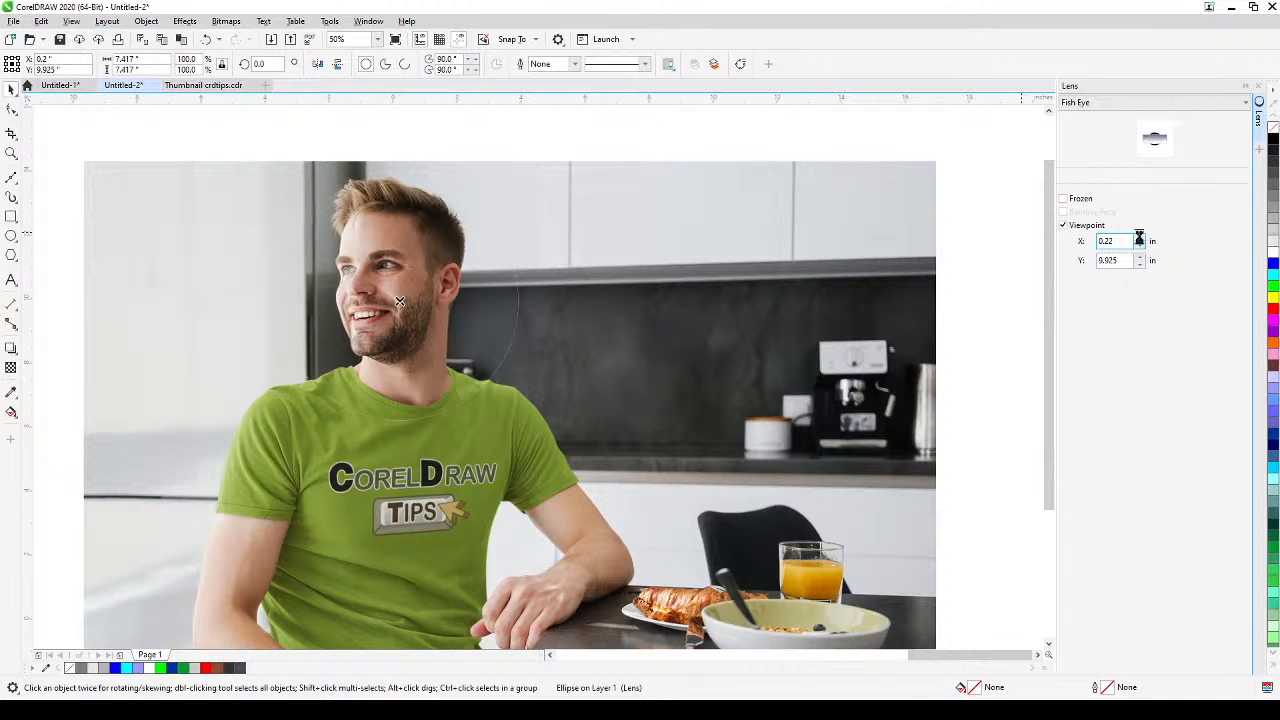
{"action": "left_click", "coordinate": [1140, 241]}
{"action": "left_click", "coordinate": [1140, 241]}
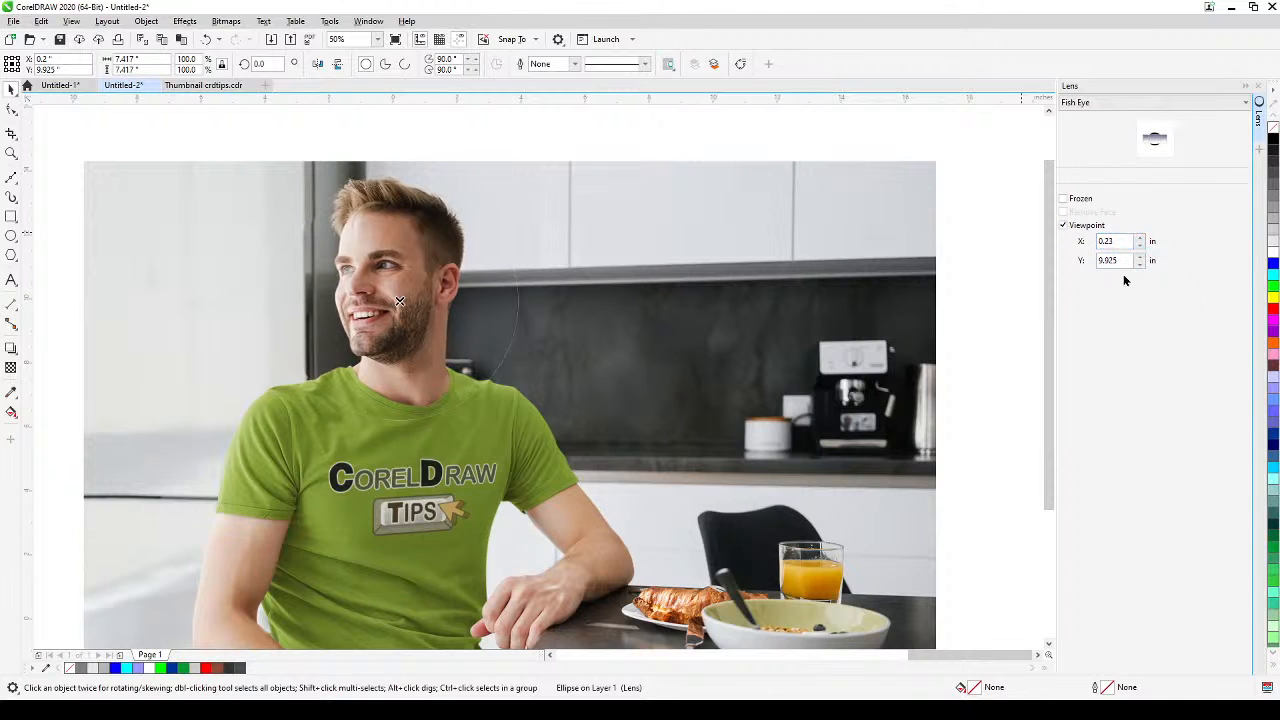
{"action": "left_click", "coordinate": [484, 291]}
{"action": "left_click_drag", "start_coordinate": [480, 293], "coordinate": [453, 278]}
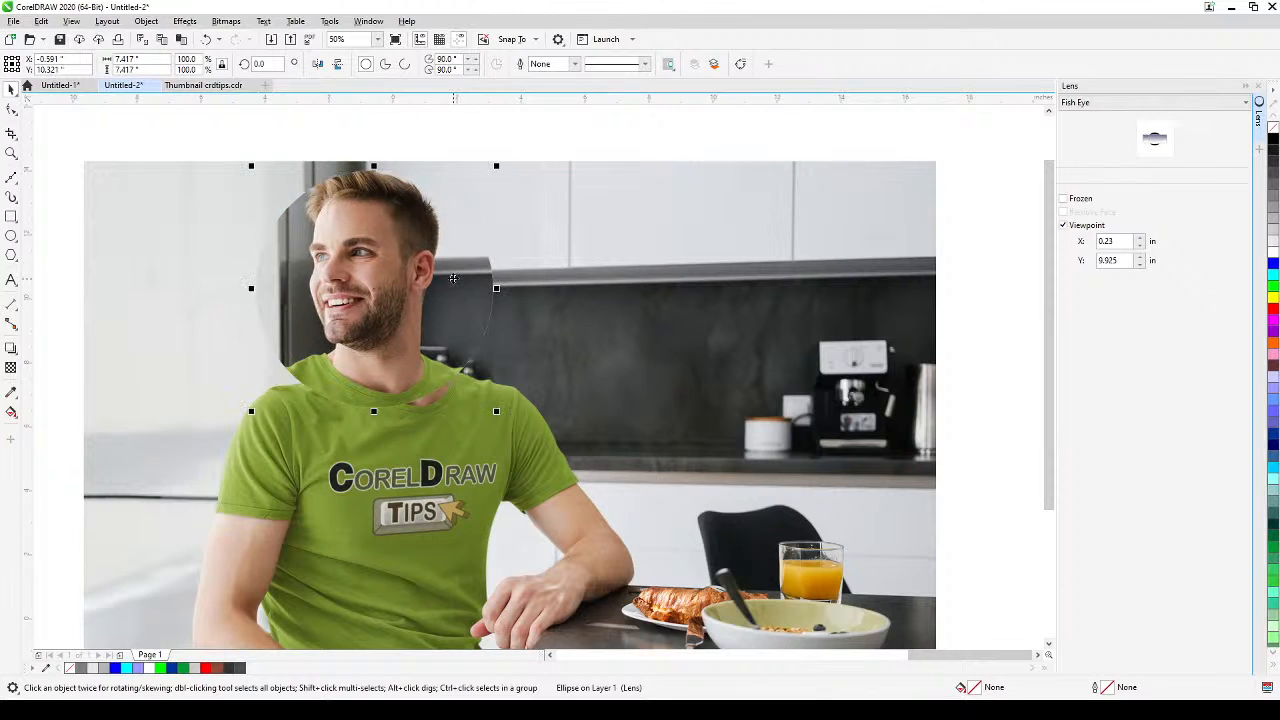
{"action": "left_click_drag", "start_coordinate": [443, 322], "coordinate": [445, 318]}
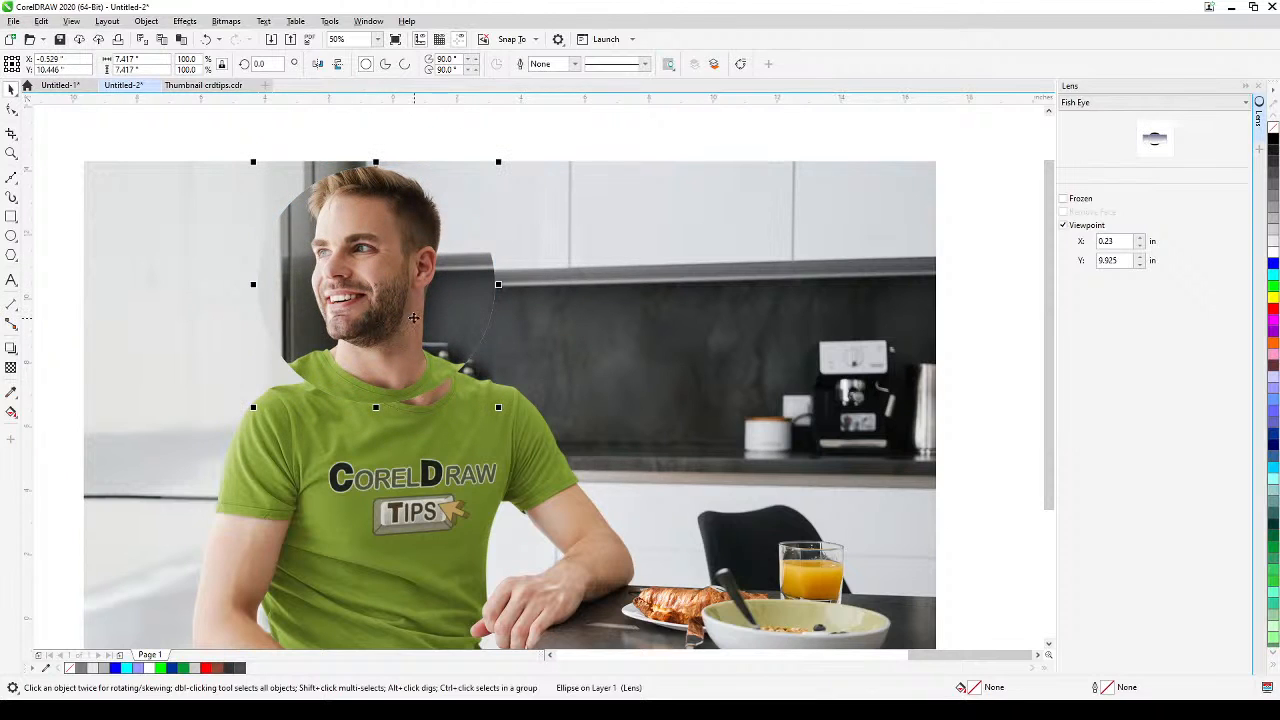
Turn off the lens's viewpoint and change the circle's lens to Magnify with an amount of 2.0x
{"action": "left_click", "coordinate": [1063, 225]}
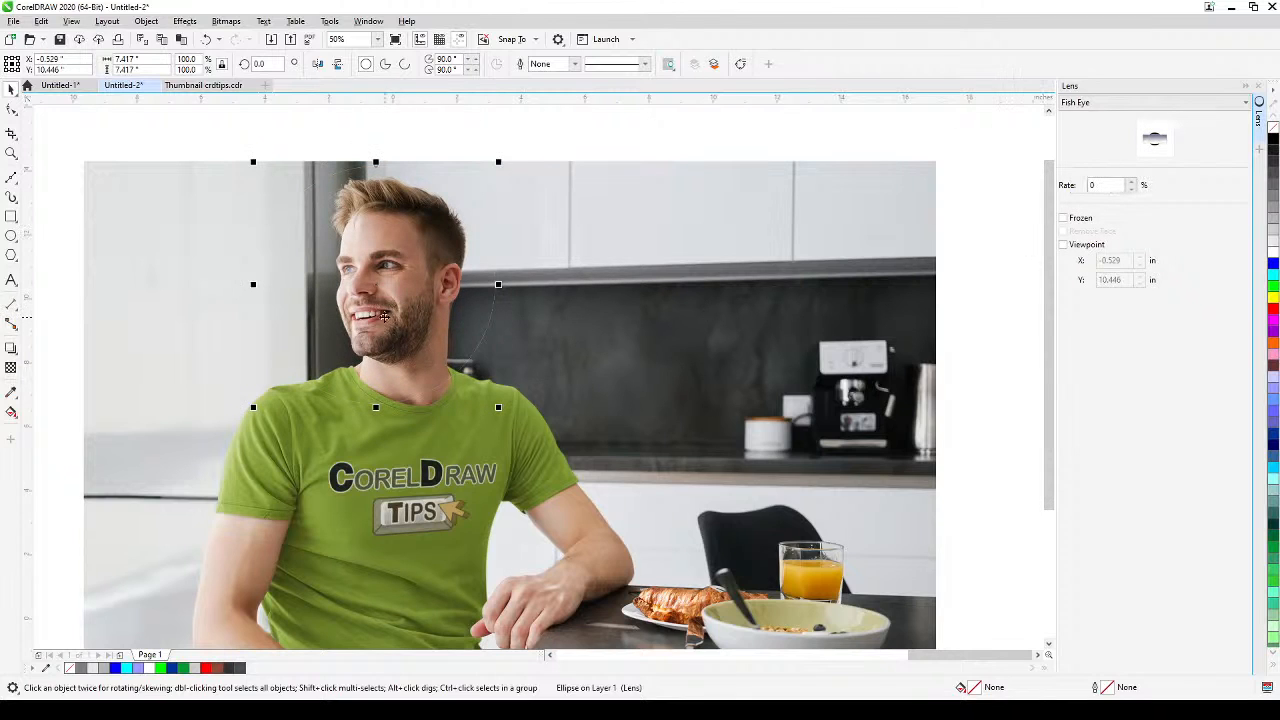
{"action": "left_click_drag", "start_coordinate": [384, 316], "coordinate": [396, 327]}
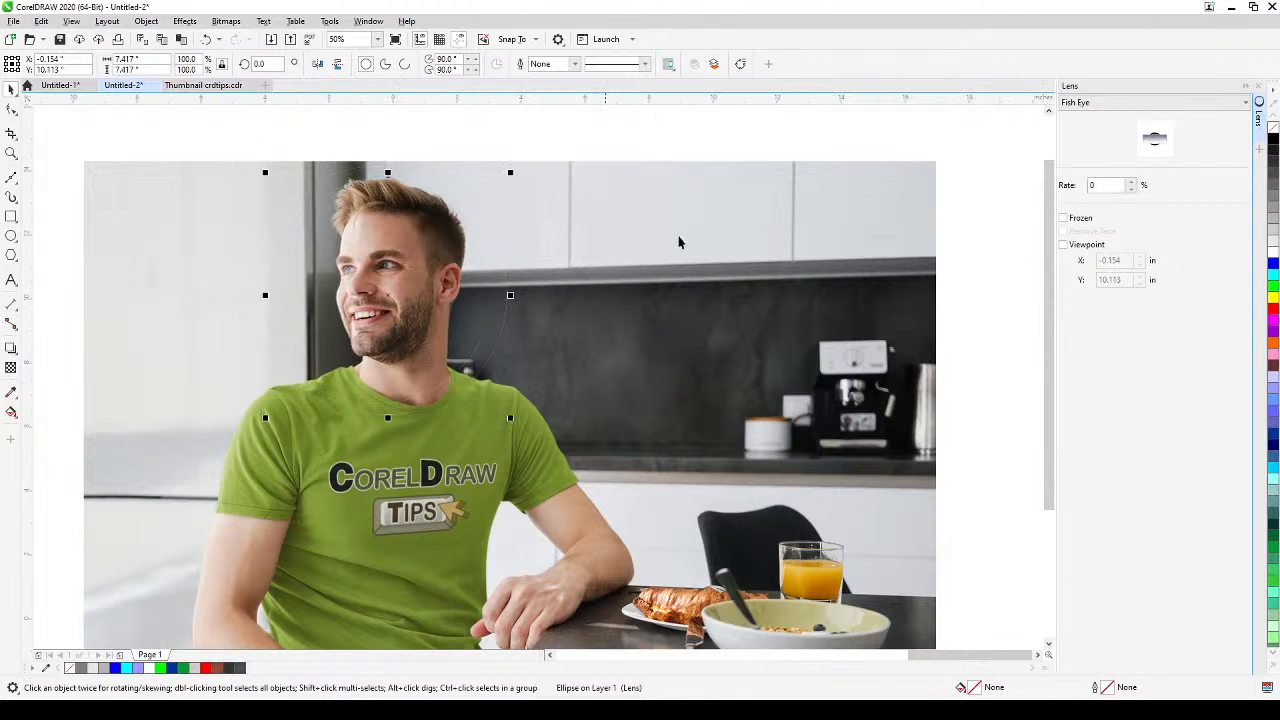
{"action": "left_click", "coordinate": [1164, 104]}
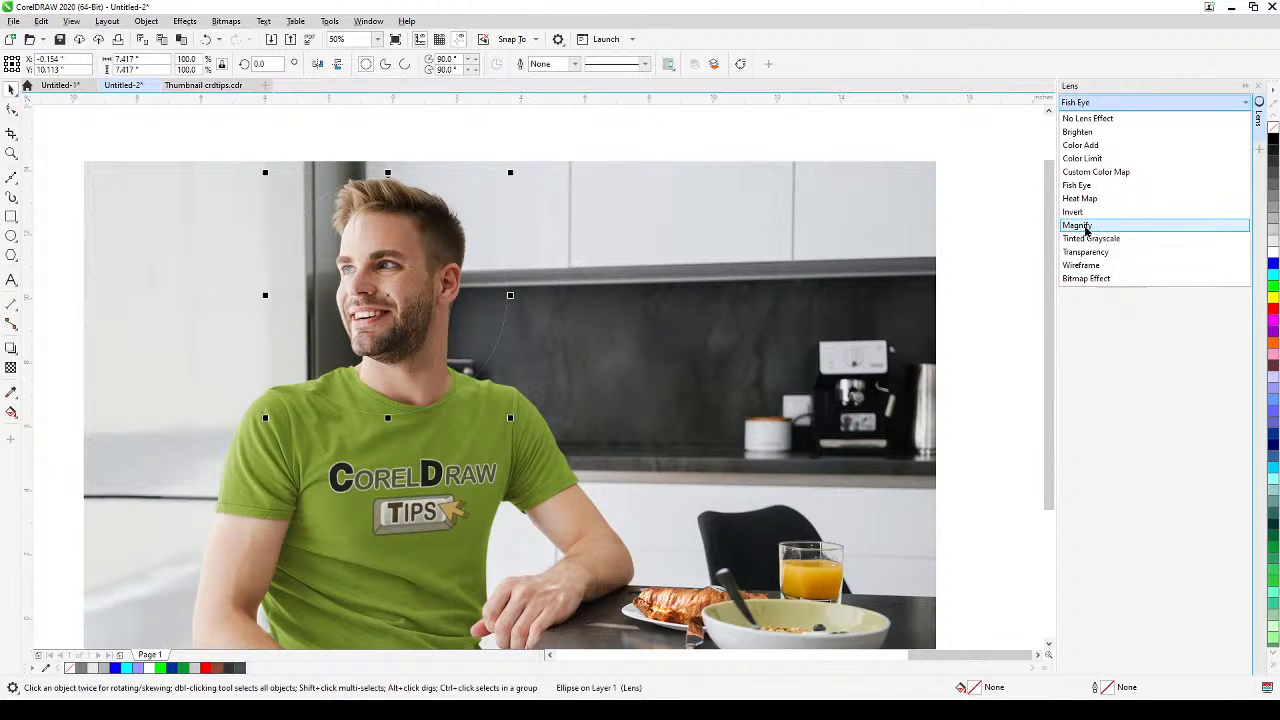
{"action": "left_click", "coordinate": [1080, 226]}
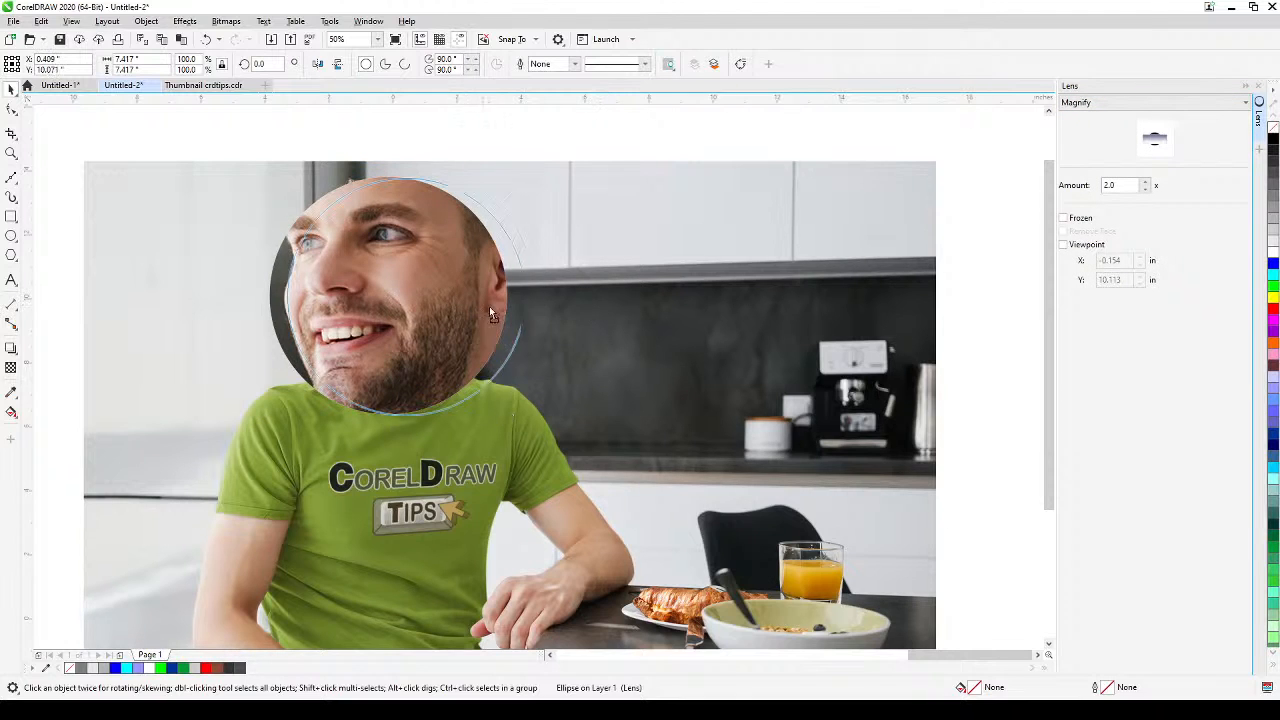
Move the magnifying circle across the shoulder, shirt and kitchen background, and return it to the man's face
{"action": "left_click_drag", "start_coordinate": [376, 333], "coordinate": [343, 443]}
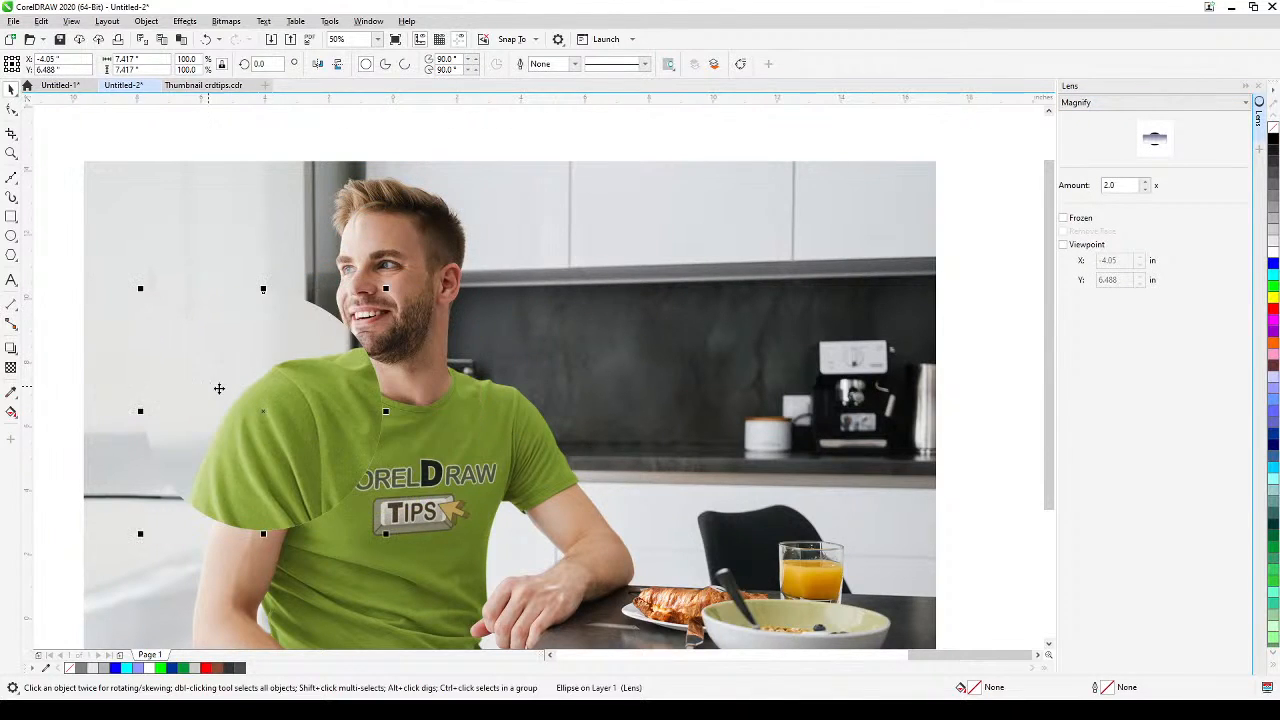
{"action": "left_click_drag", "start_coordinate": [217, 386], "coordinate": [454, 310]}
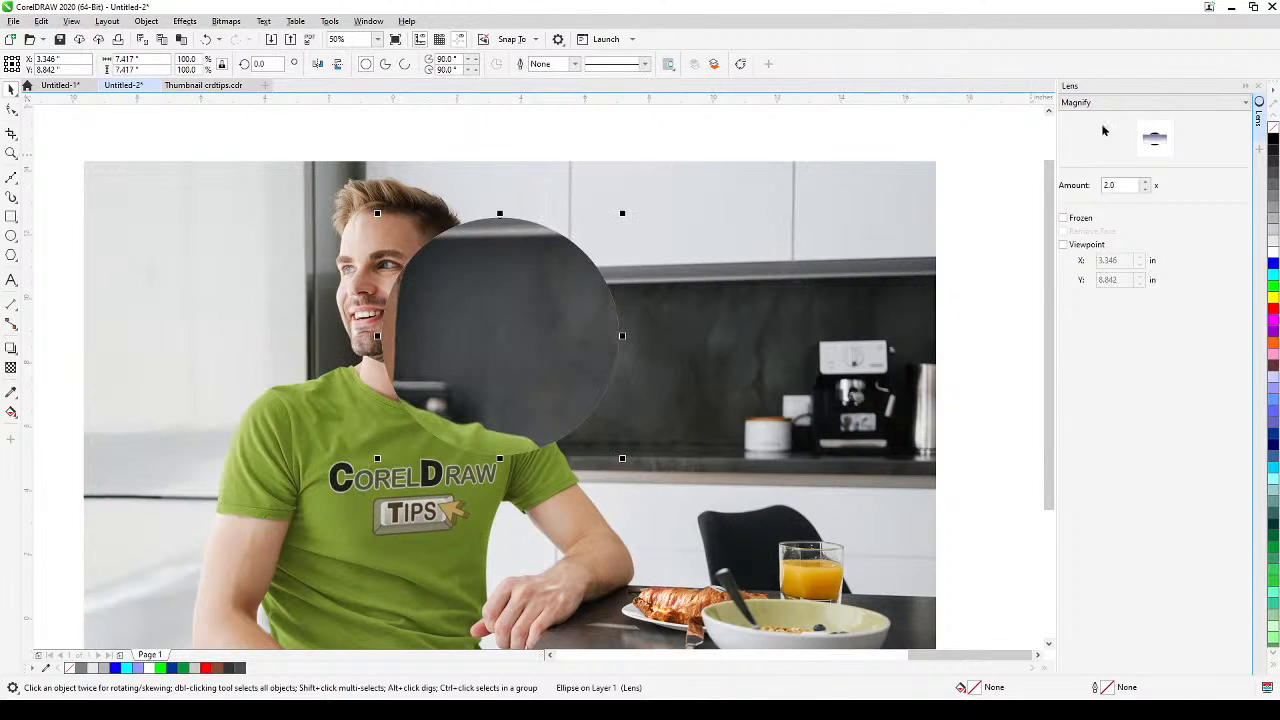
{"action": "left_click_drag", "start_coordinate": [483, 354], "coordinate": [437, 335]}
{"action": "left_click_drag", "start_coordinate": [480, 384], "coordinate": [389, 321]}
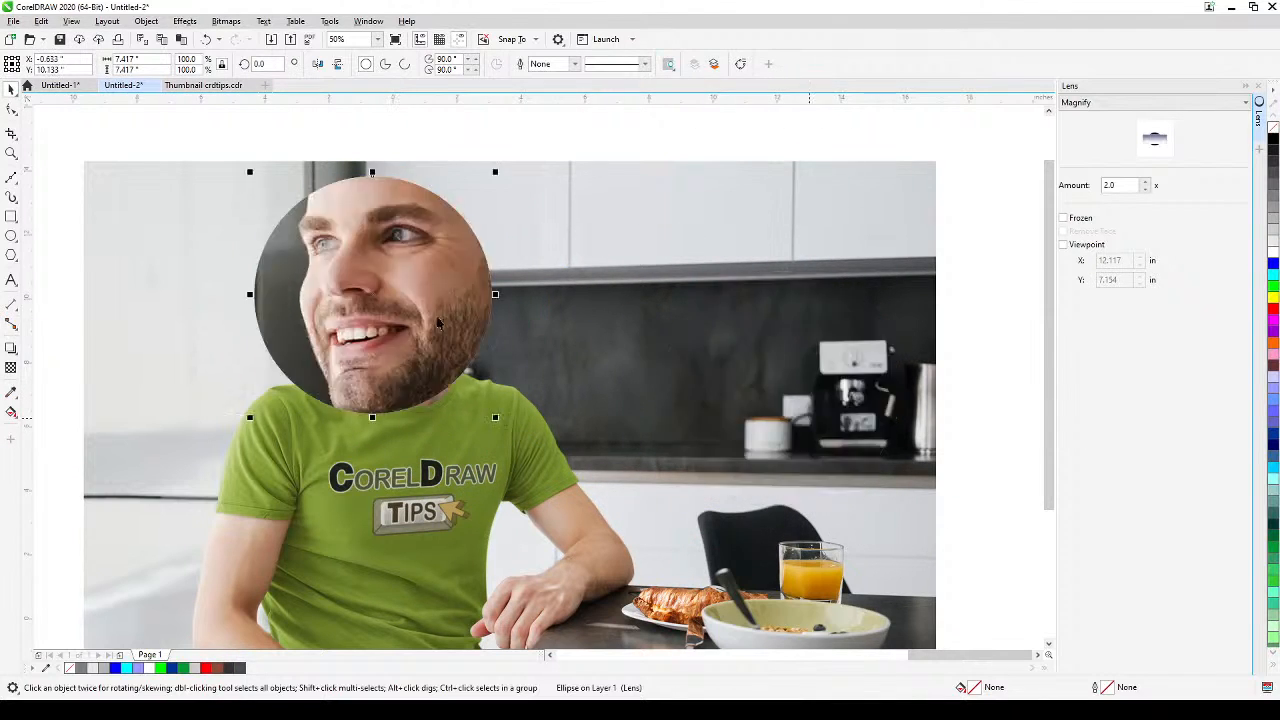
Try the Heat Map lens on the circle, and set the circle back to No Lens Effect
{"action": "left_click", "coordinate": [1204, 103]}
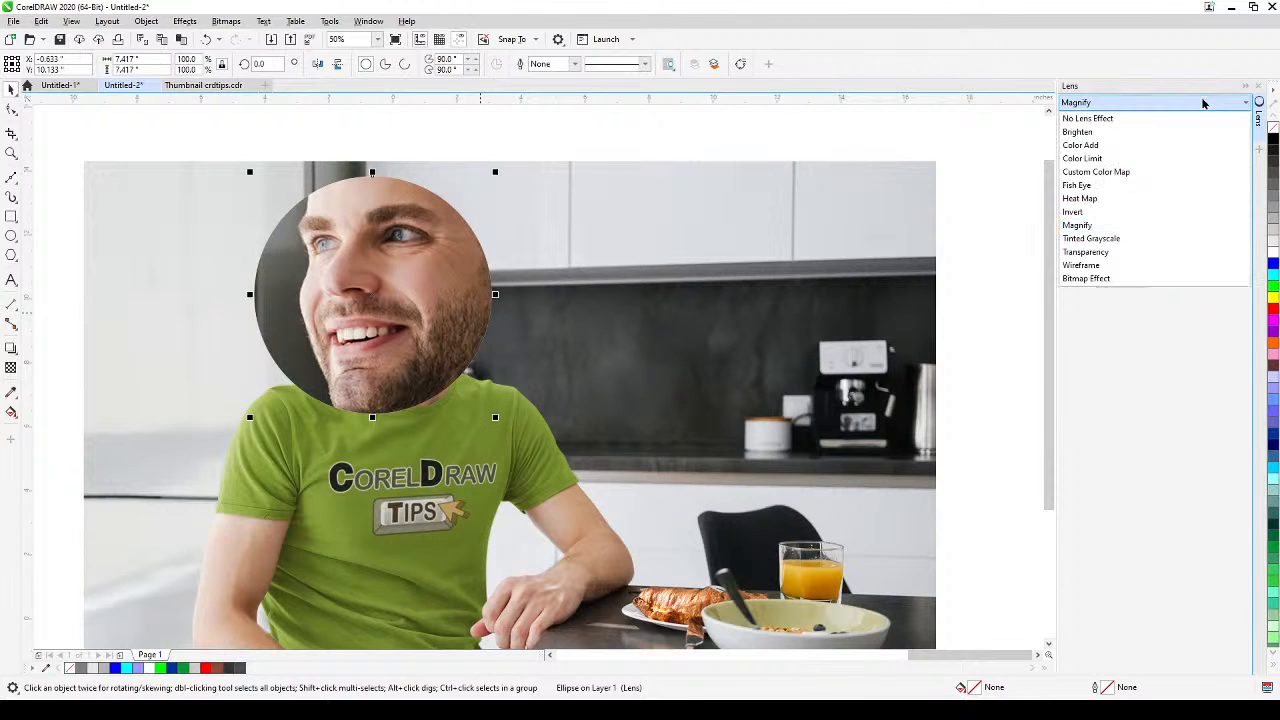
{"action": "left_click", "coordinate": [1085, 199]}
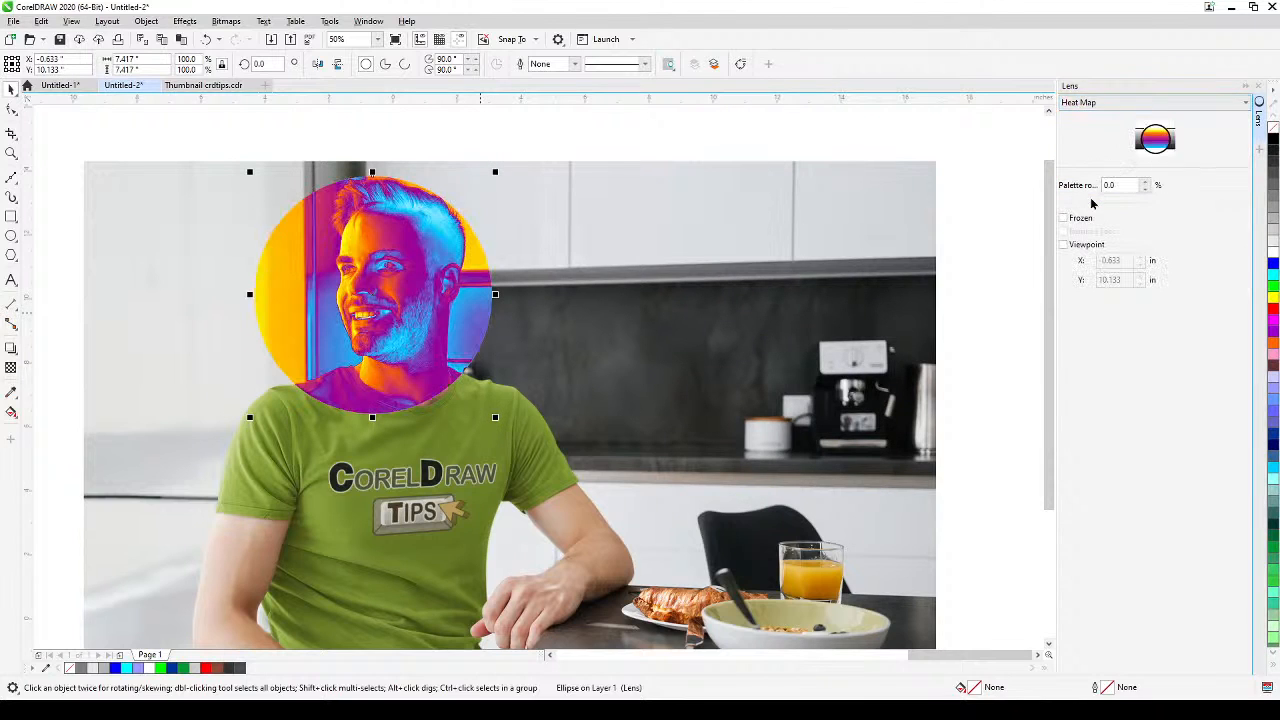
{"action": "left_click", "coordinate": [1152, 104]}
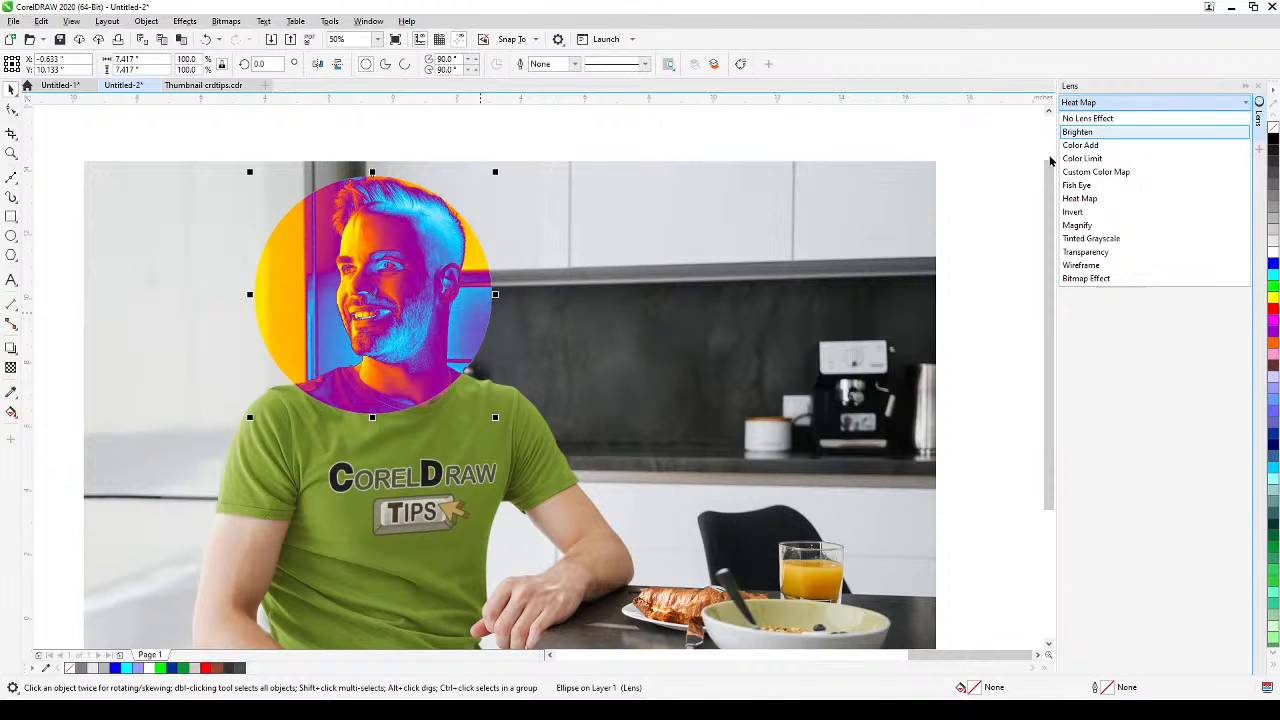
{"action": "left_click", "coordinate": [1103, 118]}
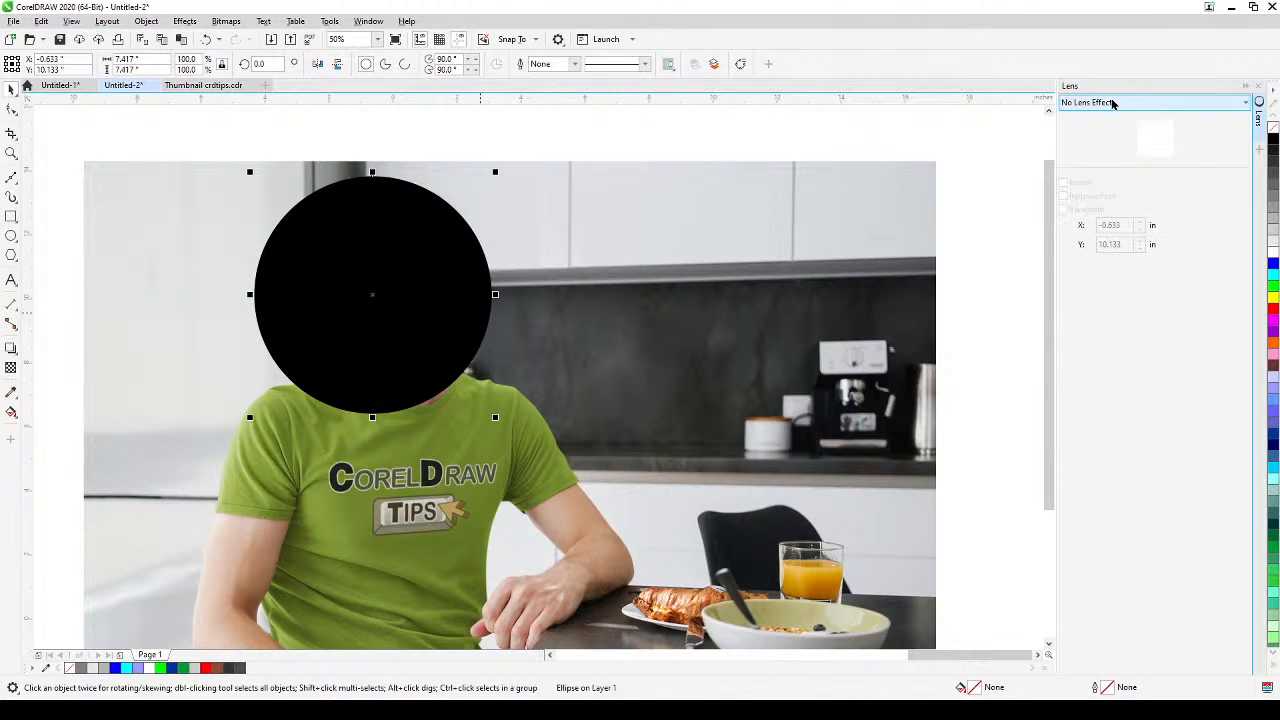
Remove the black fill from the circle covering the man's face
{"action": "left_click", "coordinate": [1170, 103]}
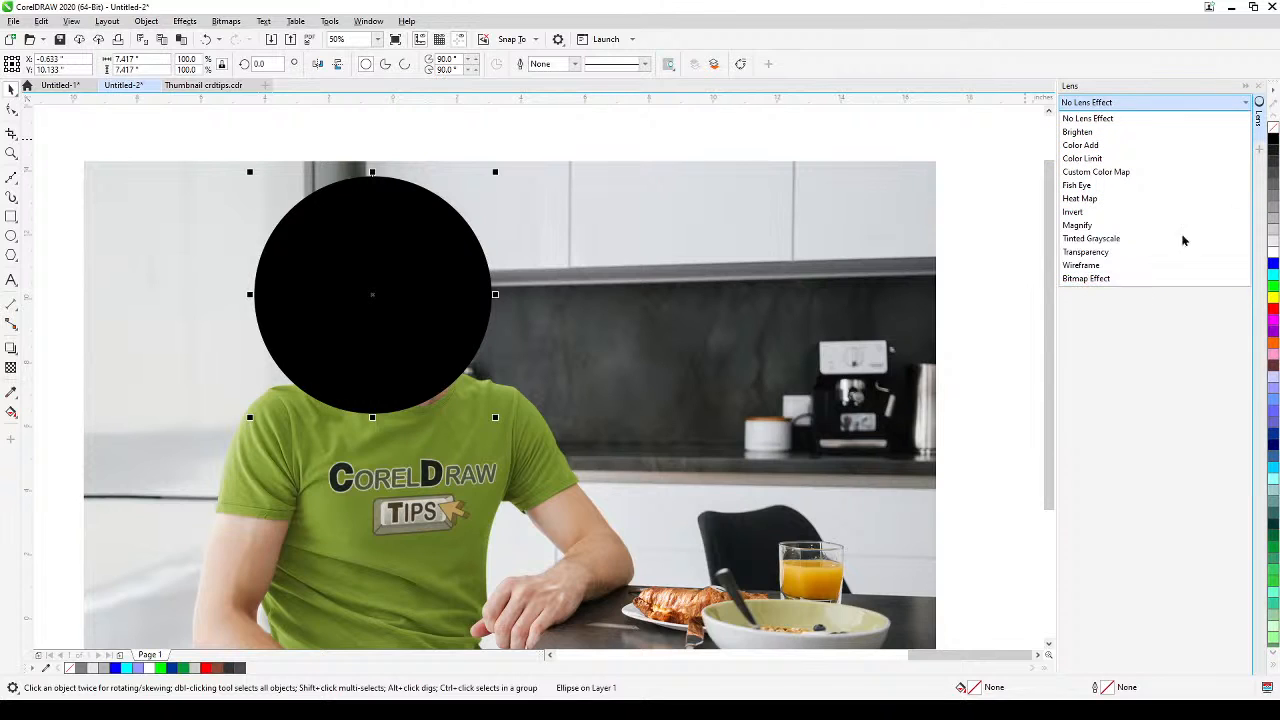
{"action": "left_click", "coordinate": [1273, 129]}
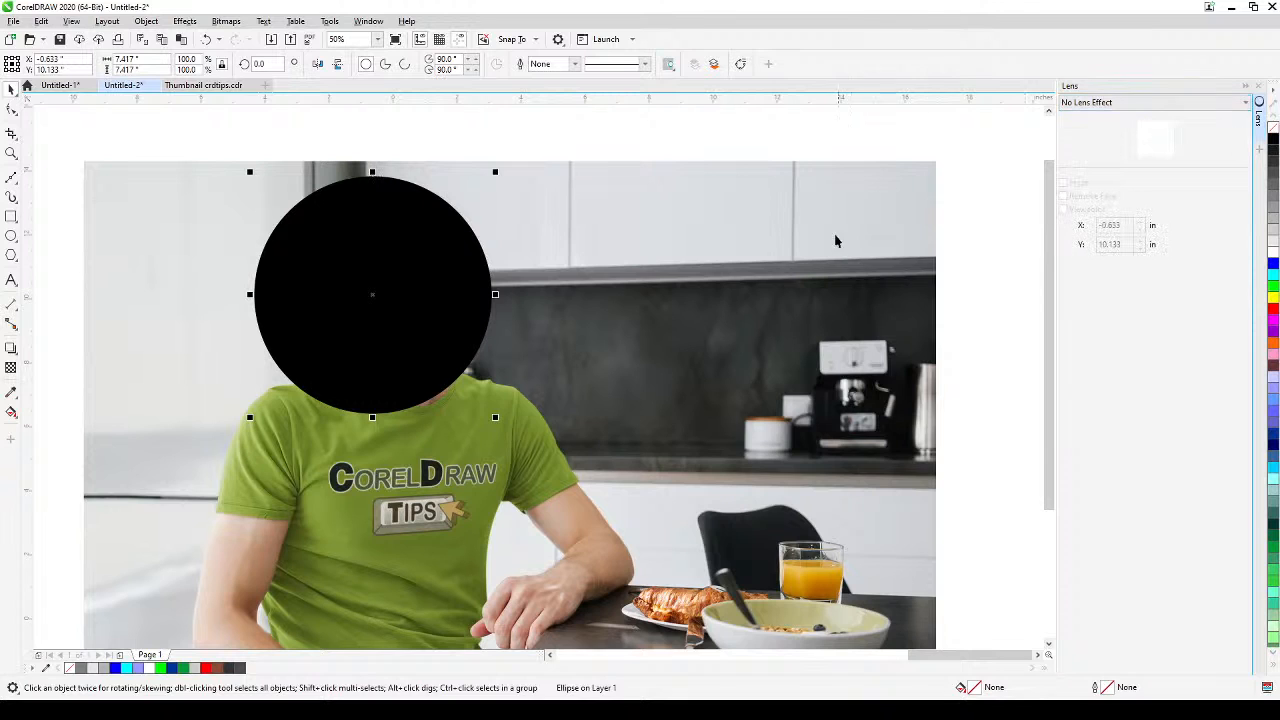
{"action": "left_click", "coordinate": [837, 145]}
{"action": "left_click", "coordinate": [457, 229]}
{"action": "left_click", "coordinate": [1273, 132]}
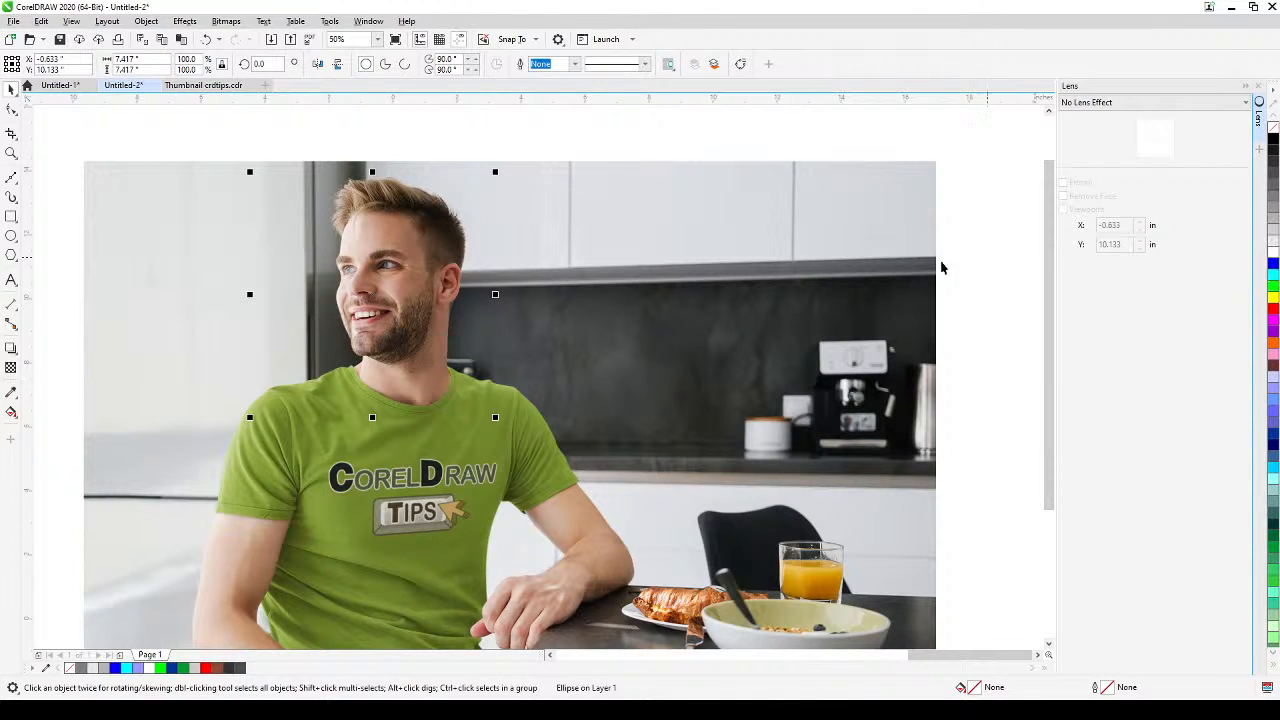
Delete the circle from the man's face
{"action": "left_click_drag", "start_coordinate": [387, 320], "coordinate": [489, 339]}
{"action": "key", "text": "Delete"}
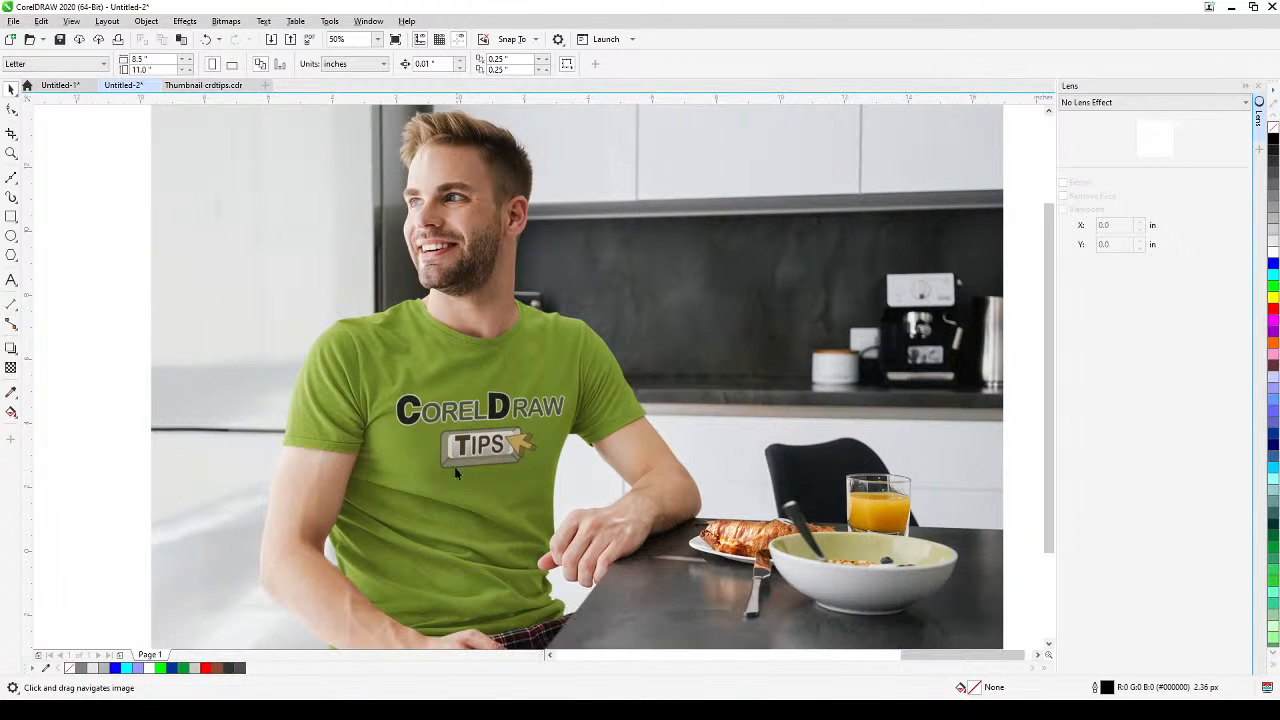
{"action": "left_click_drag", "start_coordinate": [453, 484], "coordinate": [464, 462]}
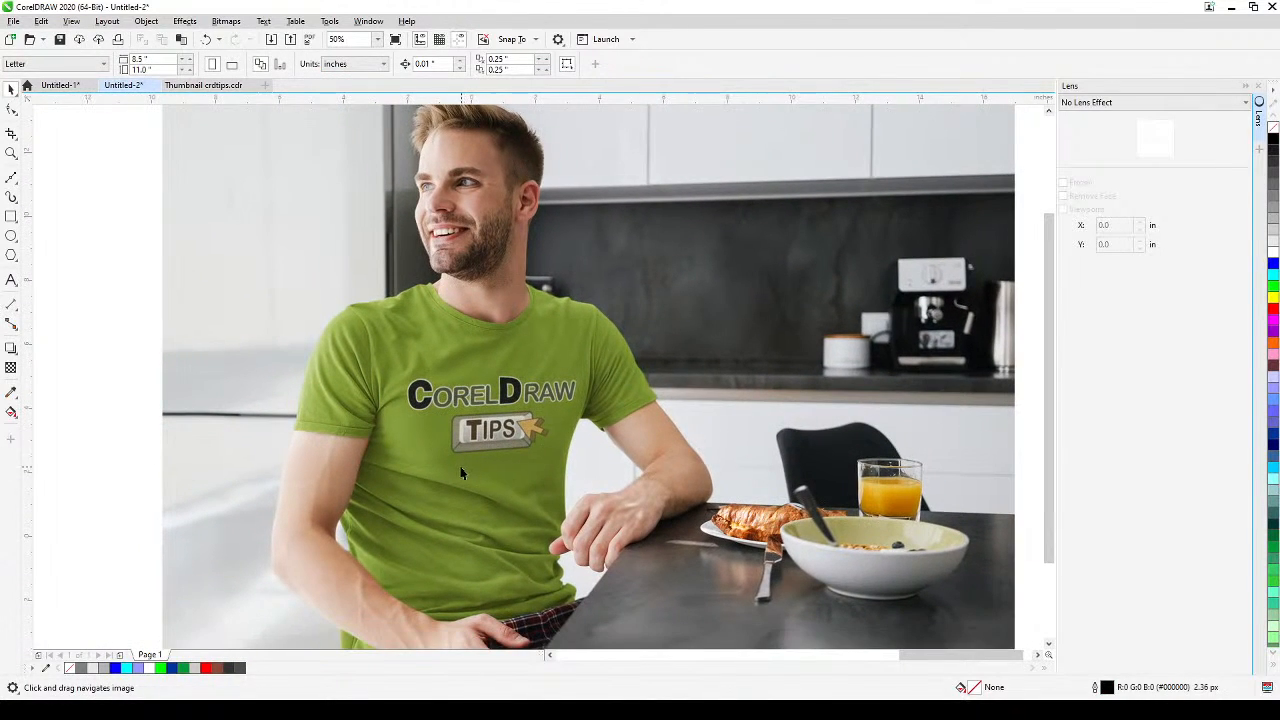
Close the Lens settings and draw a rectangle about 11.2 by 11.4 inches over the man's arm and torso
{"action": "mouse_move", "coordinate": [419, 507]}
{"action": "left_mouse_down"}
{"action": "mouse_move", "coordinate": [431, 477]}
{"action": "mouse_move", "coordinate": [401, 502]}
{"action": "left_mouse_up"}
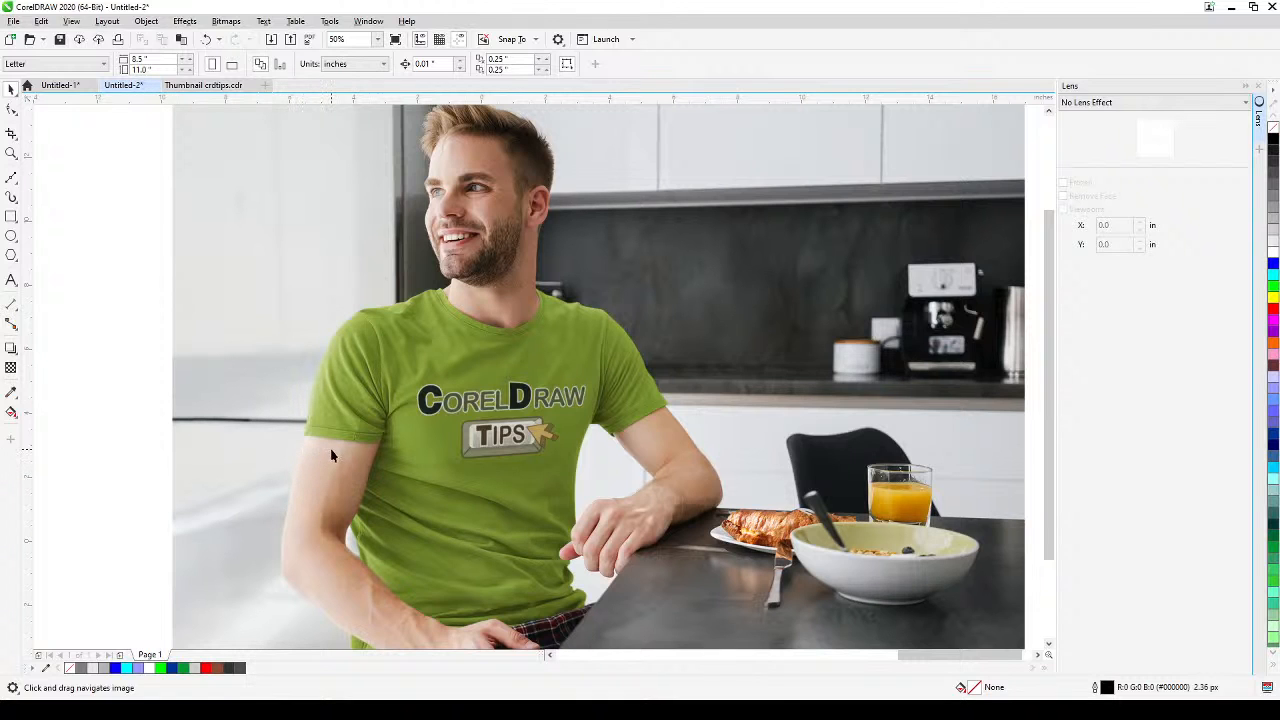
{"action": "left_click_drag", "start_coordinate": [332, 455], "coordinate": [331, 410]}
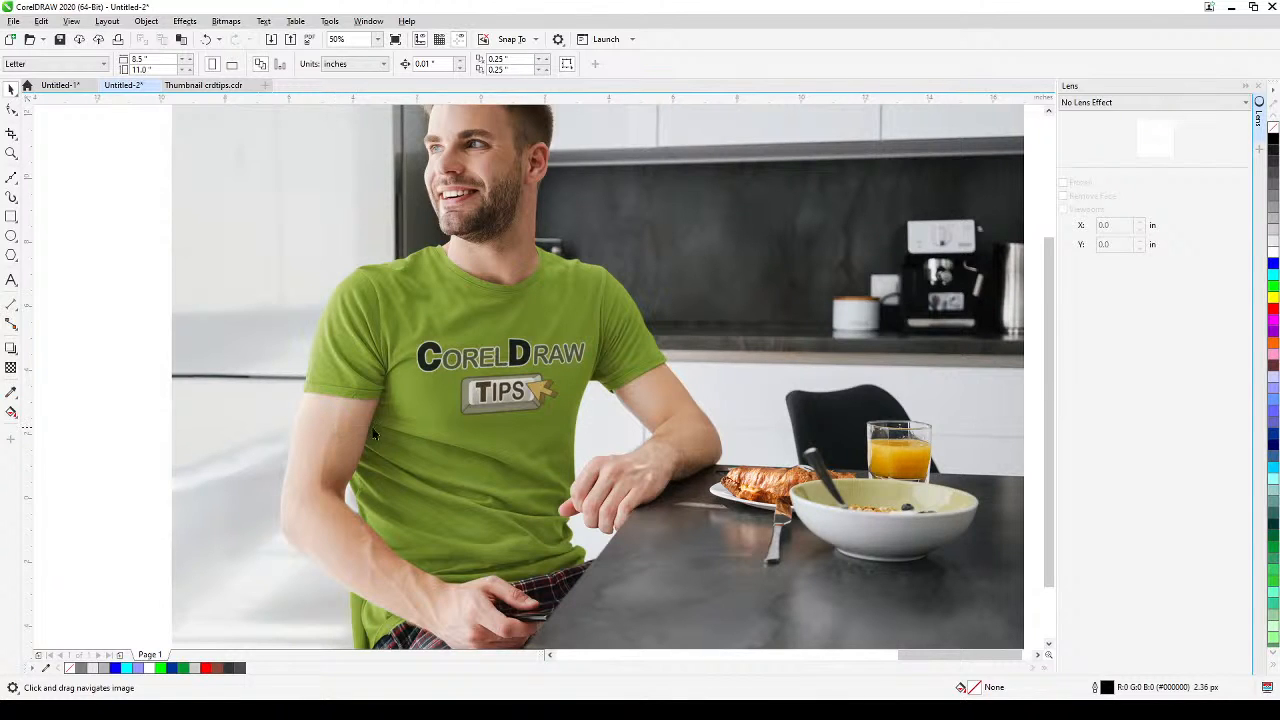
{"action": "left_click", "coordinate": [1258, 90]}
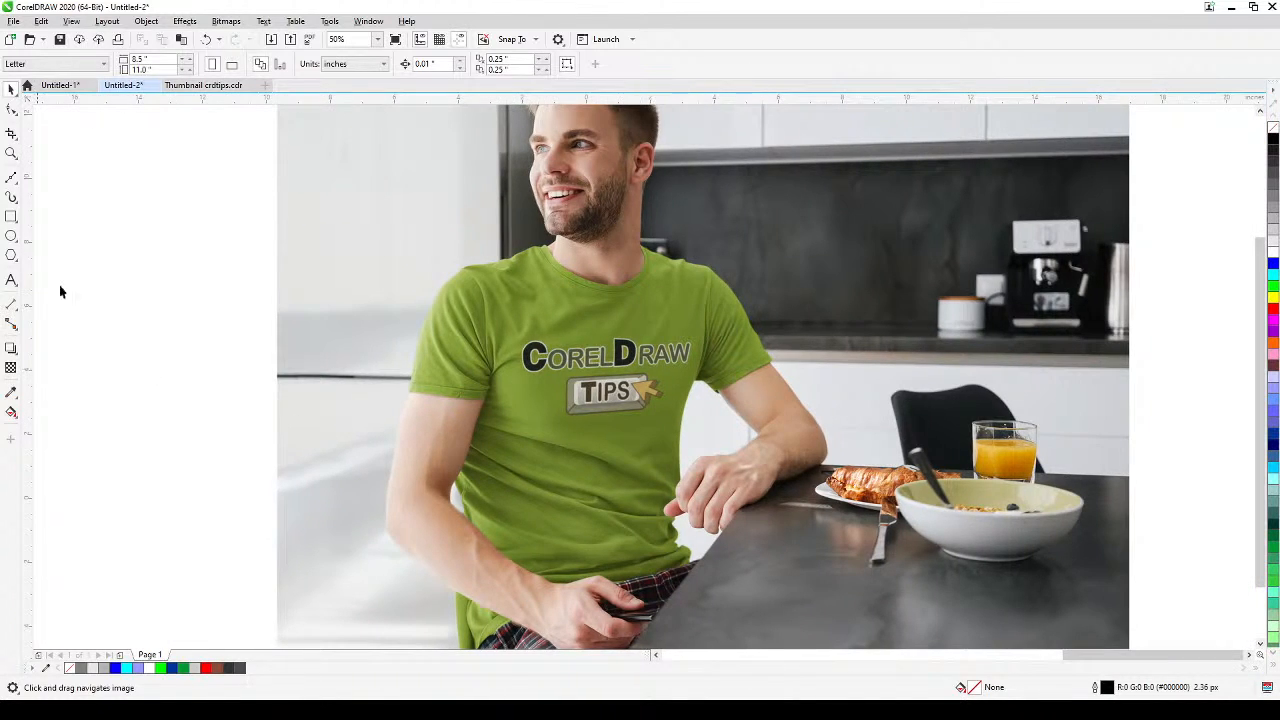
{"action": "left_click_drag", "start_coordinate": [360, 432], "coordinate": [343, 380]}
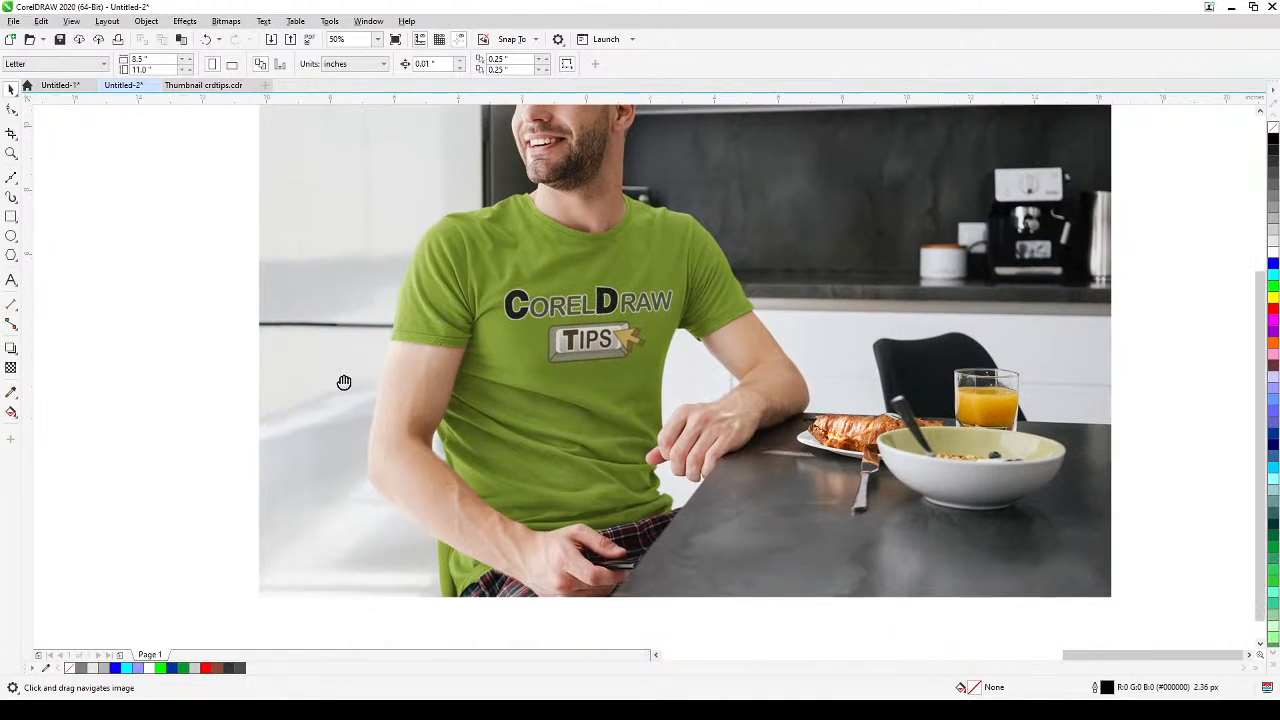
{"action": "left_click", "coordinate": [10, 217]}
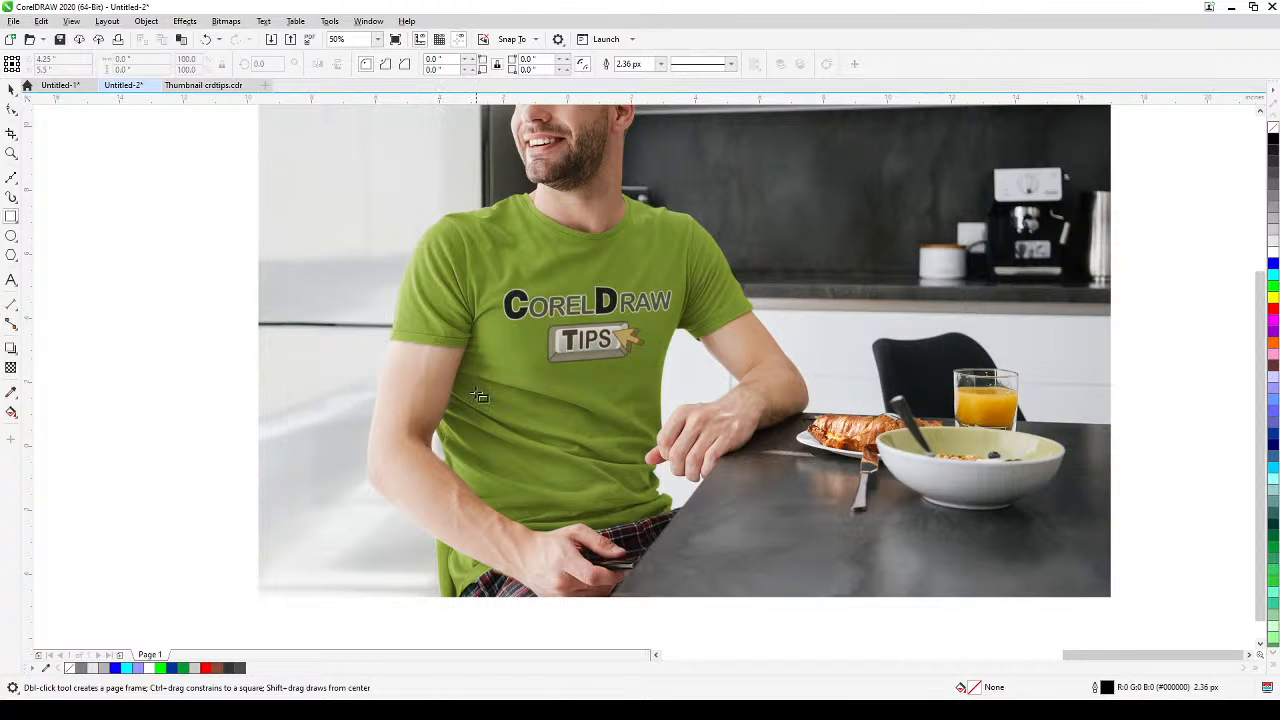
{"action": "left_click_drag", "start_coordinate": [475, 366], "coordinate": [479, 413]}
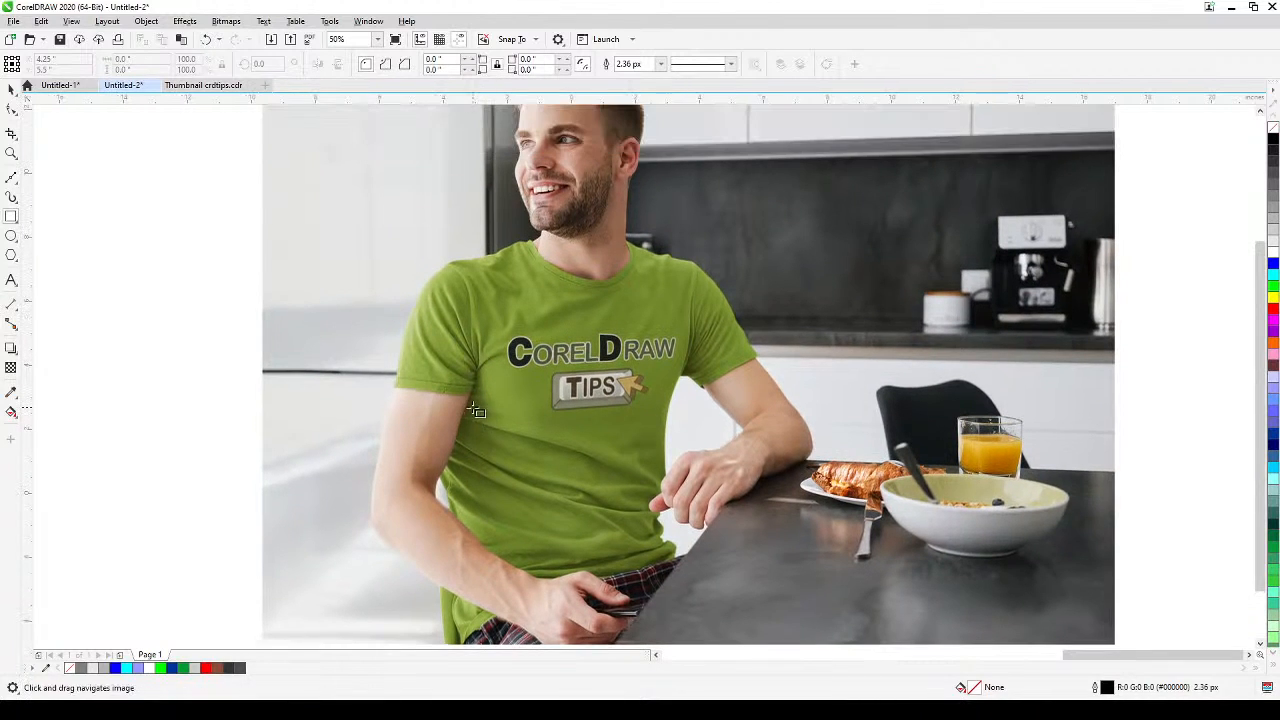
{"action": "left_click_drag", "start_coordinate": [272, 248], "coordinate": [633, 614]}
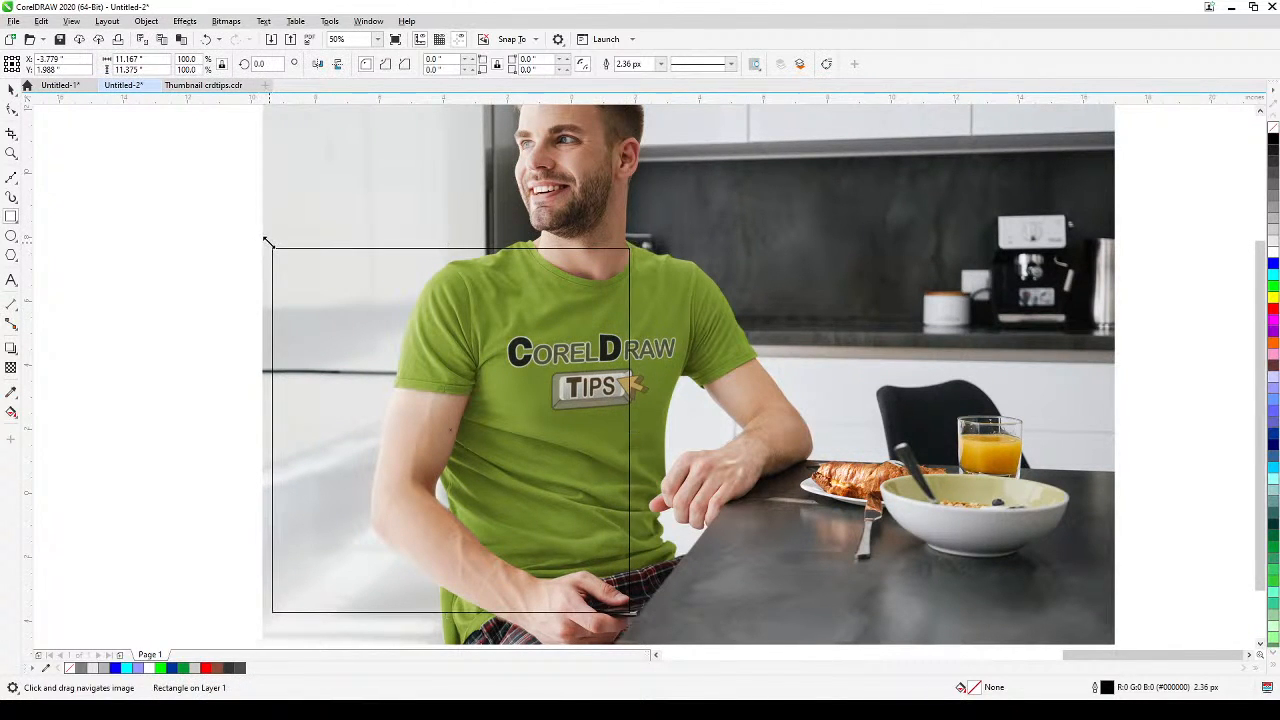
Shrink and reposition the rectangle to about 9.3 by 9.5 inches around the arm and shirt logo, and remove its outline
{"action": "left_click_drag", "start_coordinate": [268, 245], "coordinate": [328, 306]}
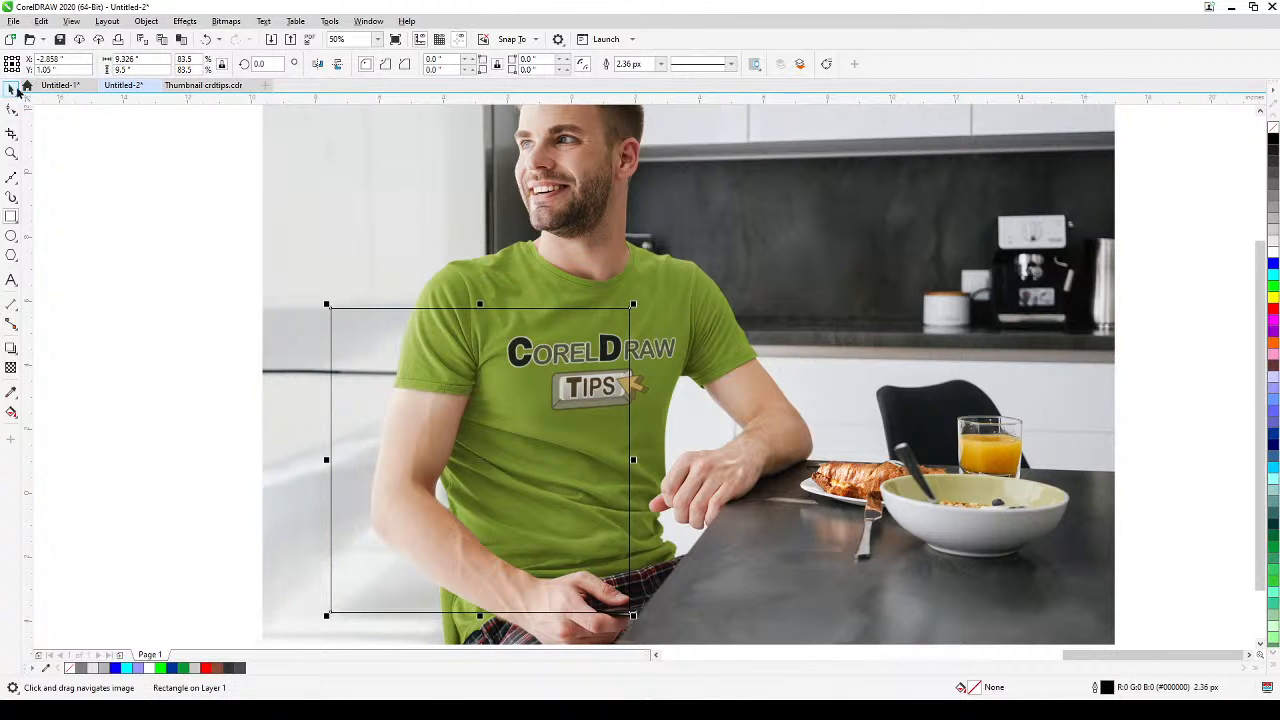
{"action": "left_click_drag", "start_coordinate": [545, 456], "coordinate": [528, 443]}
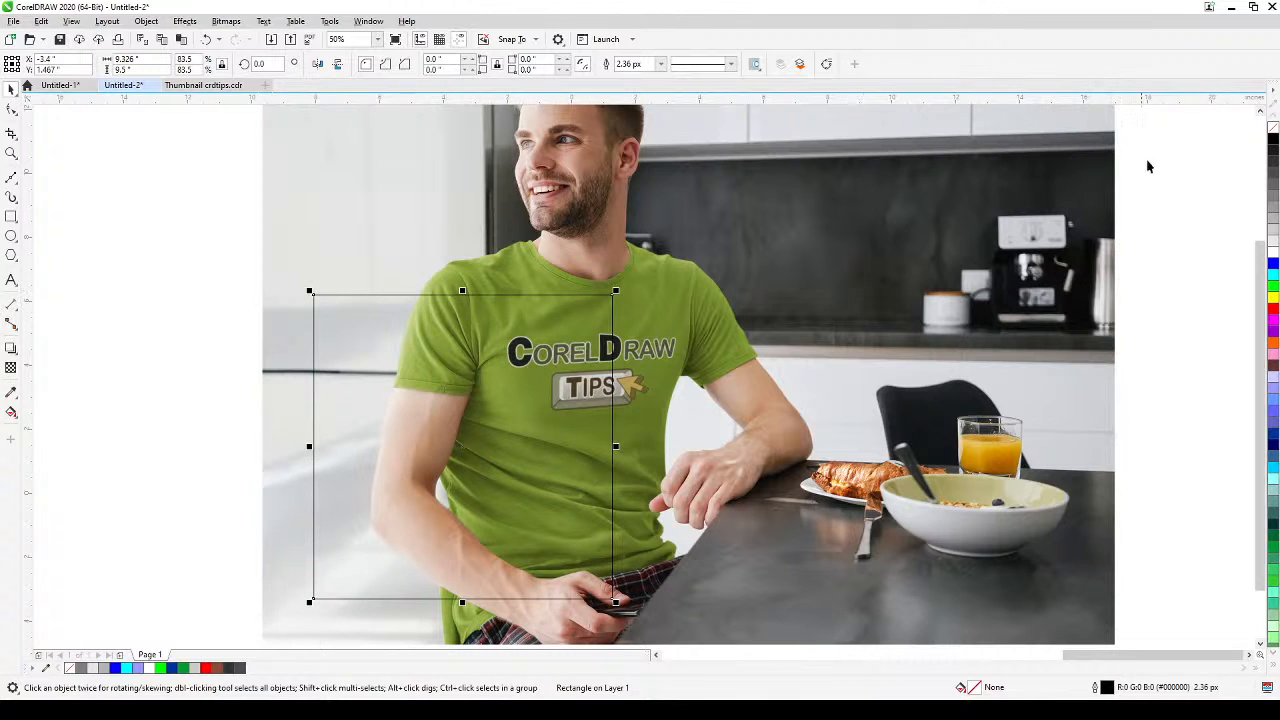
{"action": "right_click", "coordinate": [1273, 130]}
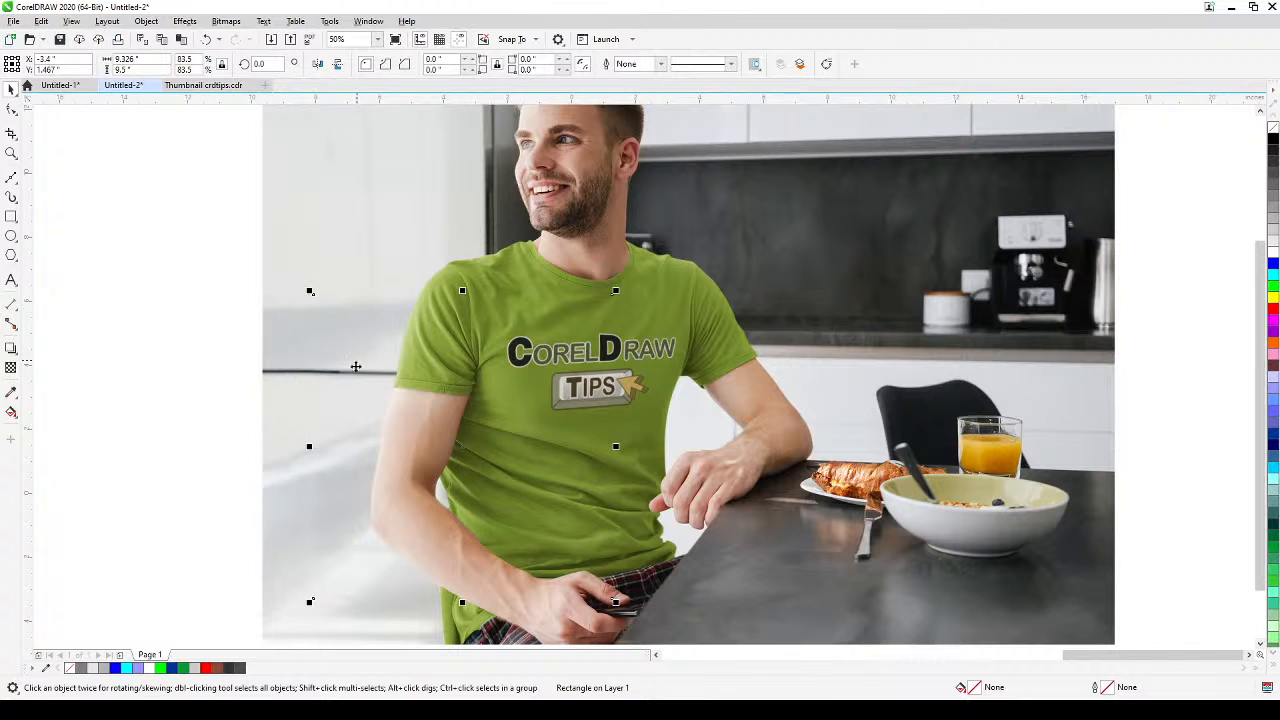
Reopen the Lens settings and apply the Bitmap Effect lens to the rectangle
{"action": "left_click", "coordinate": [181, 25]}
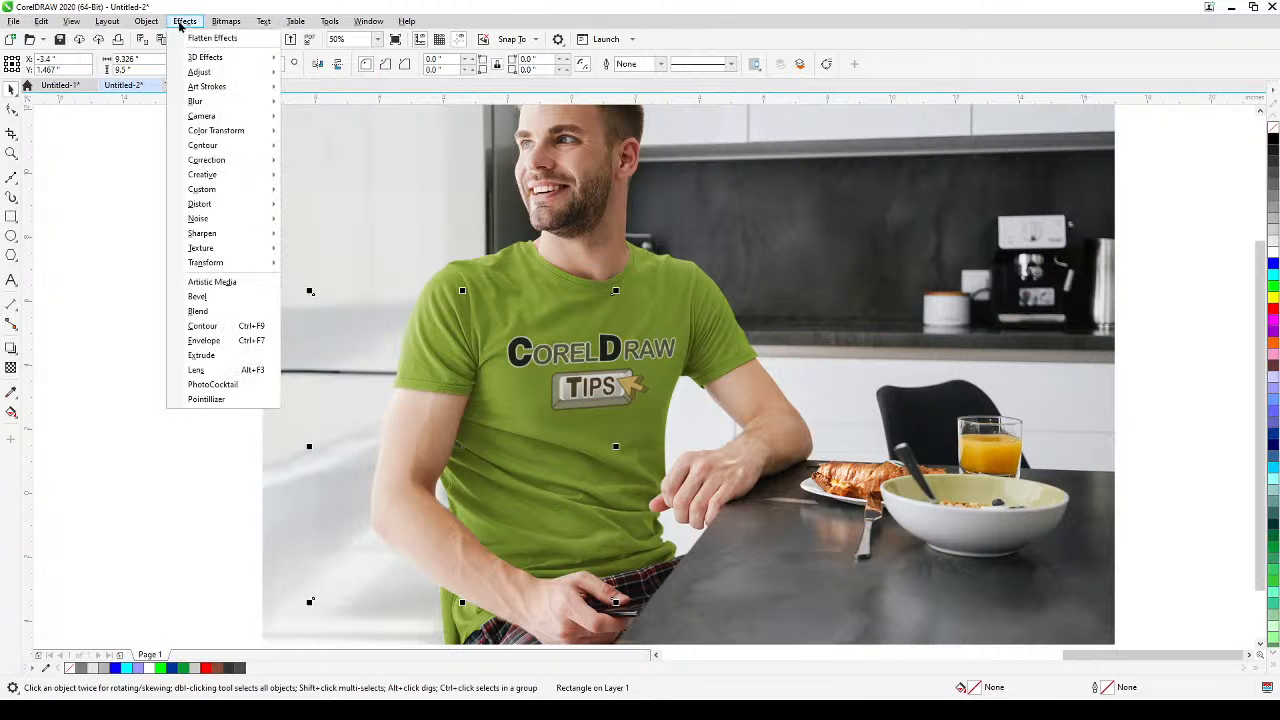
{"action": "left_click", "coordinate": [197, 370]}
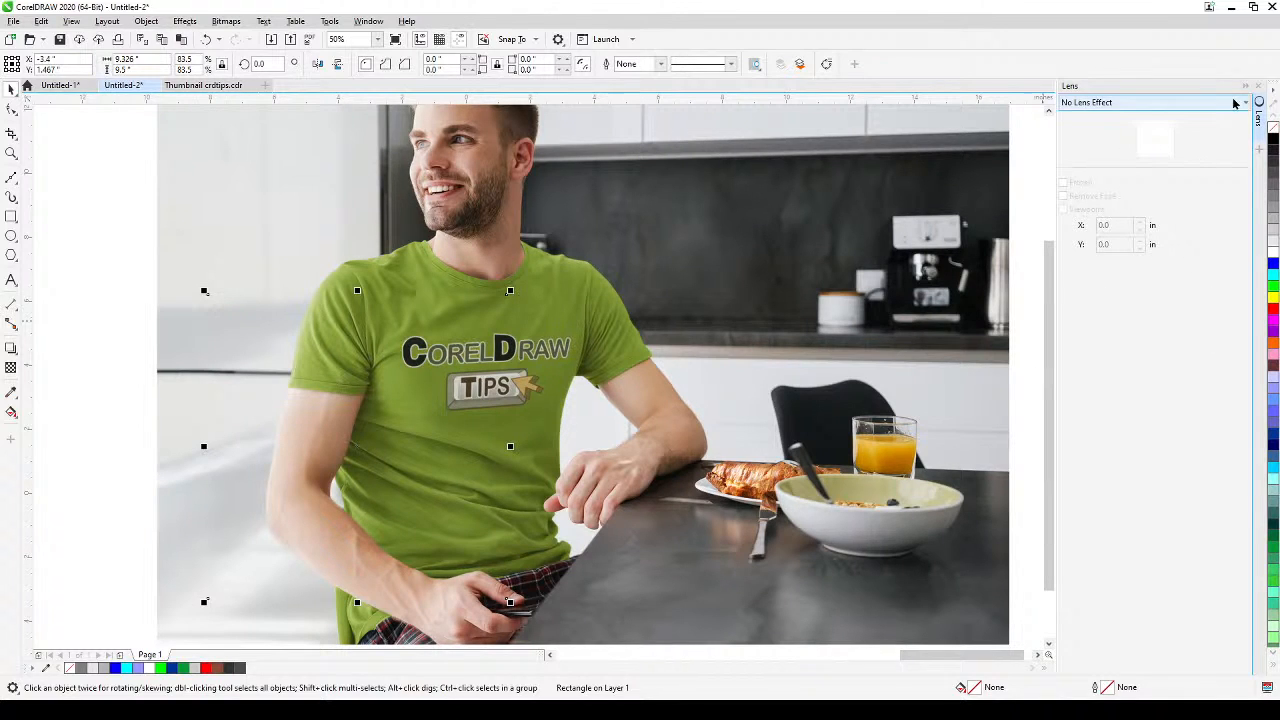
{"action": "left_click", "coordinate": [1115, 104]}
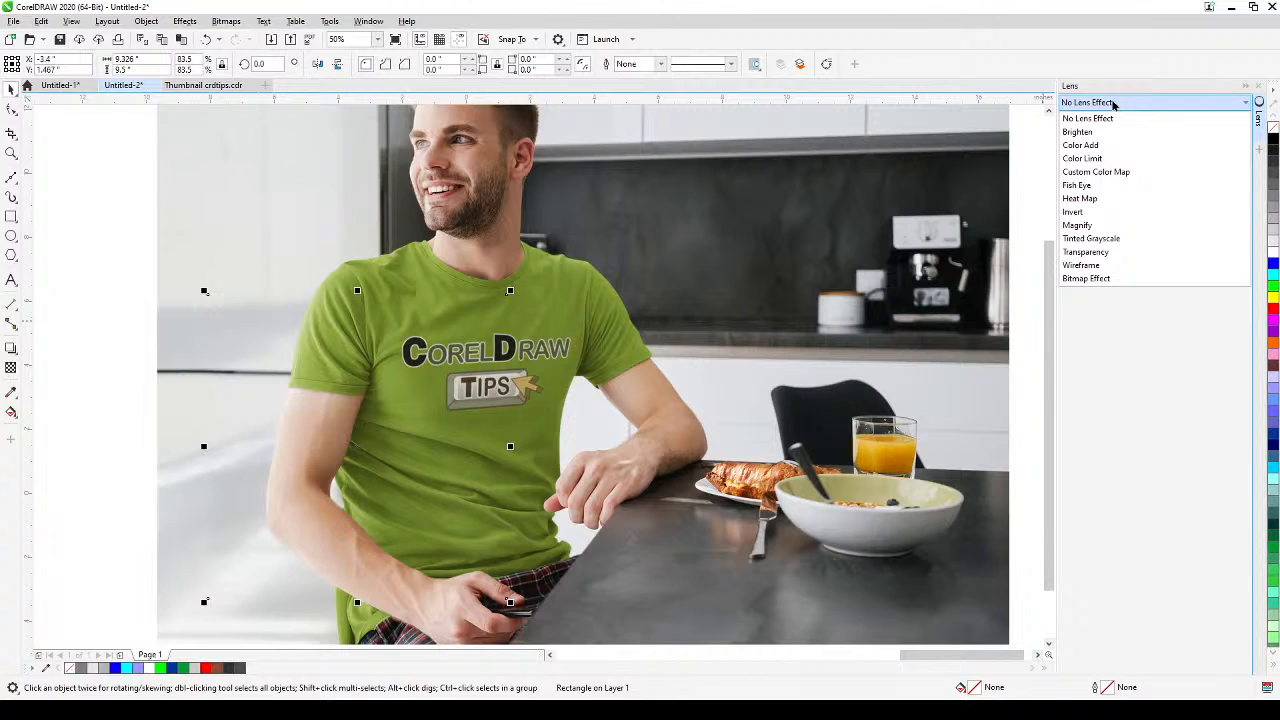
{"action": "left_click", "coordinate": [1100, 279]}
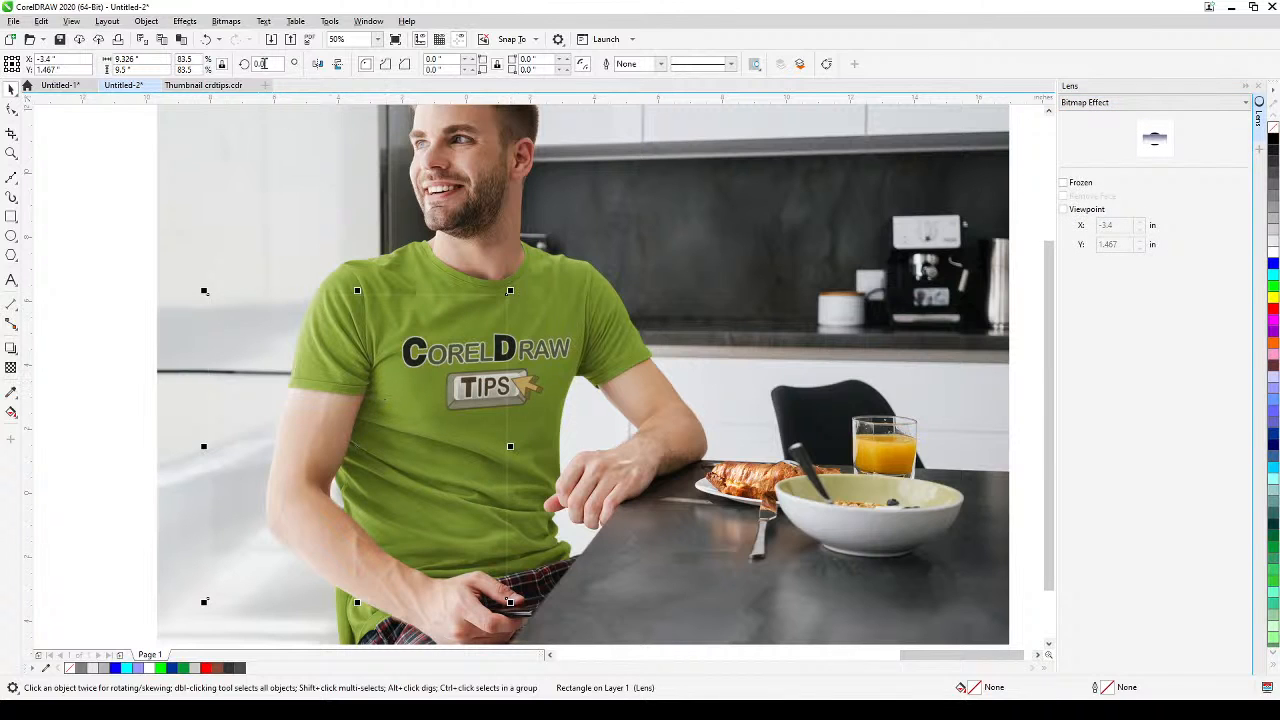
Start a Mesh Warp distortion on the lens rectangle, reset its grid, and move the dialog clear of the shirt logo
{"action": "left_click", "coordinate": [190, 22]}
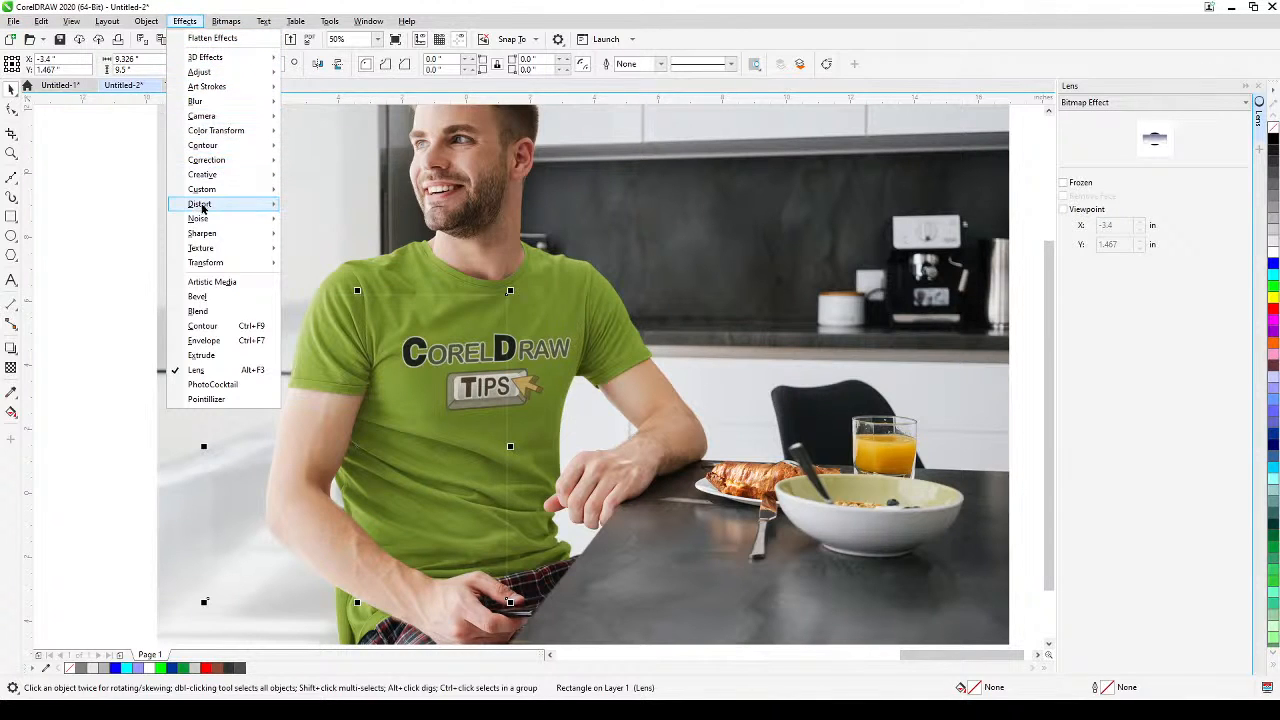
{"action": "mouse_move", "coordinate": [206, 207]}
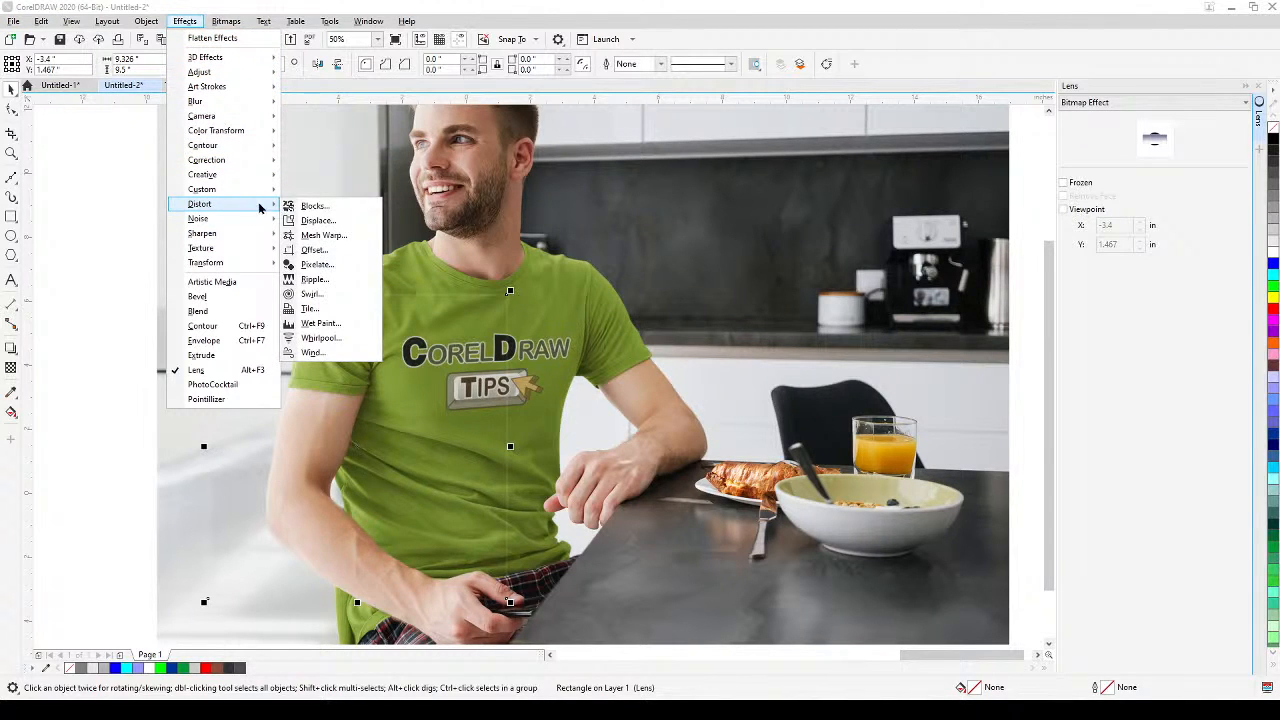
{"action": "left_click", "coordinate": [325, 236]}
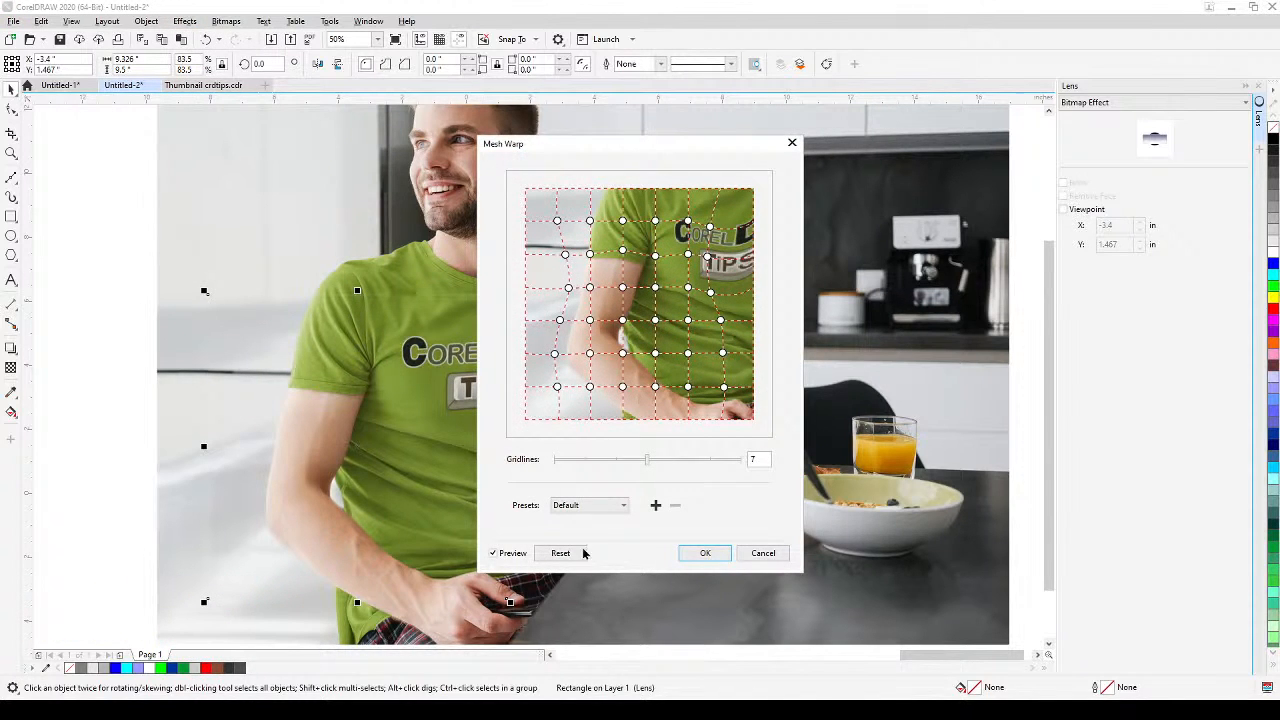
{"action": "left_click", "coordinate": [571, 556]}
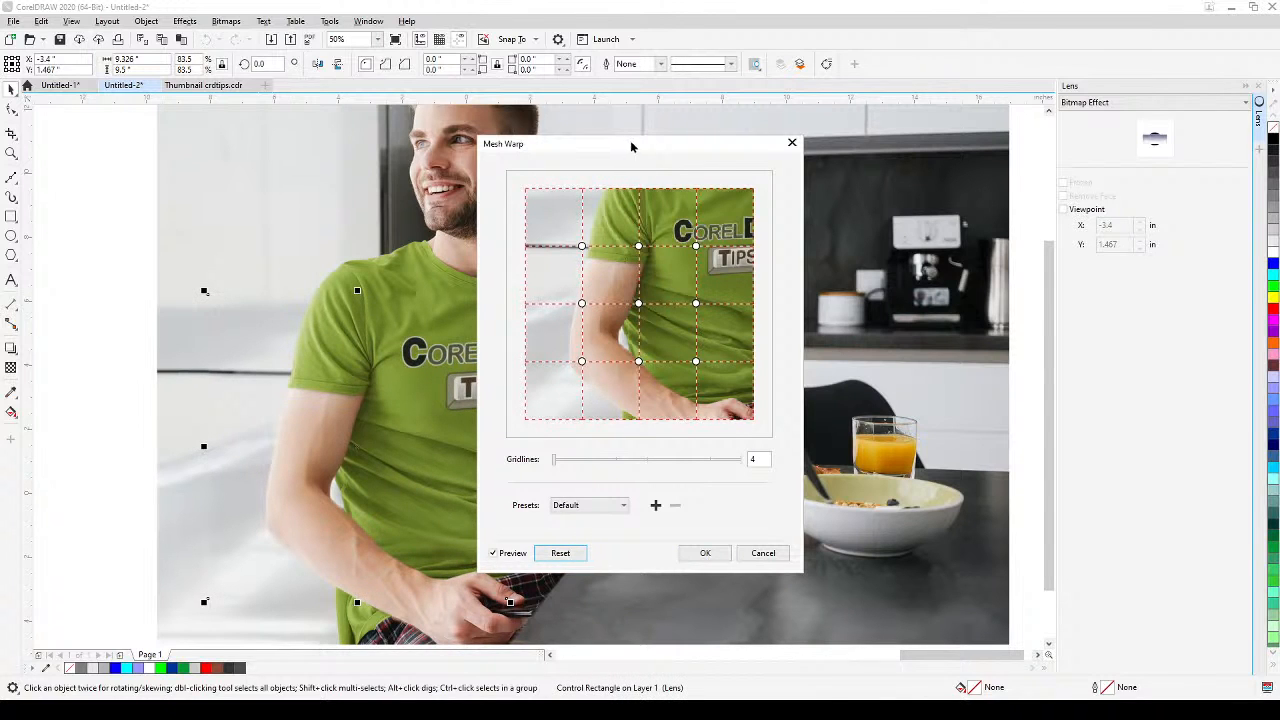
{"action": "left_click_drag", "start_coordinate": [631, 147], "coordinate": [762, 158]}
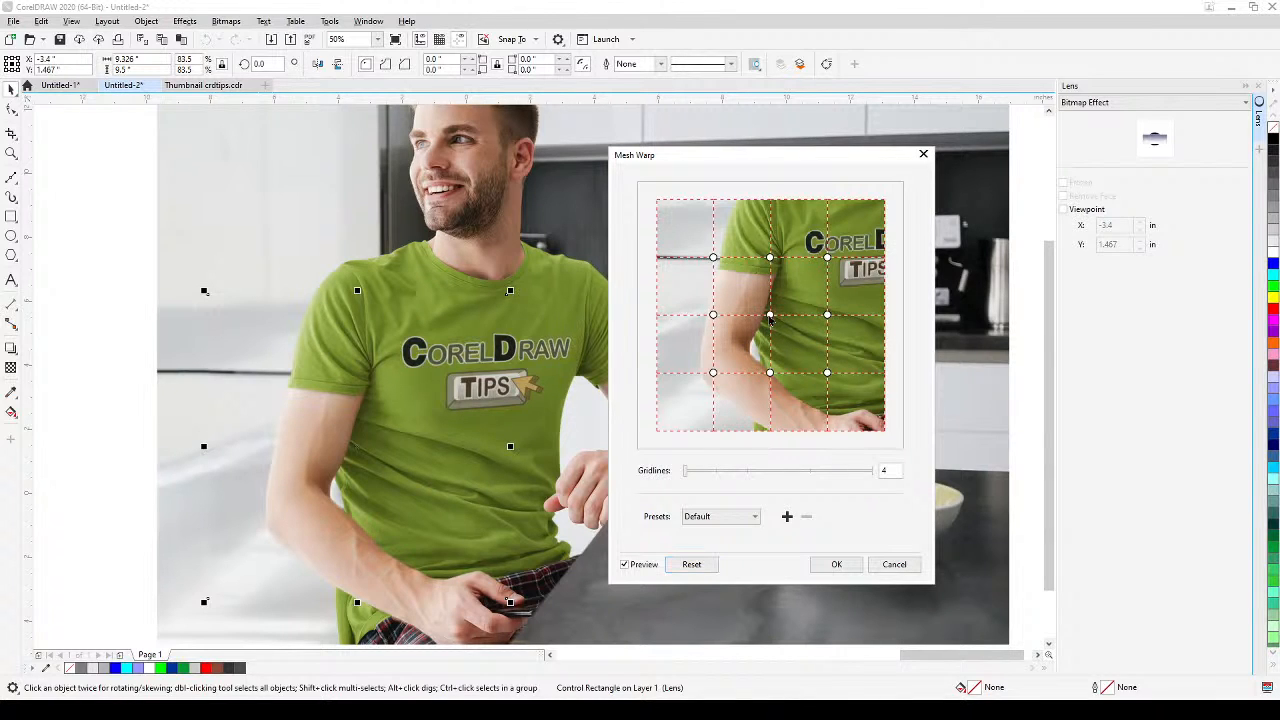
Try warping the sleeve edge and the shirt logo with mesh nodes, resetting the grid after each trial
{"action": "left_click_drag", "start_coordinate": [713, 259], "coordinate": [695, 258]}
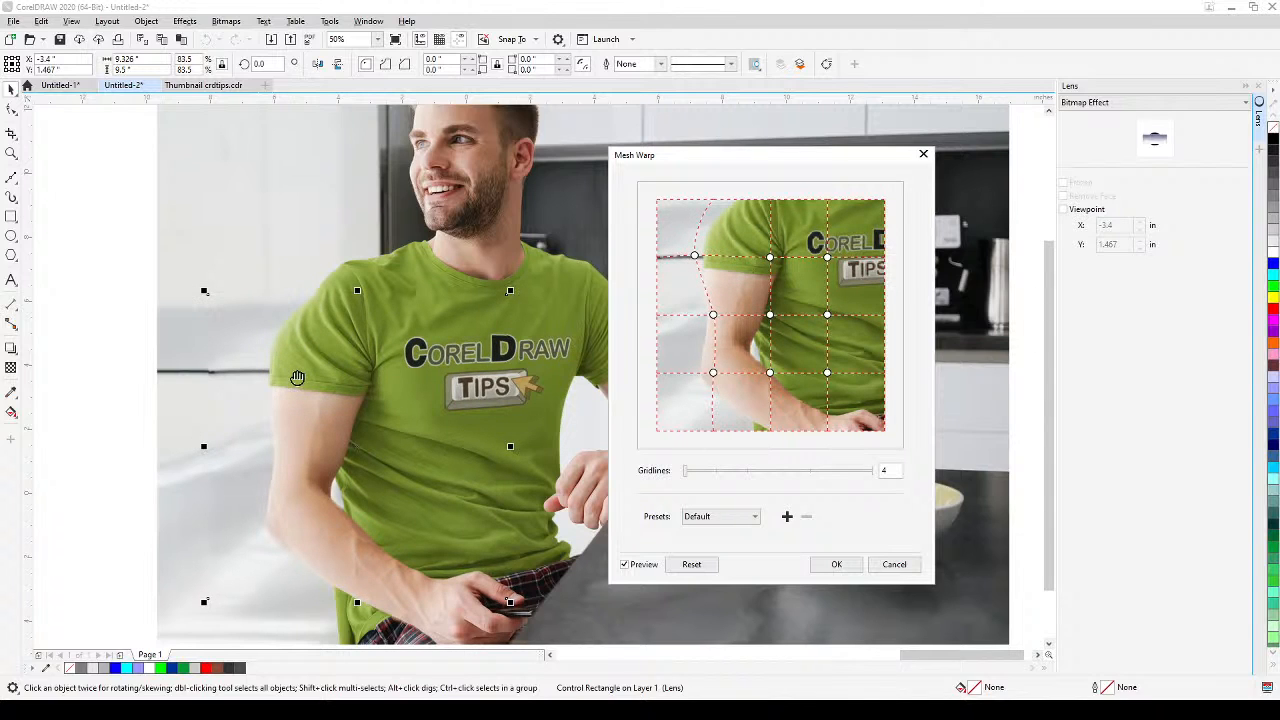
{"action": "left_click", "coordinate": [692, 565]}
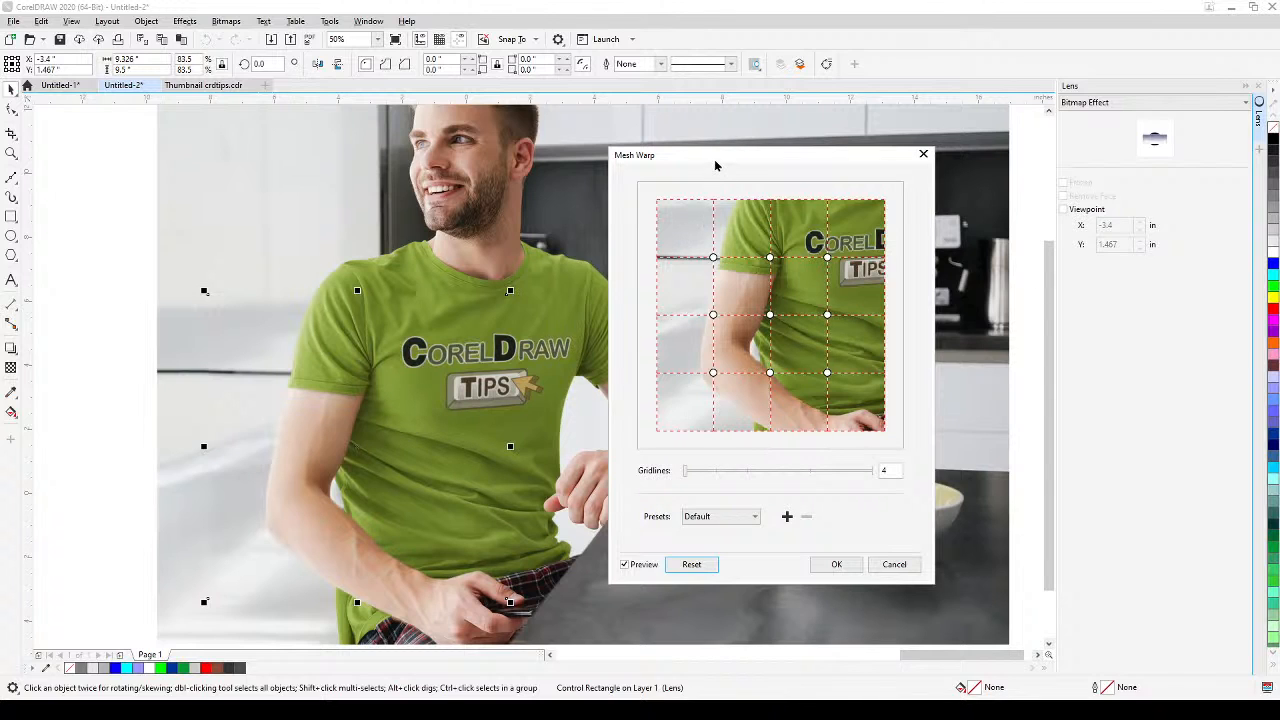
{"action": "mouse_move", "coordinate": [715, 165]}
{"action": "left_mouse_down"}
{"action": "mouse_move", "coordinate": [703, 180]}
{"action": "mouse_move", "coordinate": [696, 168]}
{"action": "left_mouse_up"}
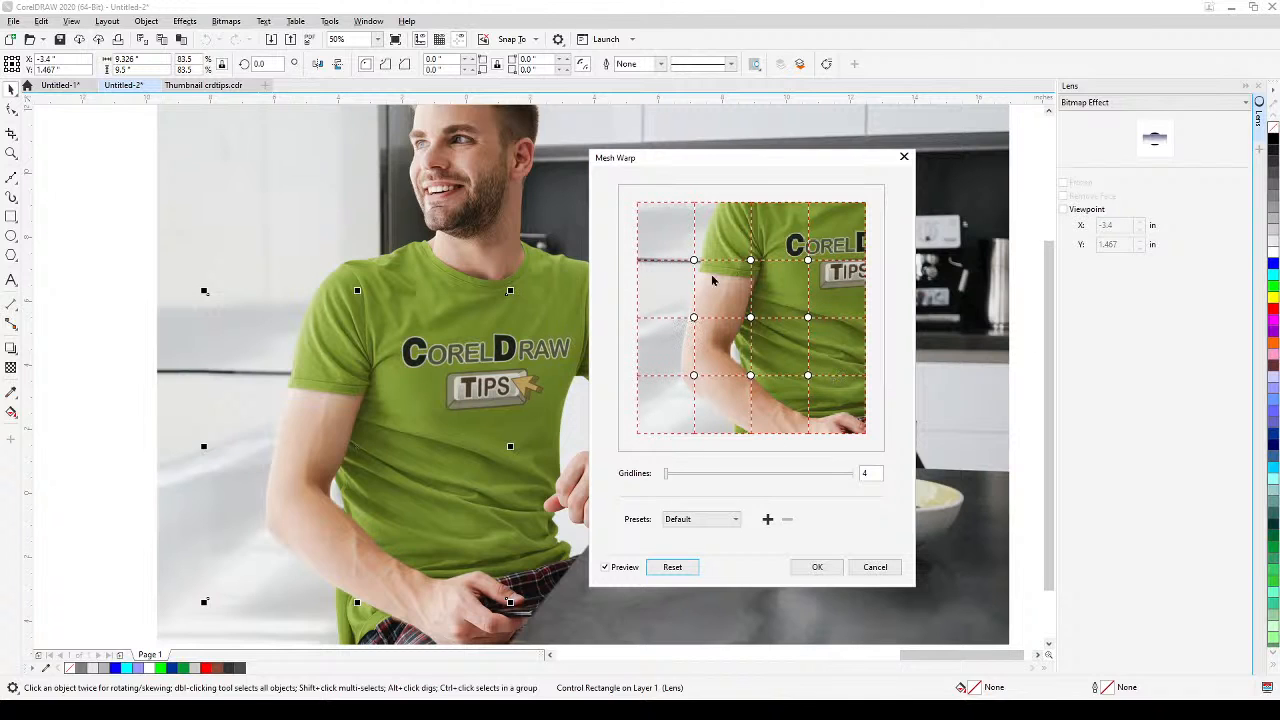
{"action": "left_click_drag", "start_coordinate": [808, 263], "coordinate": [835, 238]}
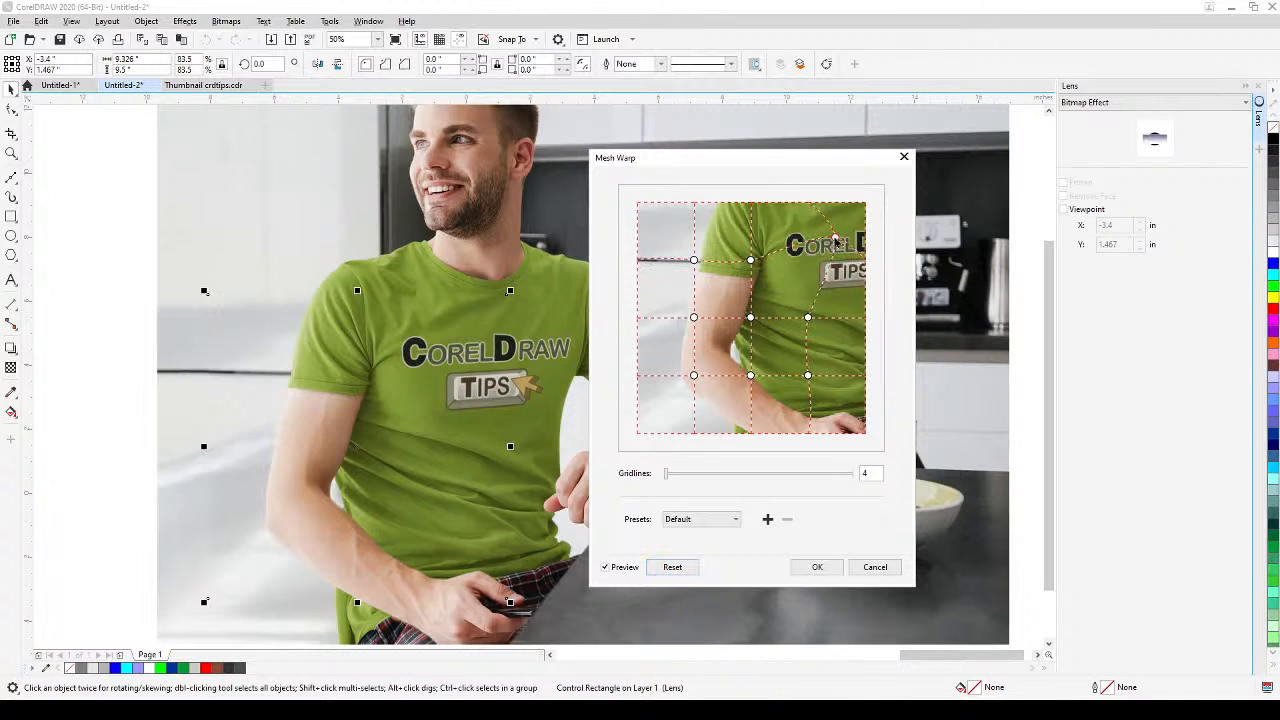
{"action": "left_click_drag", "start_coordinate": [808, 319], "coordinate": [814, 330]}
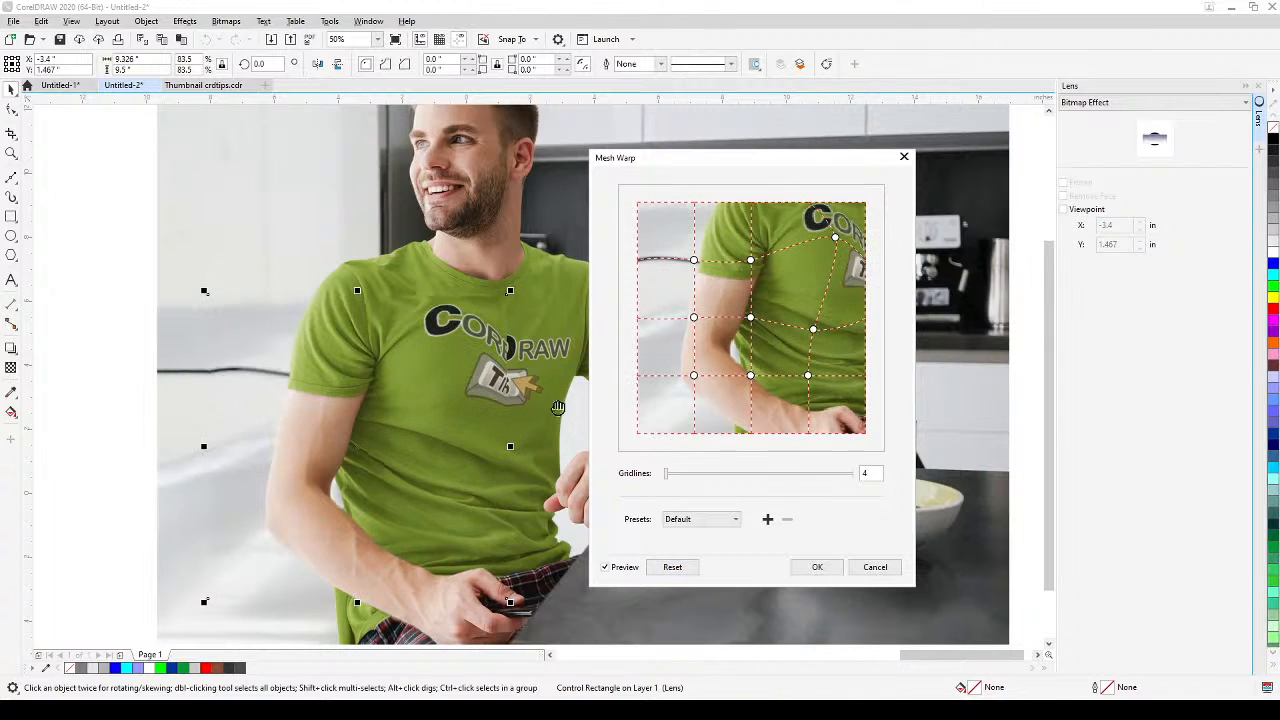
{"action": "left_click", "coordinate": [673, 569]}
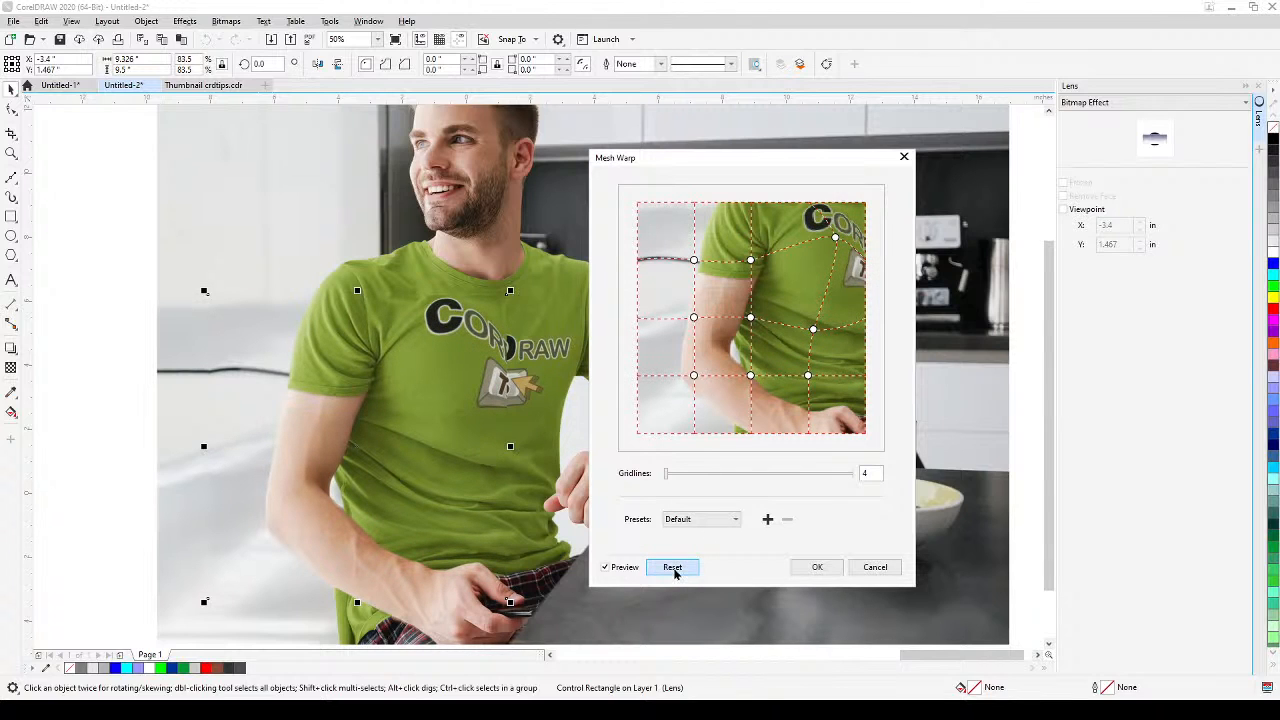
Set the Mesh Warp gridlines to 8
{"action": "left_click", "coordinate": [666, 479]}
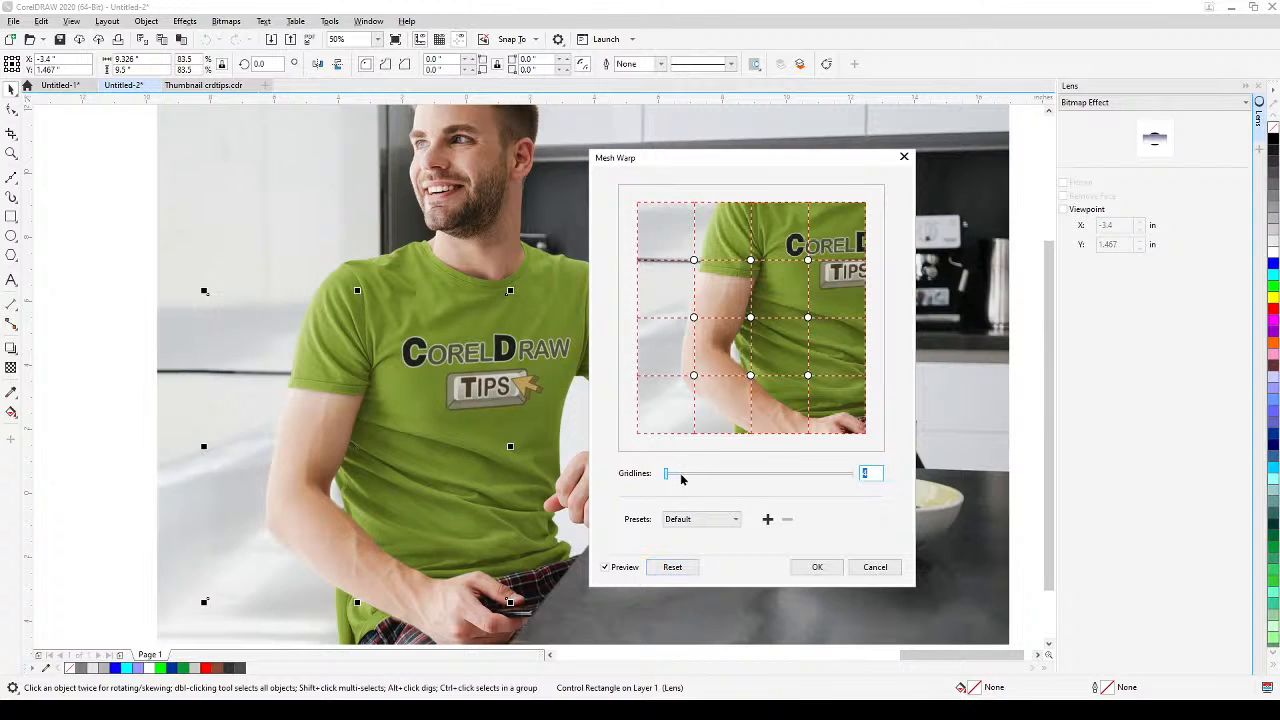
{"action": "left_click_drag", "start_coordinate": [681, 479], "coordinate": [728, 474]}
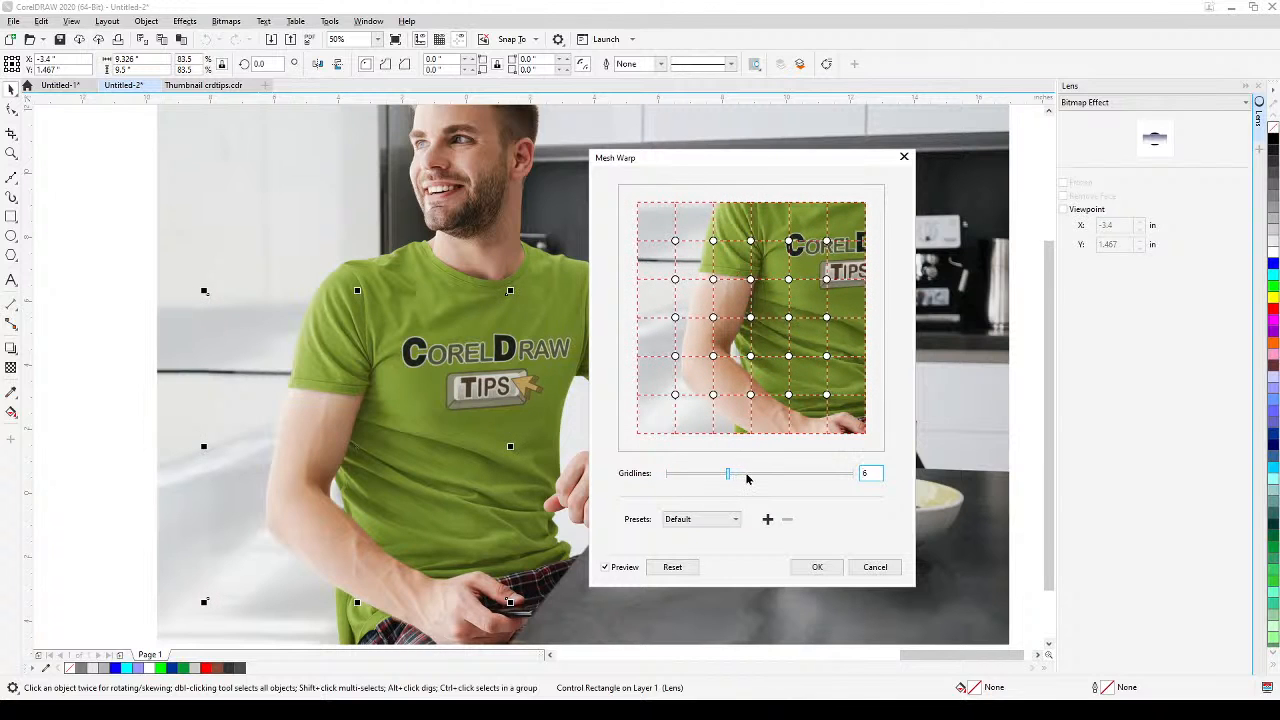
{"action": "left_click_drag", "start_coordinate": [754, 480], "coordinate": [798, 481]}
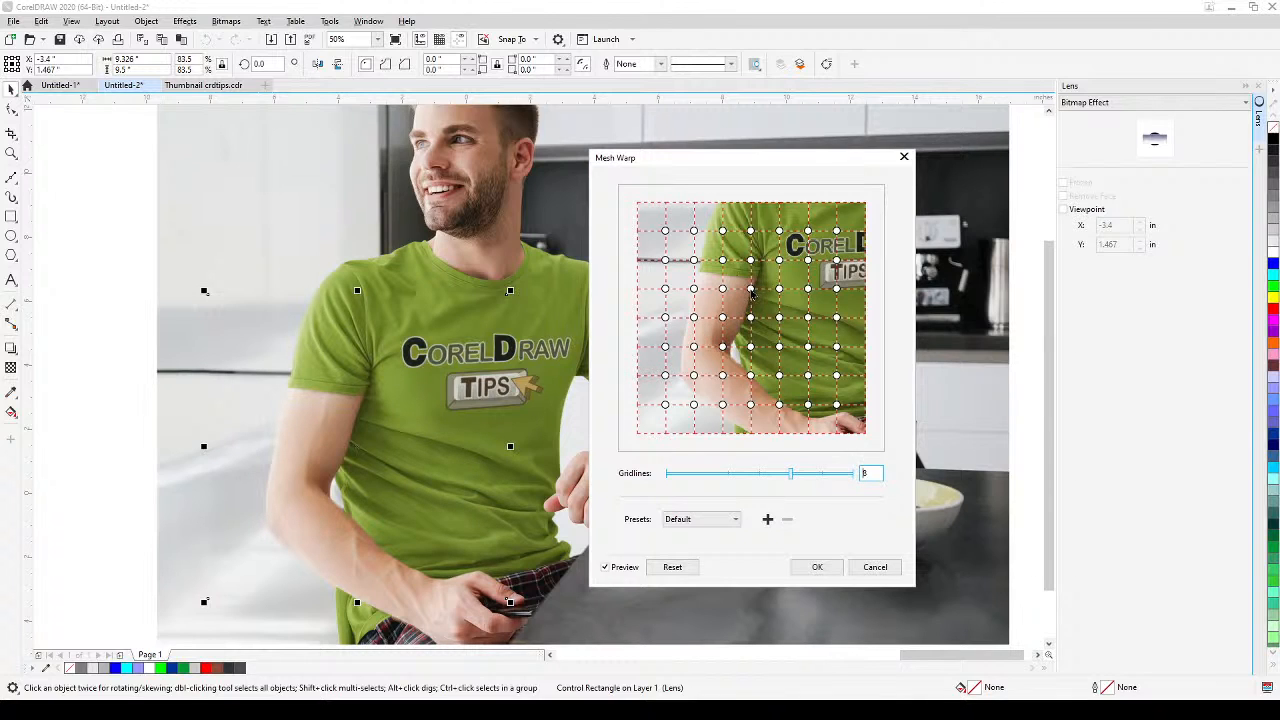
Shift the mesh nodes along both edges of the arm outward to bulk up the biceps and forearm, and apply the warp
{"action": "left_click_drag", "start_coordinate": [751, 290], "coordinate": [756, 347]}
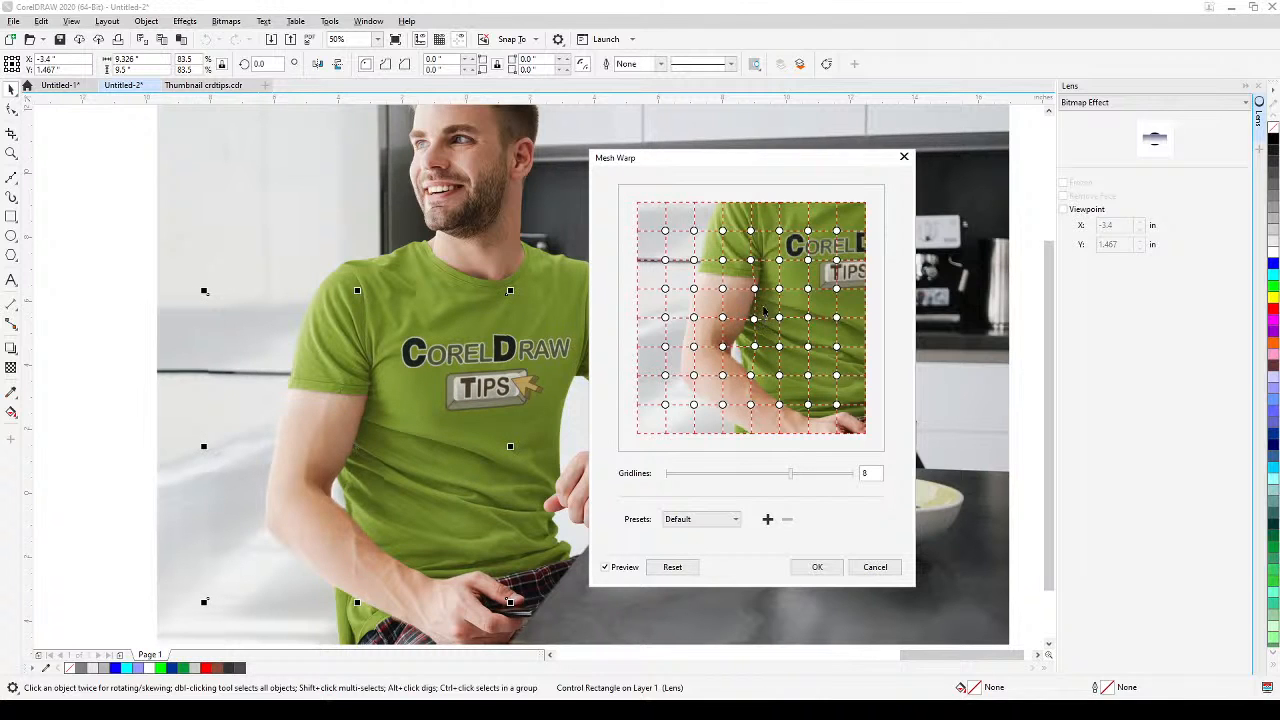
{"action": "left_click_drag", "start_coordinate": [755, 292], "coordinate": [757, 326]}
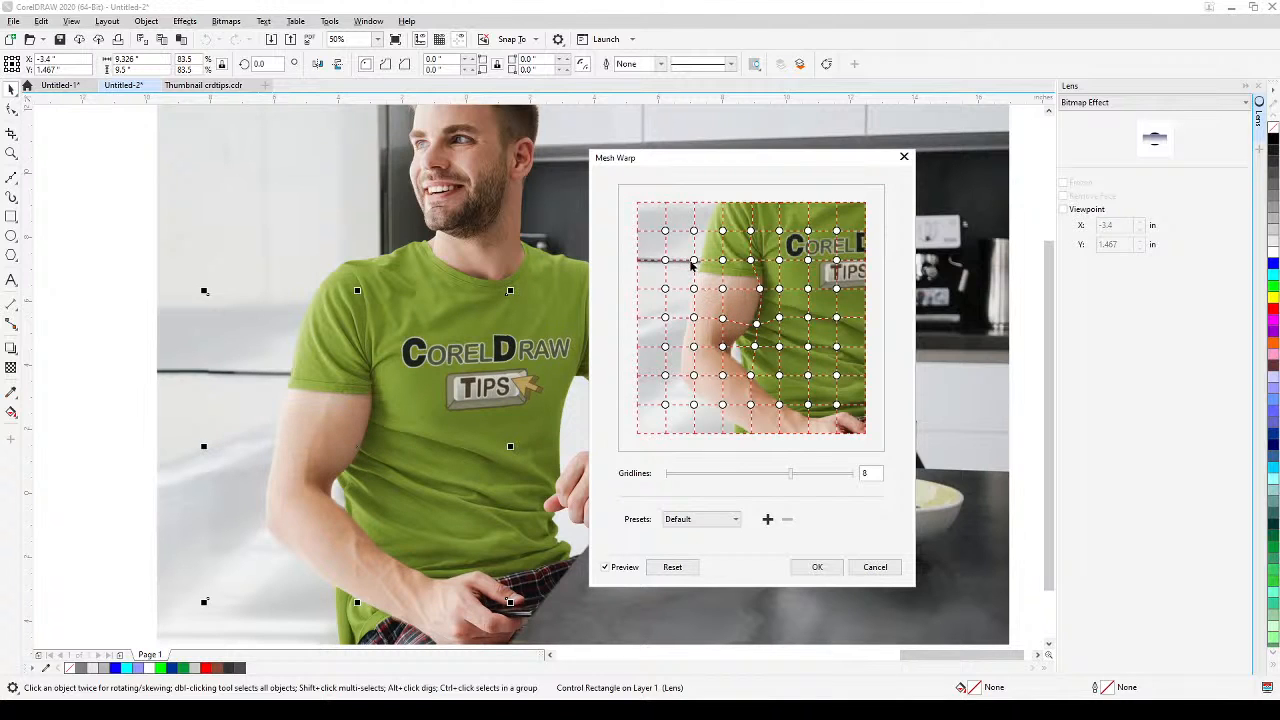
{"action": "left_click_drag", "start_coordinate": [695, 233], "coordinate": [690, 230]}
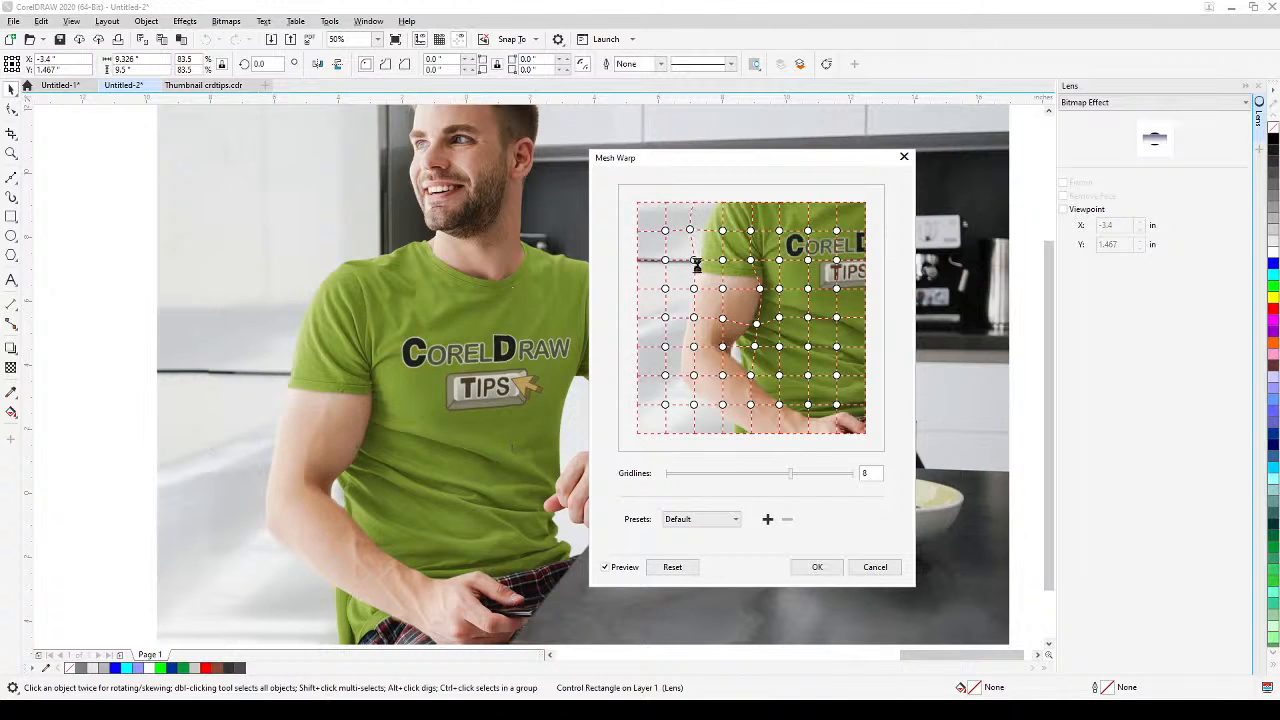
{"action": "left_click_drag", "start_coordinate": [696, 291], "coordinate": [689, 320]}
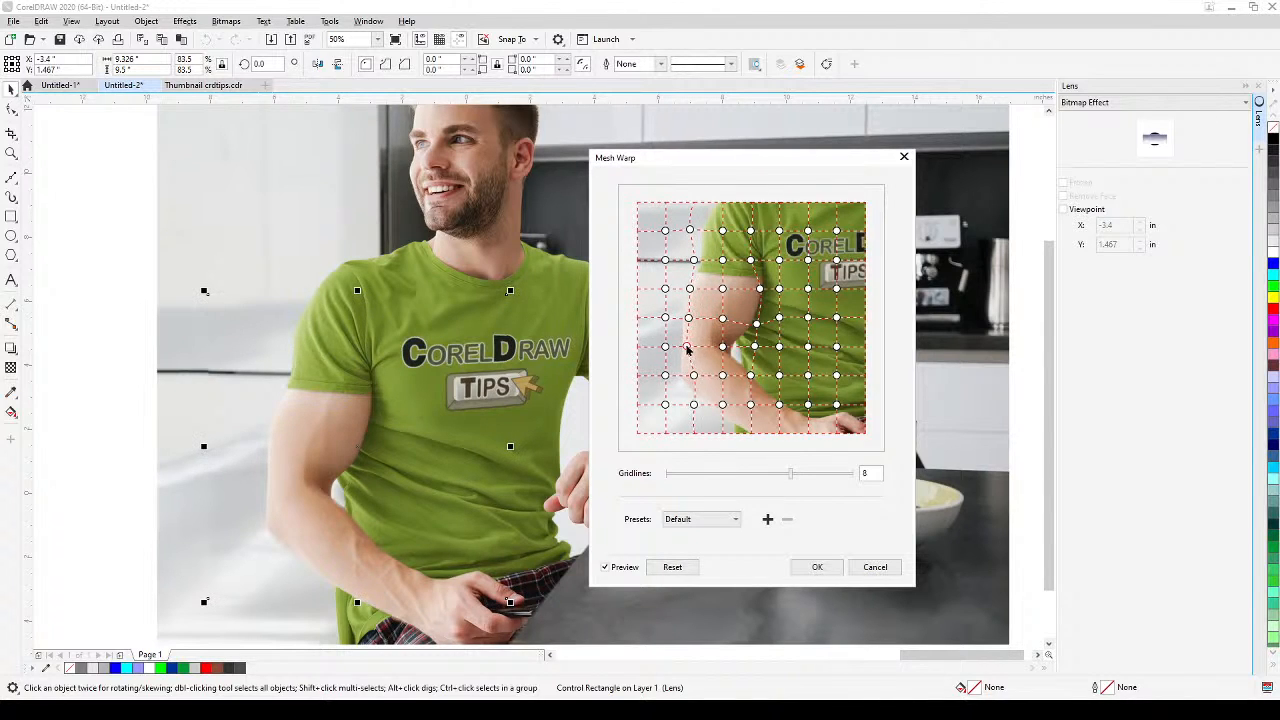
{"action": "left_click_drag", "start_coordinate": [693, 349], "coordinate": [688, 350]}
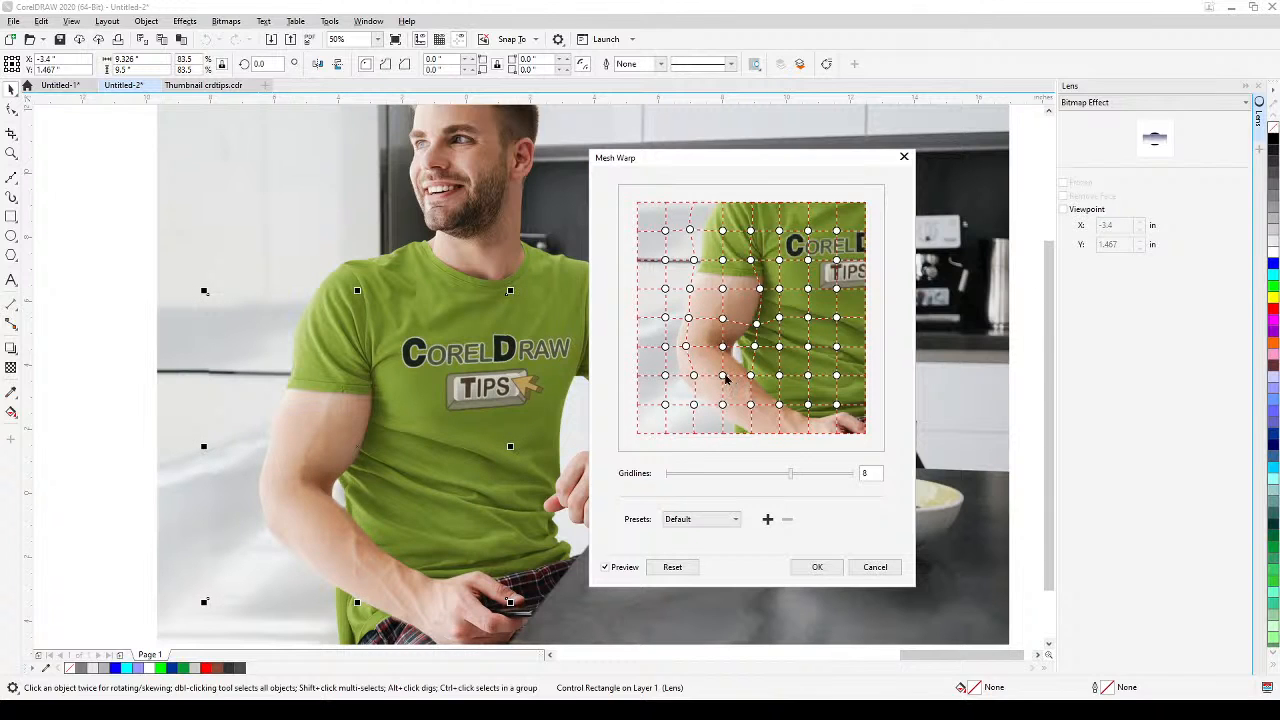
{"action": "left_click_drag", "start_coordinate": [723, 378], "coordinate": [727, 374]}
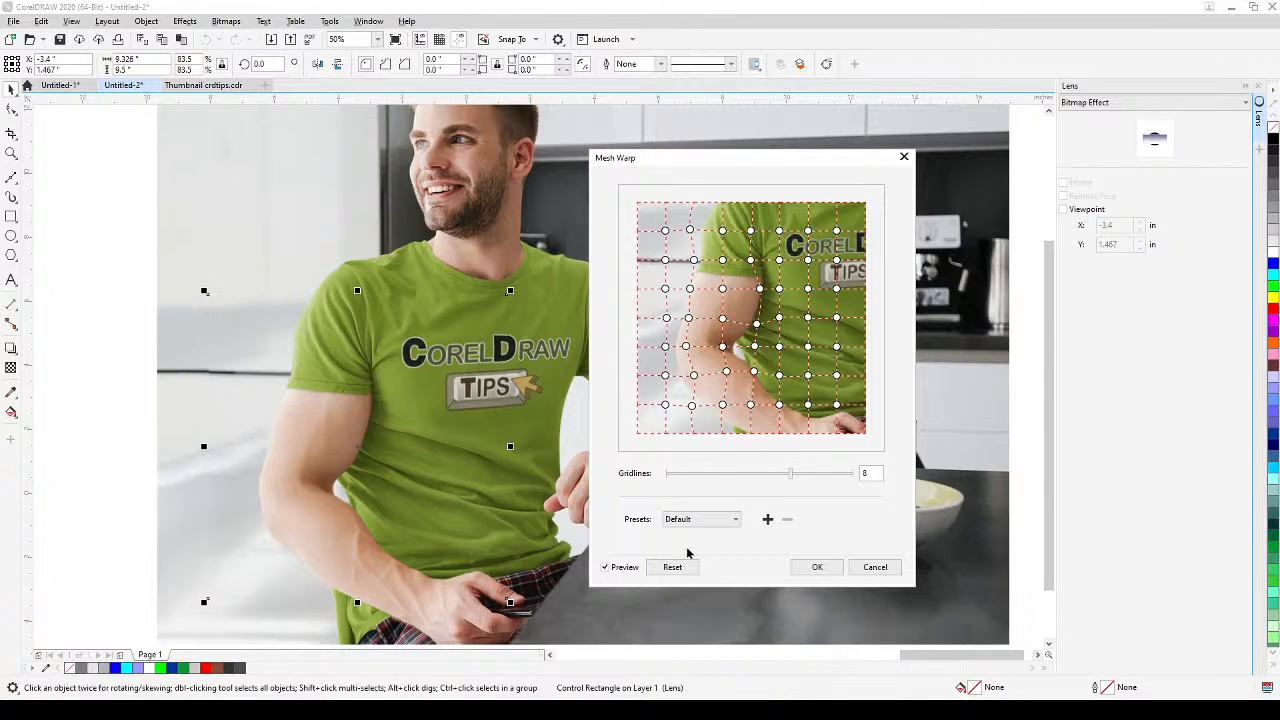
{"action": "left_click", "coordinate": [817, 568]}
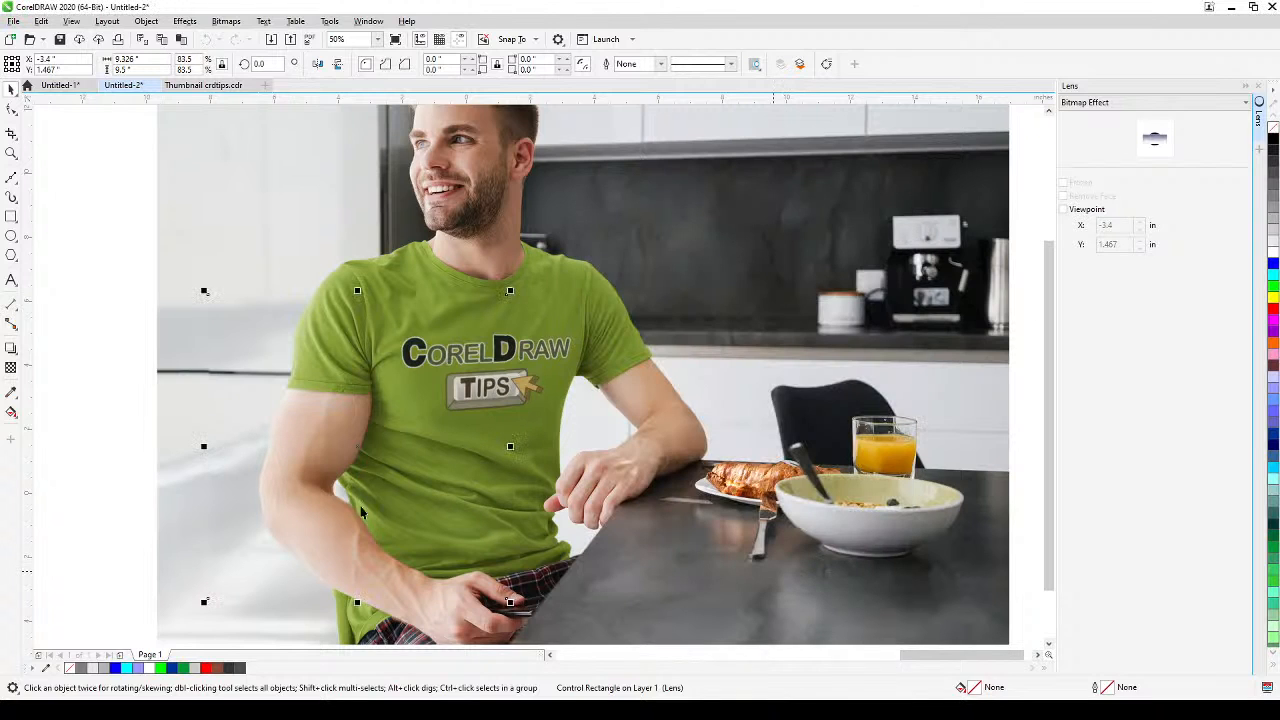
Duplicate the T-shirt photo in place and move the copy sideways so it overlaps only the original's kitchen area, then deselect it
{"action": "left_click", "coordinate": [125, 442]}
{"action": "scroll", "coordinate": [125, 442], "scroll_direction": "down", "scroll_amount": 1}
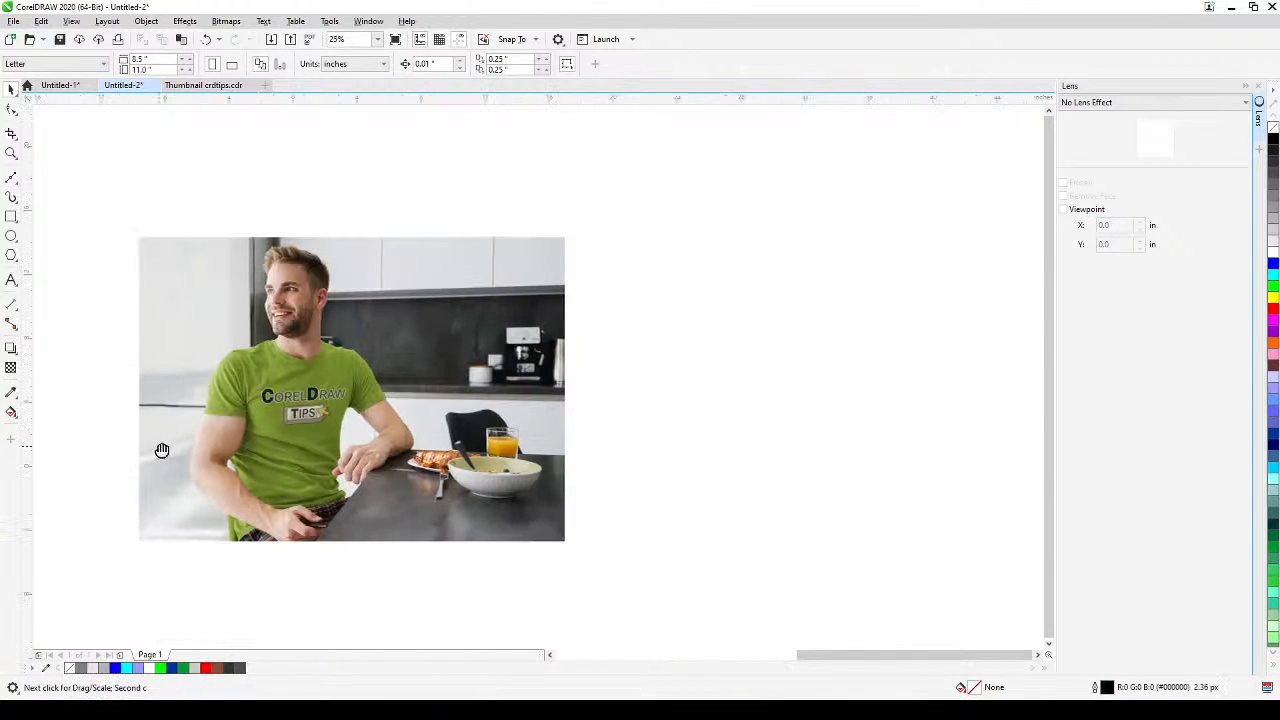
{"action": "left_click_drag", "start_coordinate": [163, 449], "coordinate": [214, 443]}
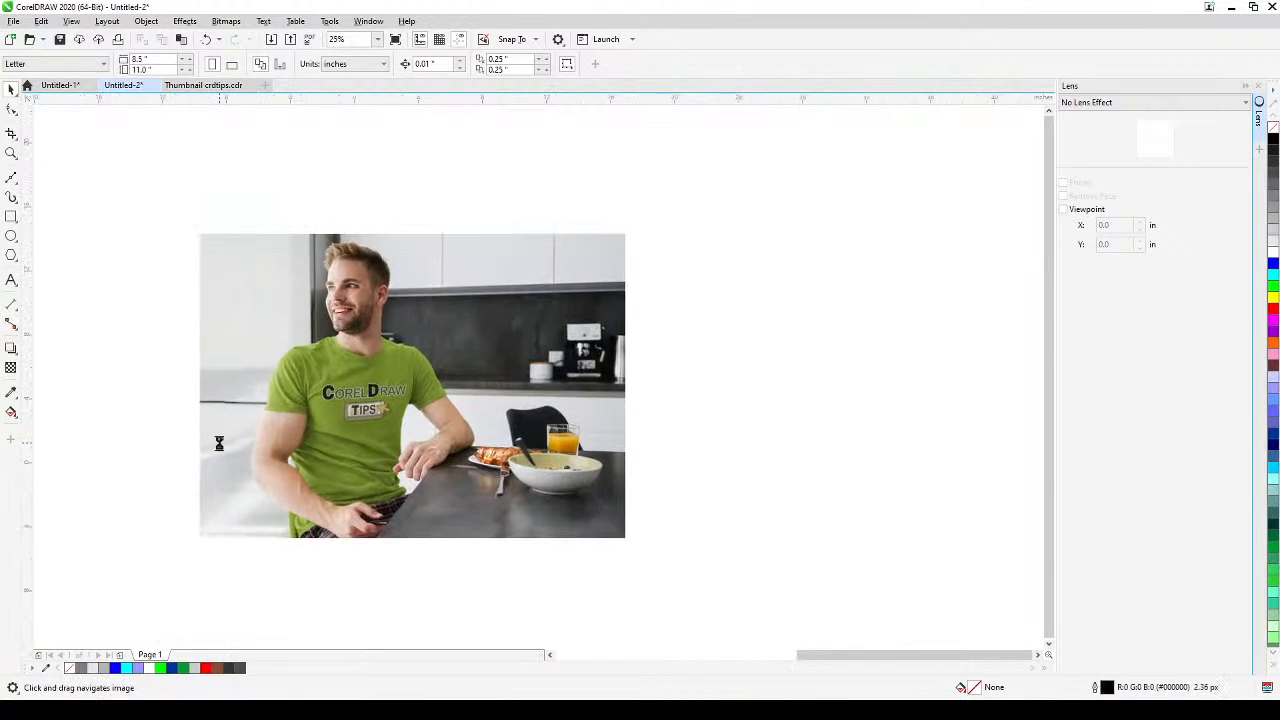
{"action": "key", "text": "space"}
{"action": "left_click", "coordinate": [541, 376]}
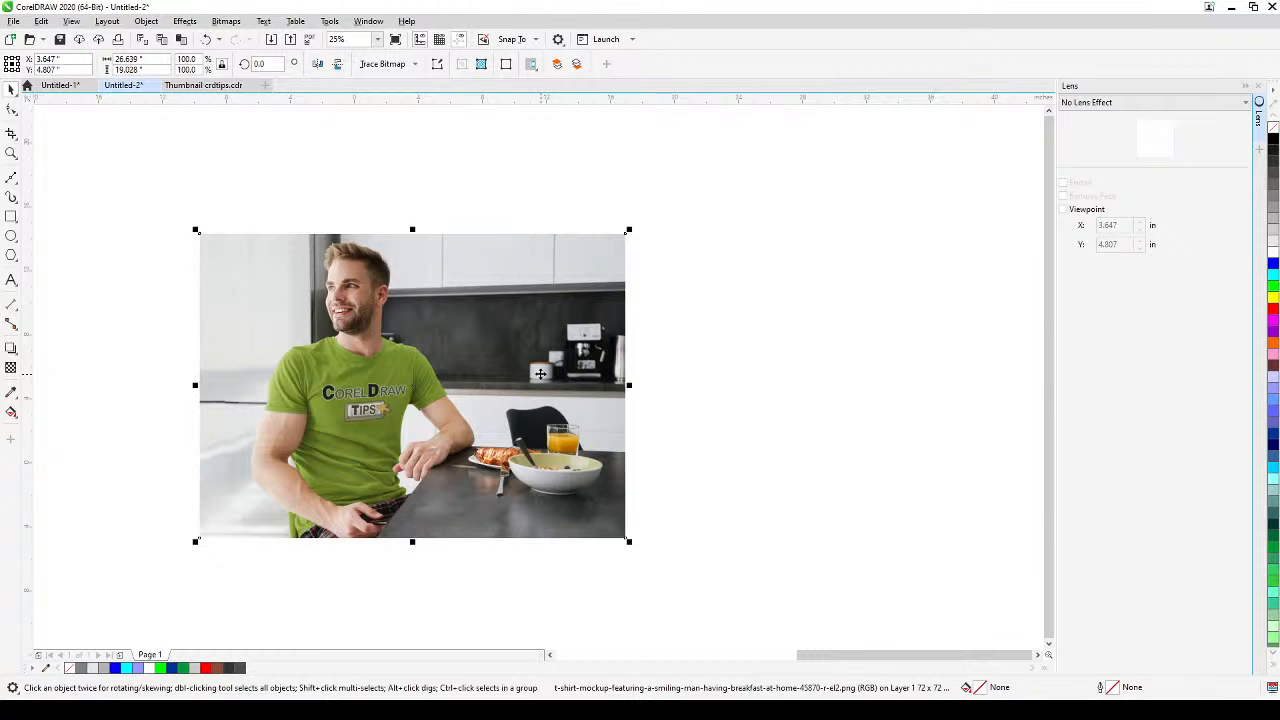
{"action": "key", "text": "KP_Add"}
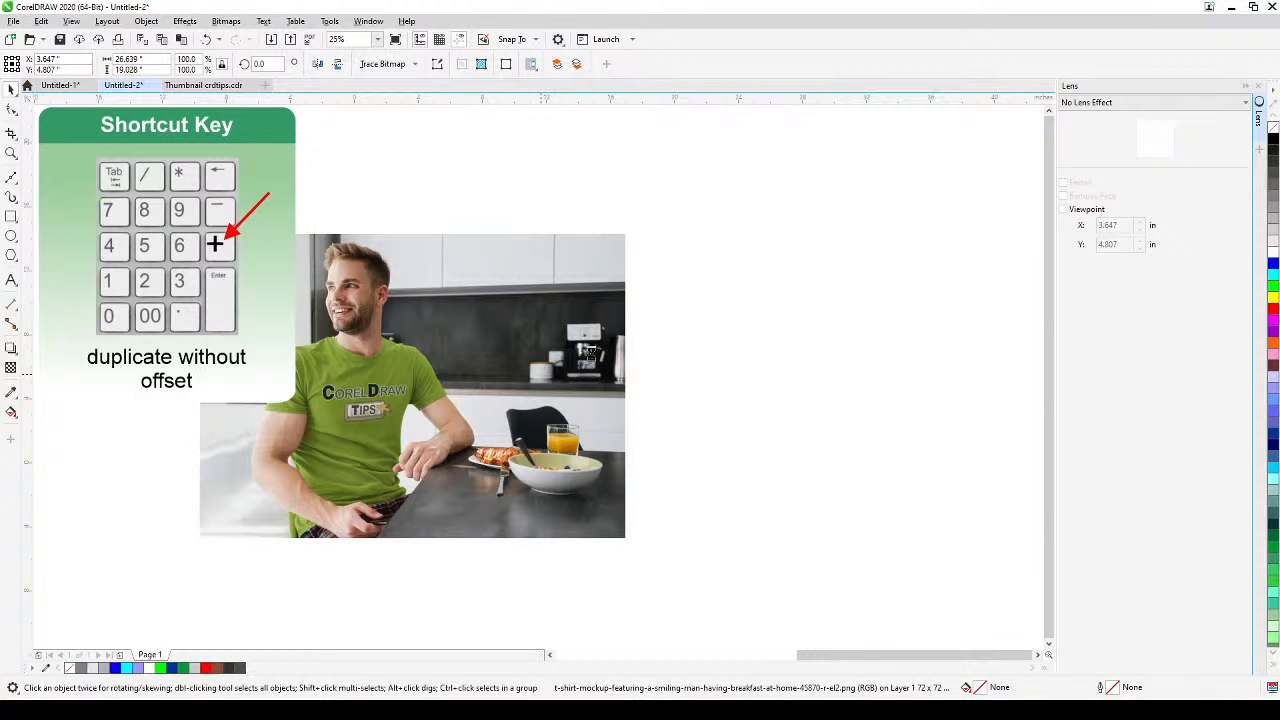
{"action": "left_click_drag", "start_coordinate": [598, 356], "coordinate": [872, 359]}
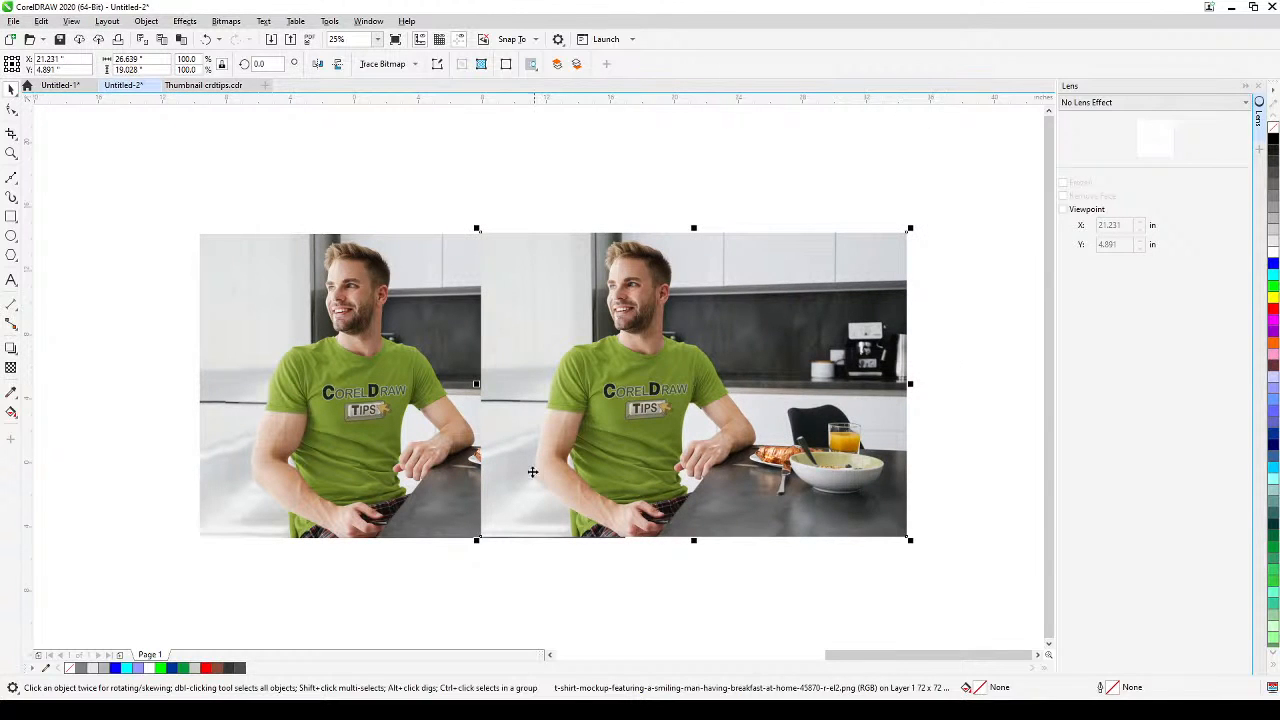
{"action": "left_click", "coordinate": [104, 489]}
{"action": "left_click_drag", "start_coordinate": [182, 451], "coordinate": [271, 457]}
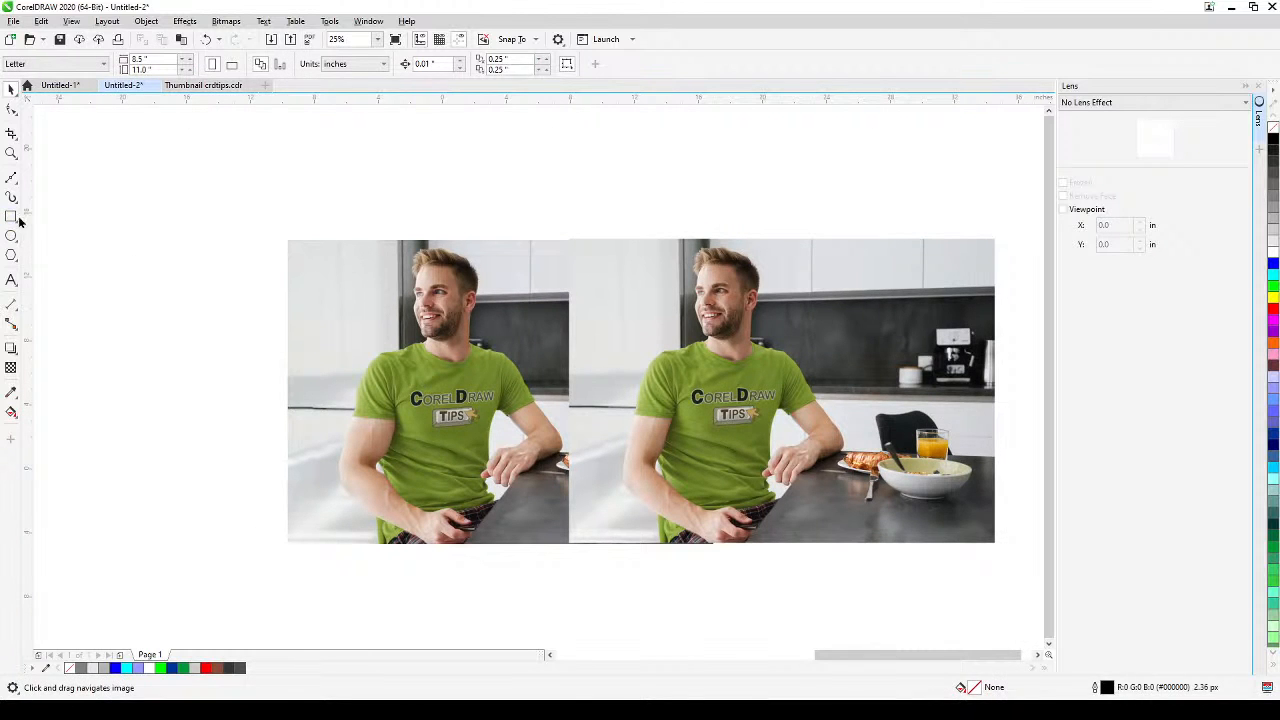
{"action": "left_click", "coordinate": [503, 176]}
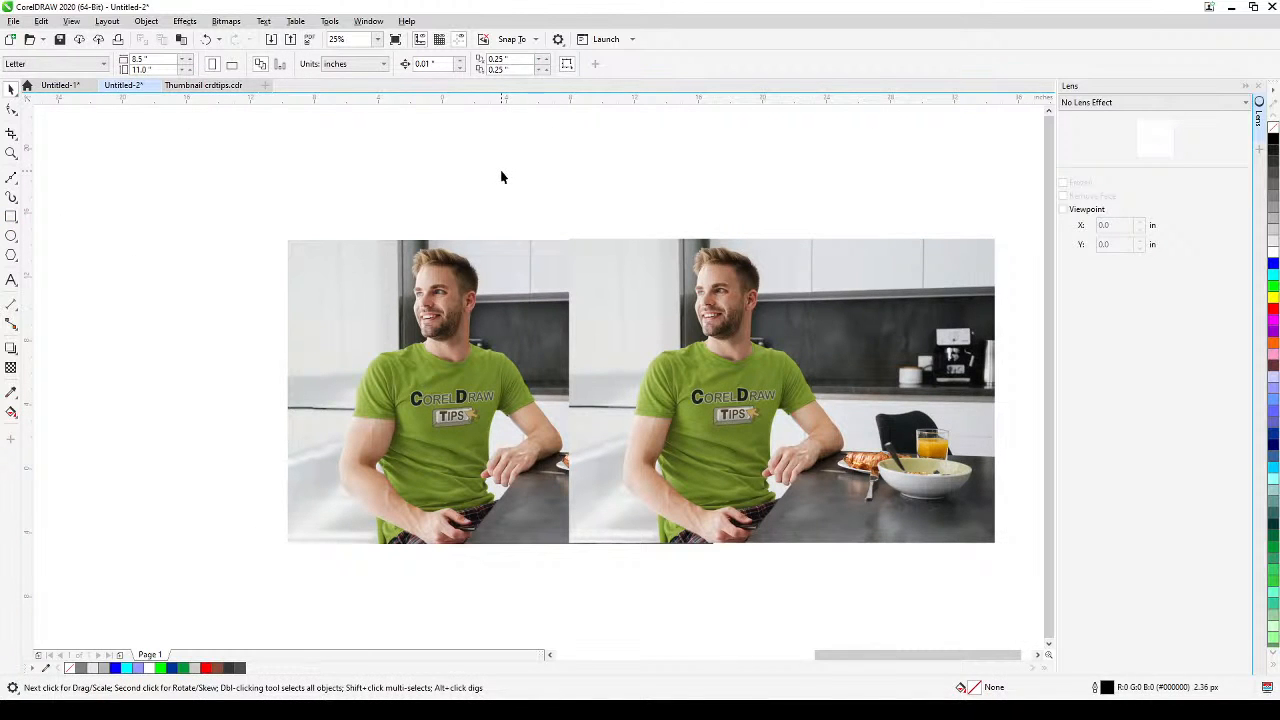
Delete the small leftover objects lying far away from the two photos
{"action": "key", "text": "F4"}
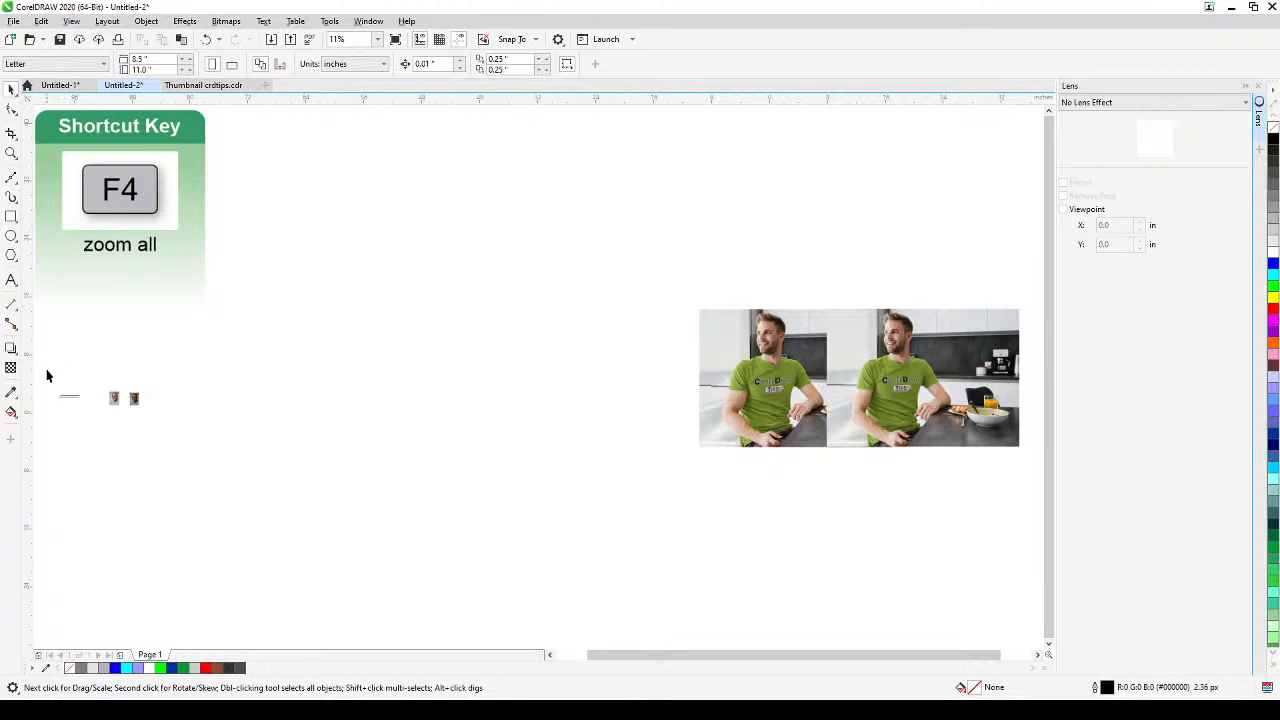
{"action": "left_click_drag", "start_coordinate": [46, 375], "coordinate": [226, 466]}
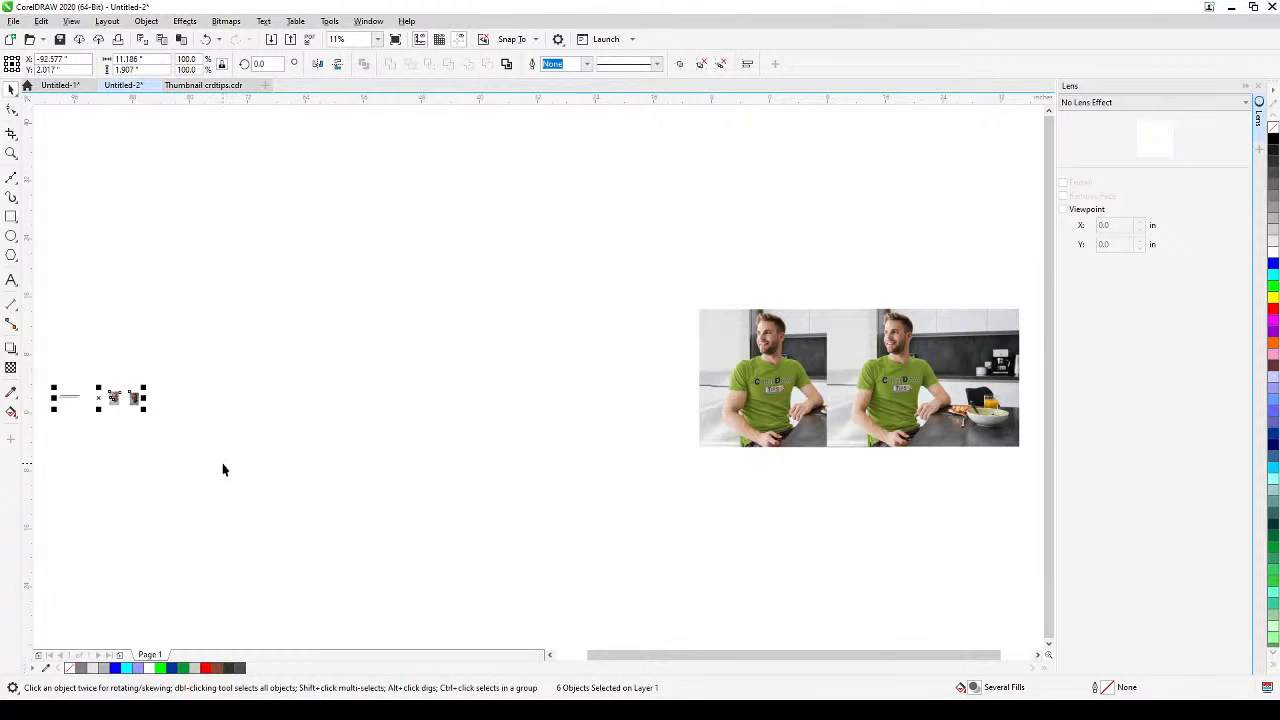
{"action": "key", "text": "Delete"}
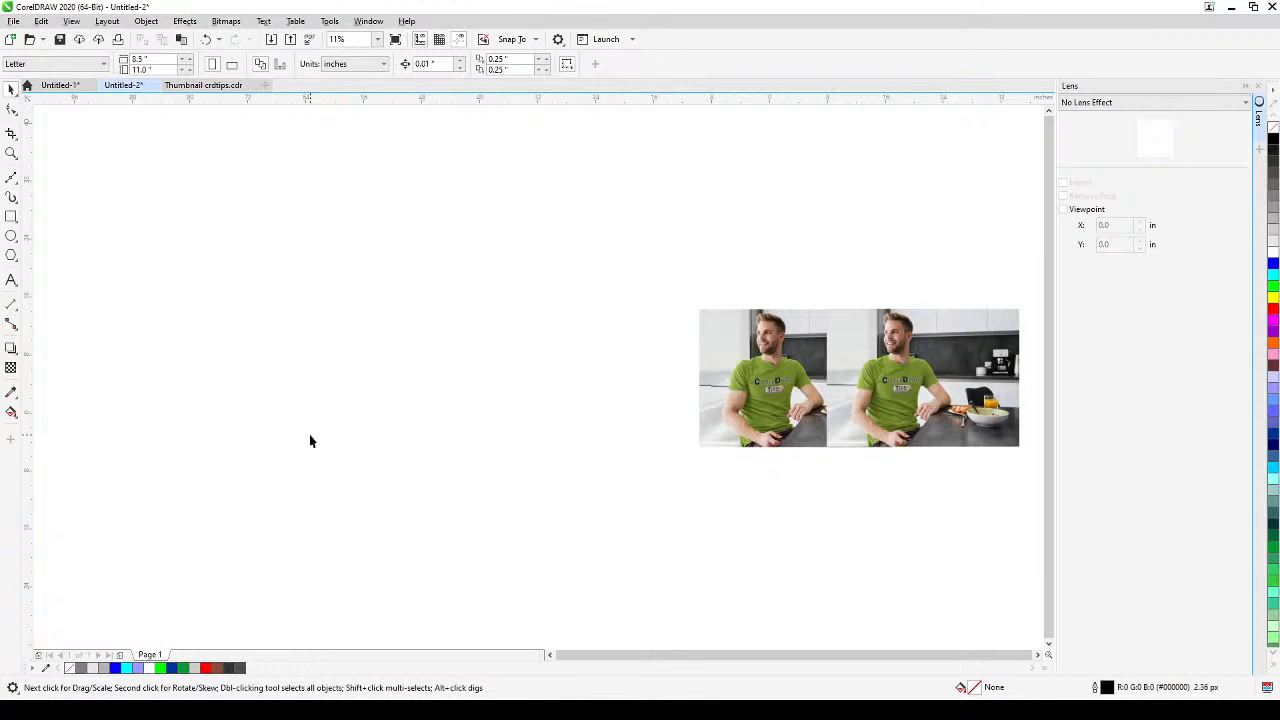
{"action": "key", "text": "F4"}
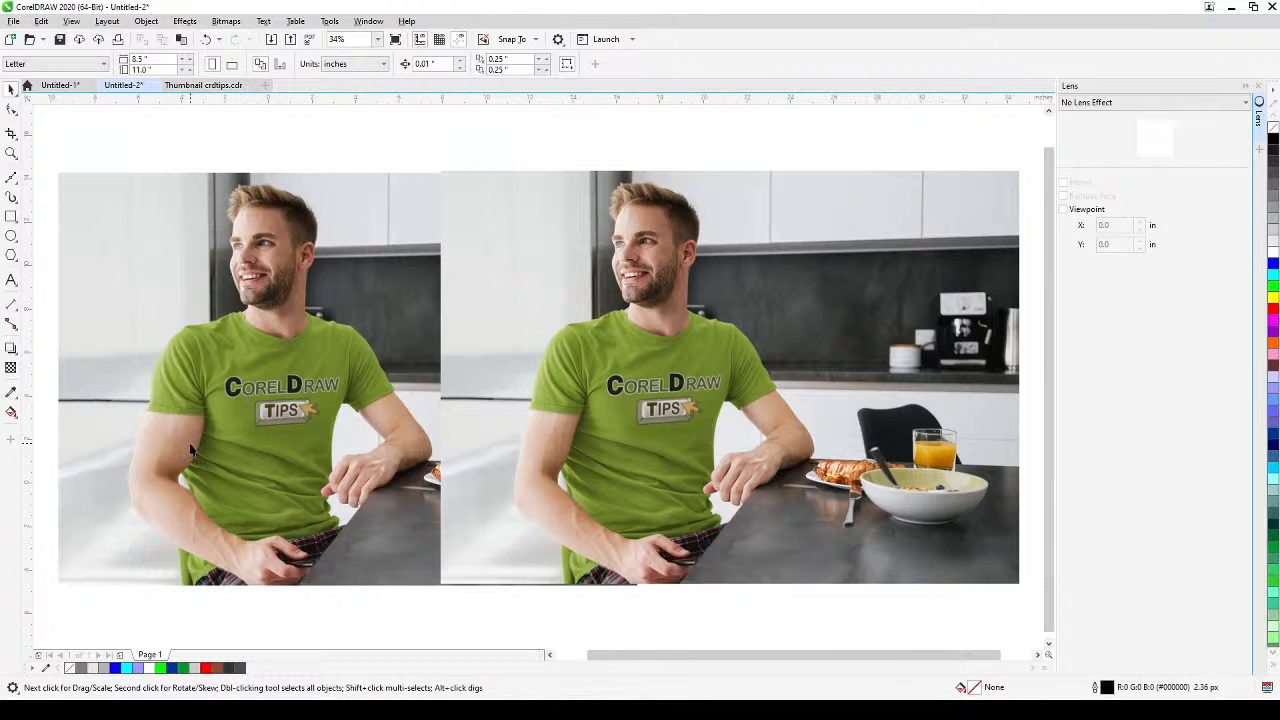
Inspect the lens rectangle and photo outlines in Wireframe view, and return to Enhanced view
{"action": "left_click", "coordinate": [72, 21]}
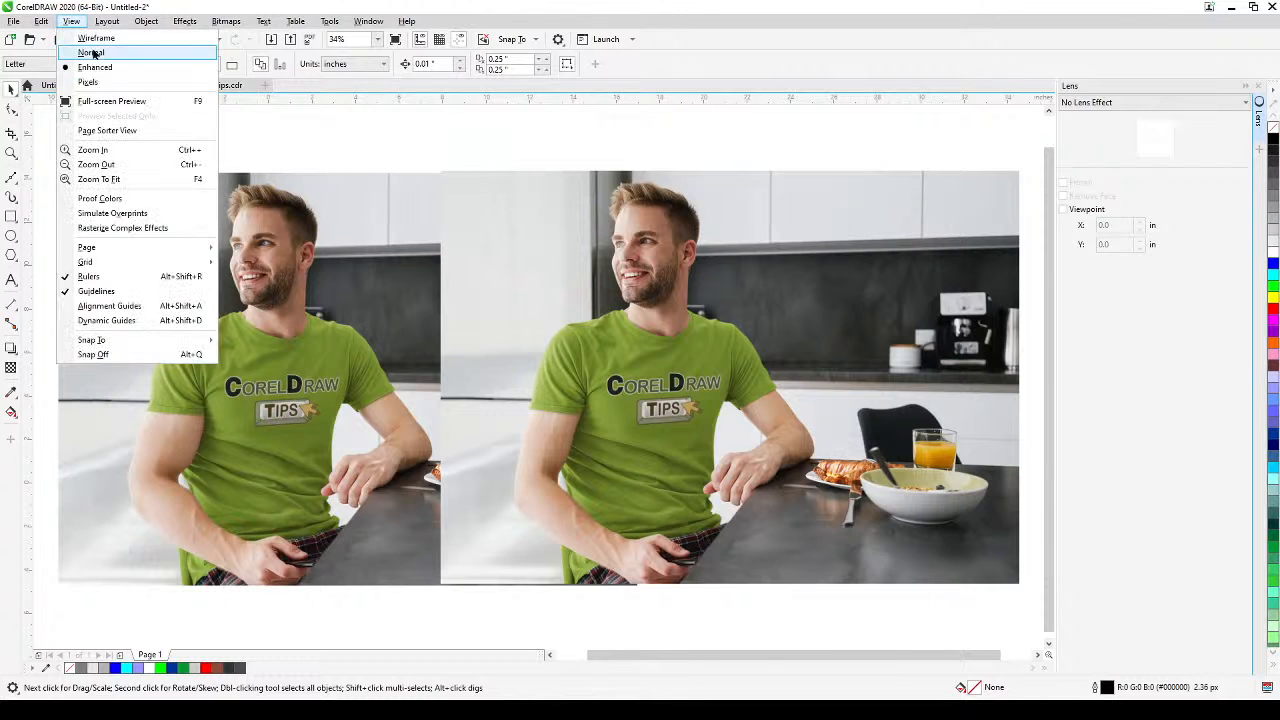
{"action": "left_click", "coordinate": [97, 39]}
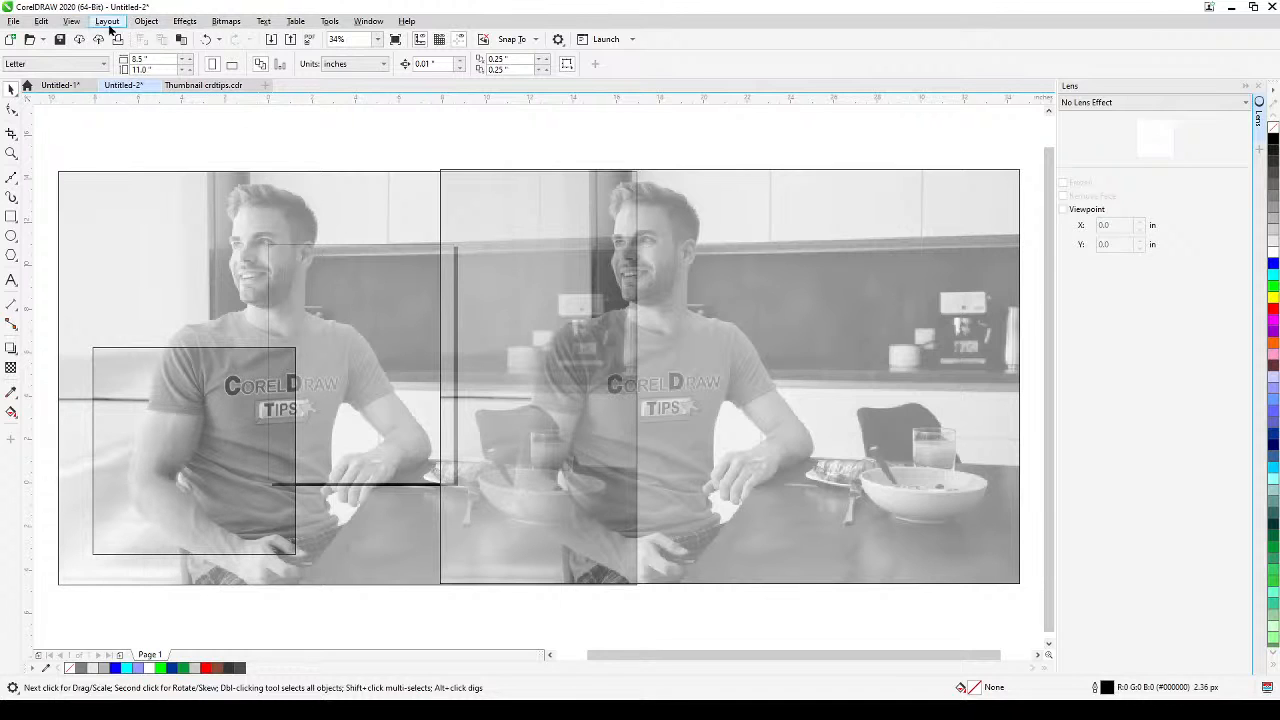
{"action": "left_click", "coordinate": [71, 21]}
{"action": "left_click", "coordinate": [95, 68]}
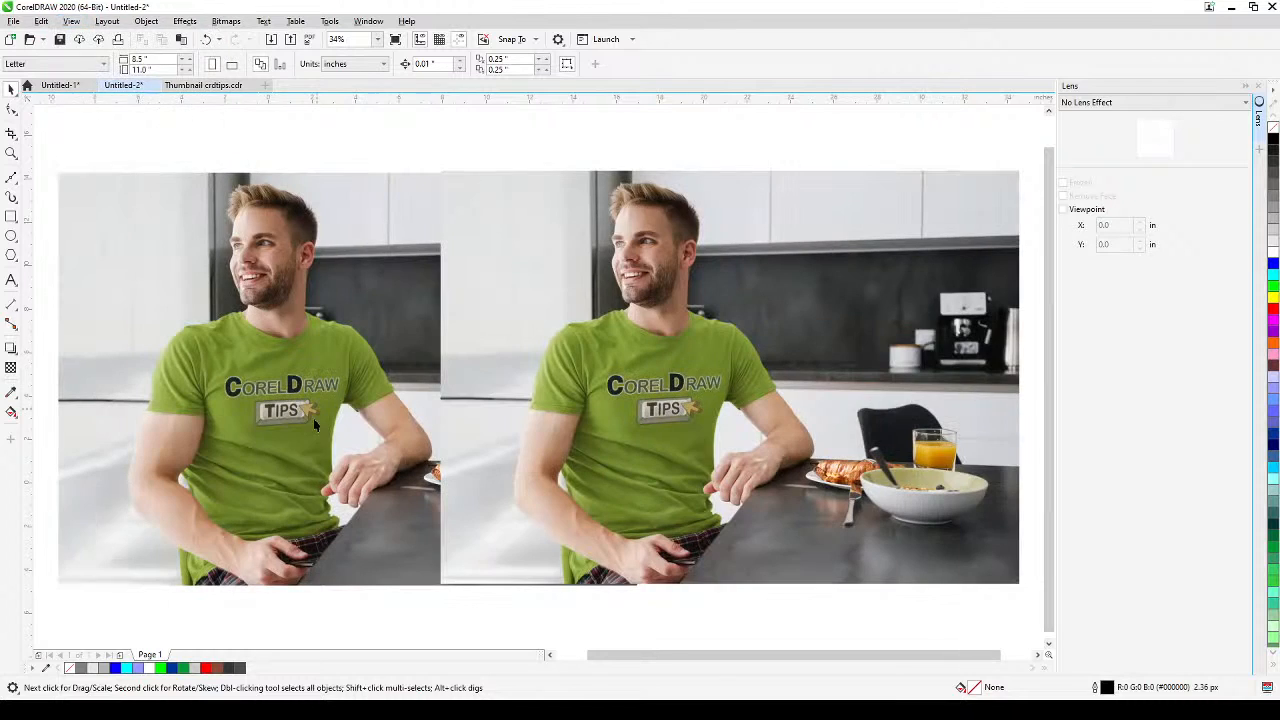
Try the warp lens rectangle over the man's face and the kitchen background, undo the move, and deselect
{"action": "left_click", "coordinate": [224, 474]}
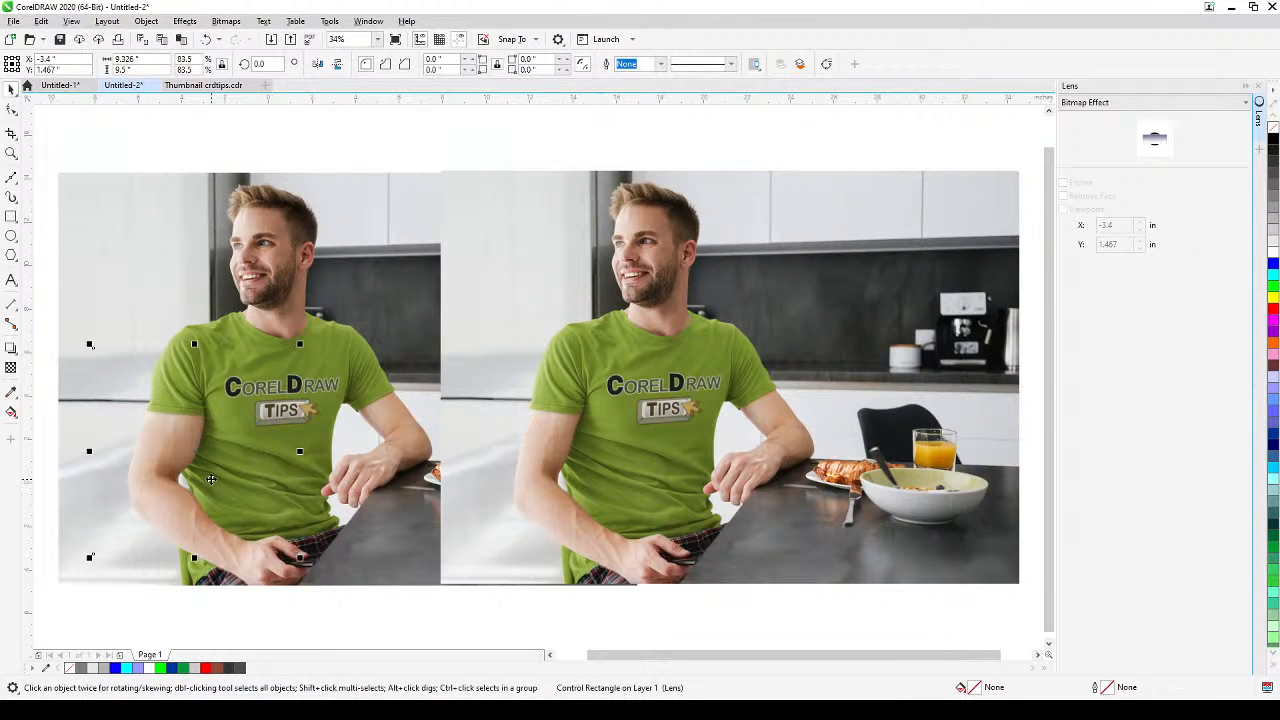
{"action": "left_click_drag", "start_coordinate": [211, 480], "coordinate": [392, 352]}
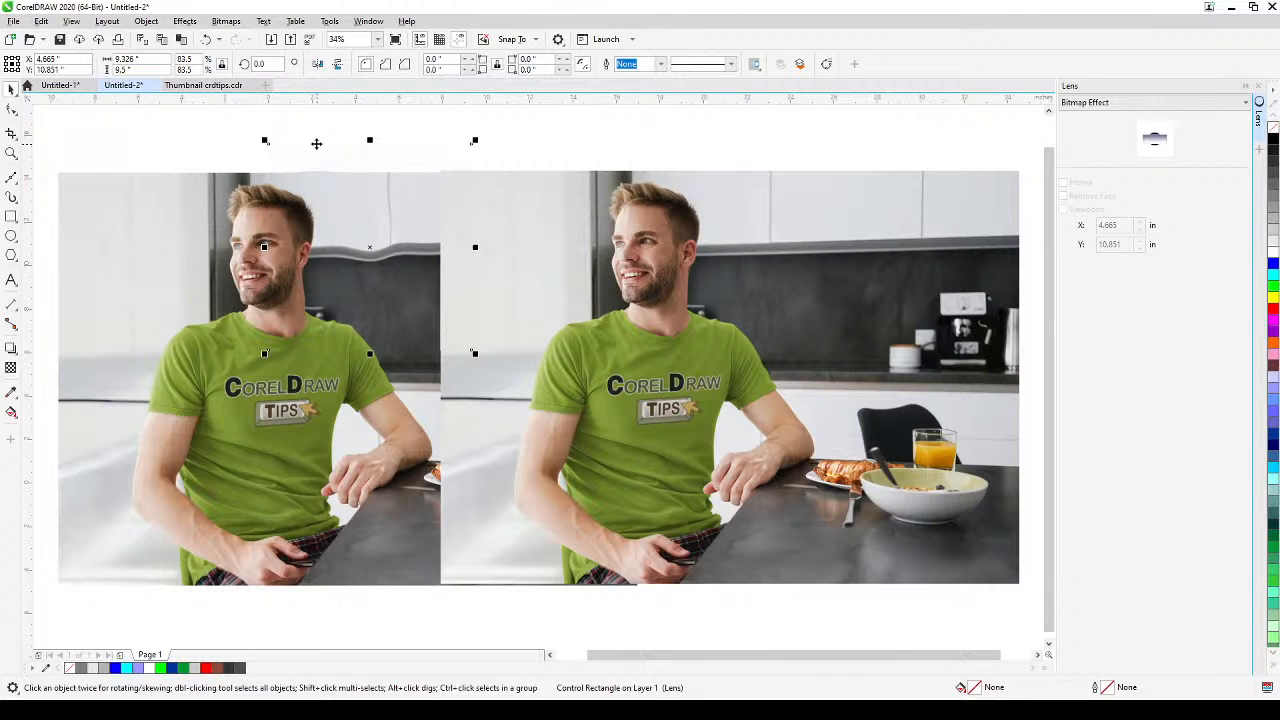
{"action": "key", "text": "ctrl+z"}
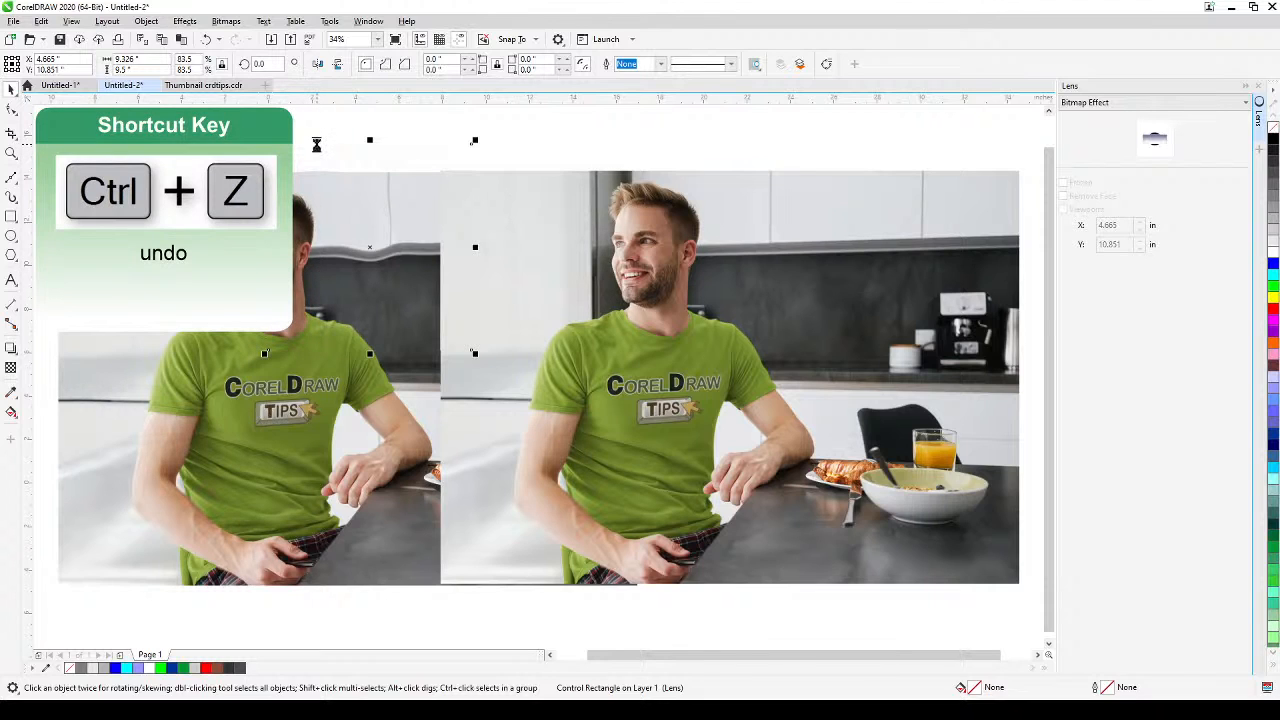
{"action": "left_click", "coordinate": [154, 616]}
Draw a rectangle about 4.47 by 3.49 inches over the man's face in the original photo
{"action": "left_click_drag", "start_coordinate": [155, 616], "coordinate": [207, 614]}
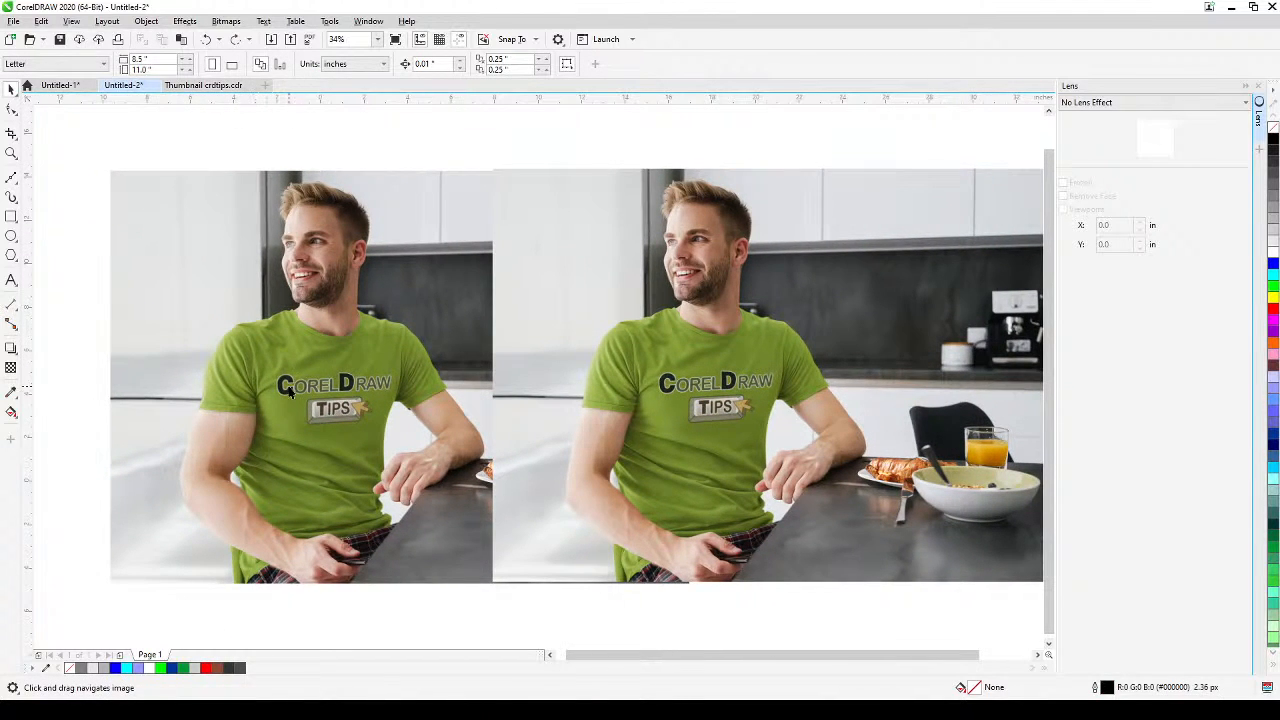
{"action": "scroll", "coordinate": [300, 348], "scroll_direction": "up", "scroll_amount": 2}
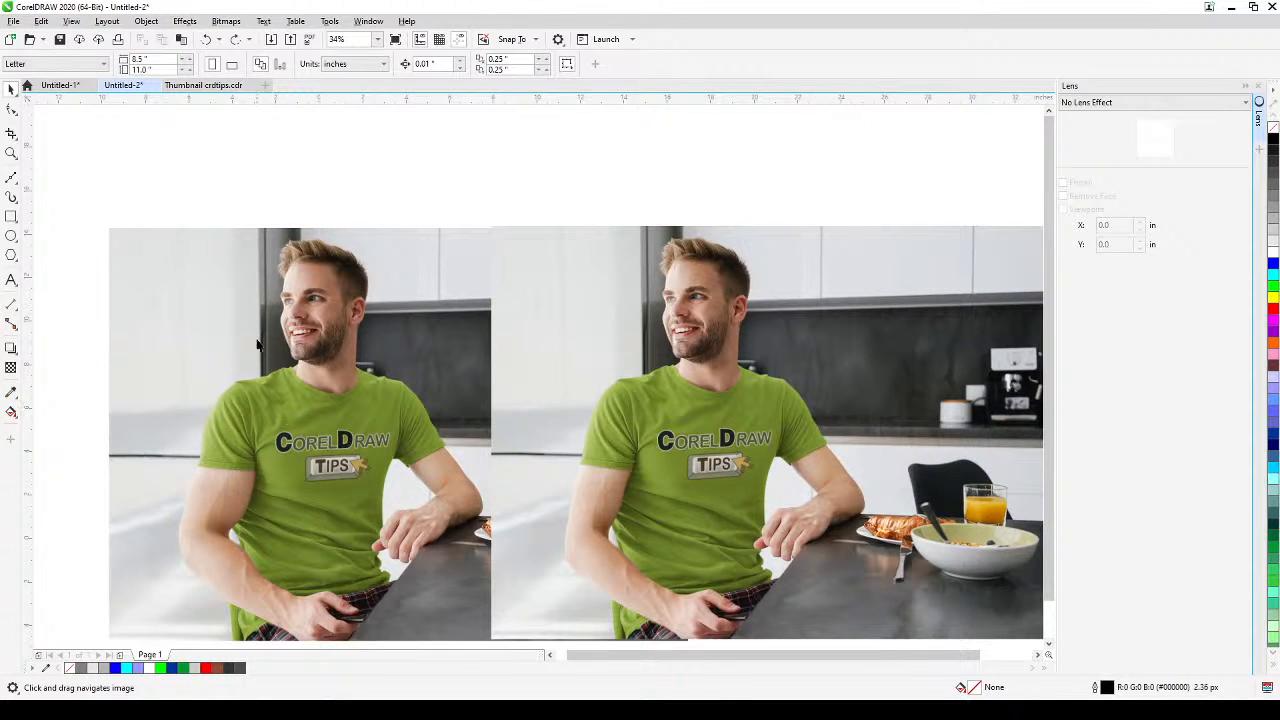
{"action": "scroll", "coordinate": [270, 370], "scroll_direction": "up", "scroll_amount": 3}
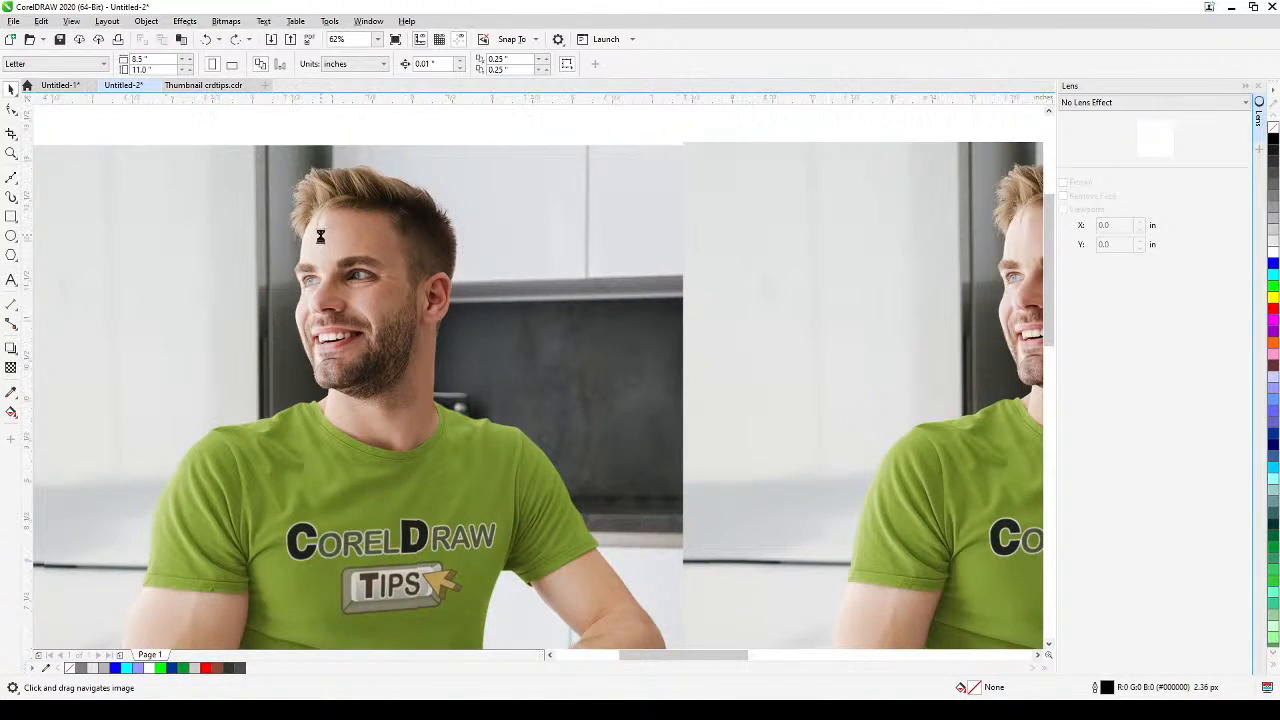
{"action": "scroll", "coordinate": [323, 225], "scroll_direction": "up", "scroll_amount": 1}
{"action": "left_click_drag", "start_coordinate": [420, 371], "coordinate": [386, 391]}
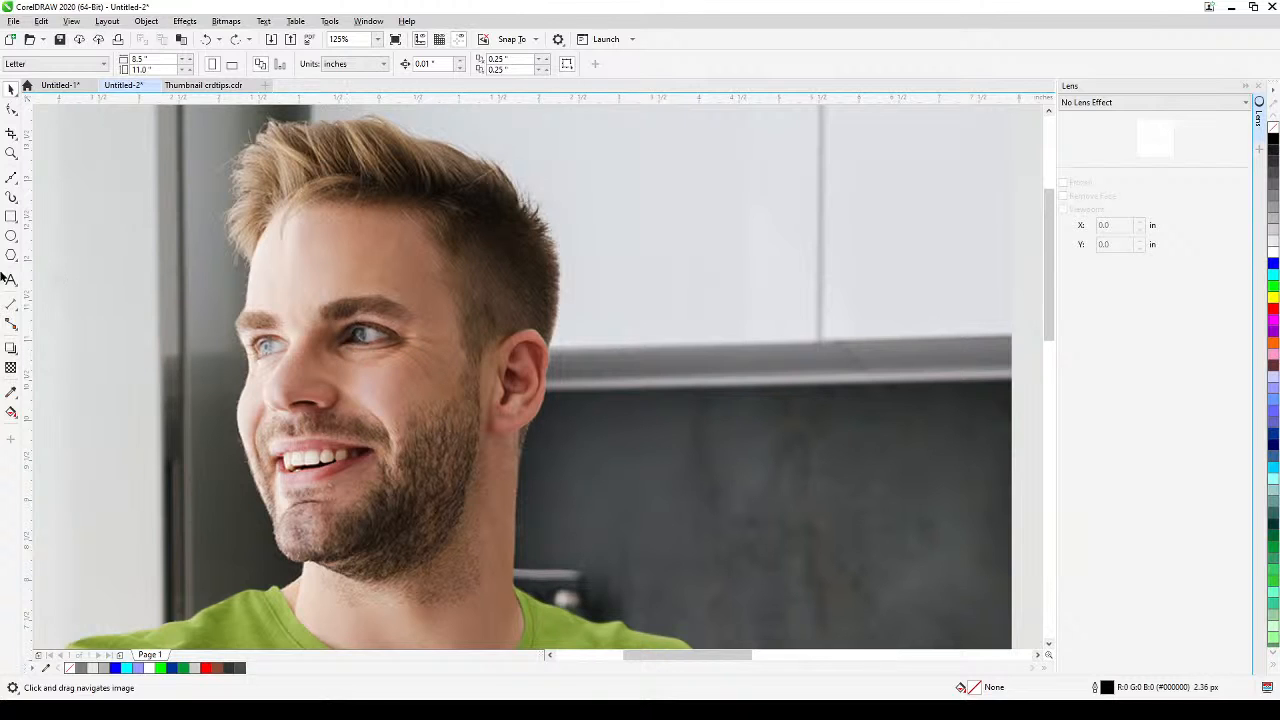
{"action": "left_click", "coordinate": [7, 235]}
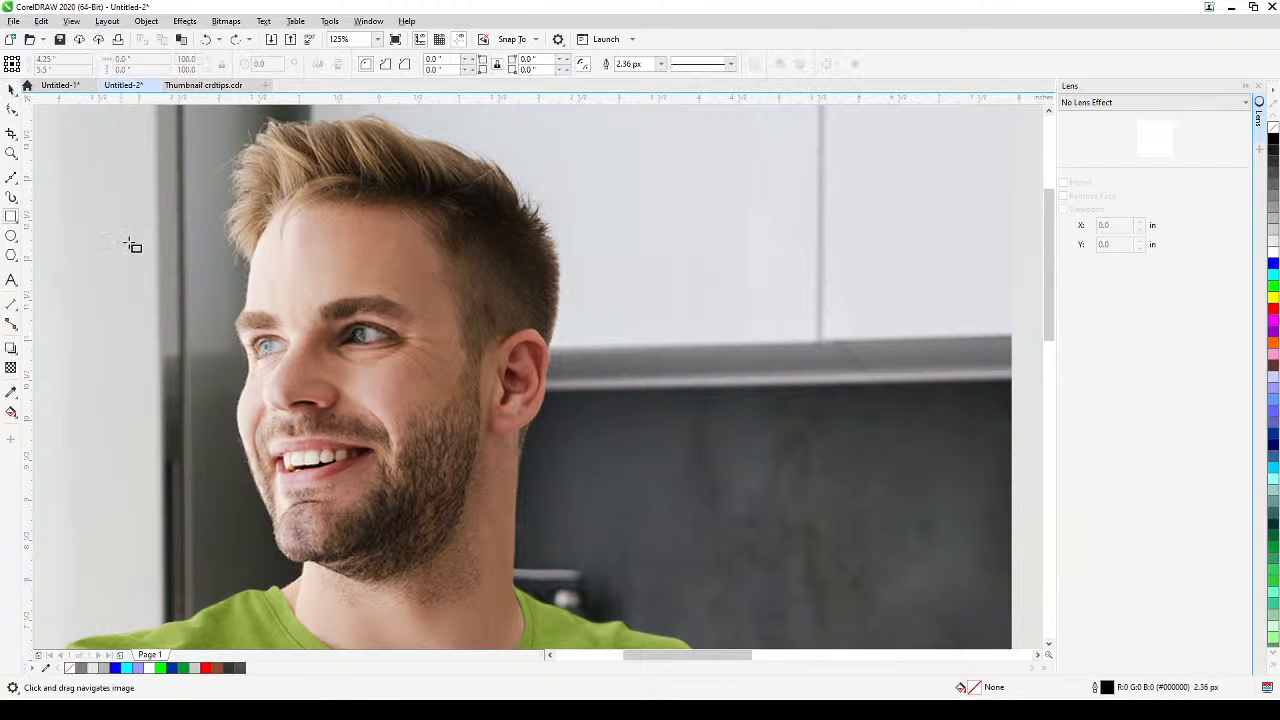
{"action": "left_click_drag", "start_coordinate": [192, 231], "coordinate": [550, 510]}
{"action": "scroll", "coordinate": [384, 346], "scroll_direction": "up", "scroll_amount": 1}
{"action": "left_click_drag", "start_coordinate": [387, 347], "coordinate": [420, 374]}
{"action": "scroll", "coordinate": [420, 374], "scroll_direction": "down", "scroll_amount": 1}
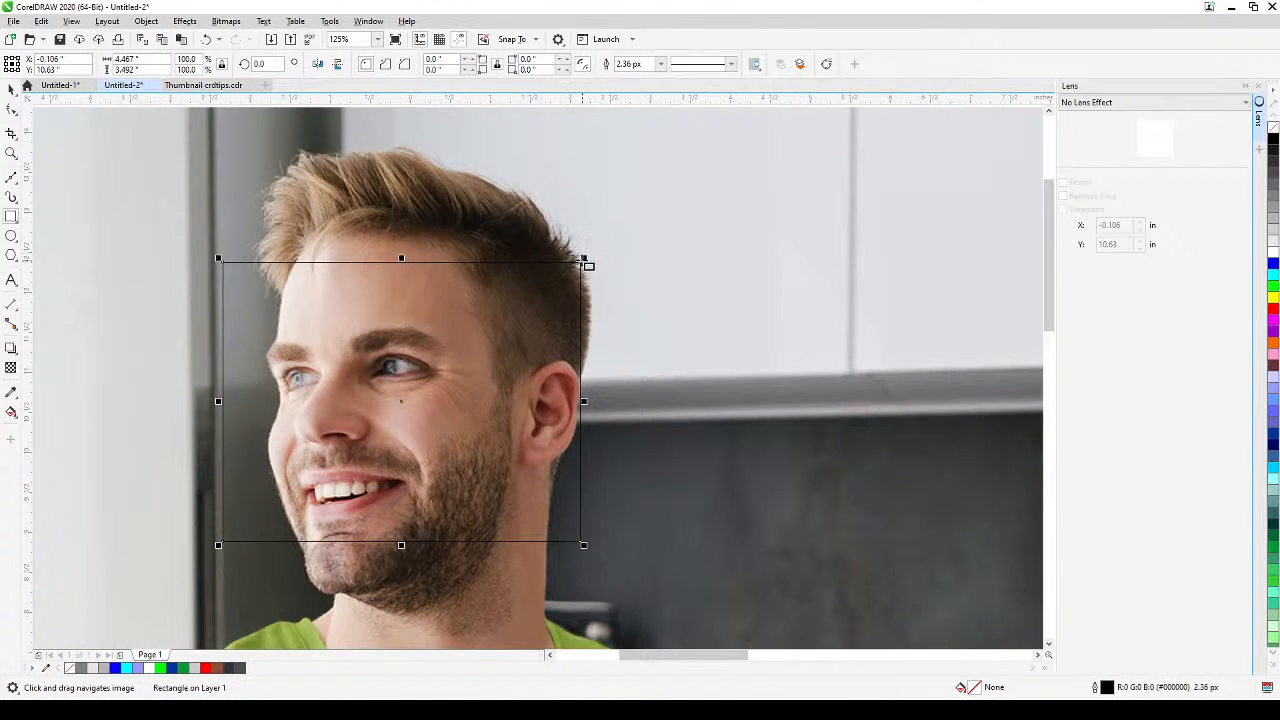
Scale the rectangle down to about 2.57 by 2.01 inches and move it over the man's eye, nose and forehead
{"action": "left_click_drag", "start_coordinate": [584, 259], "coordinate": [431, 376]}
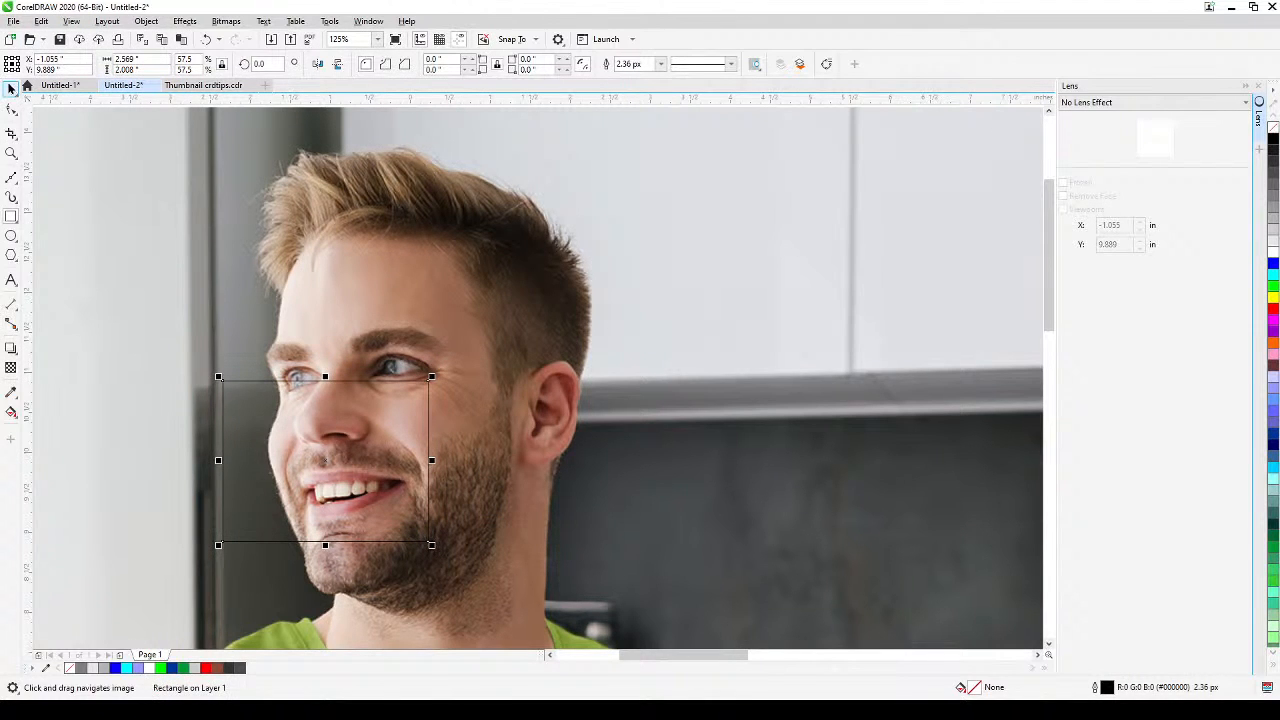
{"action": "left_click", "coordinate": [11, 89]}
{"action": "left_click_drag", "start_coordinate": [338, 429], "coordinate": [413, 327]}
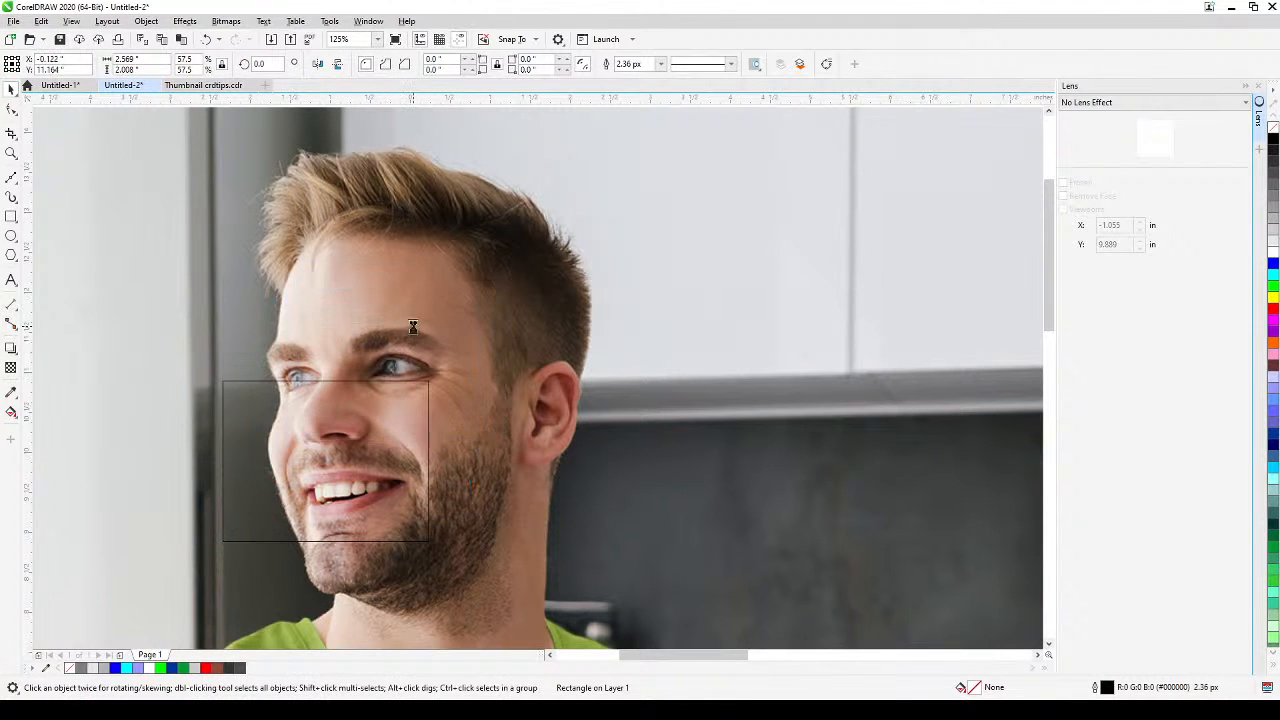
{"action": "scroll", "coordinate": [409, 343], "scroll_direction": "up", "scroll_amount": 2}
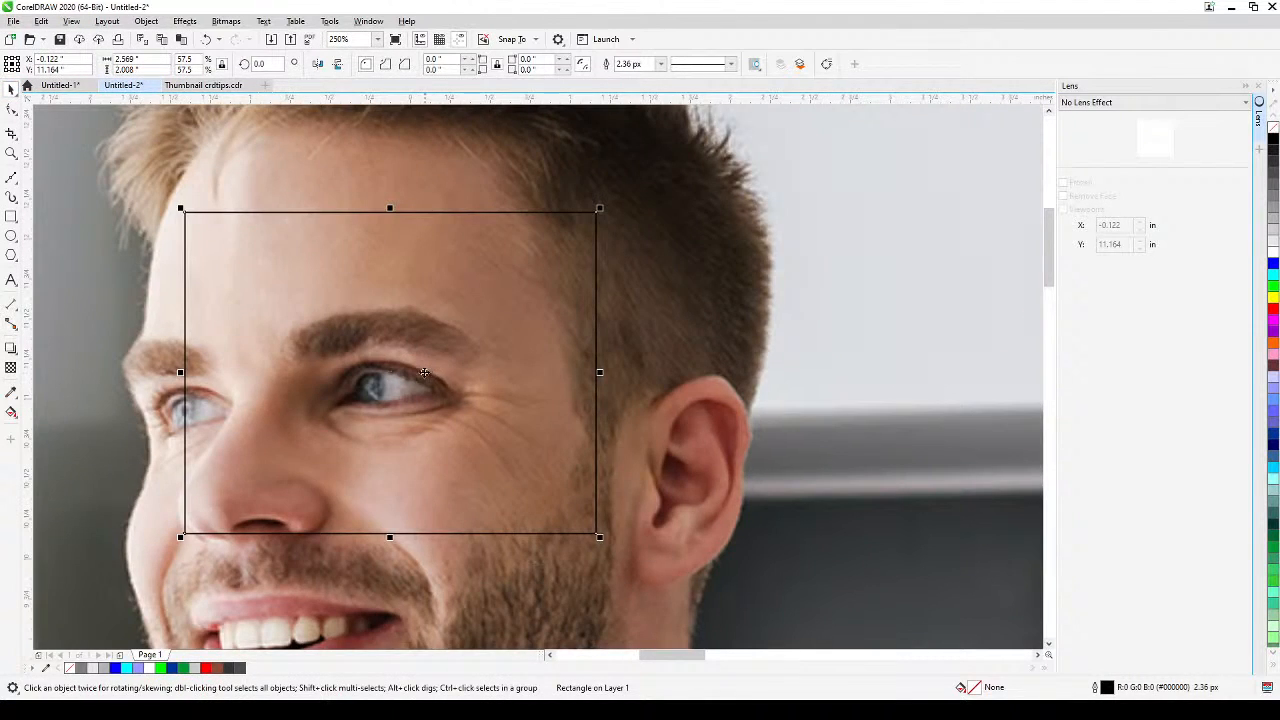
{"action": "left_click_drag", "start_coordinate": [424, 372], "coordinate": [386, 370]}
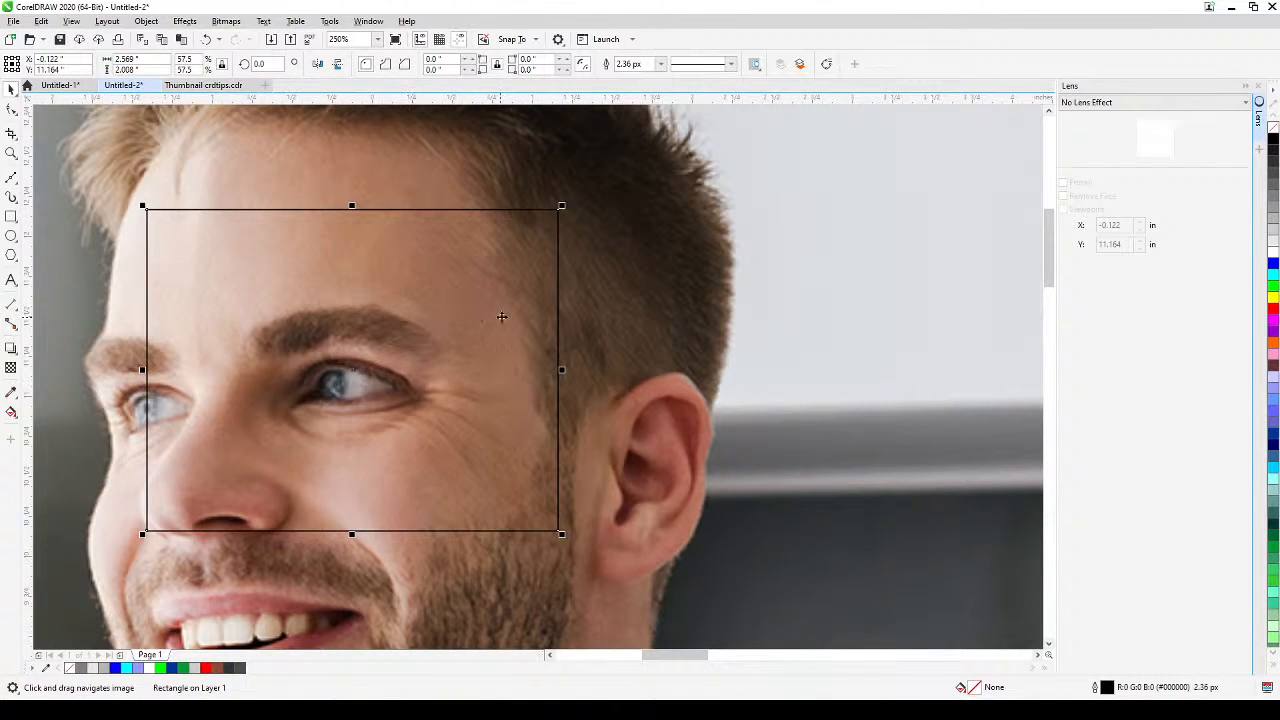
Remove the face rectangle's outline and apply the Bitmap Effect lens to it
{"action": "right_click", "coordinate": [1273, 135]}
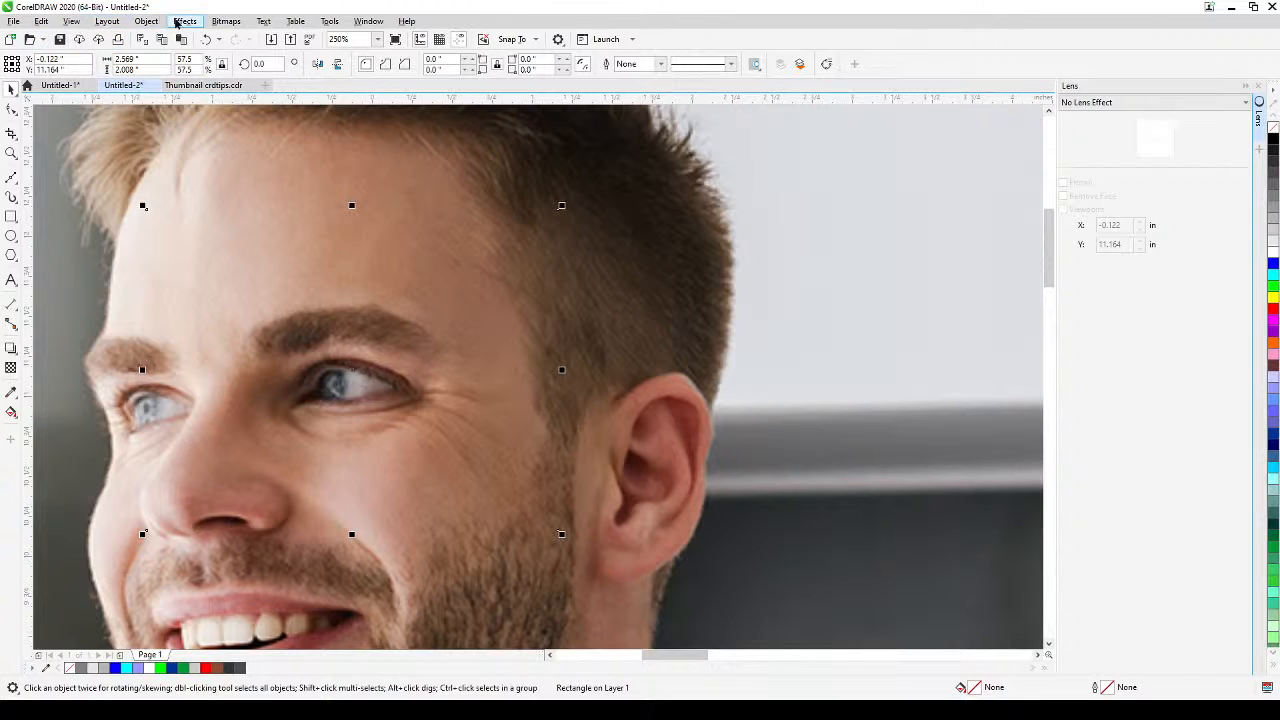
{"action": "left_click", "coordinate": [1174, 101]}
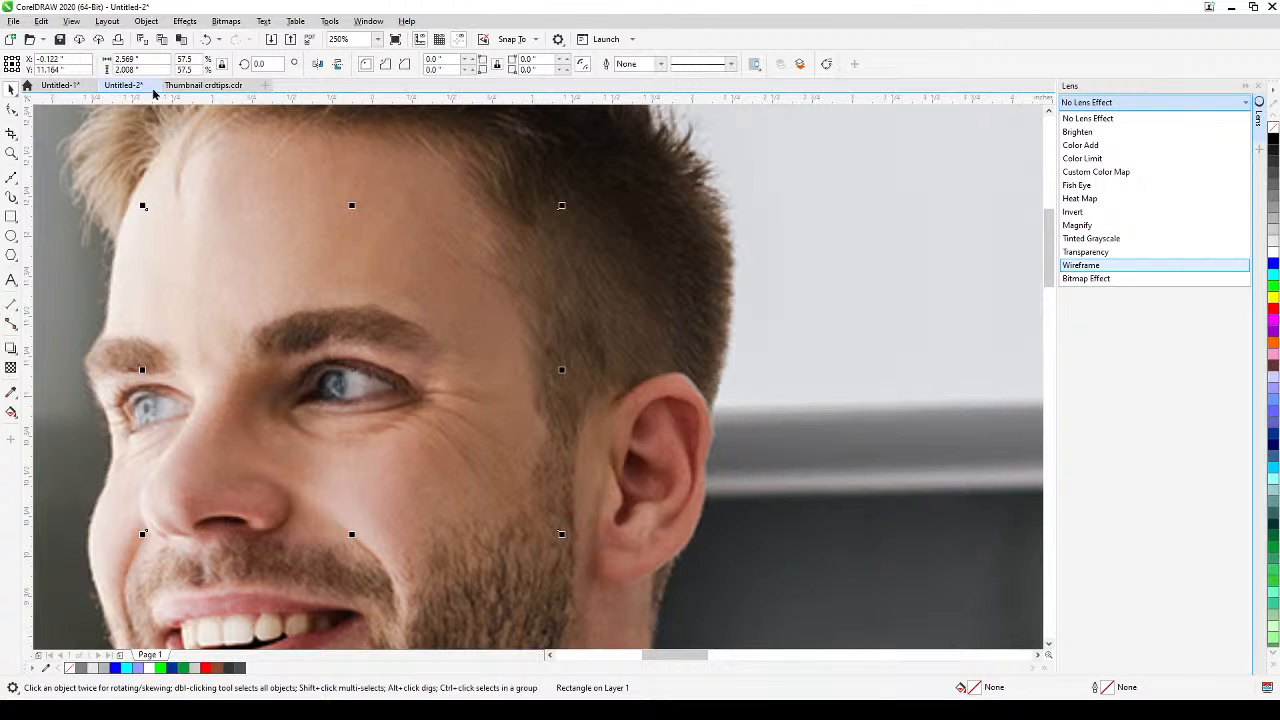
{"action": "left_click", "coordinate": [188, 24]}
{"action": "left_click", "coordinate": [190, 24]}
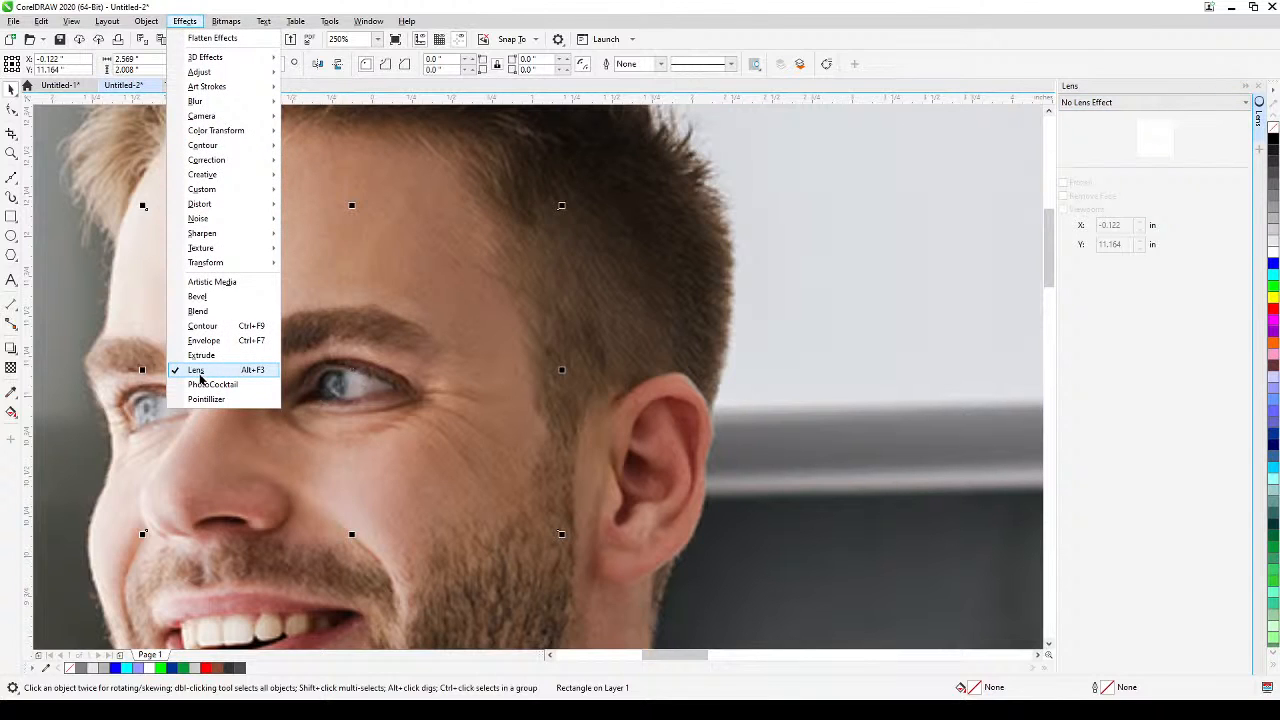
{"action": "left_click", "coordinate": [1150, 104]}
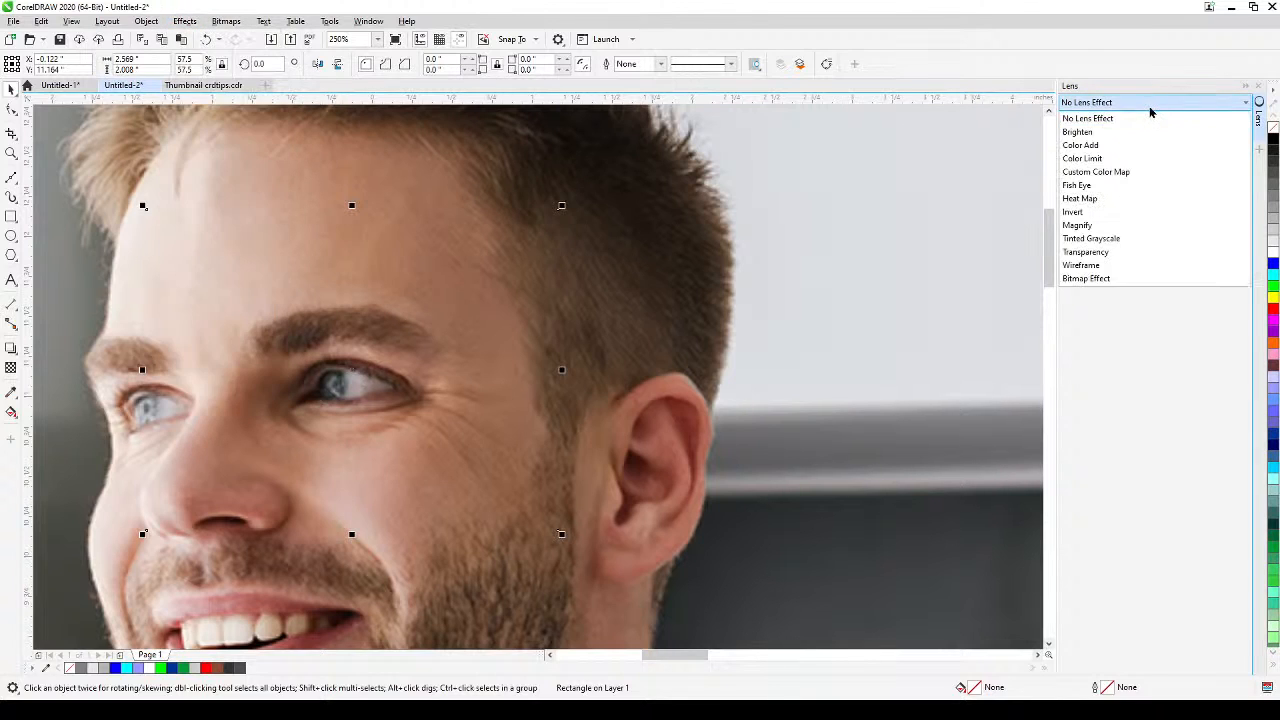
{"action": "left_click", "coordinate": [1100, 280]}
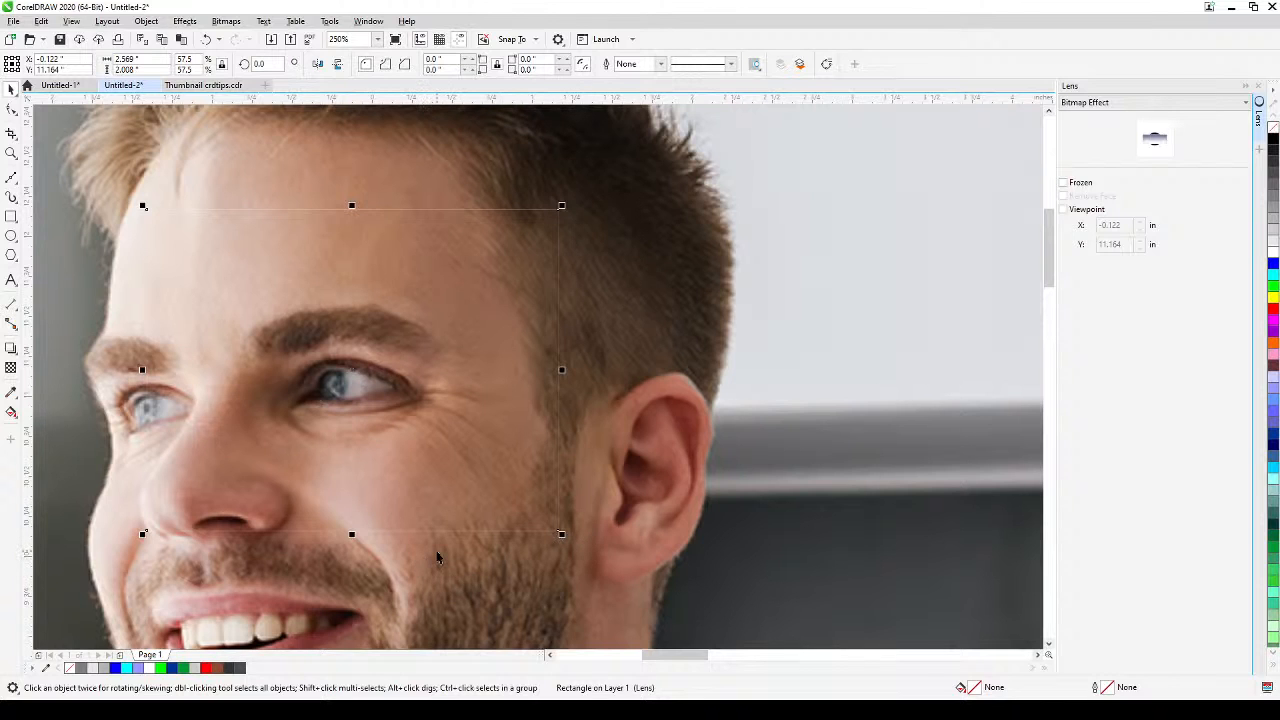
Open Mesh Warp for the face lens, reset the grid to its default and set the gridlines to 10
{"action": "scroll", "coordinate": [437, 556], "scroll_direction": "down", "scroll_amount": 2}
{"action": "scroll", "coordinate": [437, 551], "scroll_direction": "up", "scroll_amount": 2}
{"action": "left_click_drag", "start_coordinate": [316, 336], "coordinate": [361, 344]}
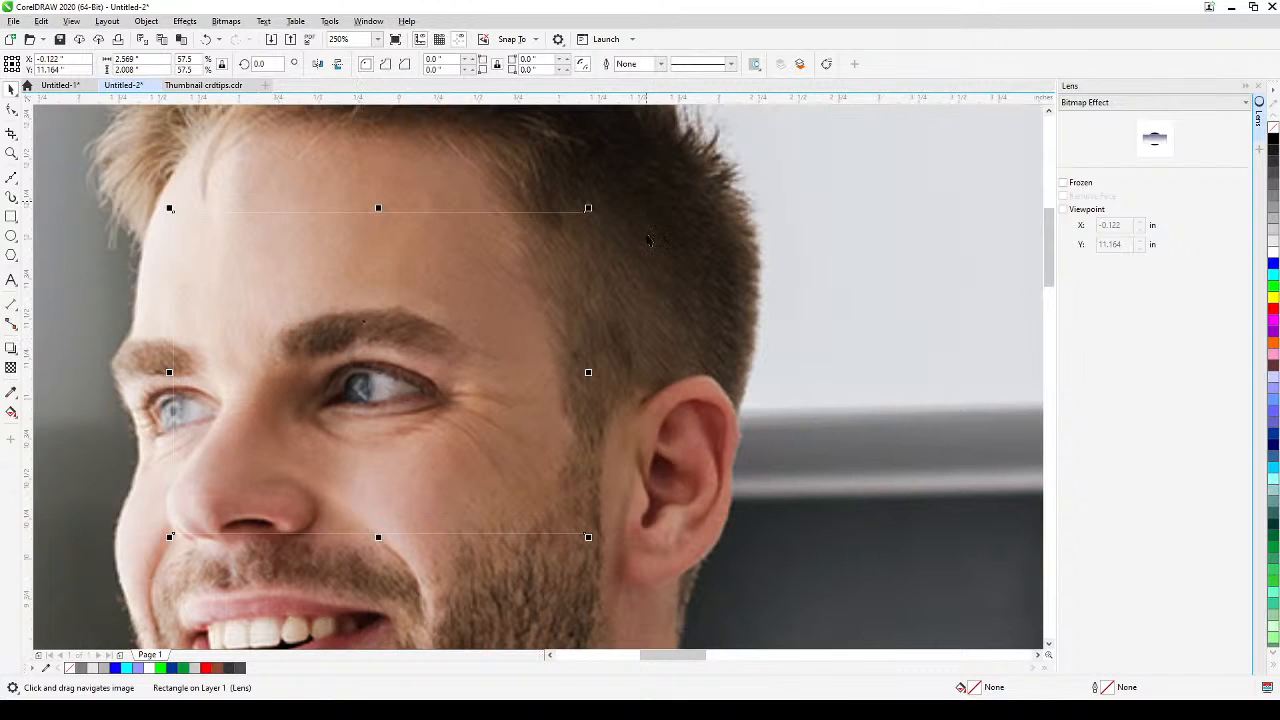
{"action": "left_click", "coordinate": [185, 21]}
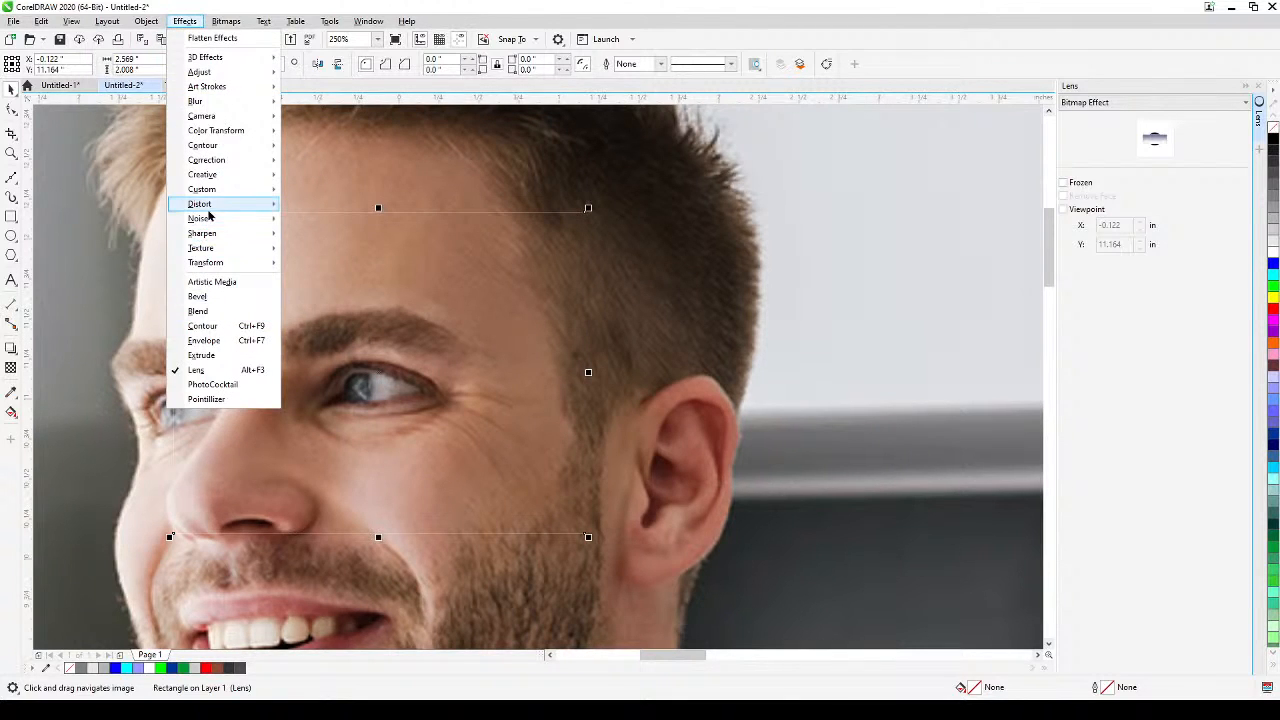
{"action": "mouse_move", "coordinate": [209, 211]}
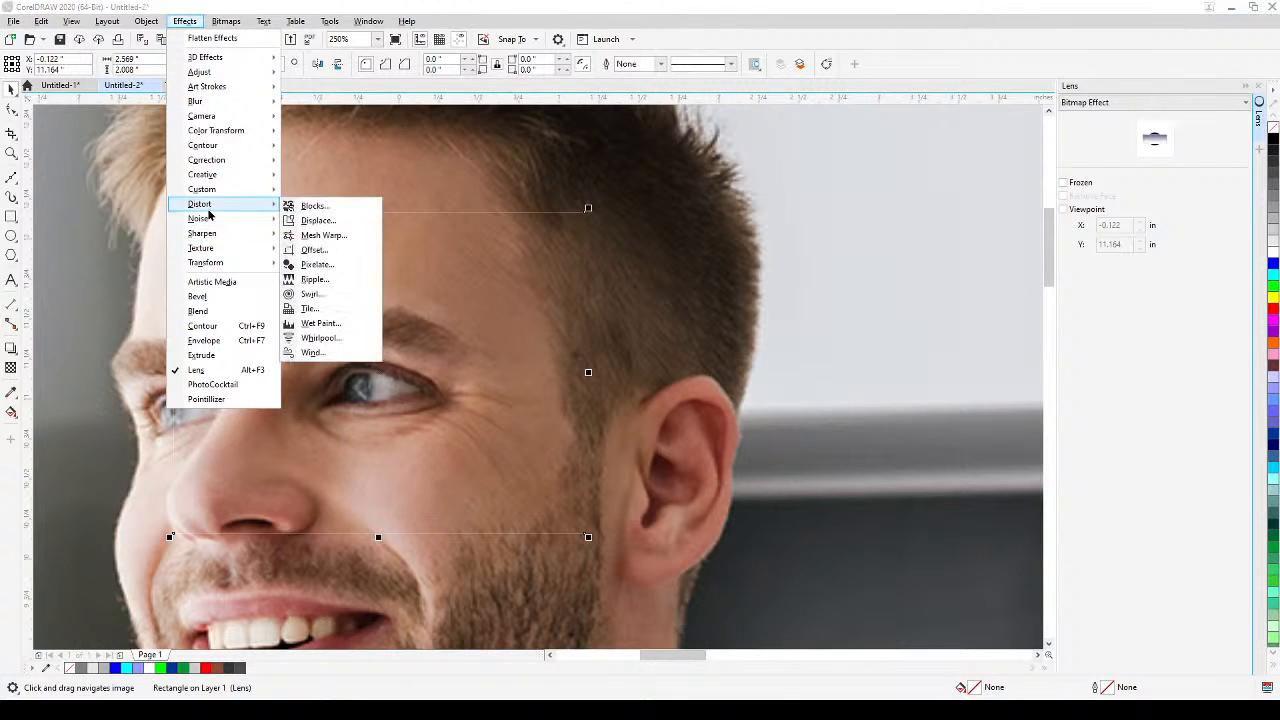
{"action": "left_click", "coordinate": [322, 237]}
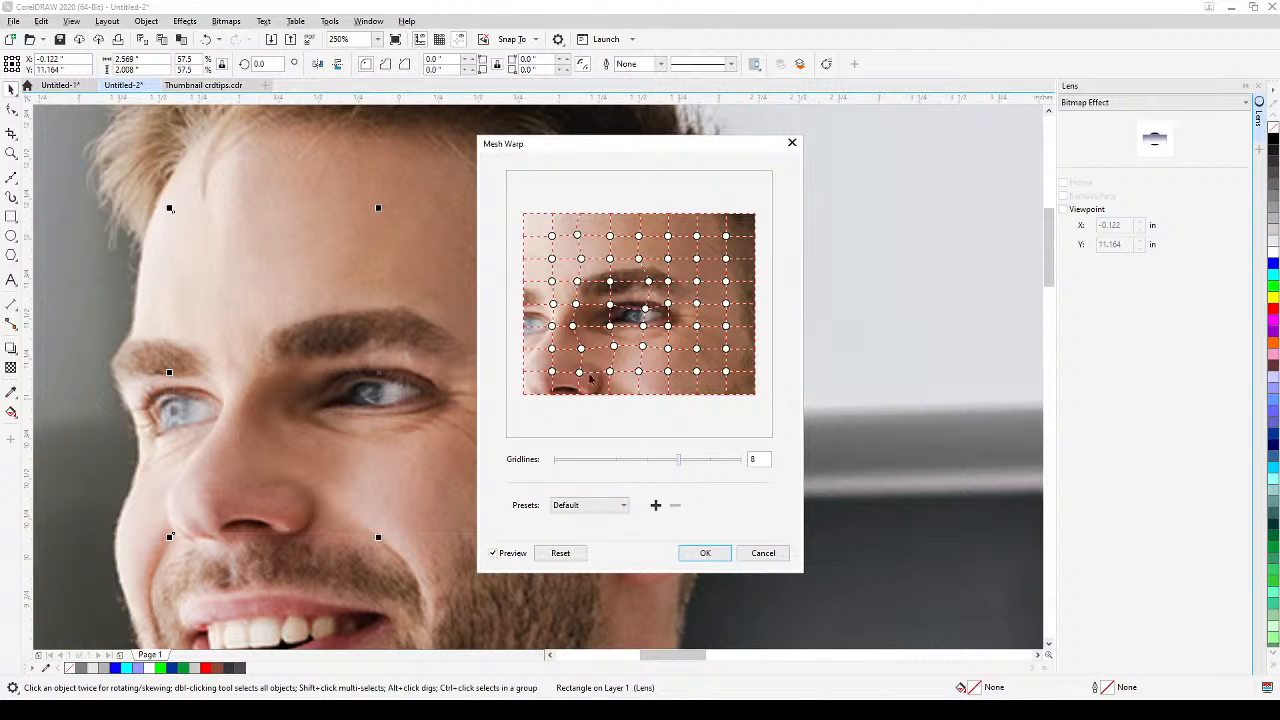
{"action": "left_click", "coordinate": [555, 554]}
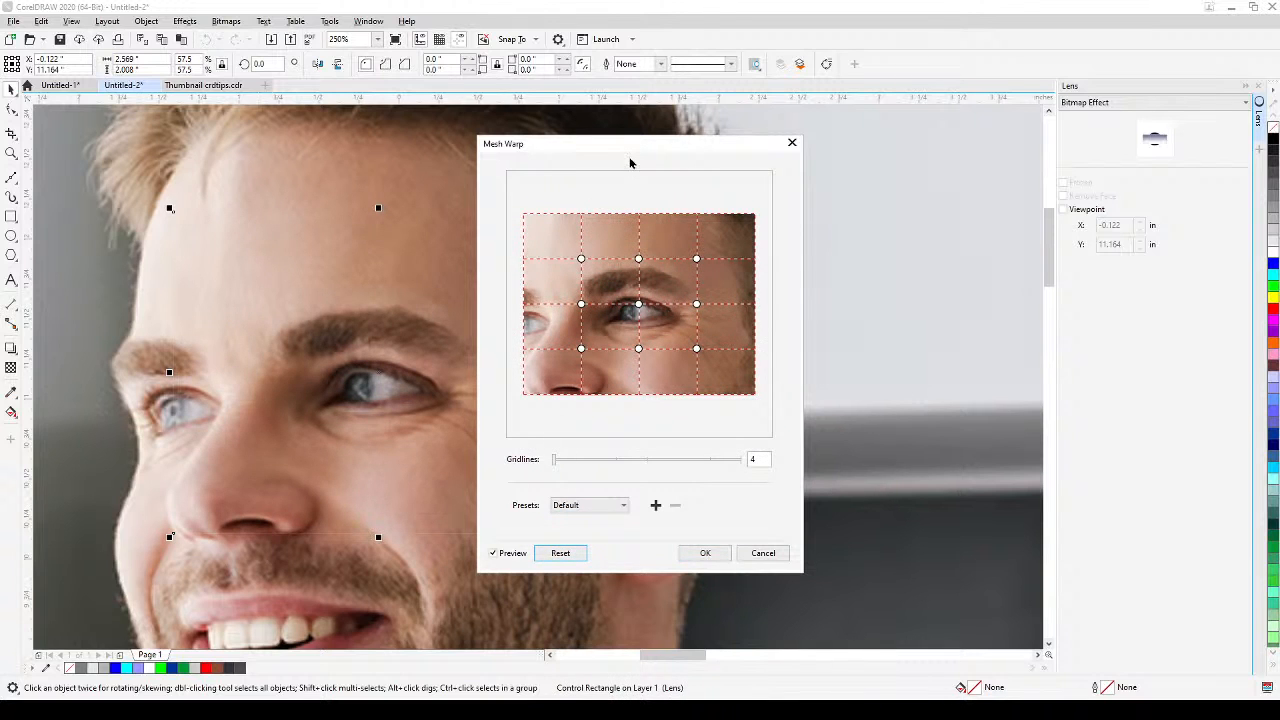
{"action": "left_click_drag", "start_coordinate": [629, 155], "coordinate": [695, 163]}
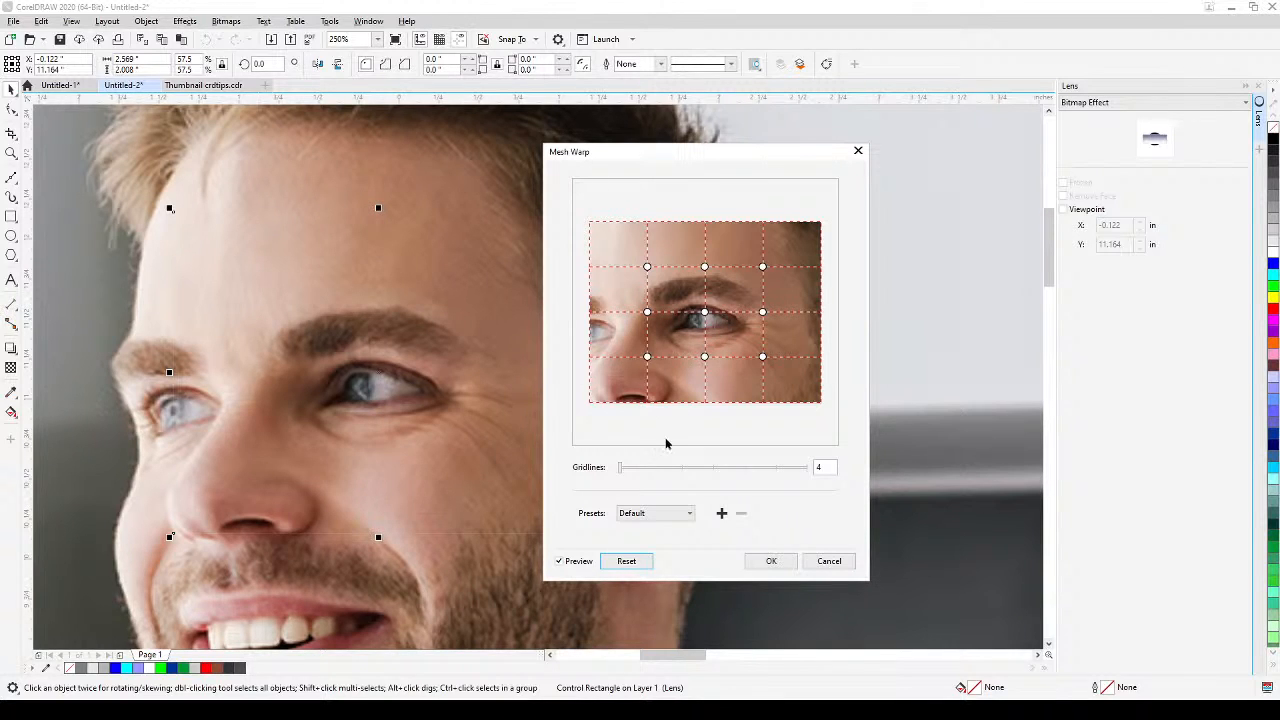
{"action": "left_click_drag", "start_coordinate": [621, 474], "coordinate": [746, 471]}
{"action": "left_click", "coordinate": [776, 470]}
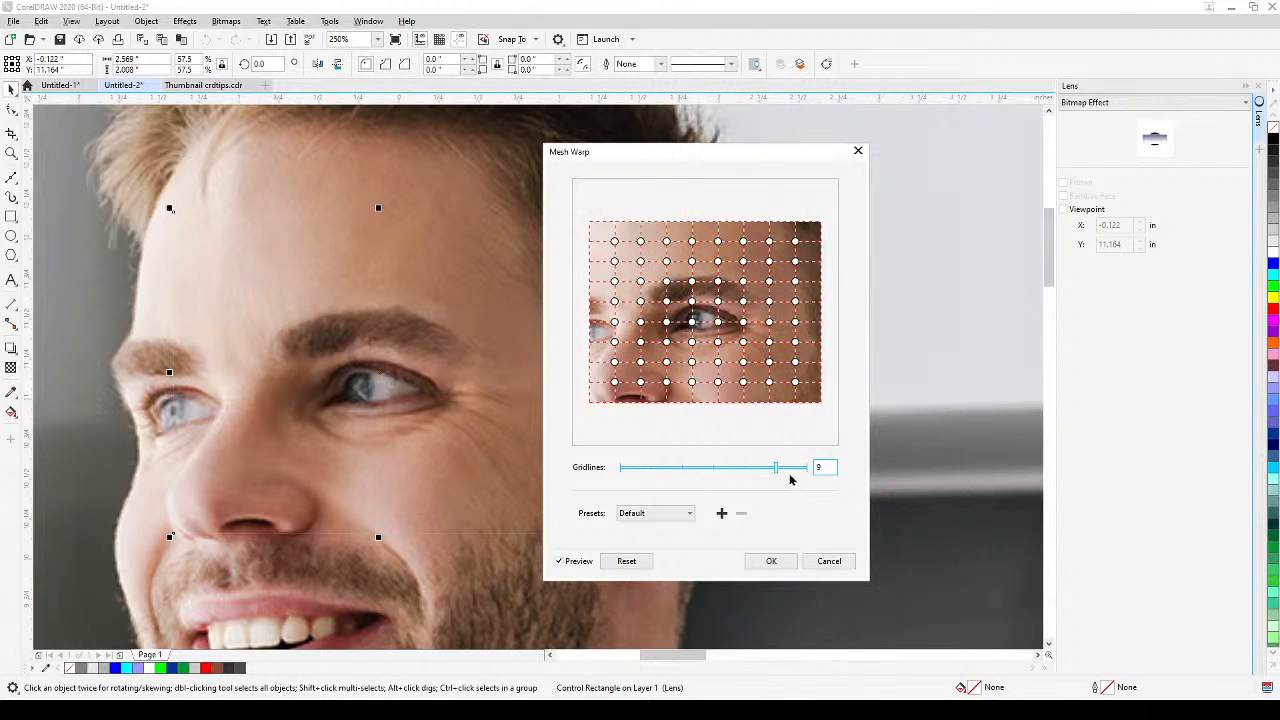
{"action": "left_click", "coordinate": [795, 467]}
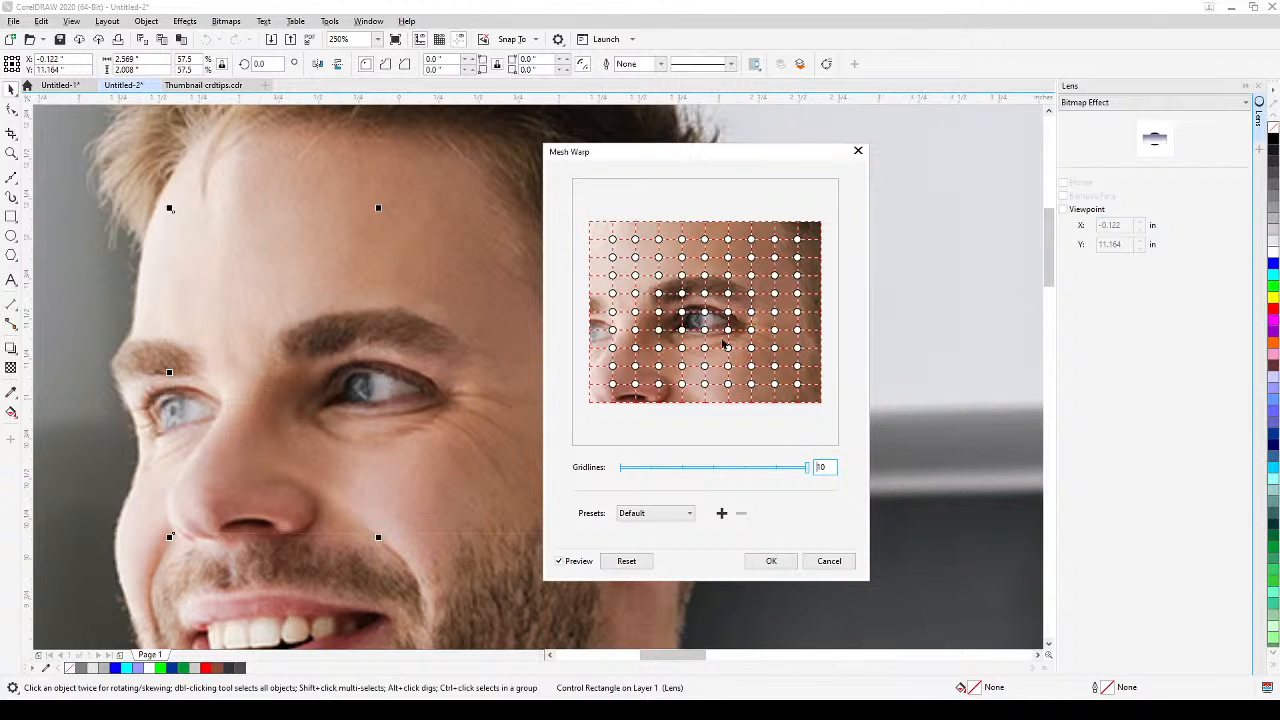
Shift the mesh nodes around the man's eye to narrow it, apply the warp, and deselect the lens
{"action": "left_click_drag", "start_coordinate": [682, 312], "coordinate": [684, 315]}
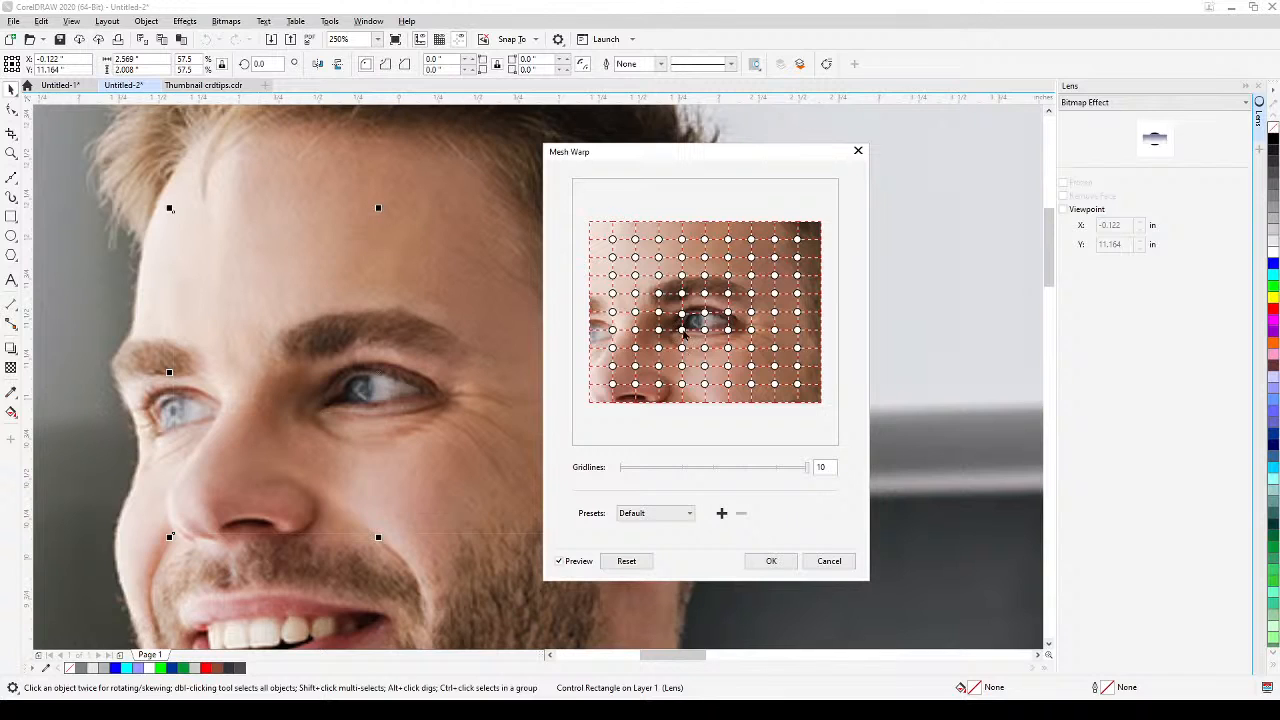
{"action": "left_click_drag", "start_coordinate": [682, 331], "coordinate": [712, 332]}
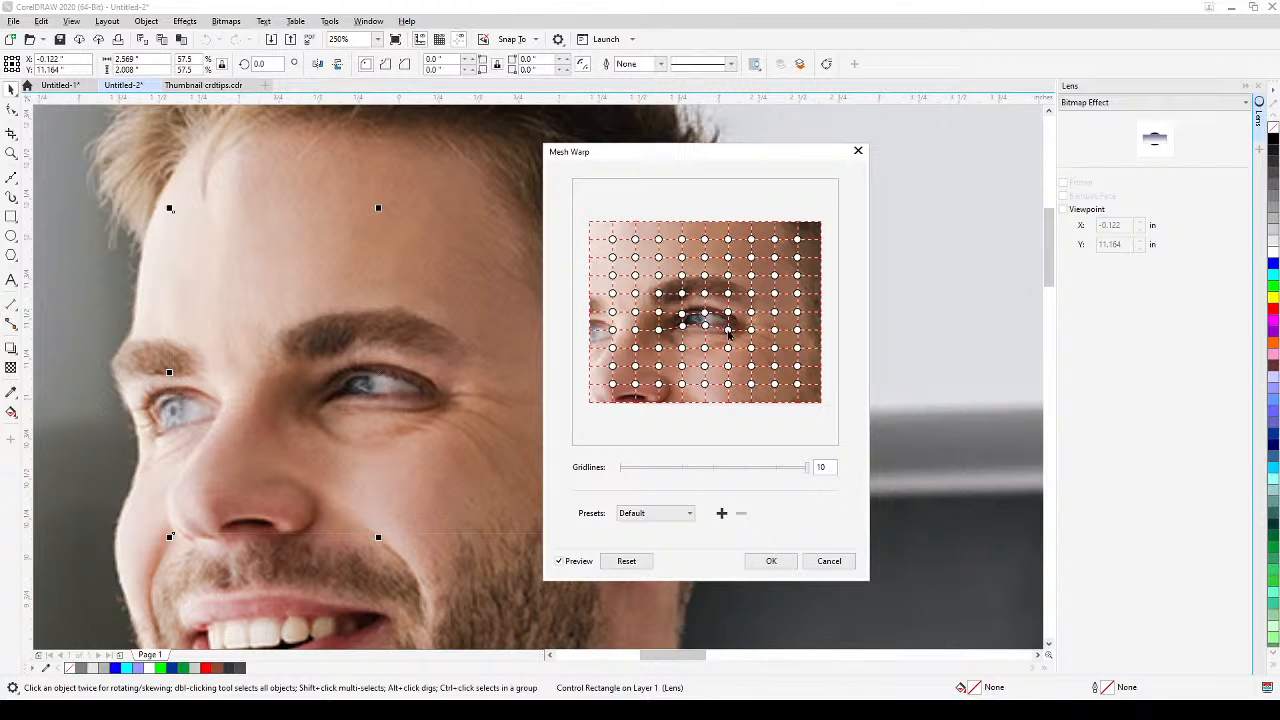
{"action": "left_click_drag", "start_coordinate": [728, 331], "coordinate": [752, 327]}
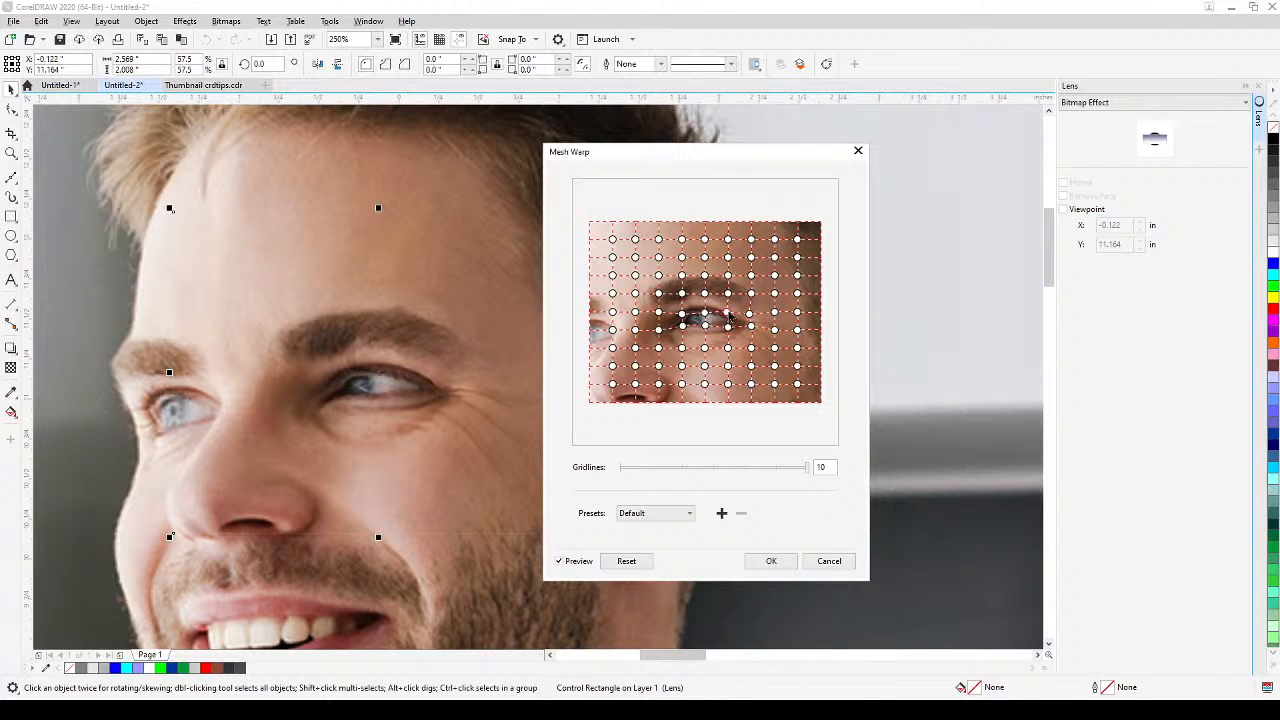
{"action": "left_click_drag", "start_coordinate": [729, 315], "coordinate": [682, 321]}
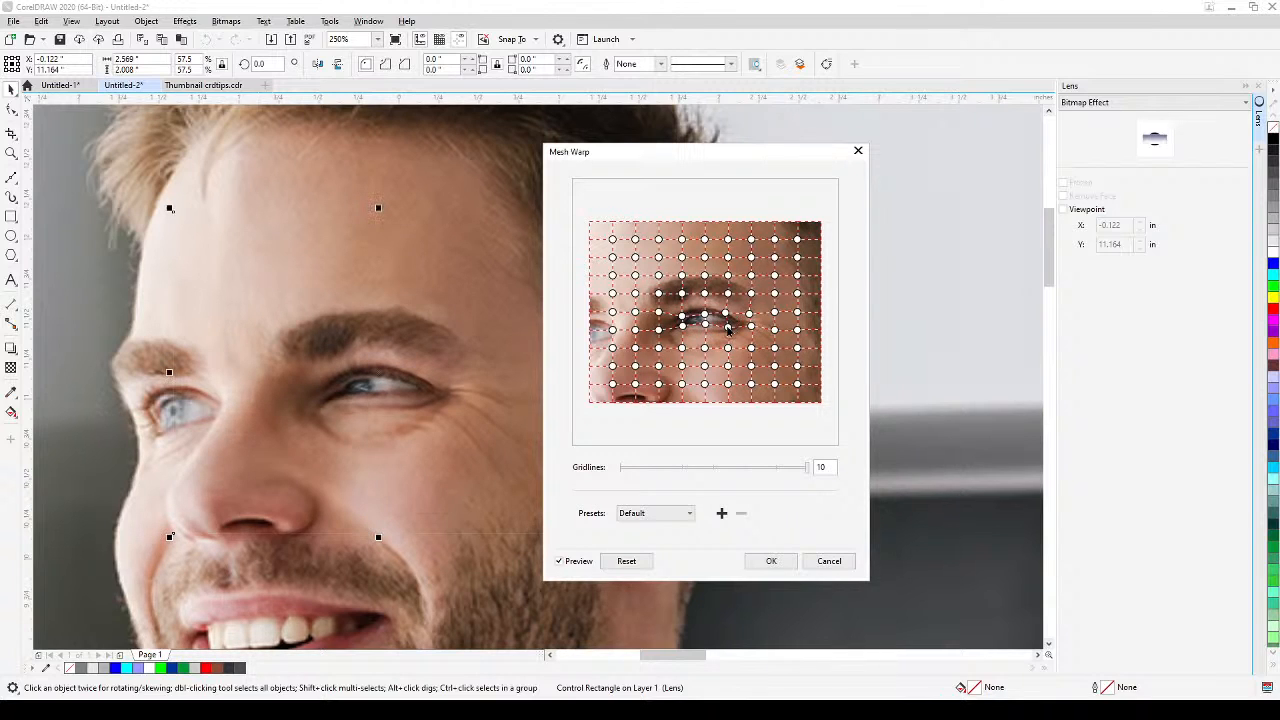
{"action": "left_click_drag", "start_coordinate": [728, 329], "coordinate": [728, 323]}
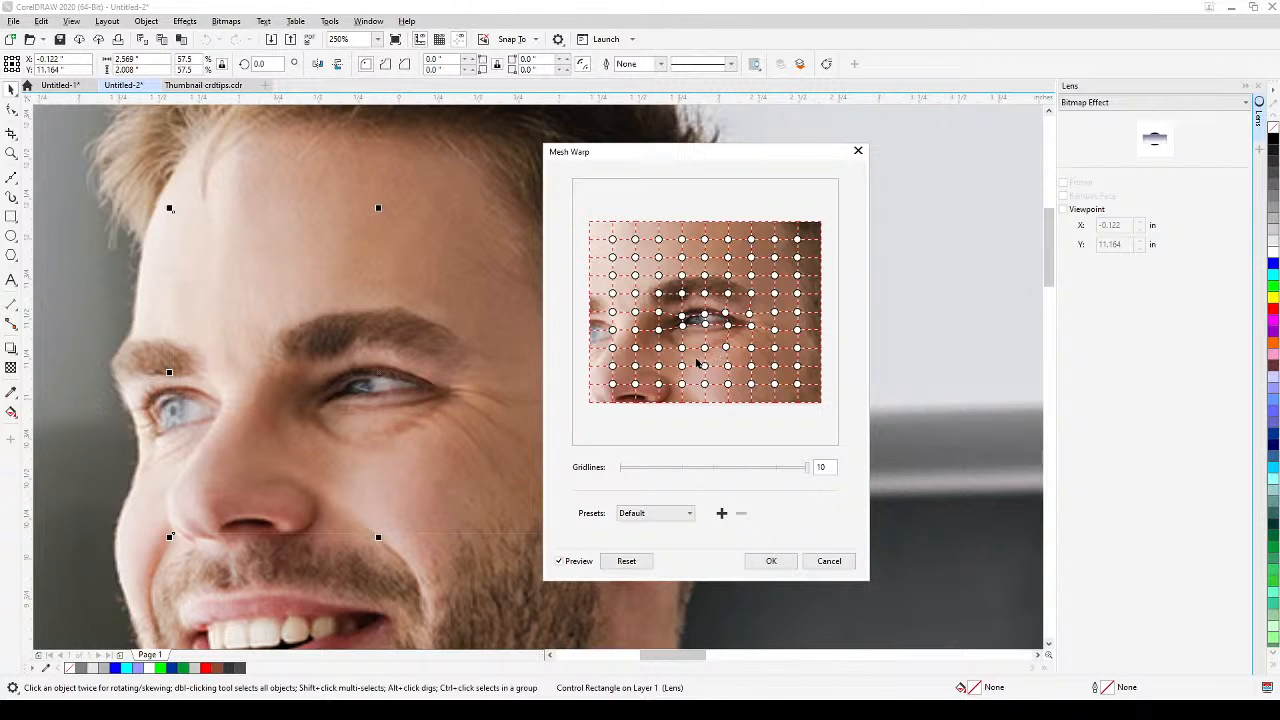
{"action": "left_click_drag", "start_coordinate": [682, 348], "coordinate": [682, 345]}
{"action": "left_click", "coordinate": [772, 561]}
{"action": "scroll", "coordinate": [768, 560], "scroll_direction": "down", "scroll_amount": 1}
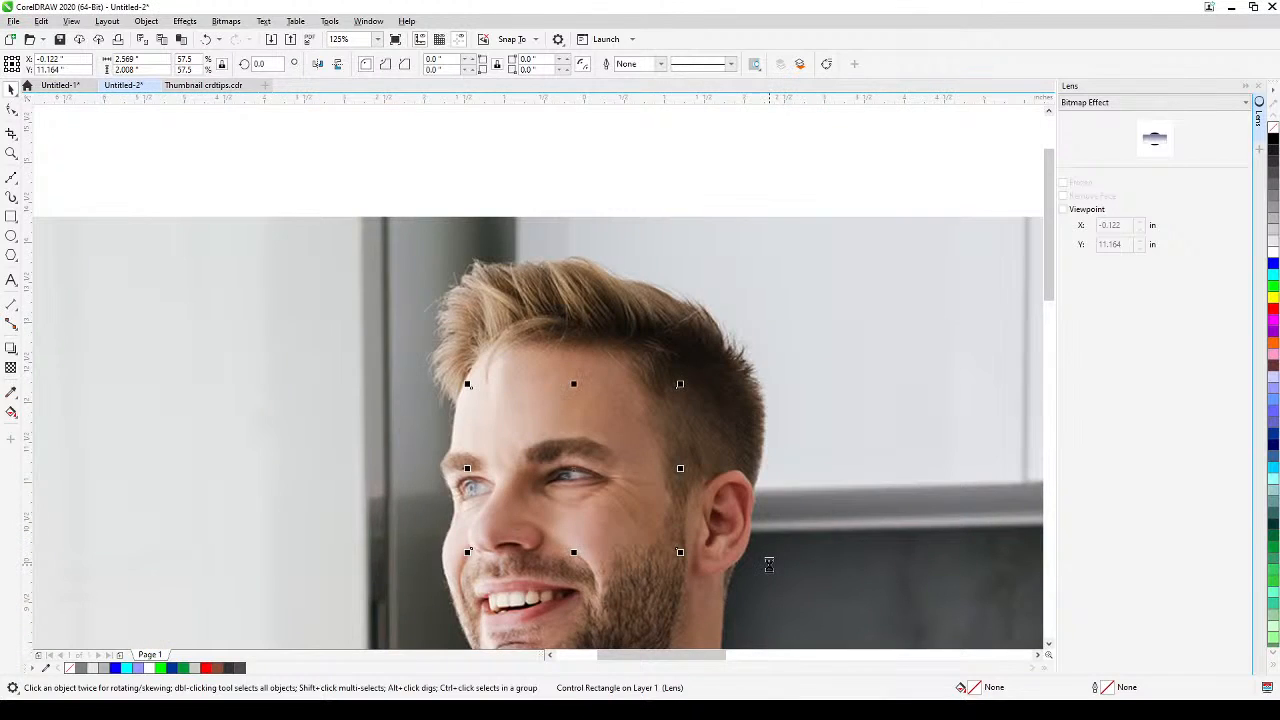
{"action": "left_click", "coordinate": [614, 188]}
Move the unedited copy of the photo closer to the man with the altered face for a side-by-side comparison, and deselect it
{"action": "scroll", "coordinate": [615, 193], "scroll_direction": "down", "scroll_amount": 1}
{"action": "left_click_drag", "start_coordinate": [810, 421], "coordinate": [648, 404]}
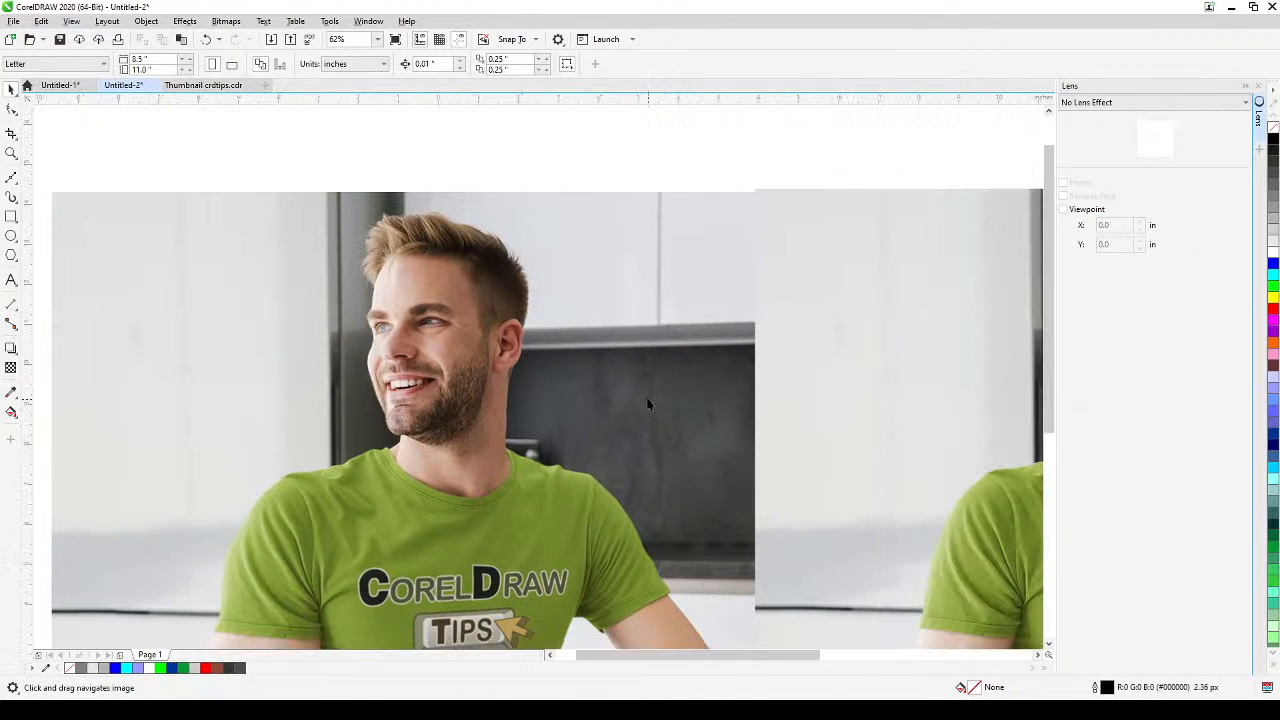
{"action": "left_click_drag", "start_coordinate": [857, 380], "coordinate": [656, 380]}
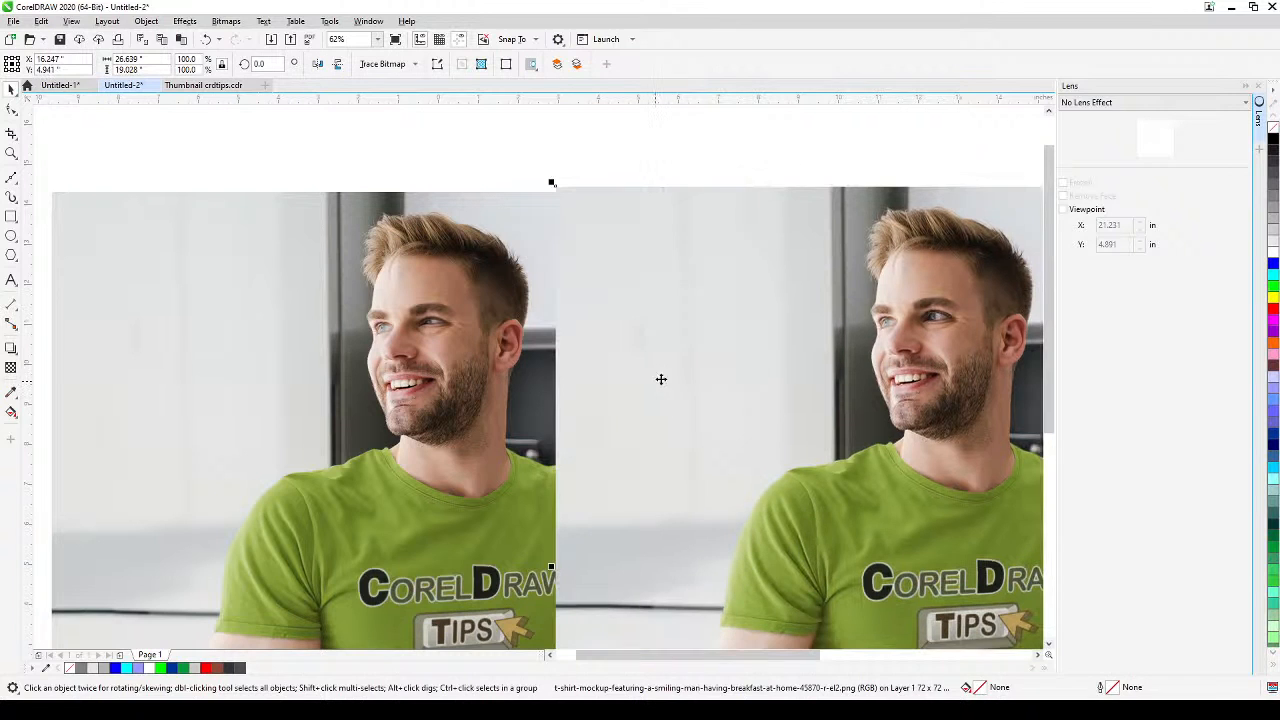
{"action": "left_click", "coordinate": [813, 121]}
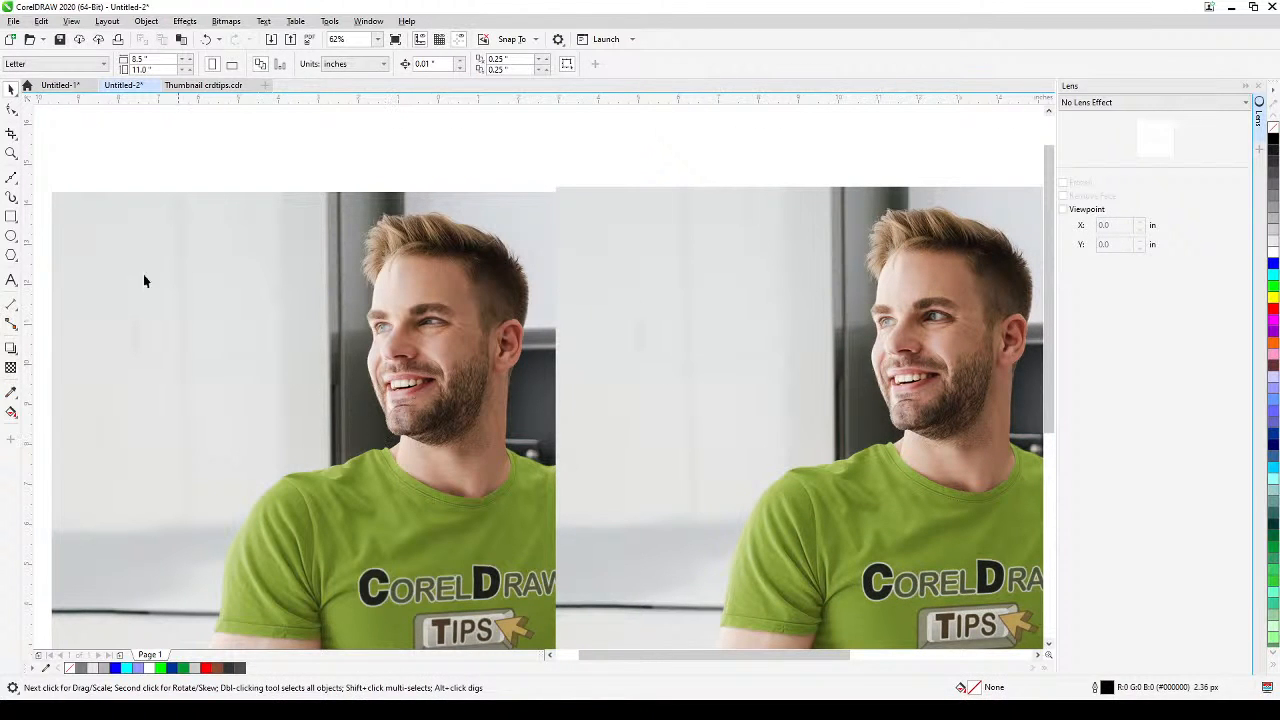
Move the unedited photo copy away again so it covers only the far edge of the altered photo, and deselect it
{"action": "left_click", "coordinate": [11, 153]}
{"action": "left_click_drag", "start_coordinate": [195, 186], "coordinate": [718, 578]}
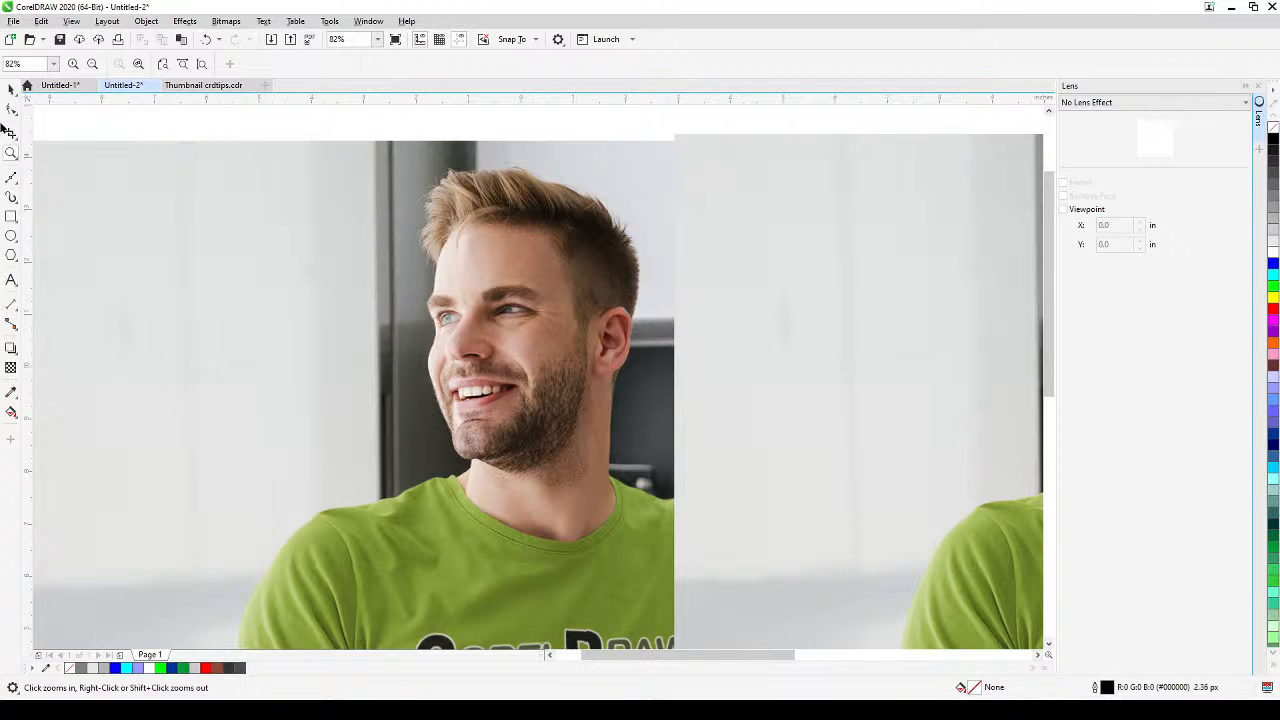
{"action": "left_click", "coordinate": [11, 89]}
{"action": "scroll", "coordinate": [420, 445], "scroll_direction": "down", "scroll_amount": 3}
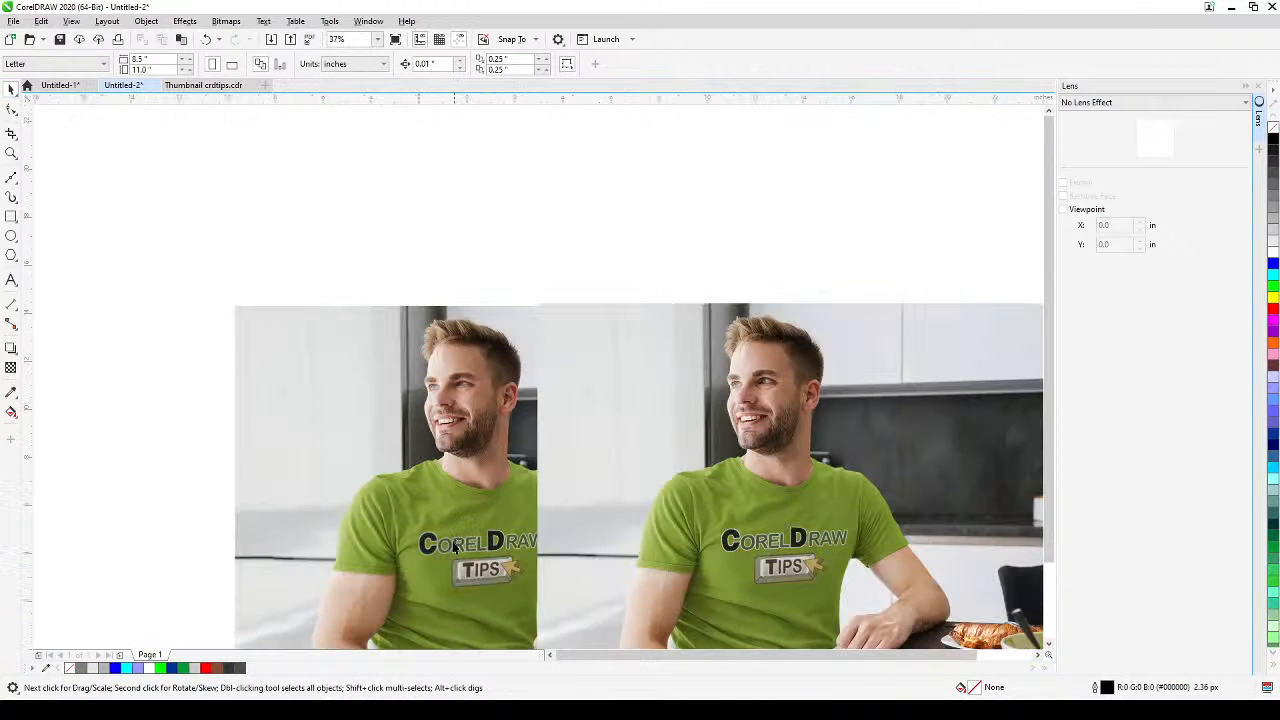
{"action": "left_click_drag", "start_coordinate": [453, 543], "coordinate": [446, 436]}
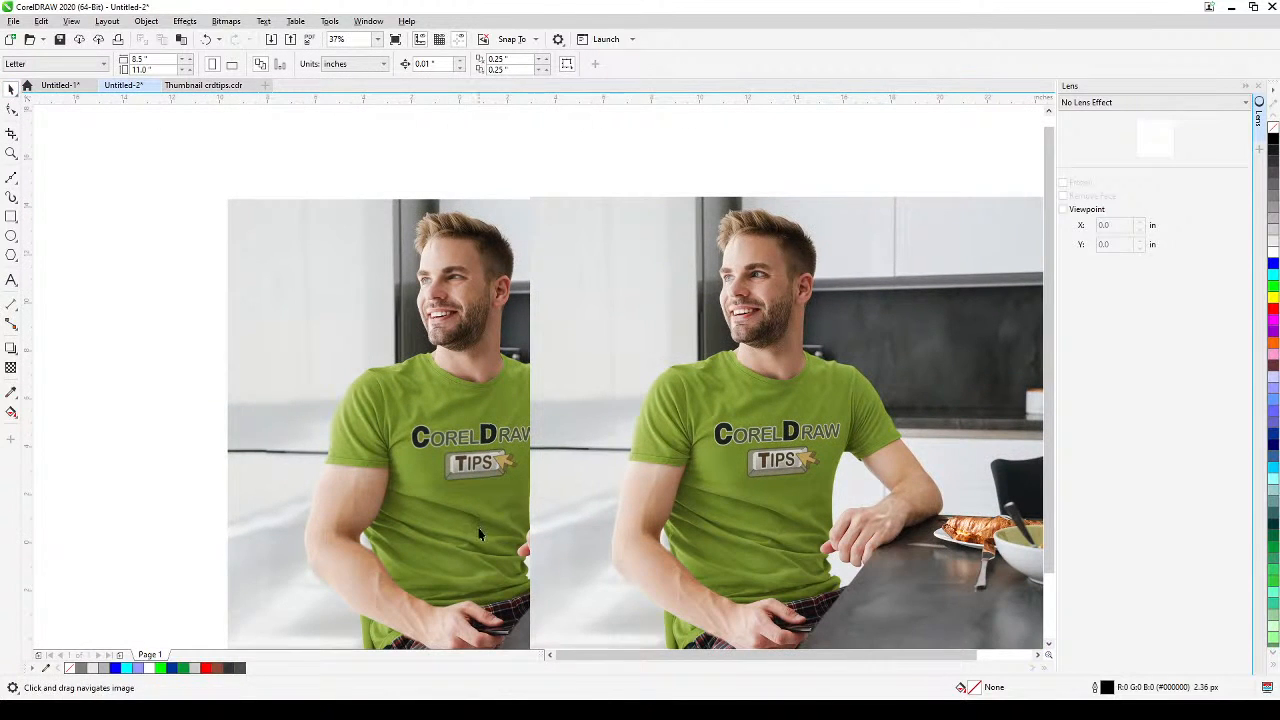
{"action": "scroll", "coordinate": [482, 525], "scroll_direction": "down", "scroll_amount": 2}
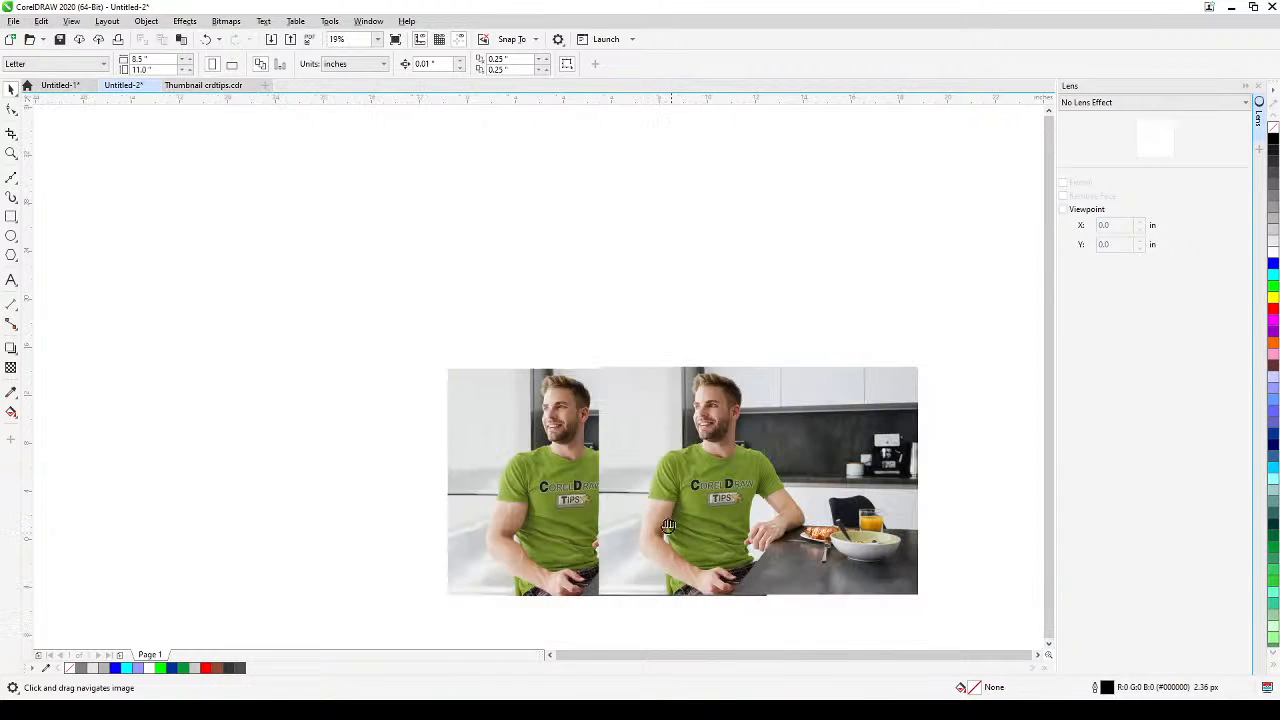
{"action": "left_click_drag", "start_coordinate": [578, 513], "coordinate": [703, 517]}
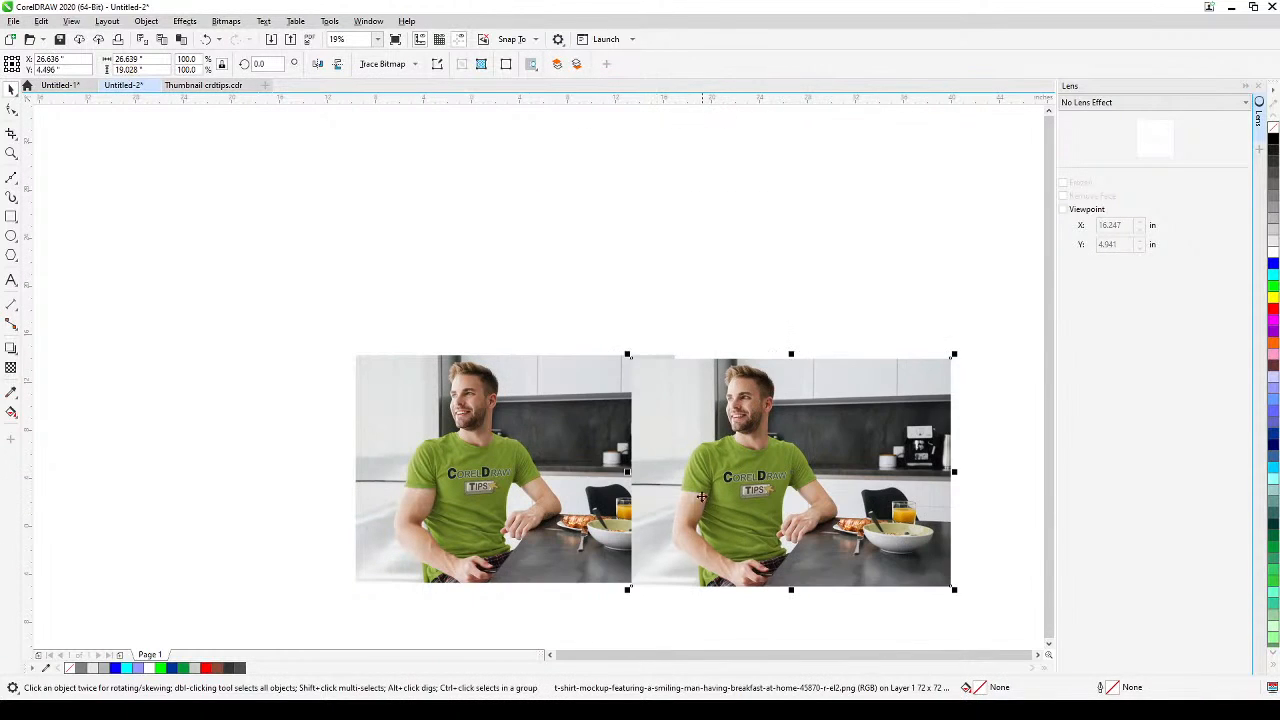
{"action": "left_click", "coordinate": [575, 262]}
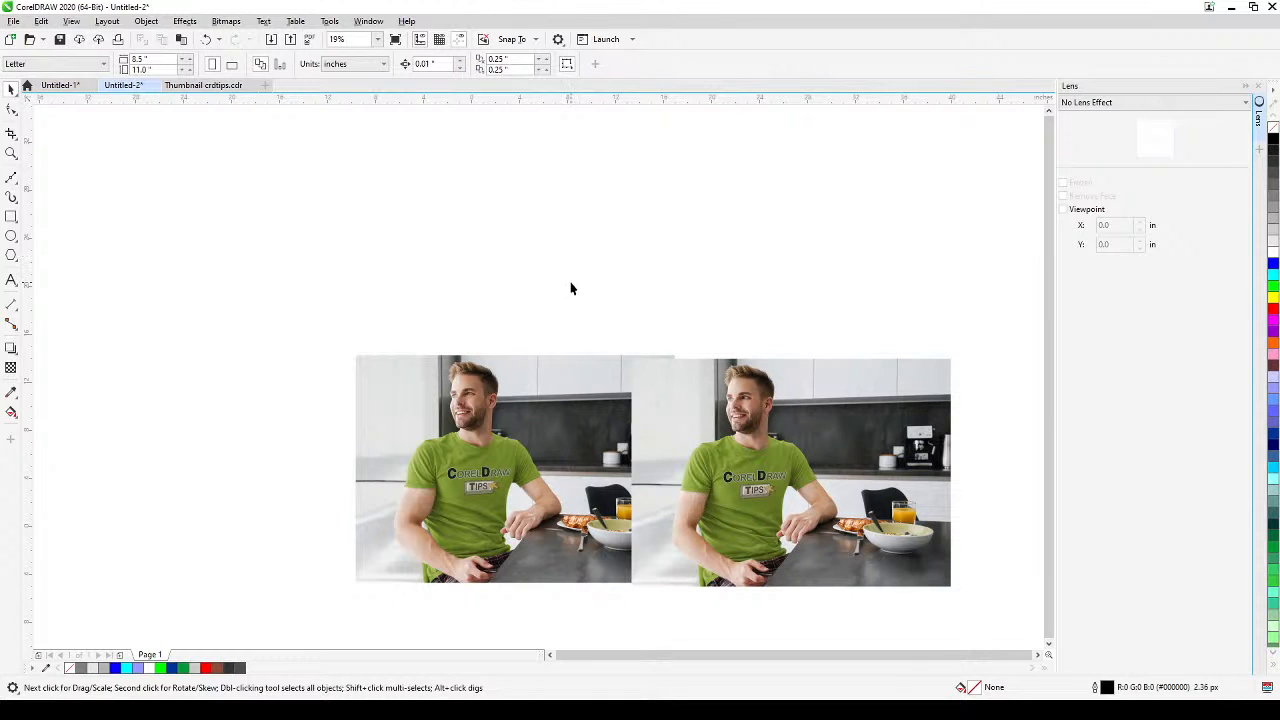
Import VECTOR LOGO.cdr at its original size and place it in the empty area above the altered photo
{"action": "key", "text": "F4"}
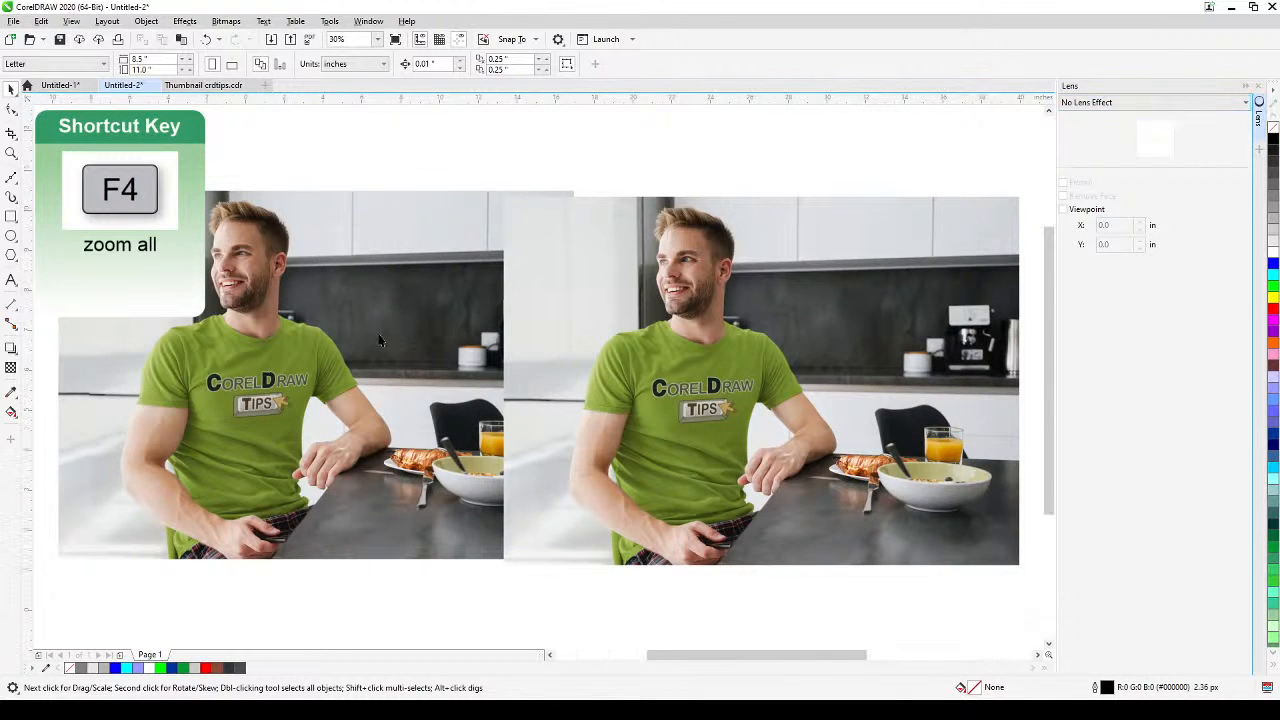
{"action": "scroll", "coordinate": [377, 339], "scroll_direction": "up", "scroll_amount": 1}
{"action": "scroll", "coordinate": [357, 376], "scroll_direction": "down", "scroll_amount": 1}
{"action": "left_click_drag", "start_coordinate": [372, 380], "coordinate": [611, 417]}
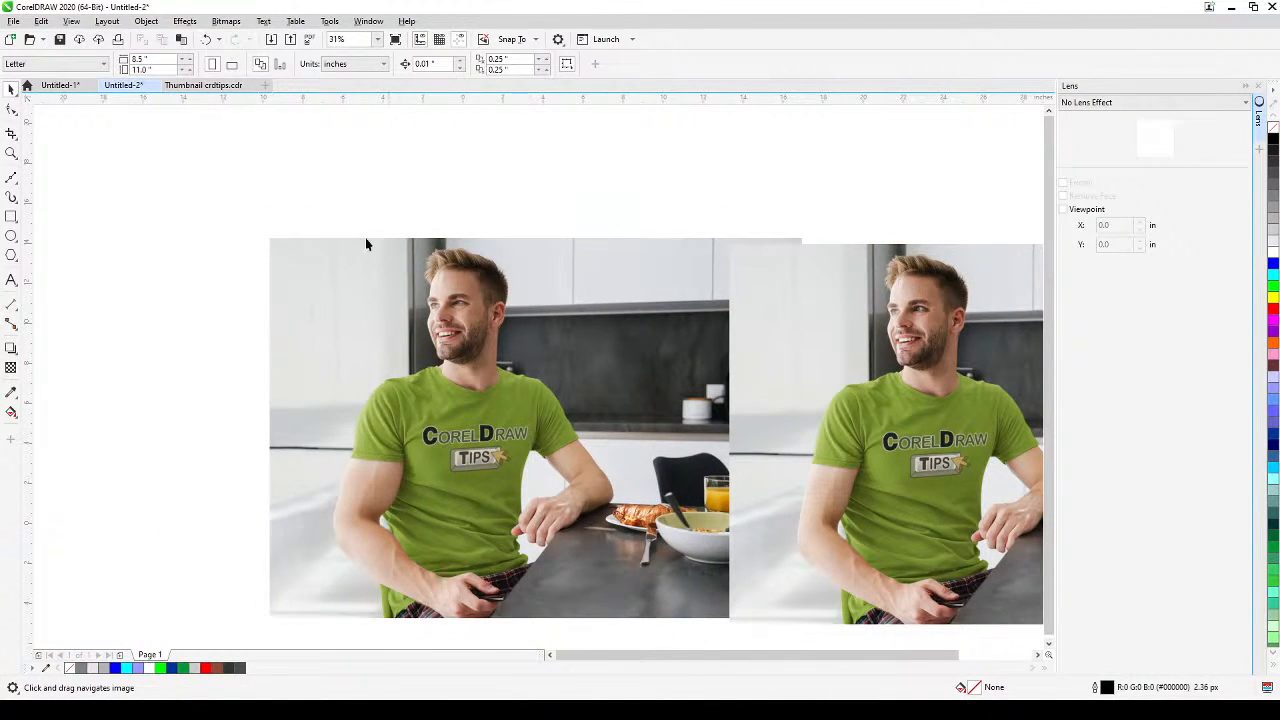
{"action": "left_click", "coordinate": [270, 41]}
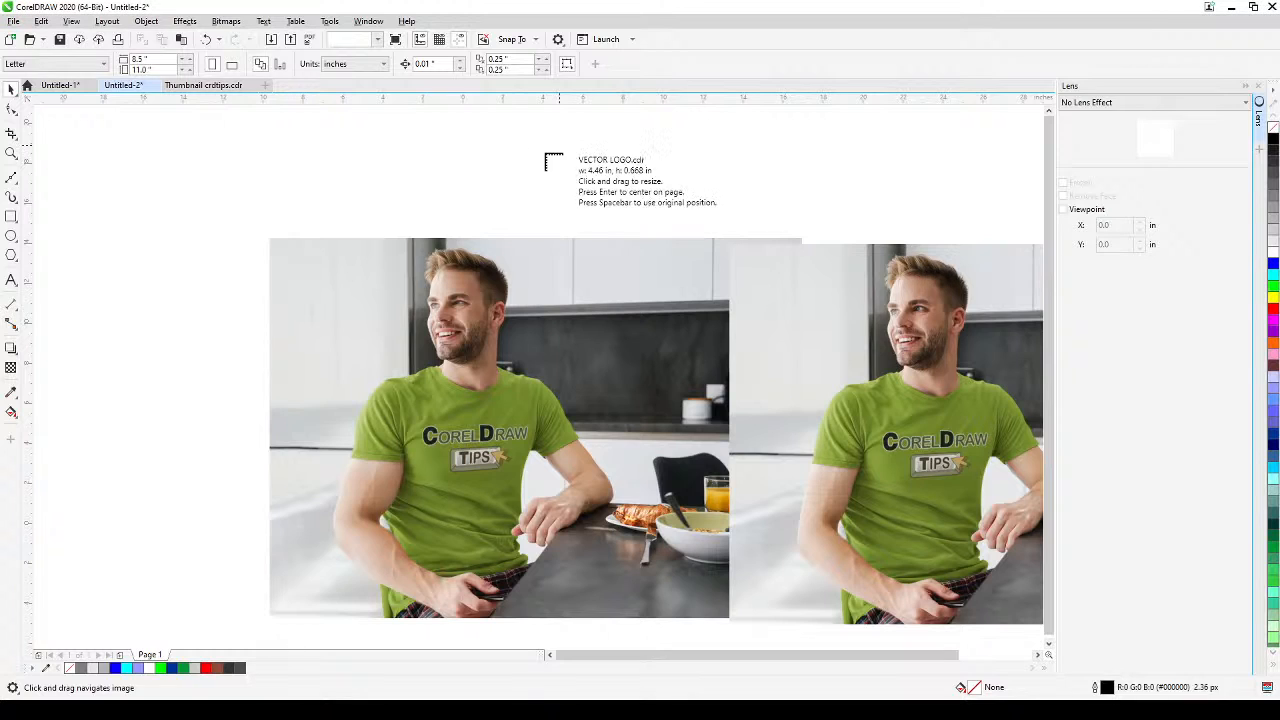
{"action": "left_click", "coordinate": [457, 172]}
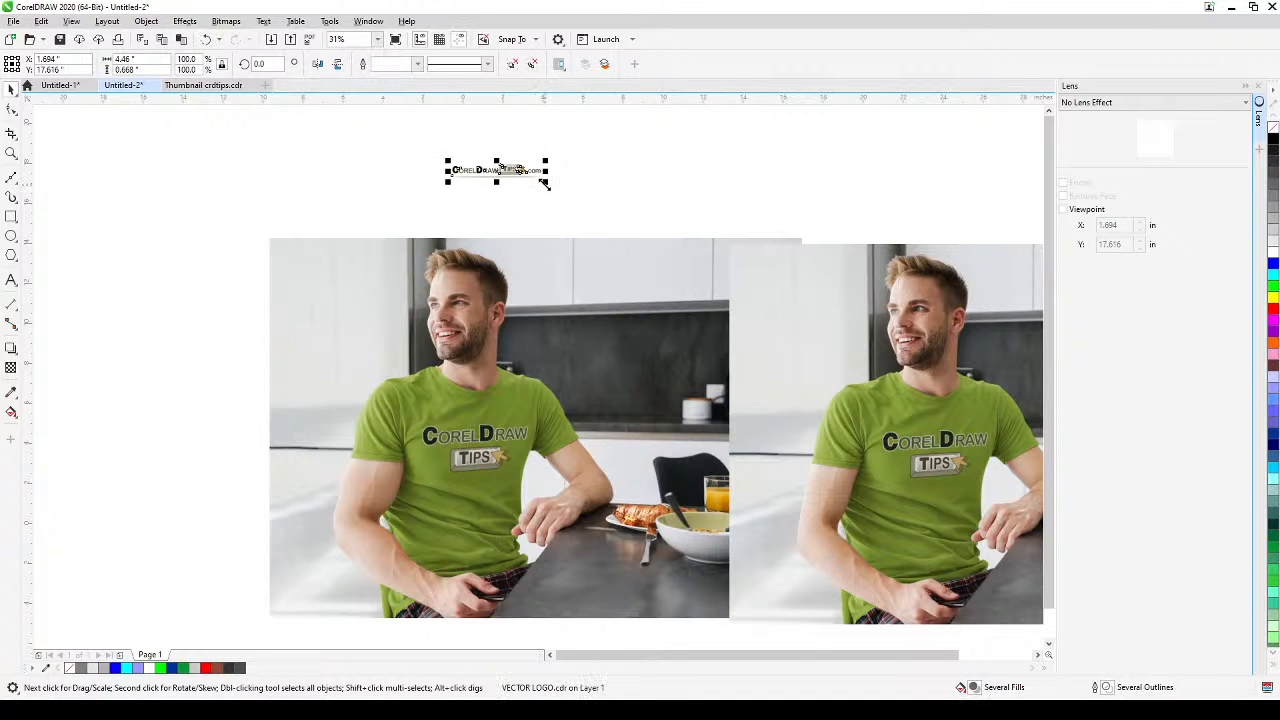
Enlarge the logo to about 12.7 by 1.9 inches, move it over the upper part of the altered photo, and deselect it
{"action": "left_click_drag", "start_coordinate": [543, 182], "coordinate": [704, 200]}
{"action": "left_click_drag", "start_coordinate": [611, 197], "coordinate": [442, 270]}
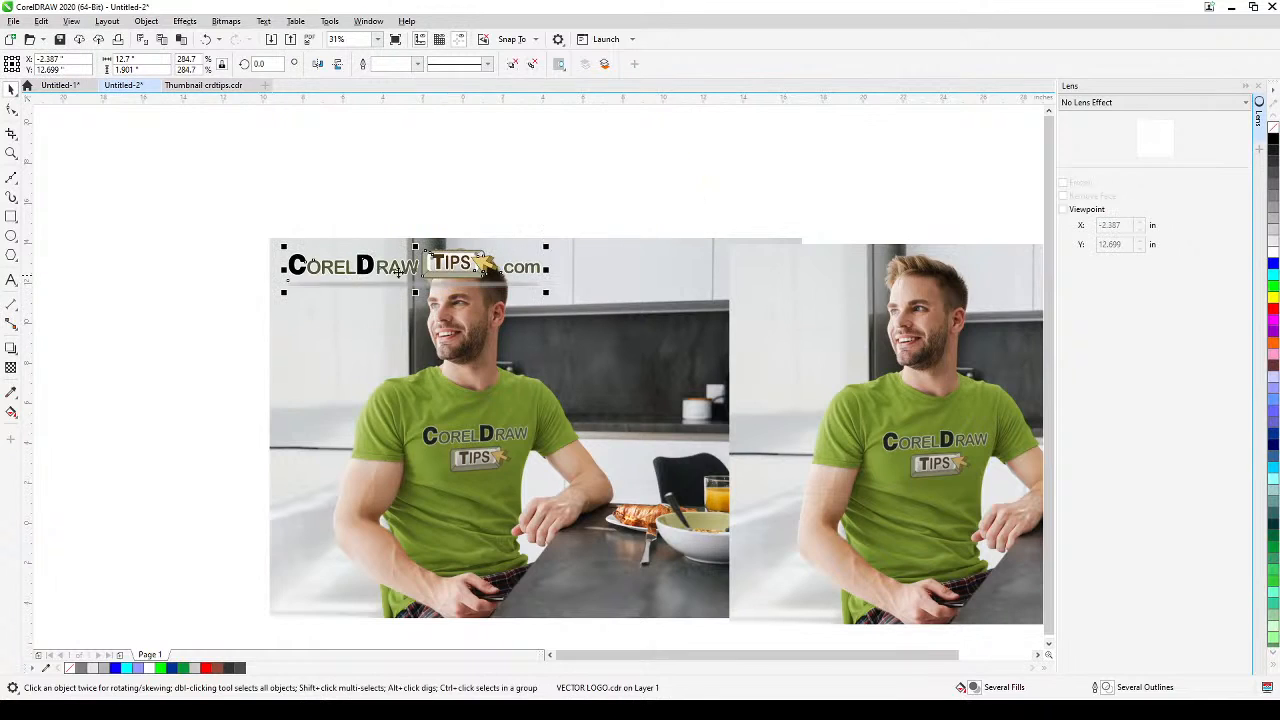
{"action": "scroll", "coordinate": [349, 255], "scroll_direction": "up", "scroll_amount": 2}
{"action": "left_click", "coordinate": [438, 214]}
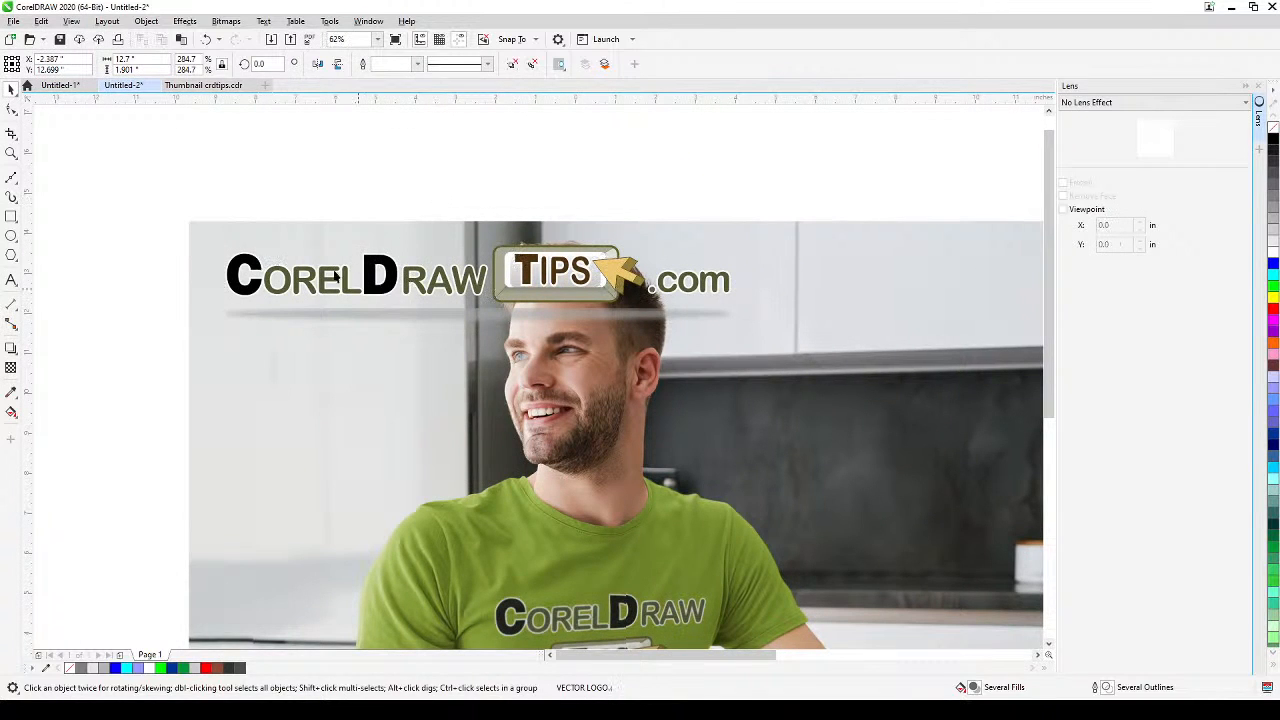
Inspect the logo and lens rectangles in Wireframe view, and return to Enhanced view
{"action": "left_click", "coordinate": [78, 23]}
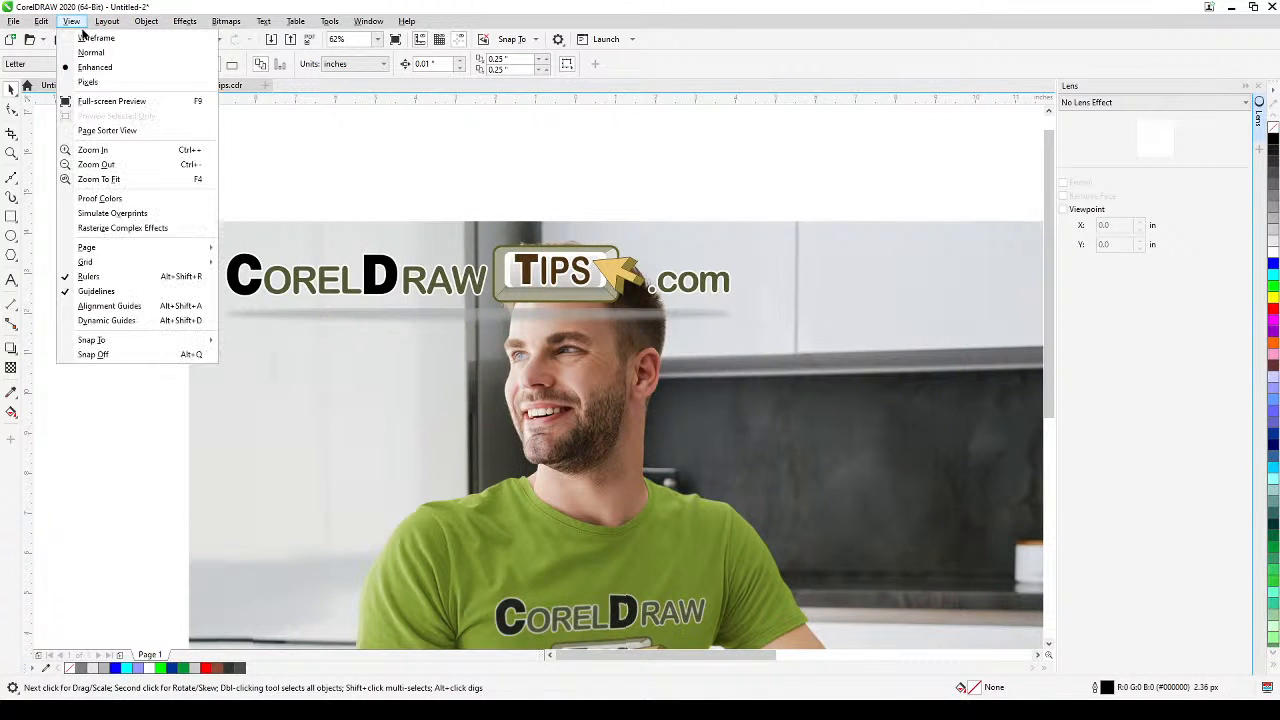
{"action": "left_click", "coordinate": [90, 39]}
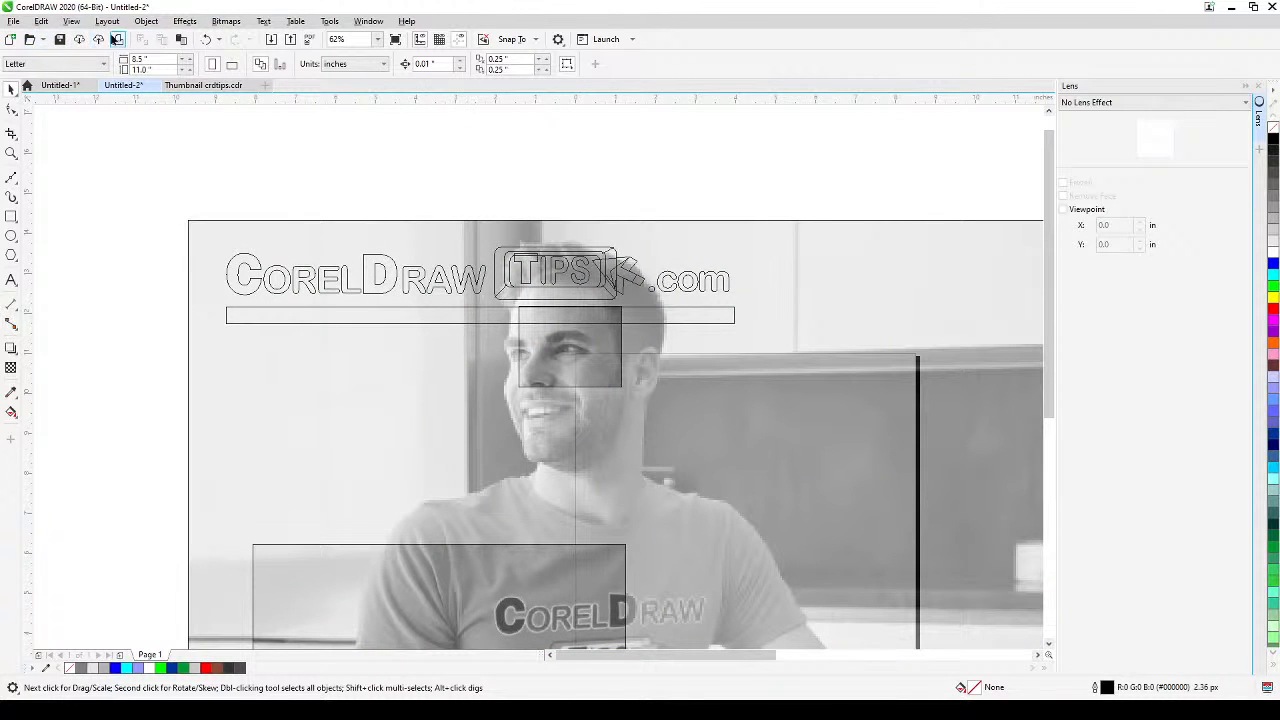
{"action": "left_click", "coordinate": [72, 21]}
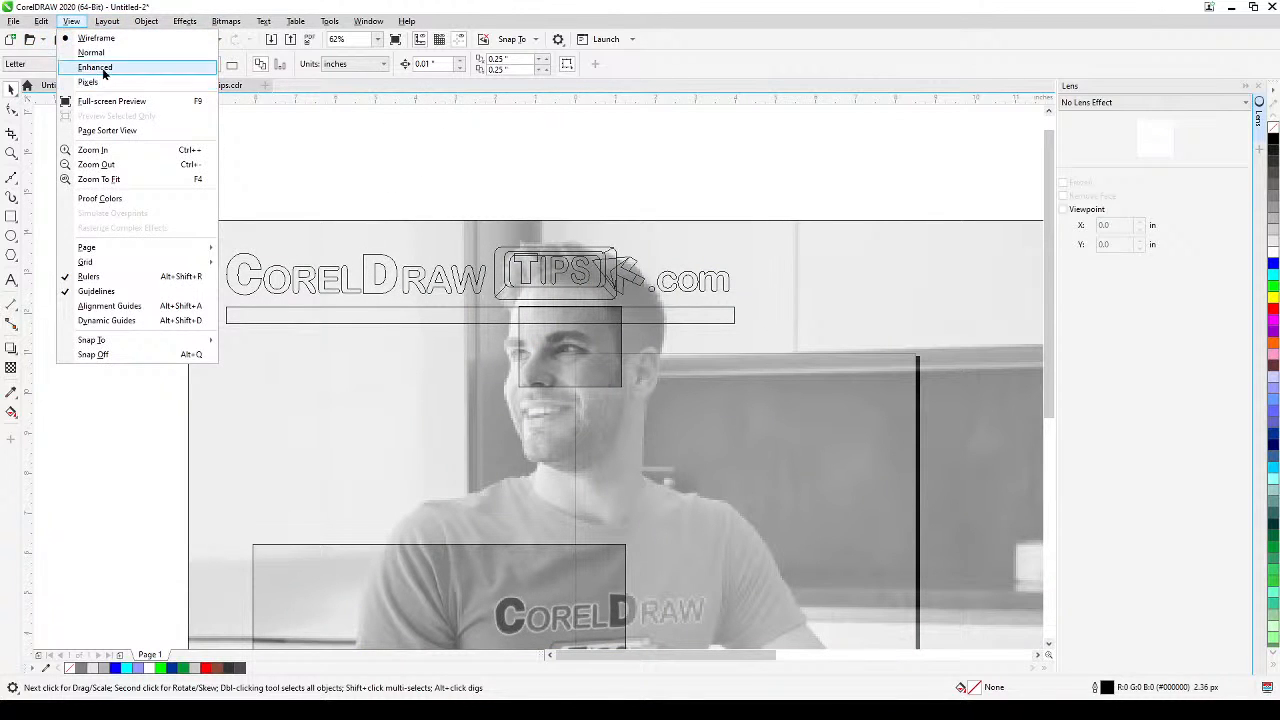
{"action": "left_click", "coordinate": [102, 67]}
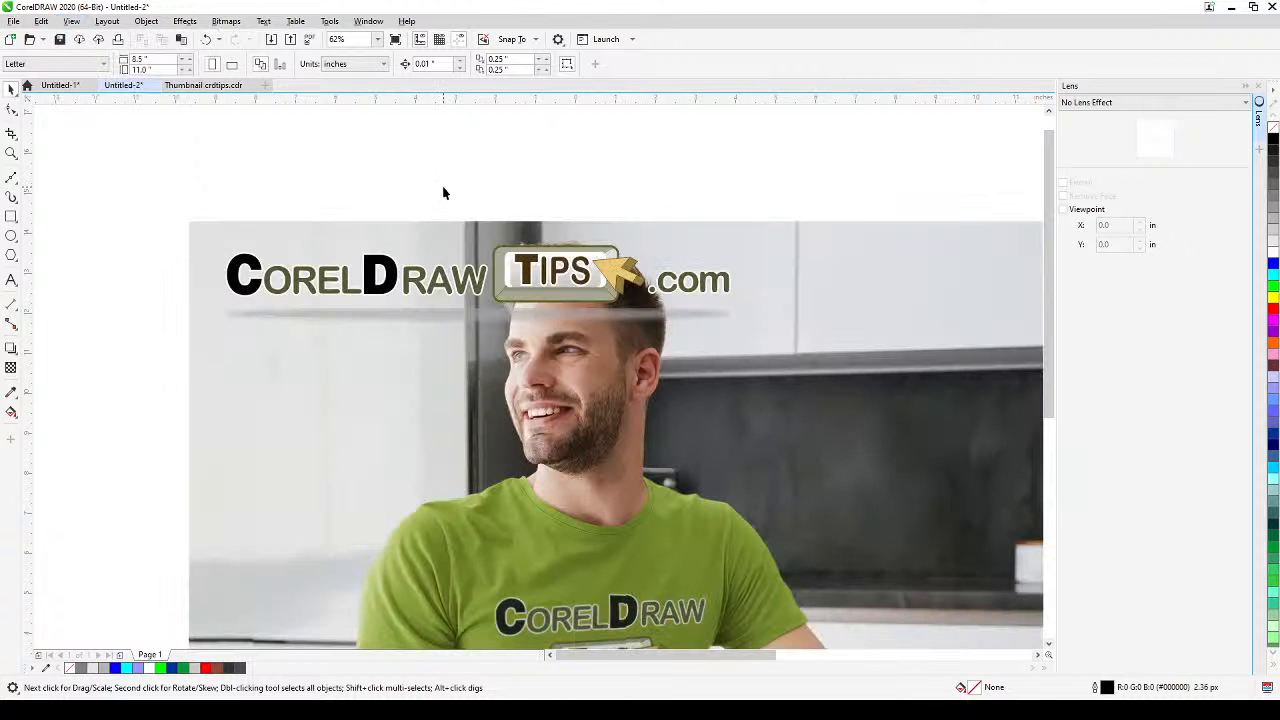
Ungroup the imported logo and delete the blurred shadow strip beneath it
{"action": "left_click", "coordinate": [391, 324]}
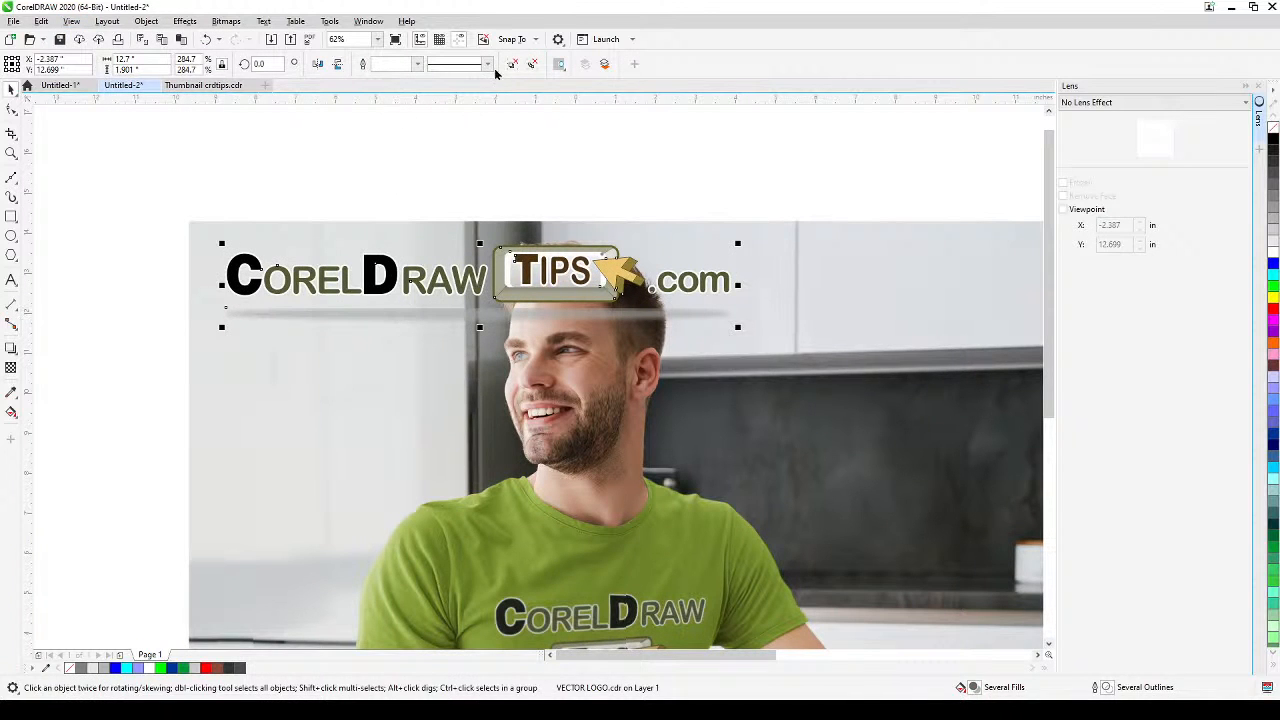
{"action": "left_click", "coordinate": [407, 332]}
{"action": "key", "text": "Delete"}
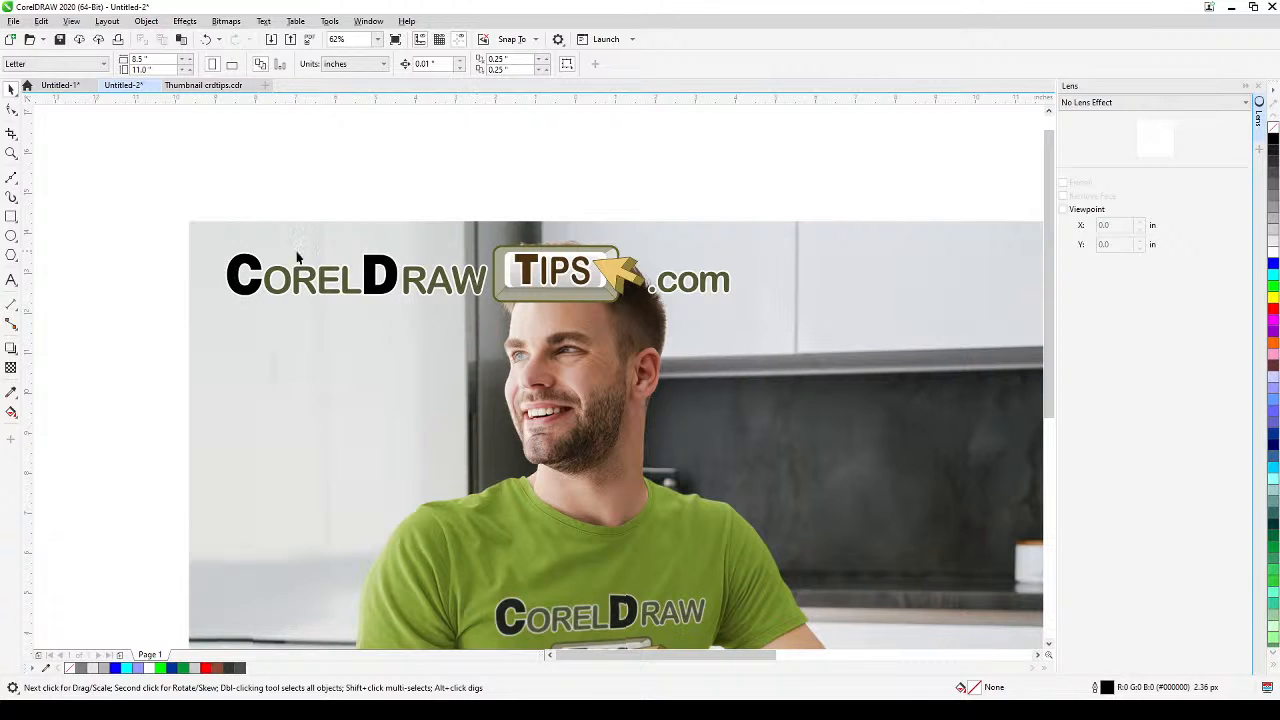
Draw a rectangle about 7.17 by 1.97 inches around the word CorelDRAW in the vector logo and remove its outline
{"action": "left_click", "coordinate": [11, 217]}
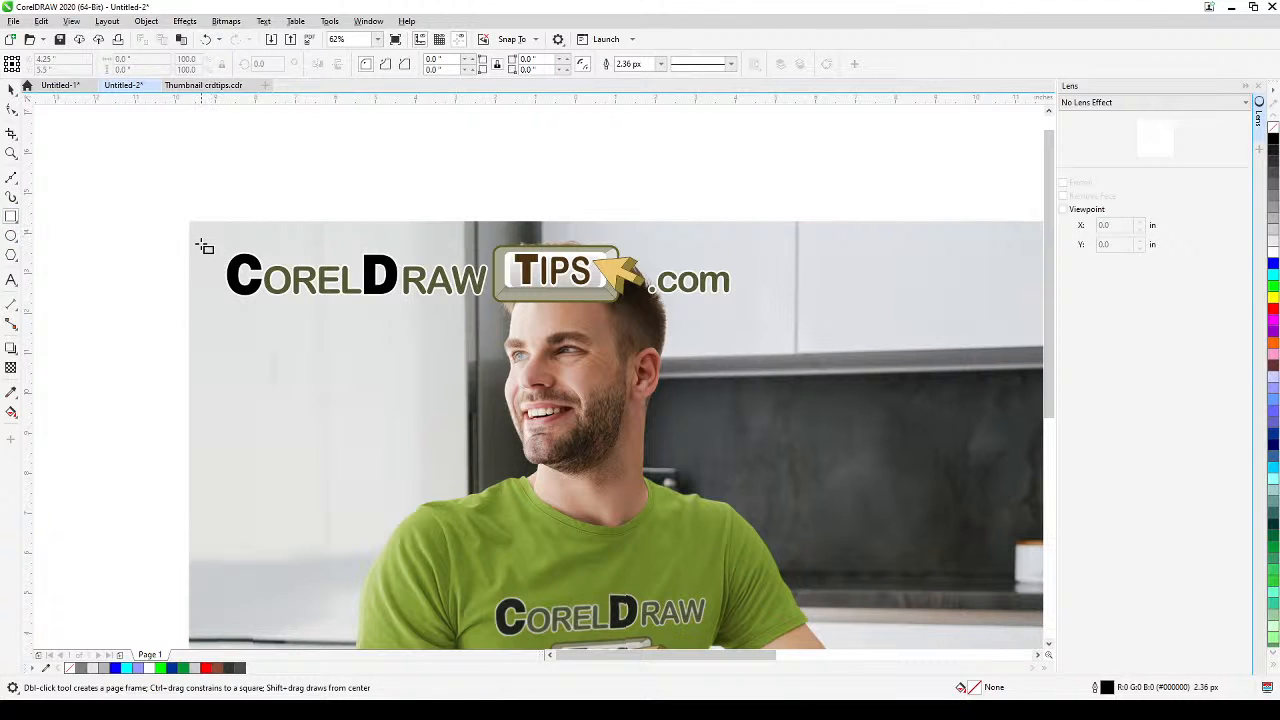
{"action": "mouse_move", "coordinate": [201, 243]}
{"action": "left_mouse_down"}
{"action": "mouse_move", "coordinate": [270, 285]}
{"action": "mouse_move", "coordinate": [750, 323]}
{"action": "left_mouse_up"}
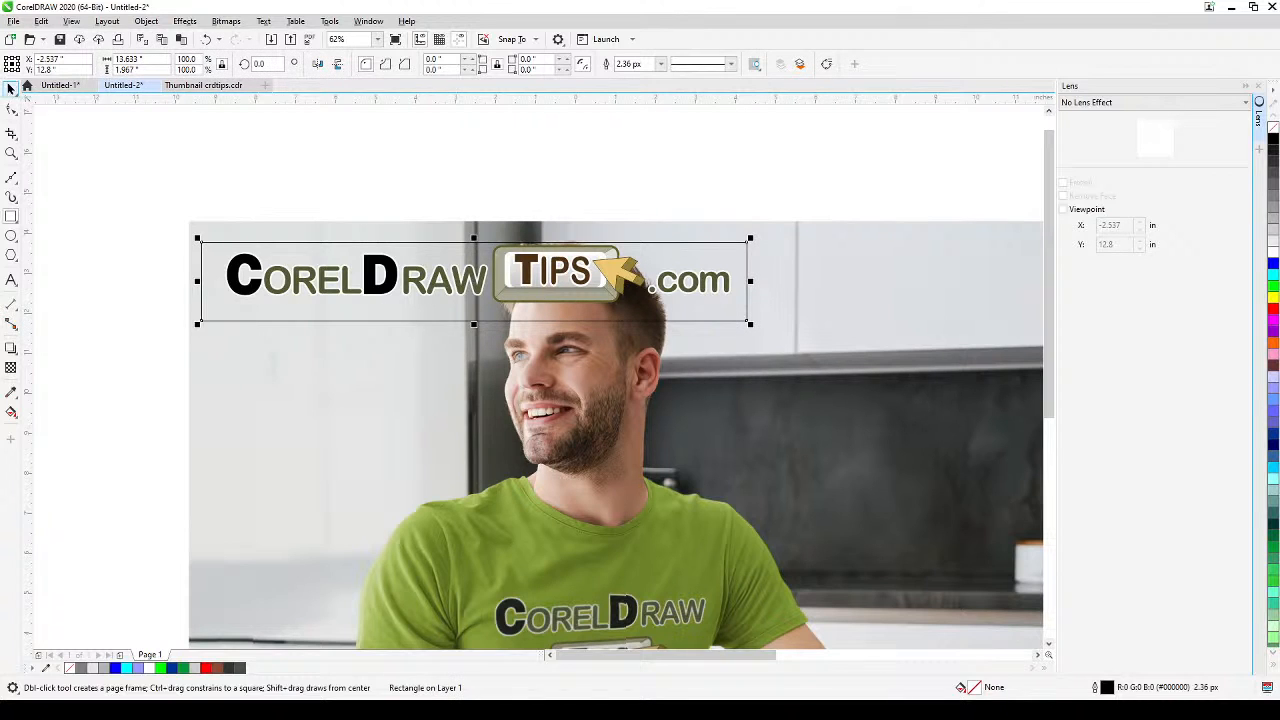
{"action": "left_click_drag", "start_coordinate": [750, 281], "coordinate": [491, 290]}
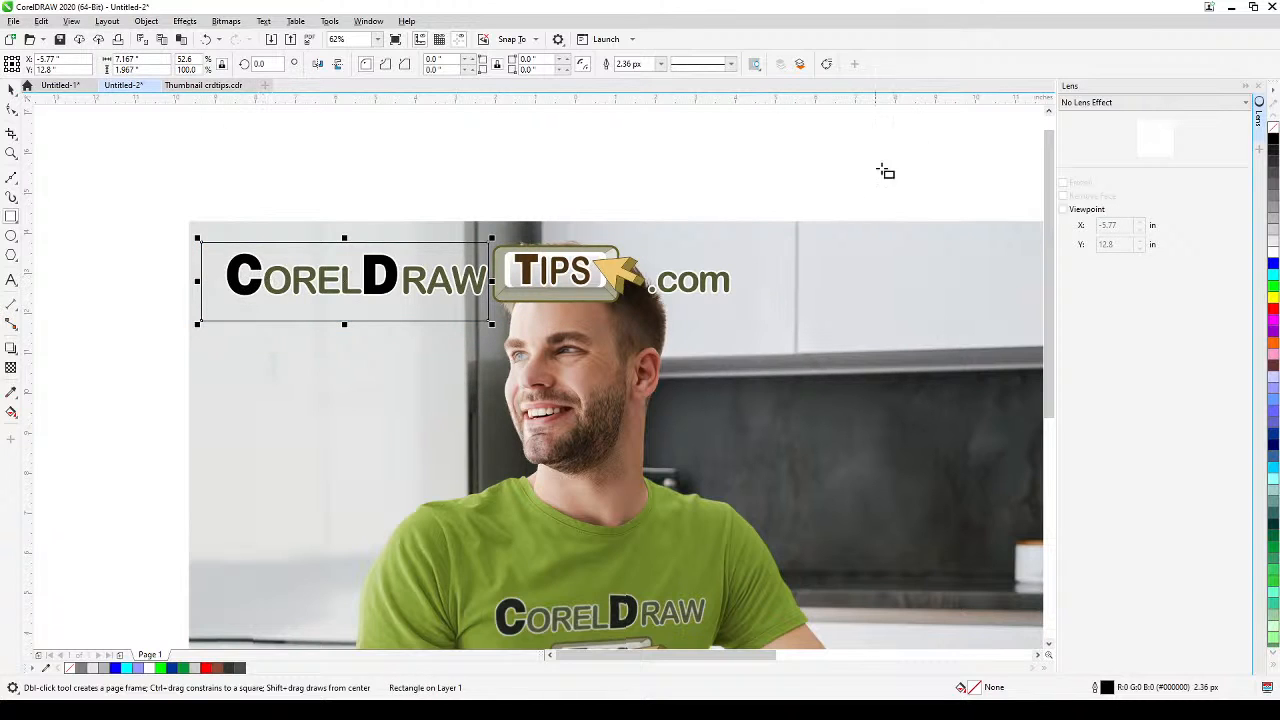
{"action": "right_click", "coordinate": [1274, 132]}
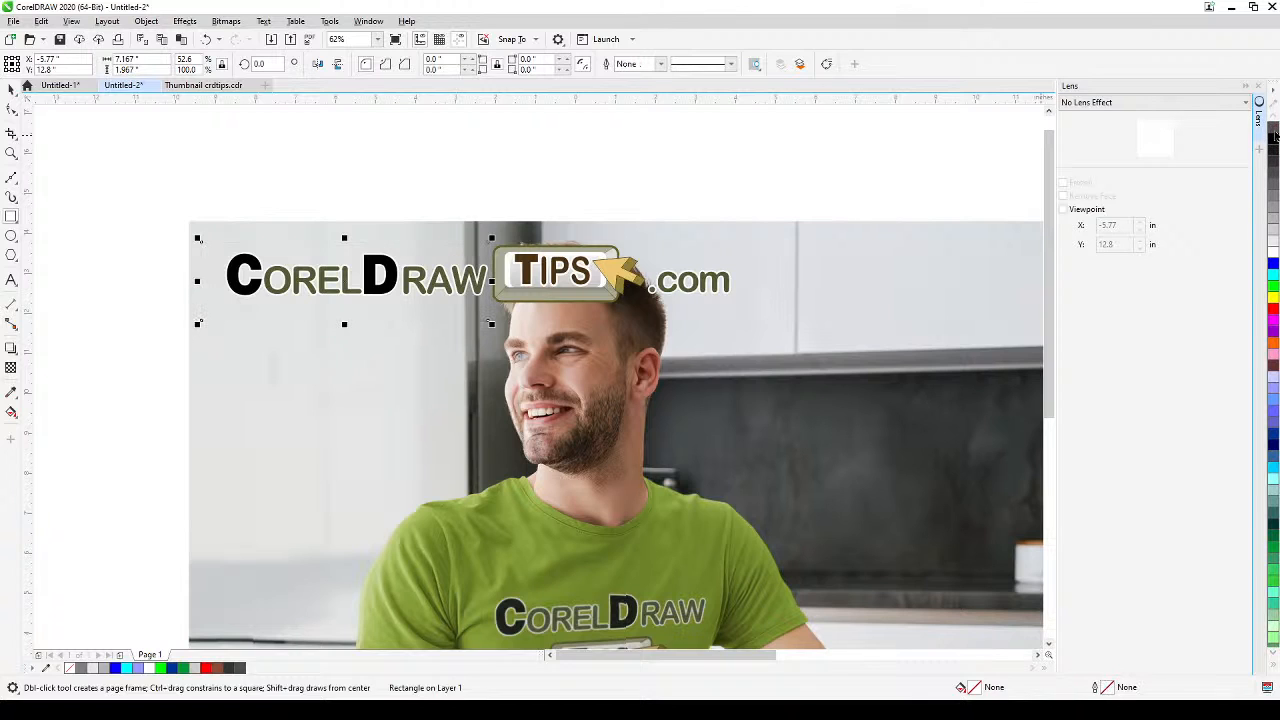
{"action": "left_click", "coordinate": [184, 21]}
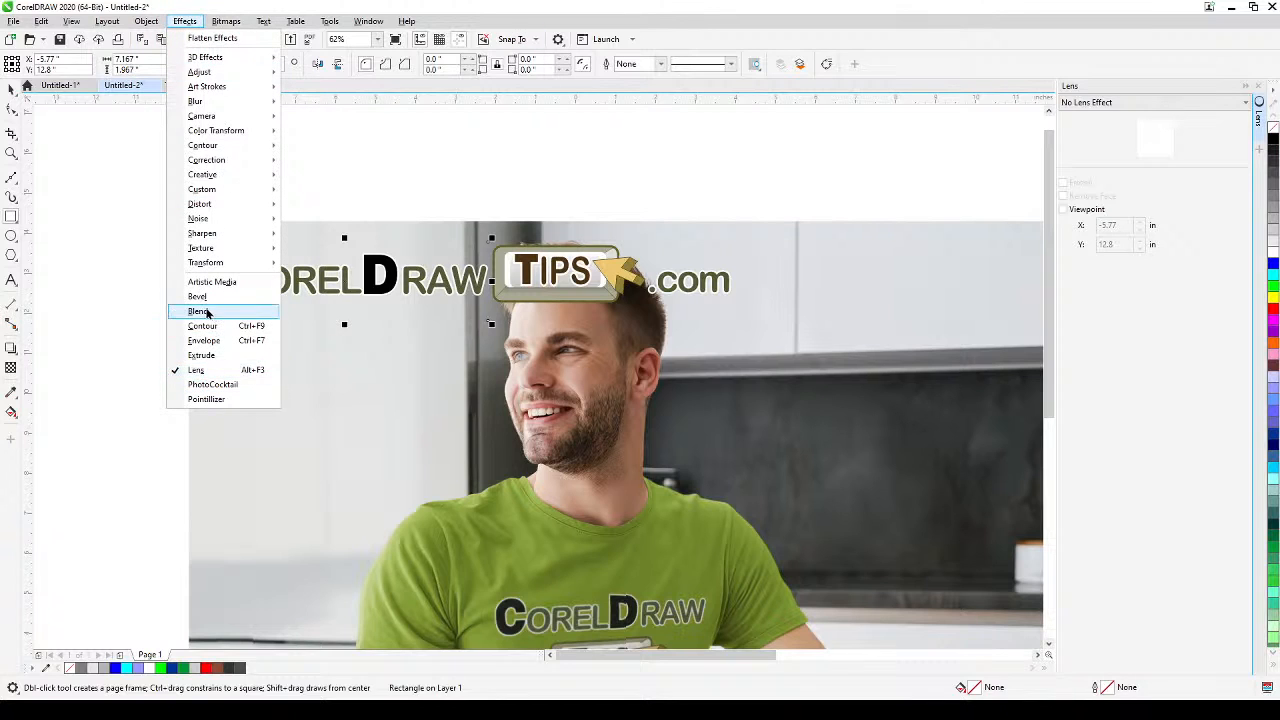
{"action": "mouse_move", "coordinate": [218, 204]}
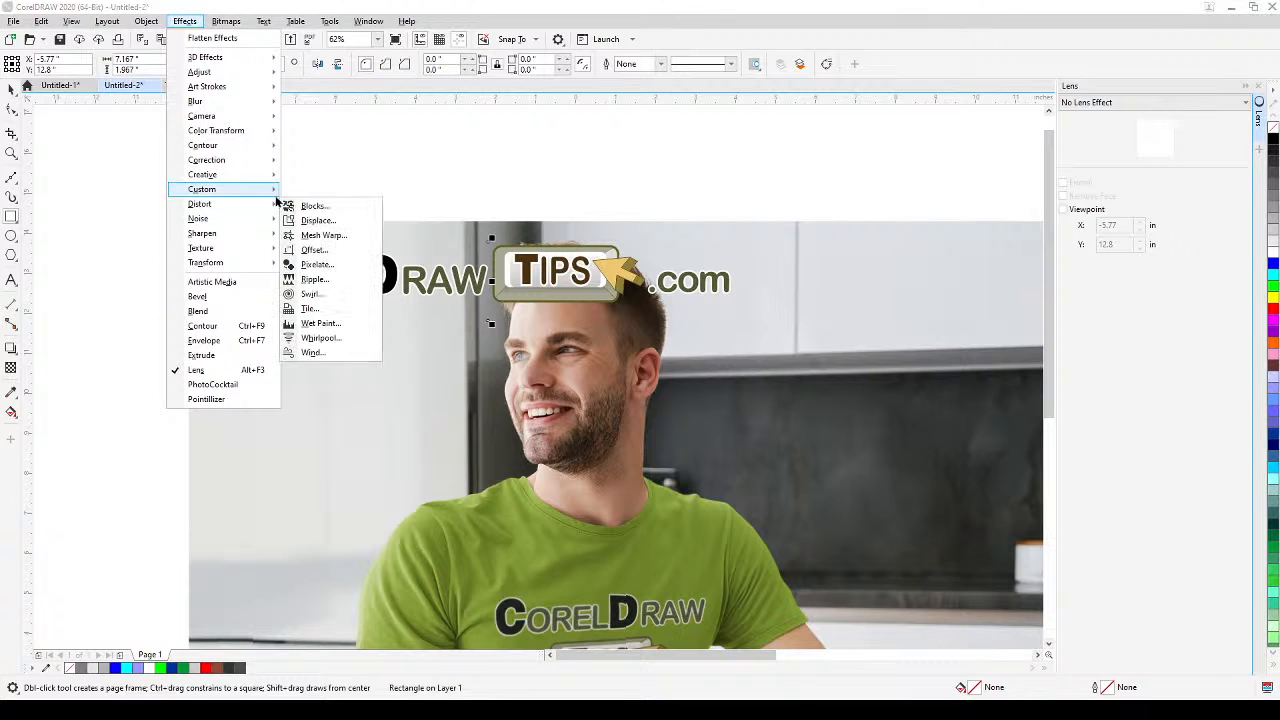
{"action": "left_click", "coordinate": [317, 236]}
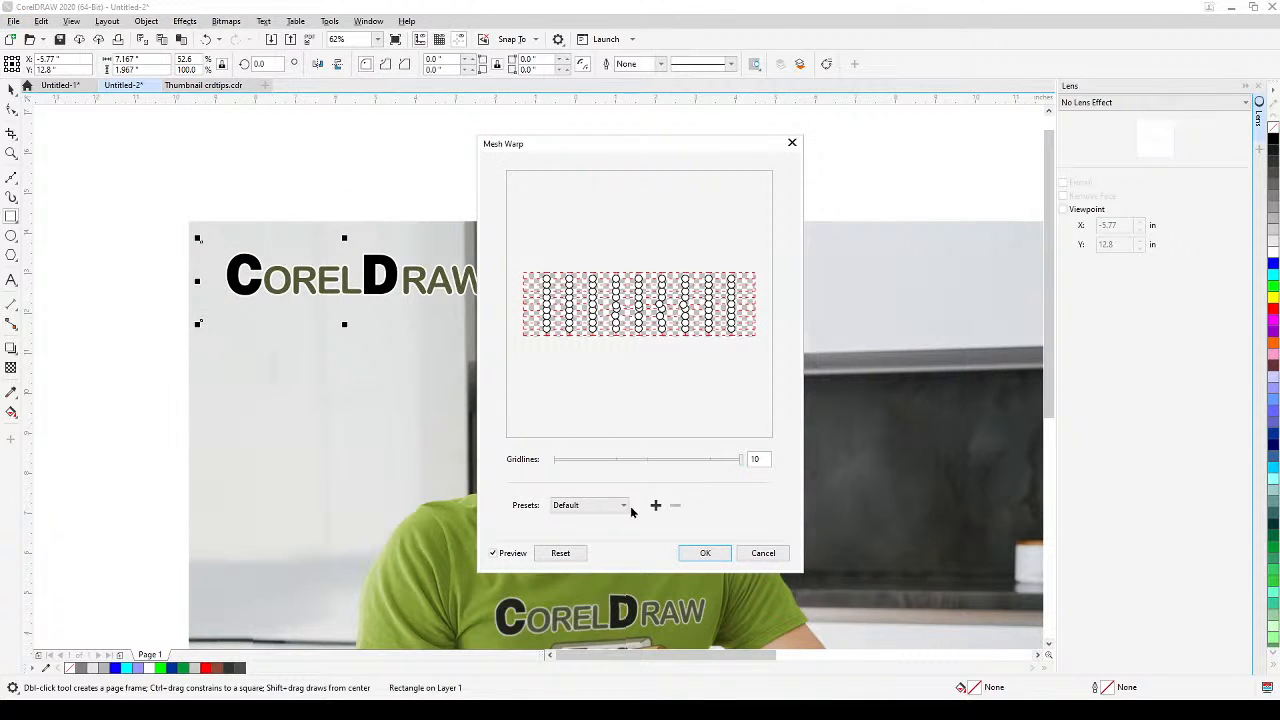
{"action": "left_click", "coordinate": [561, 553]}
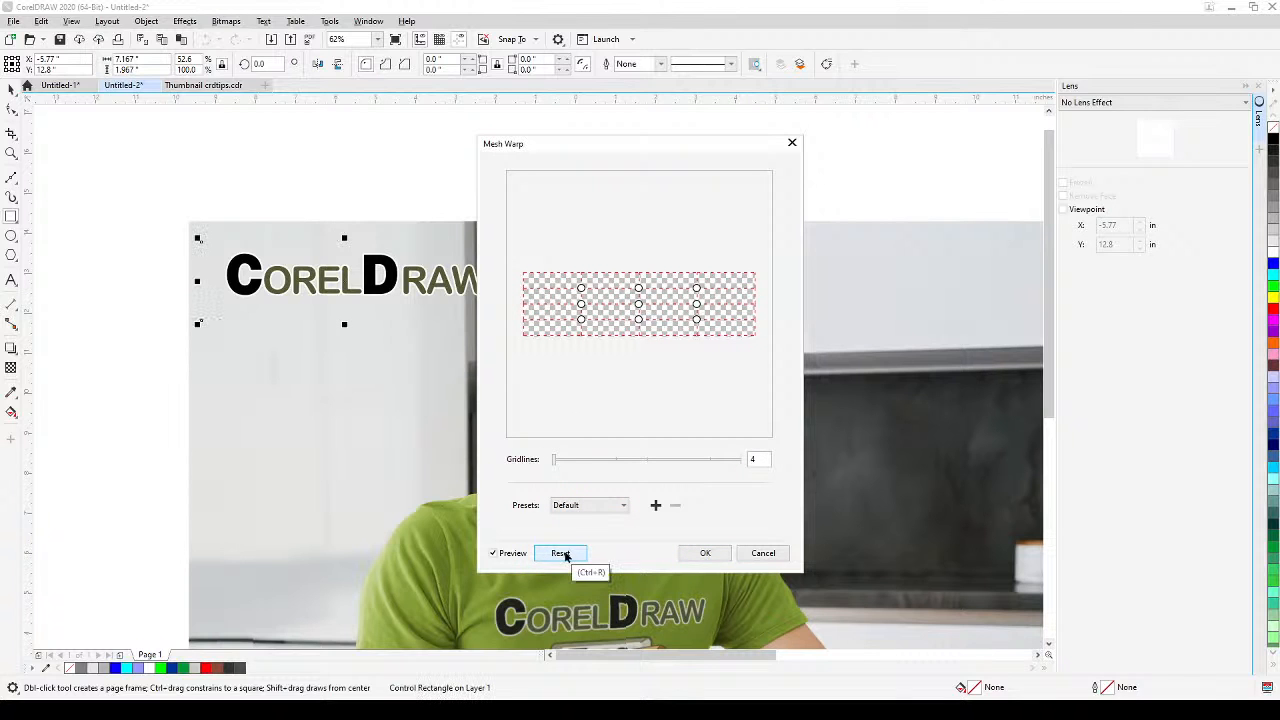
{"action": "left_click_drag", "start_coordinate": [618, 153], "coordinate": [836, 137]}
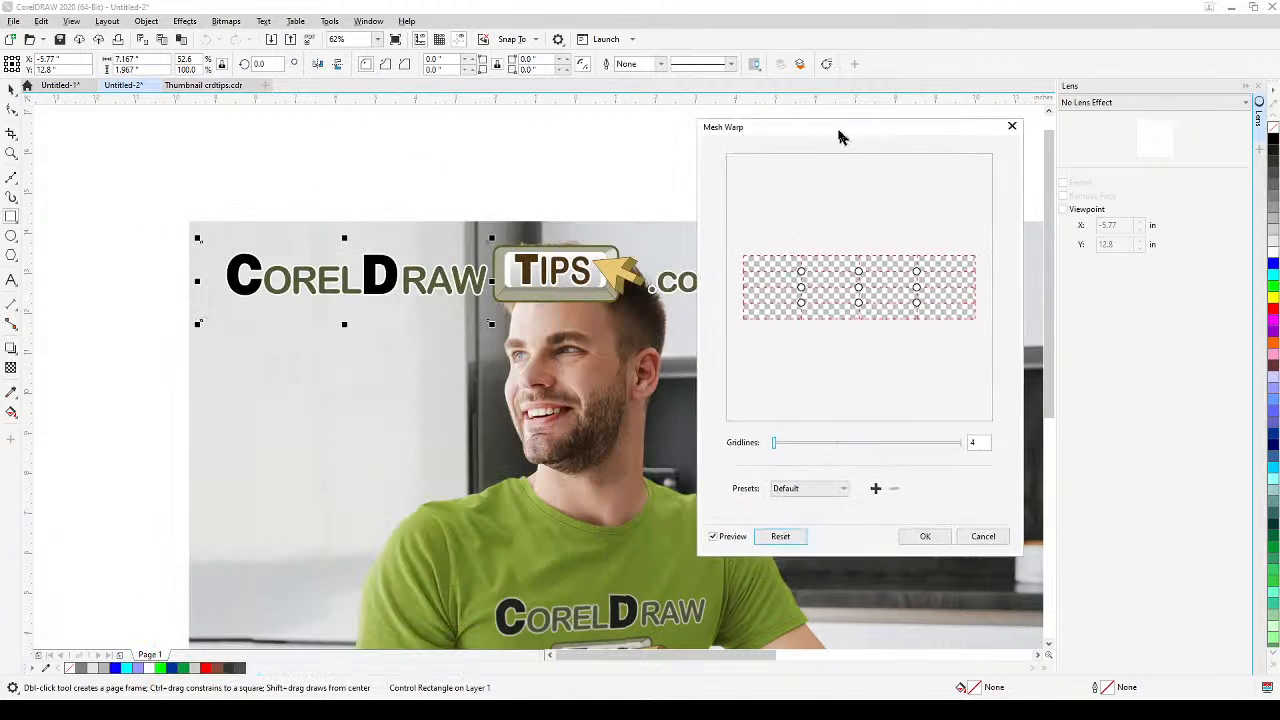
{"action": "left_click", "coordinate": [985, 545]}
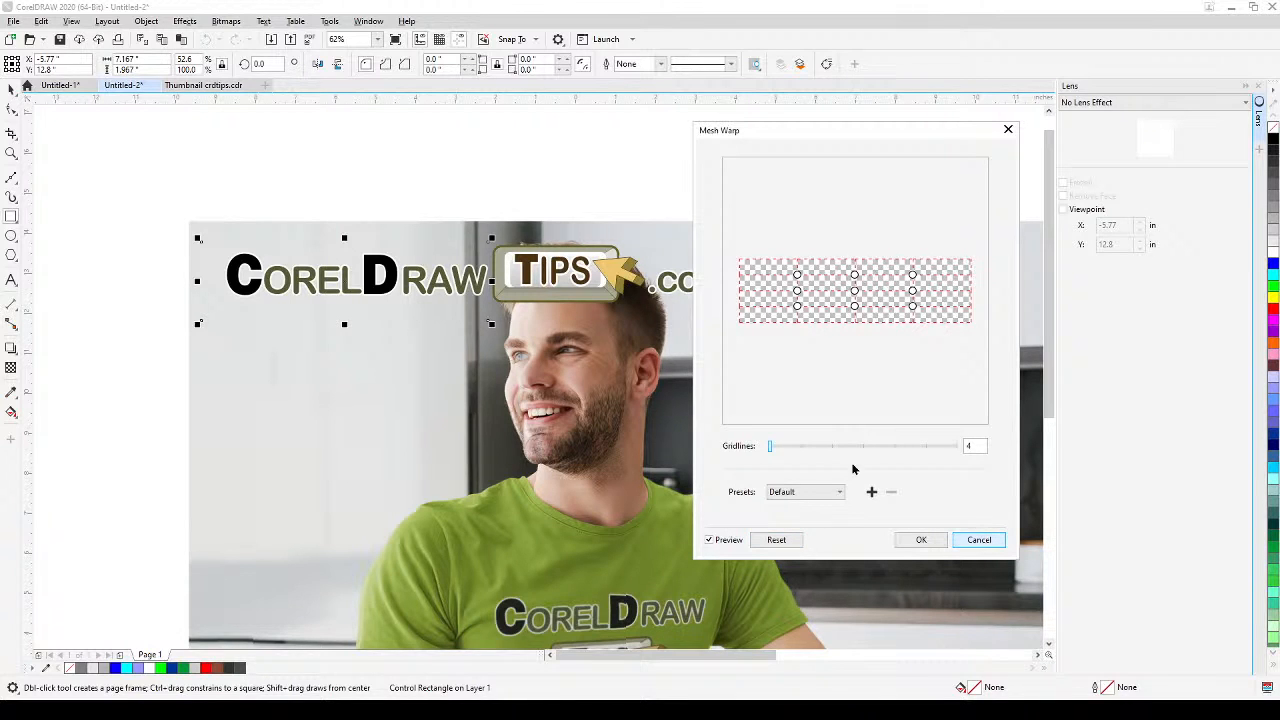
{"action": "left_click_drag", "start_coordinate": [798, 454], "coordinate": [771, 448]}
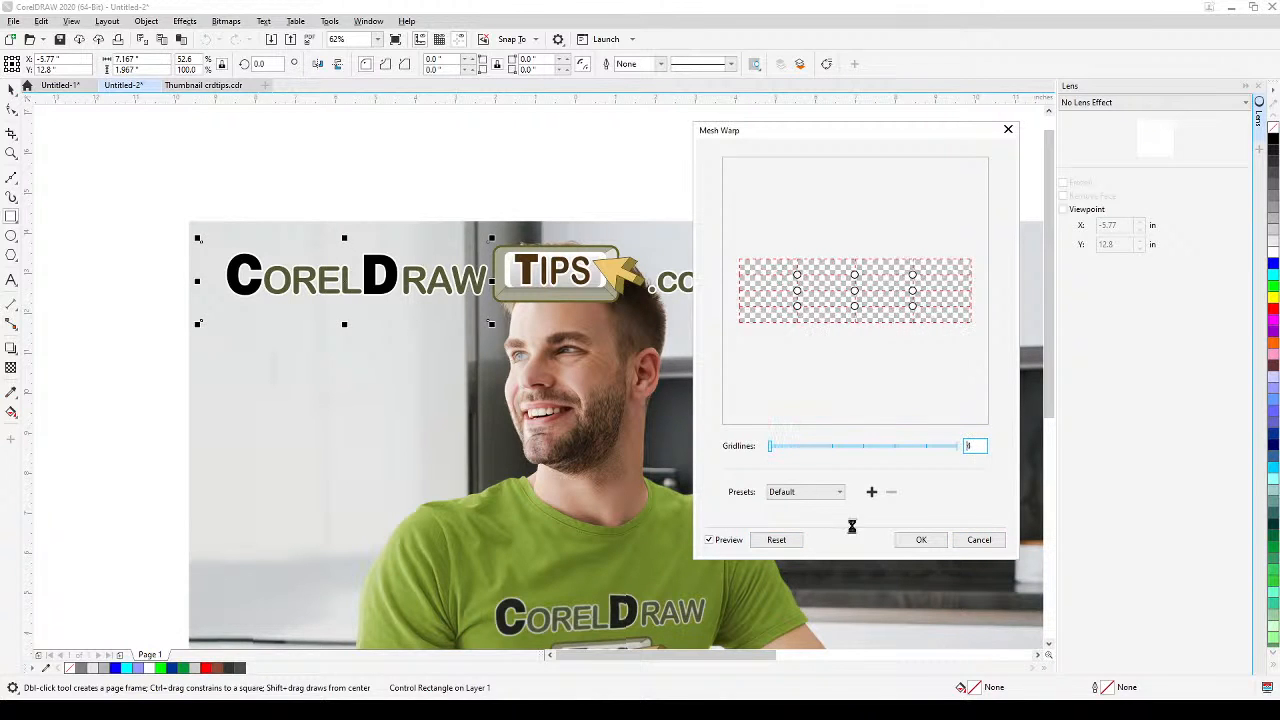
{"action": "left_click", "coordinate": [979, 540]}
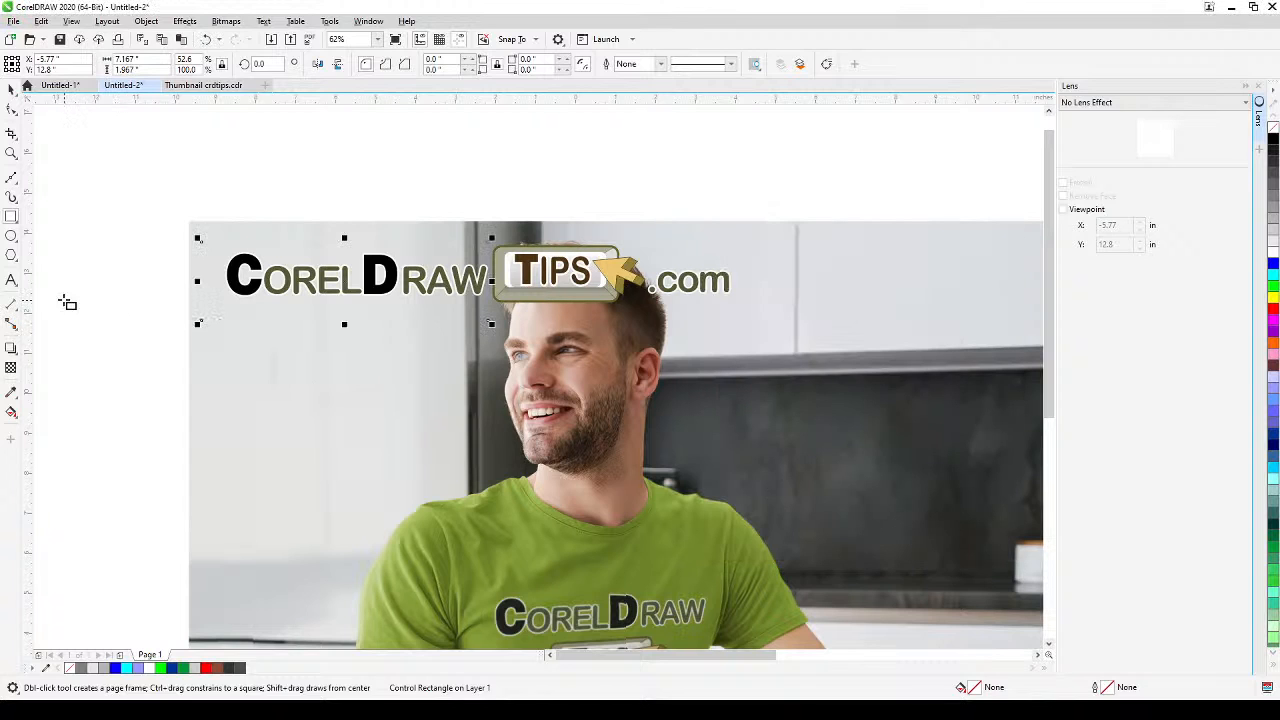
{"action": "left_click", "coordinate": [372, 285]}
{"action": "left_click", "coordinate": [11, 88]}
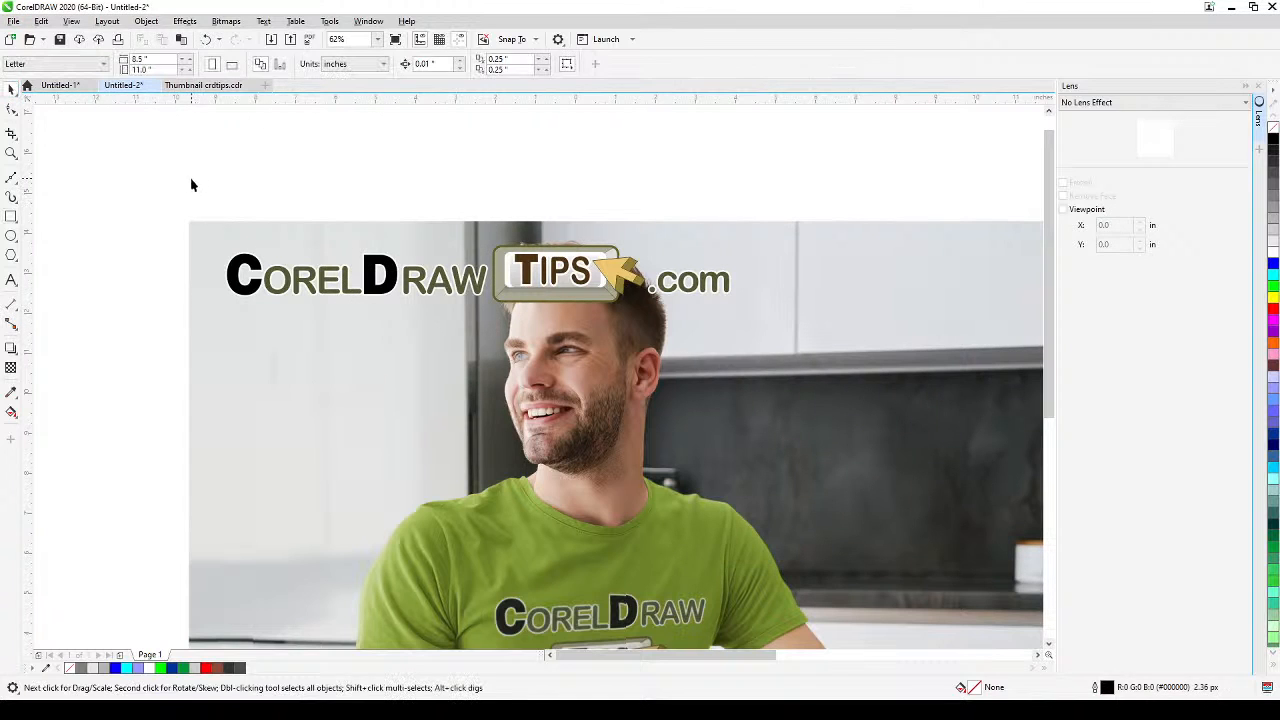
{"action": "left_click", "coordinate": [247, 300]}
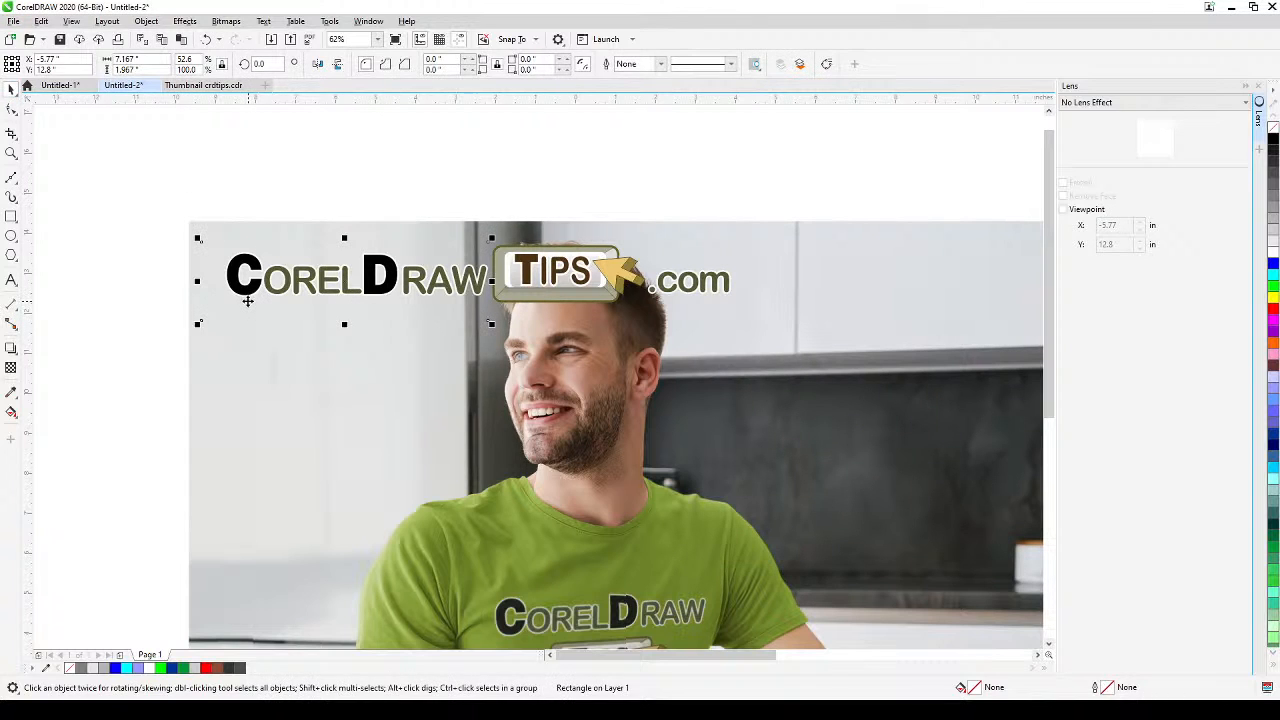
{"action": "left_click", "coordinate": [106, 314]}
{"action": "left_click_drag", "start_coordinate": [135, 221], "coordinate": [493, 342]}
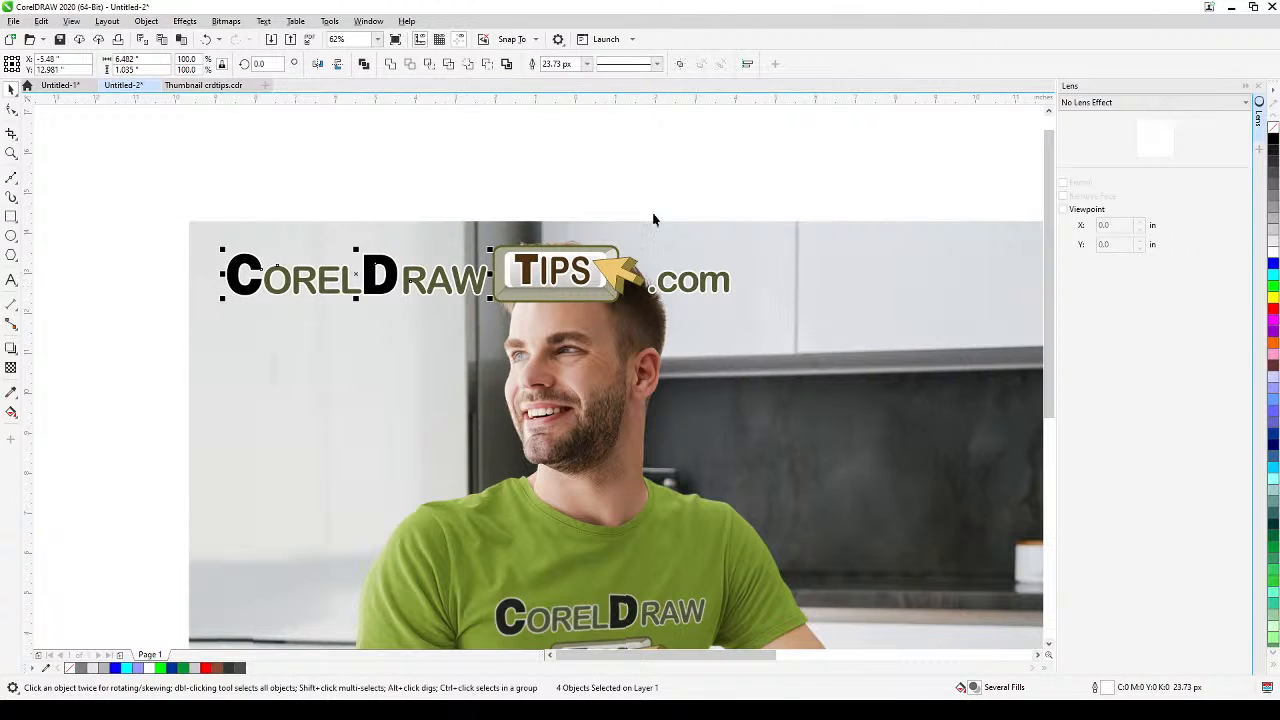
{"action": "key", "text": "ctrl+z"}
{"action": "key", "text": "ctrl+z"}
Apply a Bitmap Effect lens to the rectangle over the CorelDRAW lettering and open a Mesh Warp reset to 4 gridlines
{"action": "left_click", "coordinate": [1120, 104]}
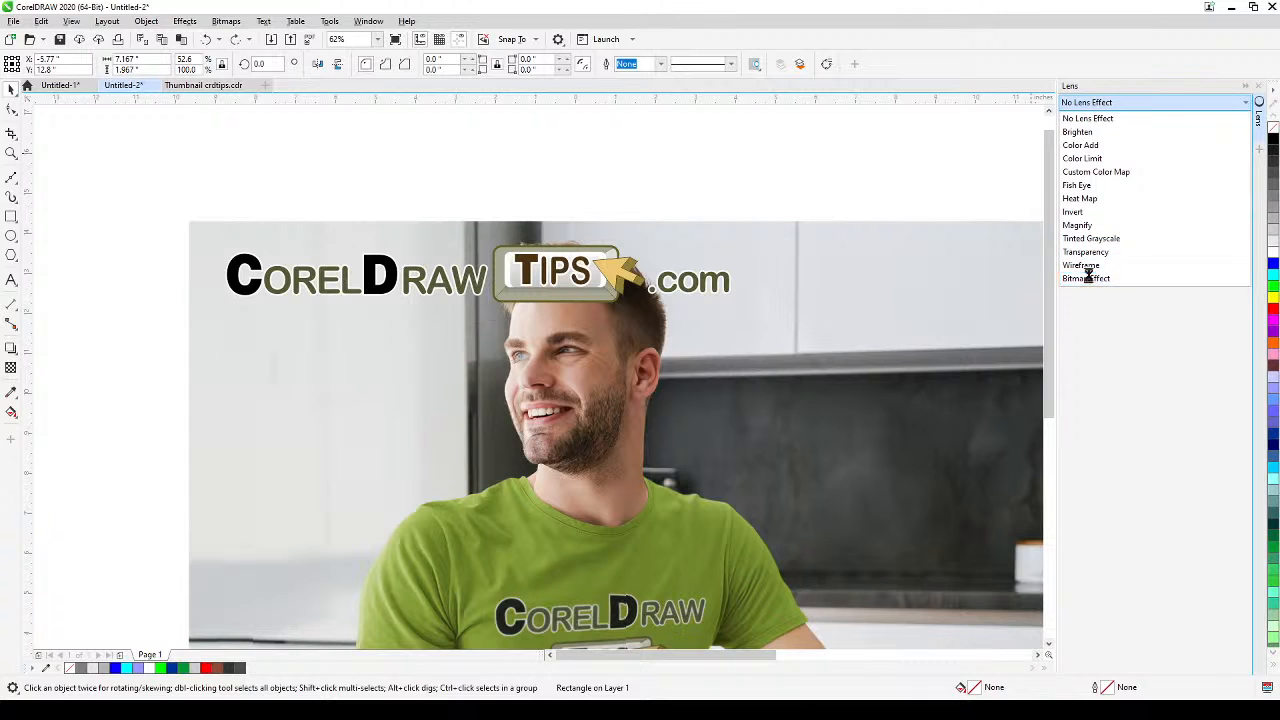
{"action": "left_click", "coordinate": [1090, 279]}
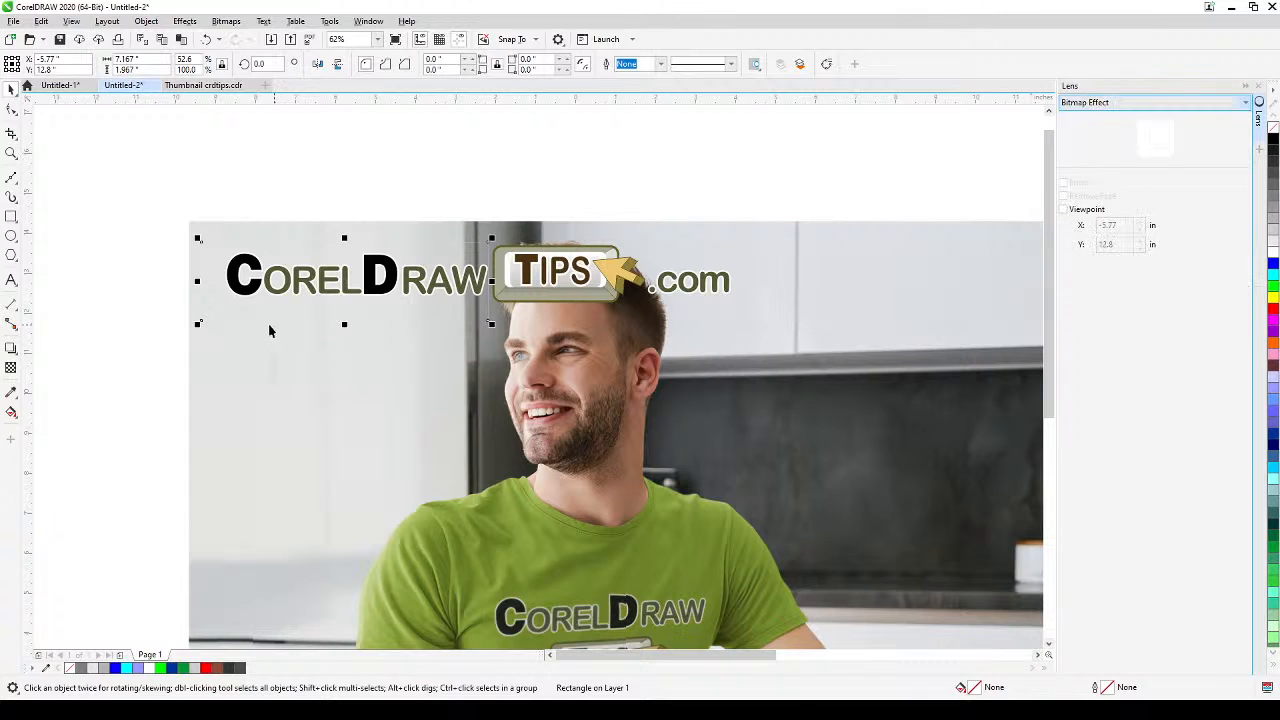
{"action": "left_click", "coordinate": [187, 21]}
{"action": "mouse_move", "coordinate": [209, 205]}
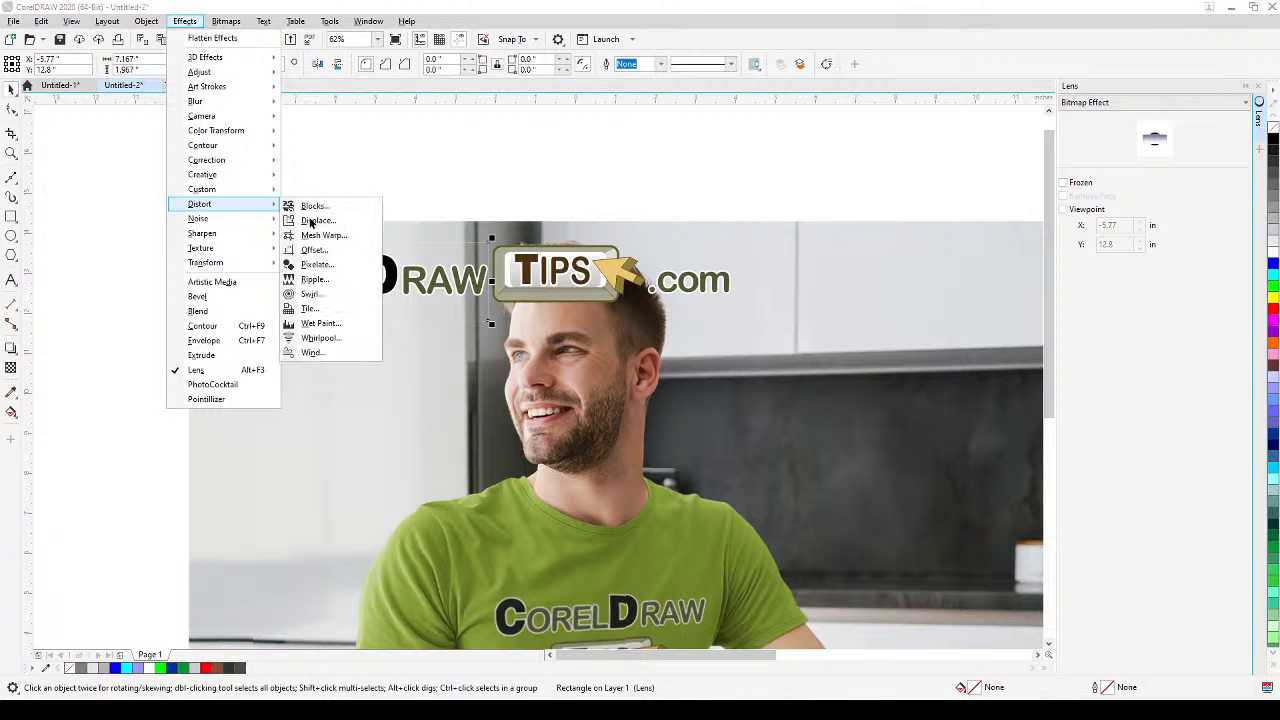
{"action": "left_click", "coordinate": [333, 240]}
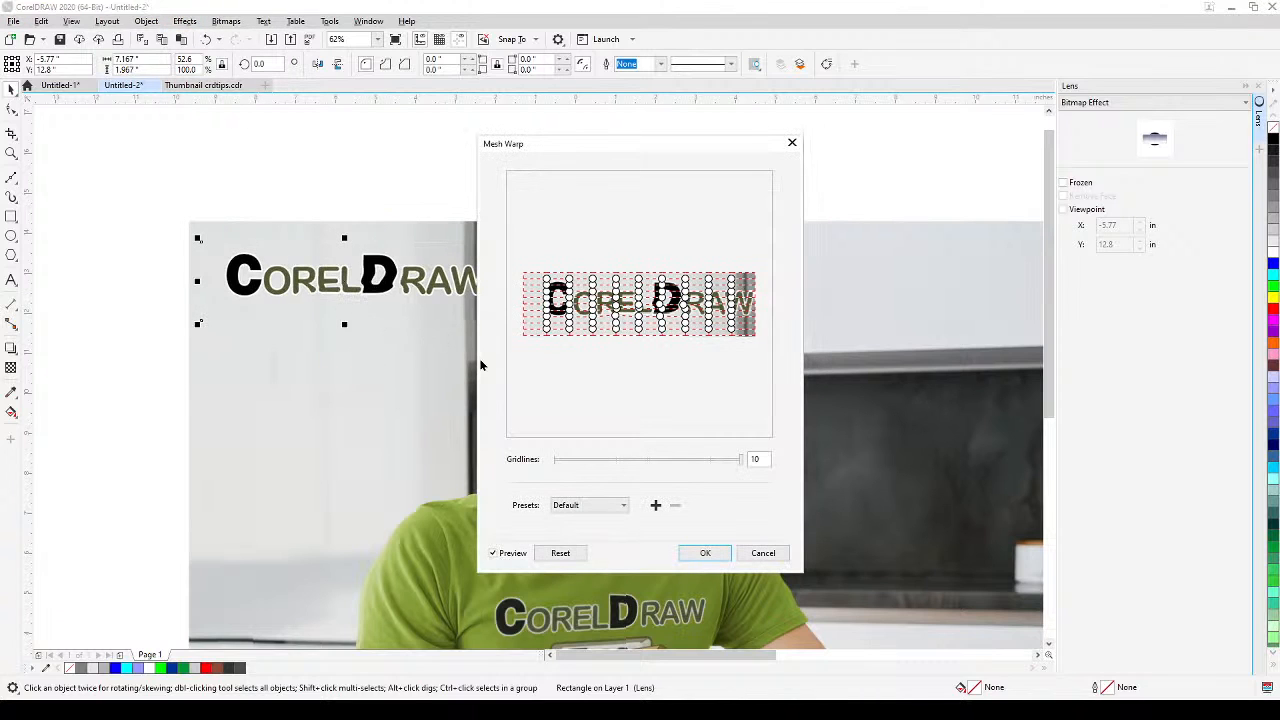
{"action": "left_click", "coordinate": [561, 556]}
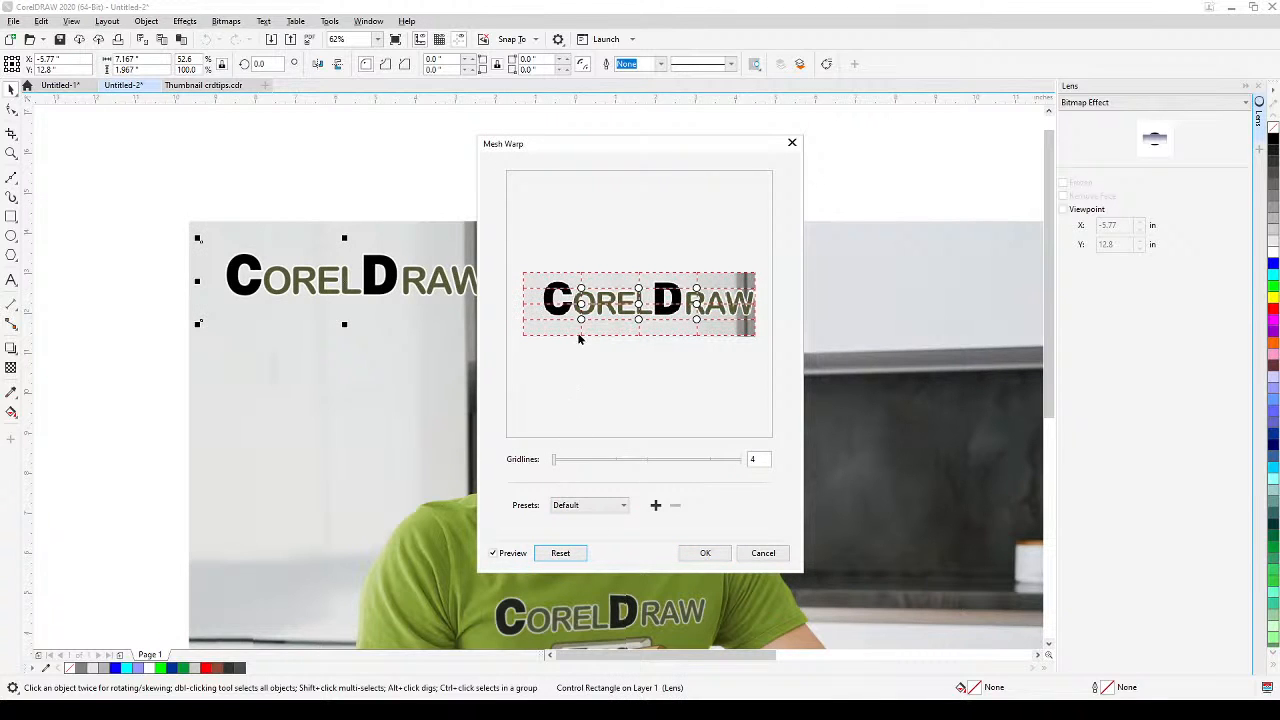
Bend the mesh nodes into a wave across the CorelDRAW lettering, apply the warp, and deselect the lens
{"action": "left_click_drag", "start_coordinate": [582, 296], "coordinate": [697, 317]}
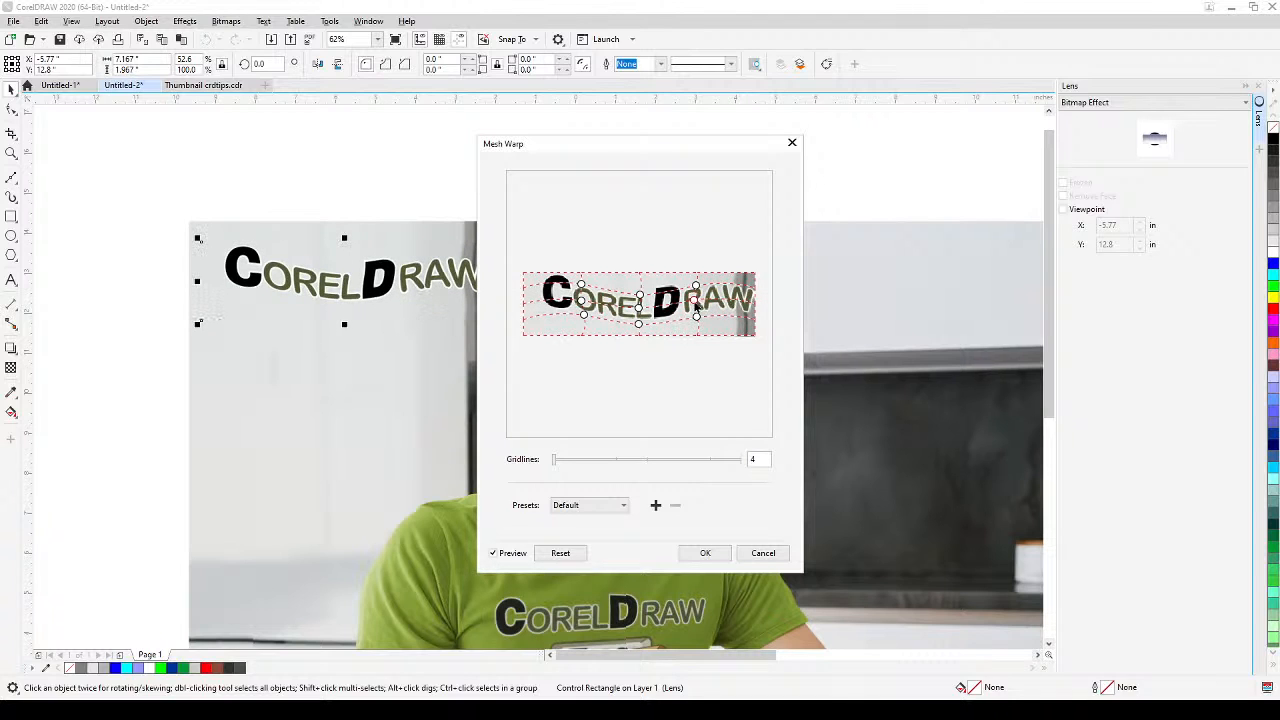
{"action": "left_click_drag", "start_coordinate": [663, 148], "coordinate": [843, 146]}
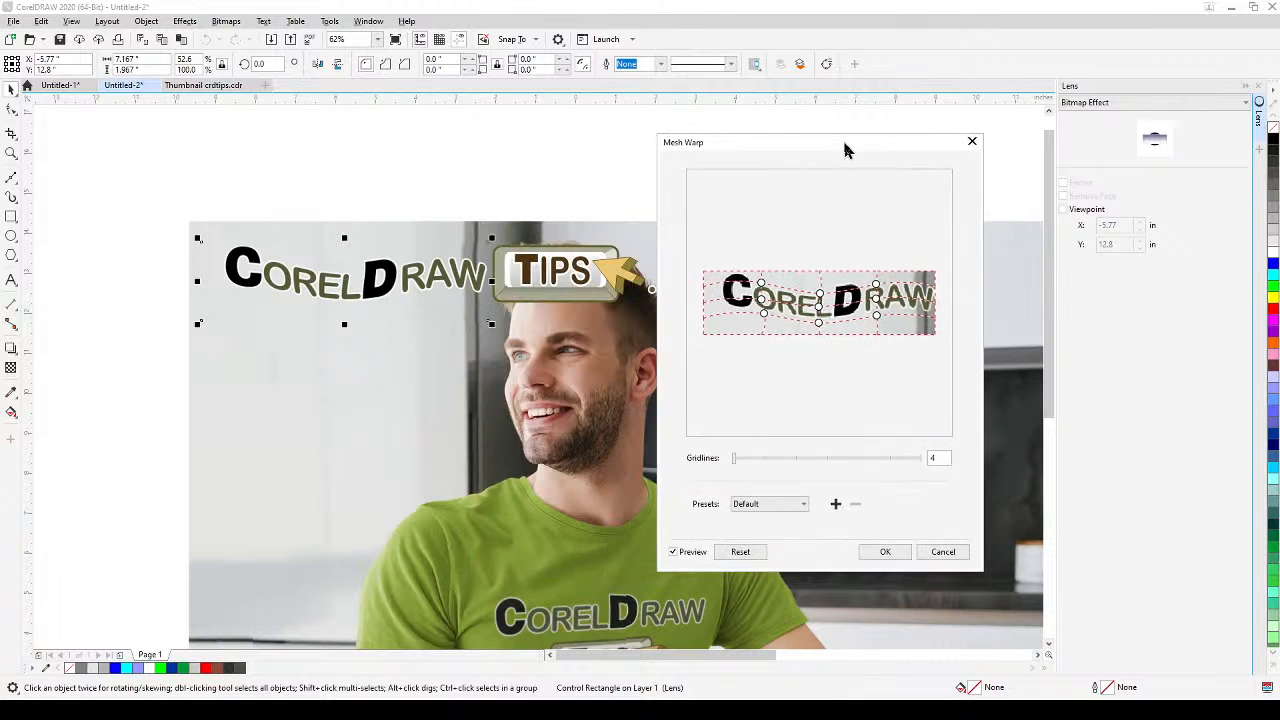
{"action": "left_click", "coordinate": [884, 551]}
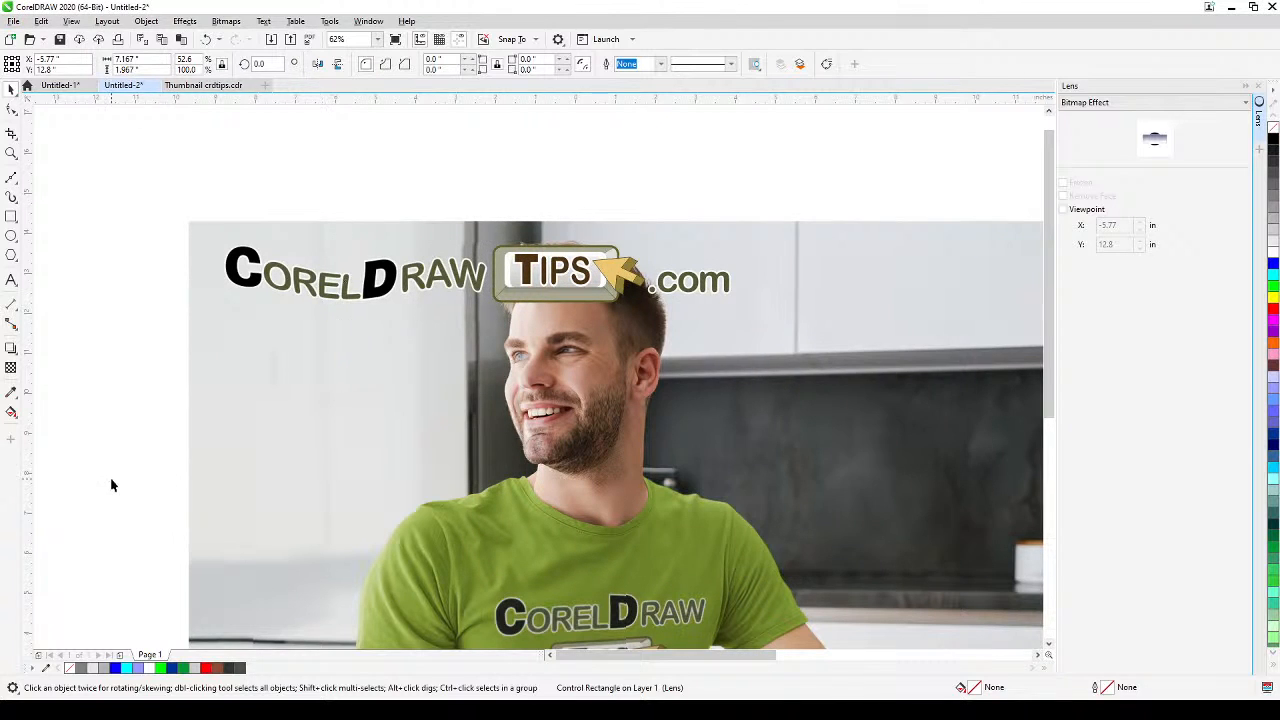
{"action": "left_click_drag", "start_coordinate": [114, 484], "coordinate": [254, 494]}
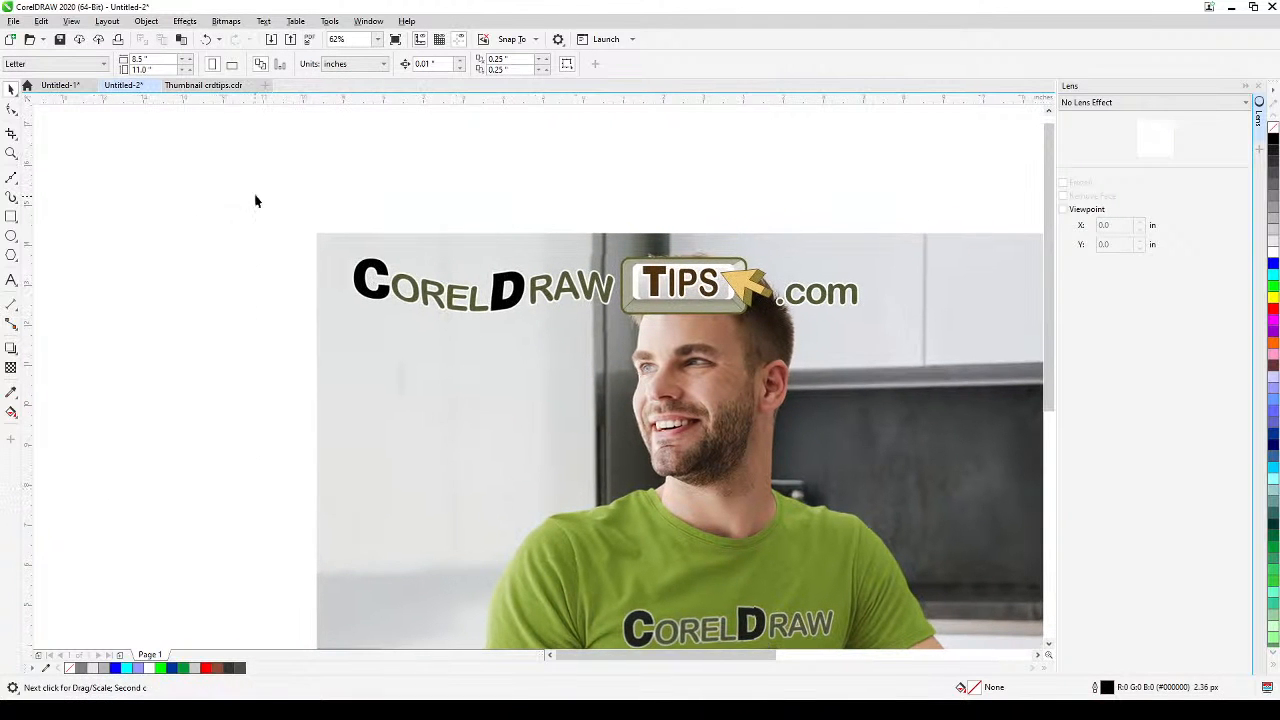
{"action": "scroll", "coordinate": [247, 337], "scroll_direction": "down", "scroll_amount": 2}
{"action": "scroll", "coordinate": [248, 345], "scroll_direction": "up", "scroll_amount": 2}
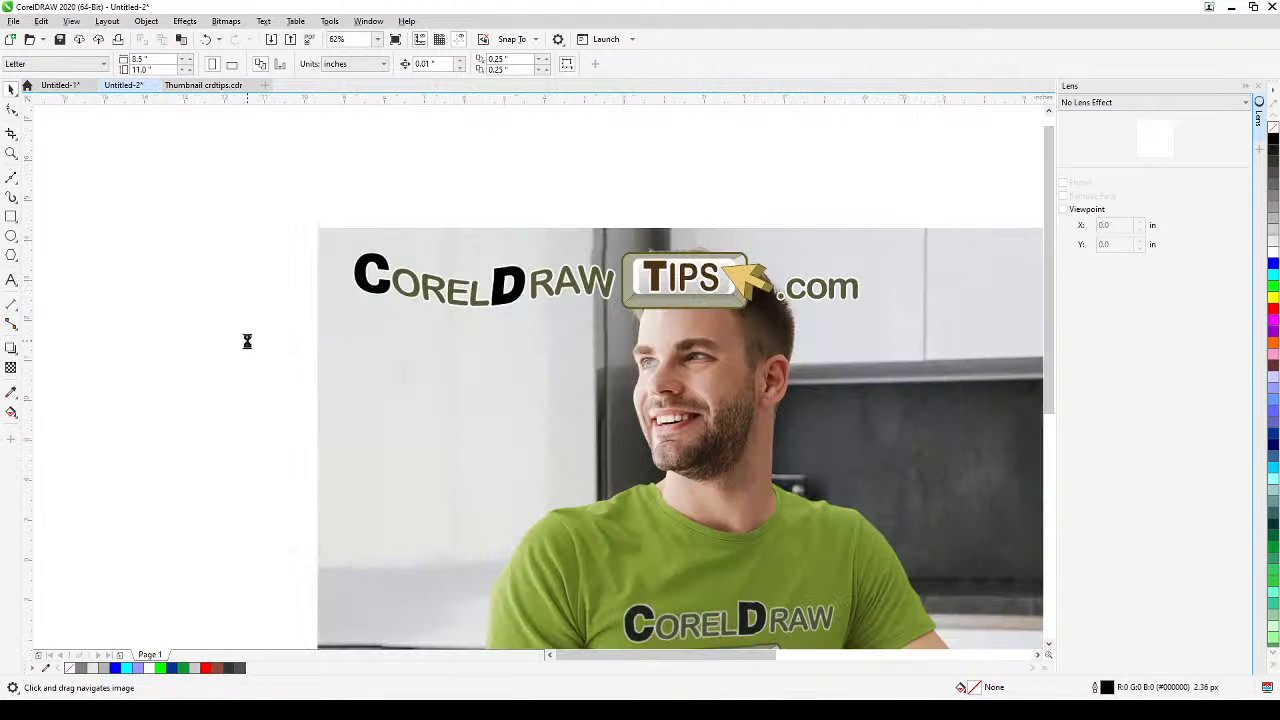
Move the warp lens down off the CorelDRAW lettering, undo the move, and deselect the lens
{"action": "left_click", "coordinate": [401, 281]}
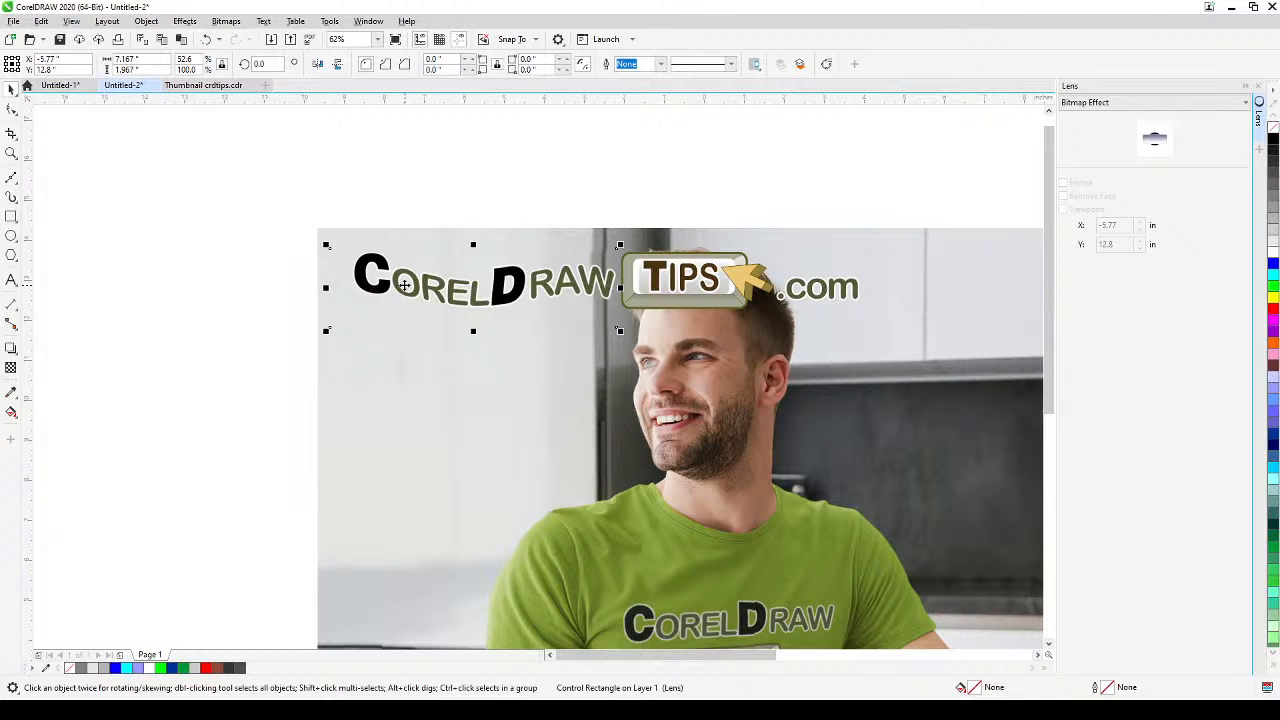
{"action": "left_click_drag", "start_coordinate": [405, 285], "coordinate": [275, 389]}
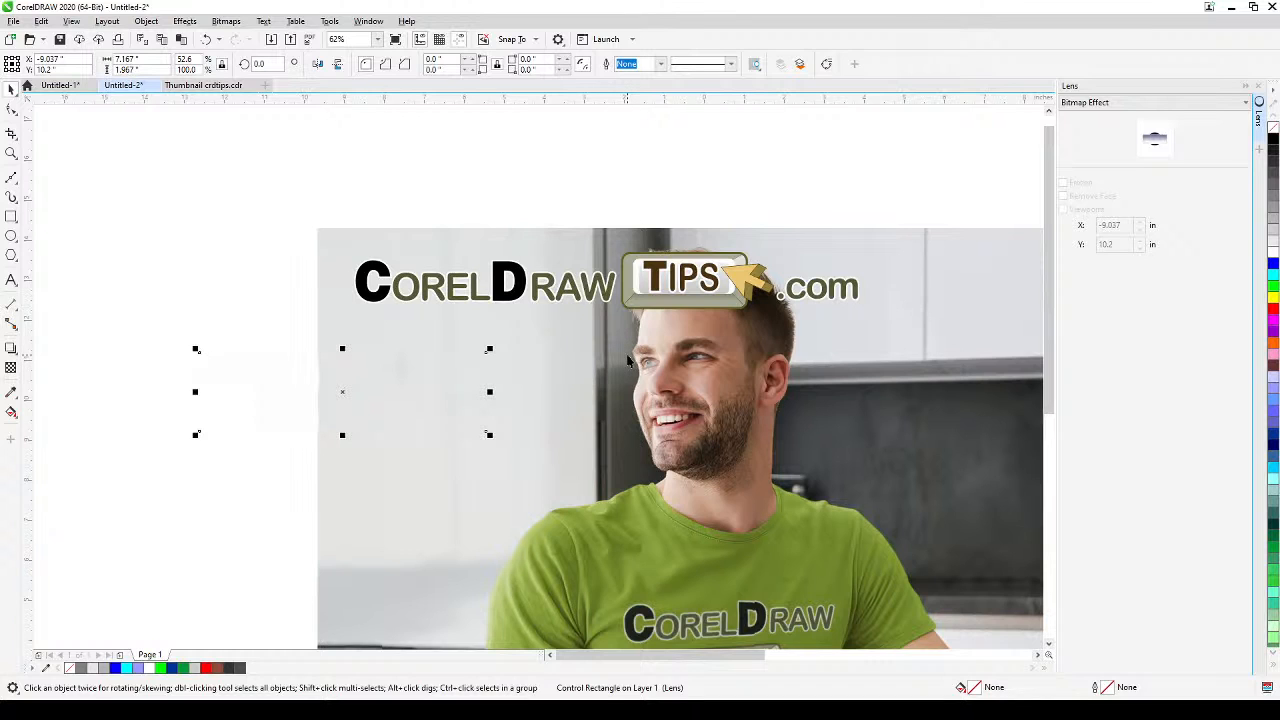
{"action": "key", "text": "ctrl+z"}
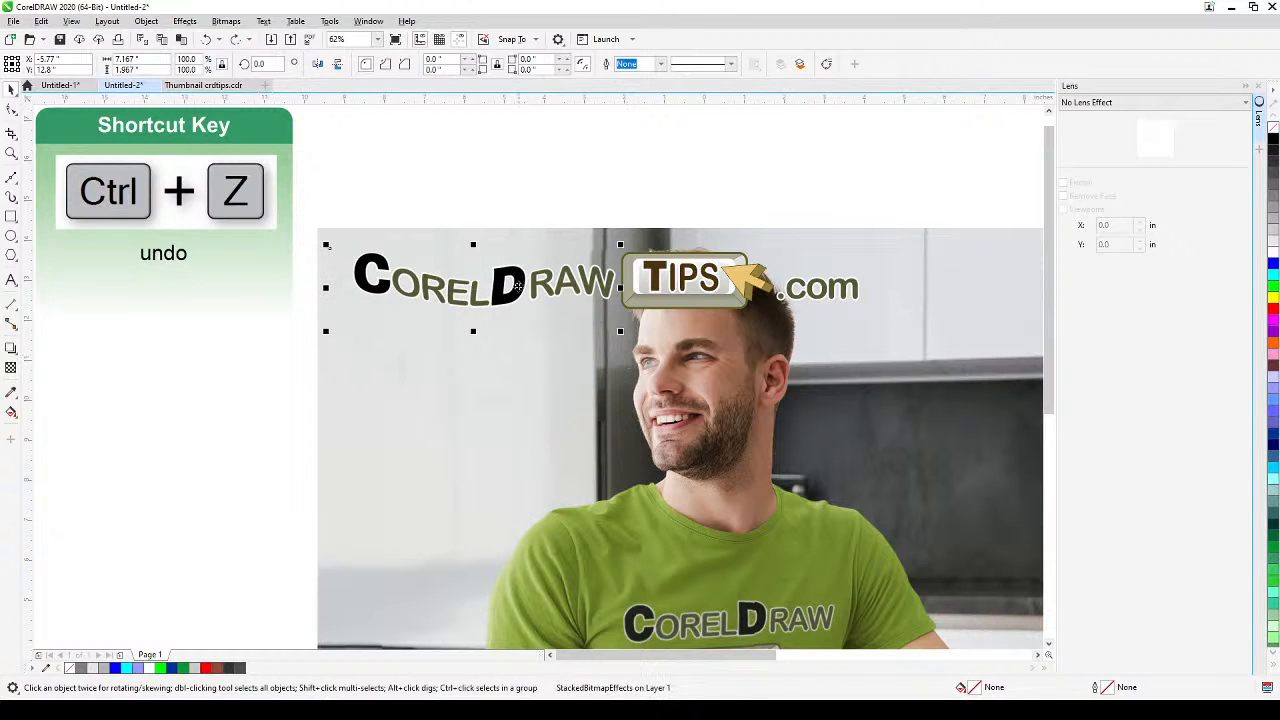
{"action": "left_click", "coordinate": [519, 193]}
Draw a thin horizontal rectangle about 4.7 by 0.05 inches in the empty area beside the photo, with black fill and no outline
{"action": "scroll", "coordinate": [377, 362], "scroll_direction": "down", "scroll_amount": 1}
{"action": "left_click_drag", "start_coordinate": [354, 400], "coordinate": [611, 341]}
{"action": "scroll", "coordinate": [462, 323], "scroll_direction": "up", "scroll_amount": 1}
{"action": "left_click_drag", "start_coordinate": [462, 323], "coordinate": [402, 355]}
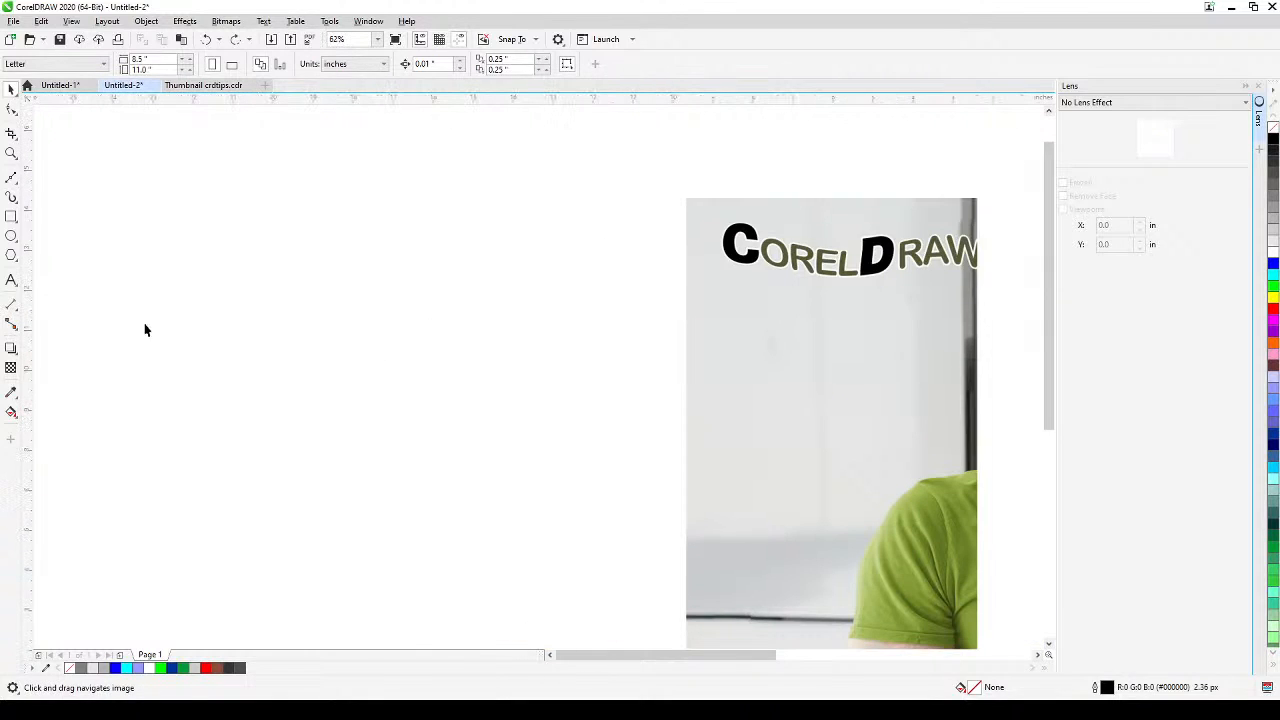
{"action": "left_click", "coordinate": [13, 217]}
{"action": "scroll", "coordinate": [517, 300], "scroll_direction": "up", "scroll_amount": 1}
{"action": "left_click_drag", "start_coordinate": [381, 271], "coordinate": [760, 272]}
{"action": "key", "text": "space"}
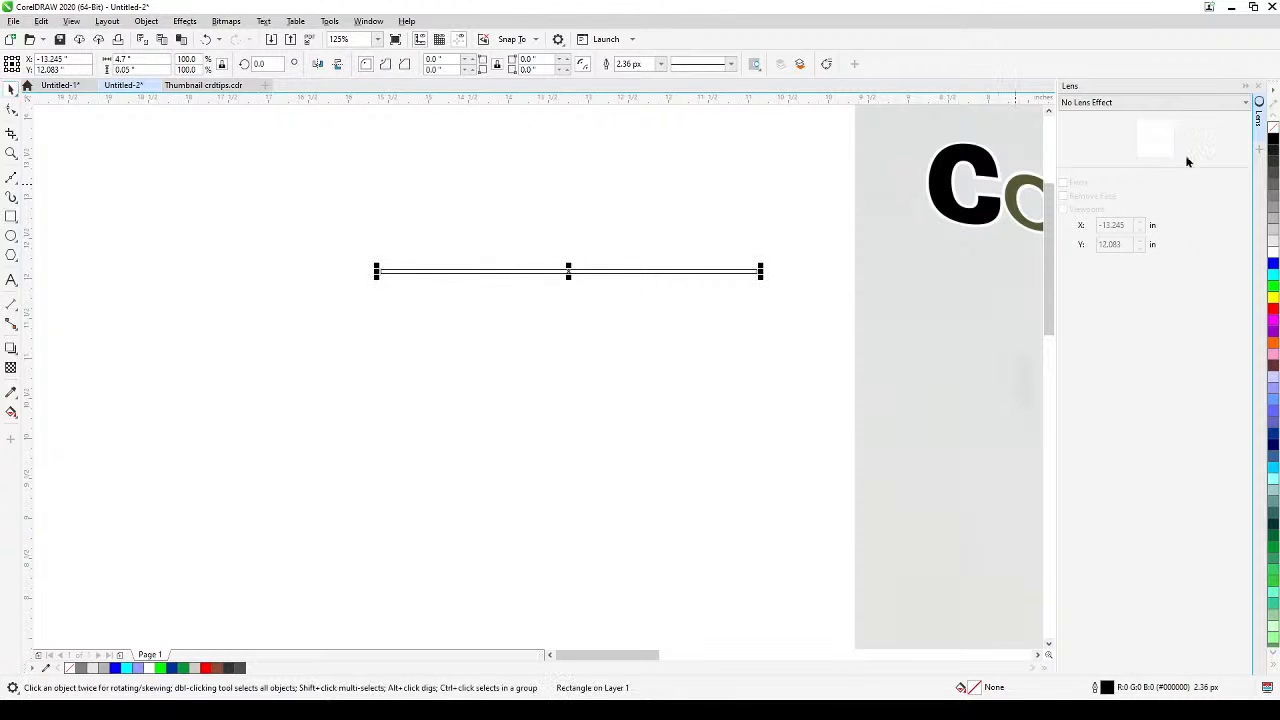
{"action": "left_click", "coordinate": [1273, 134]}
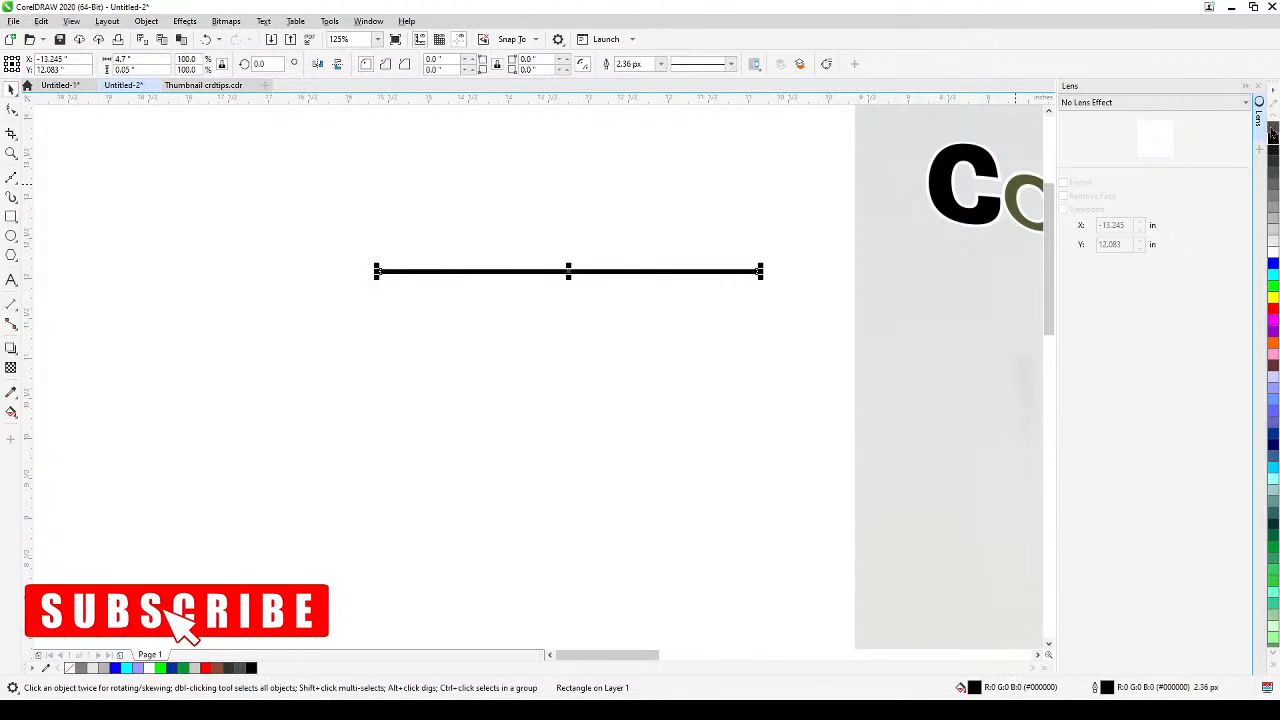
{"action": "right_click", "coordinate": [1273, 126]}
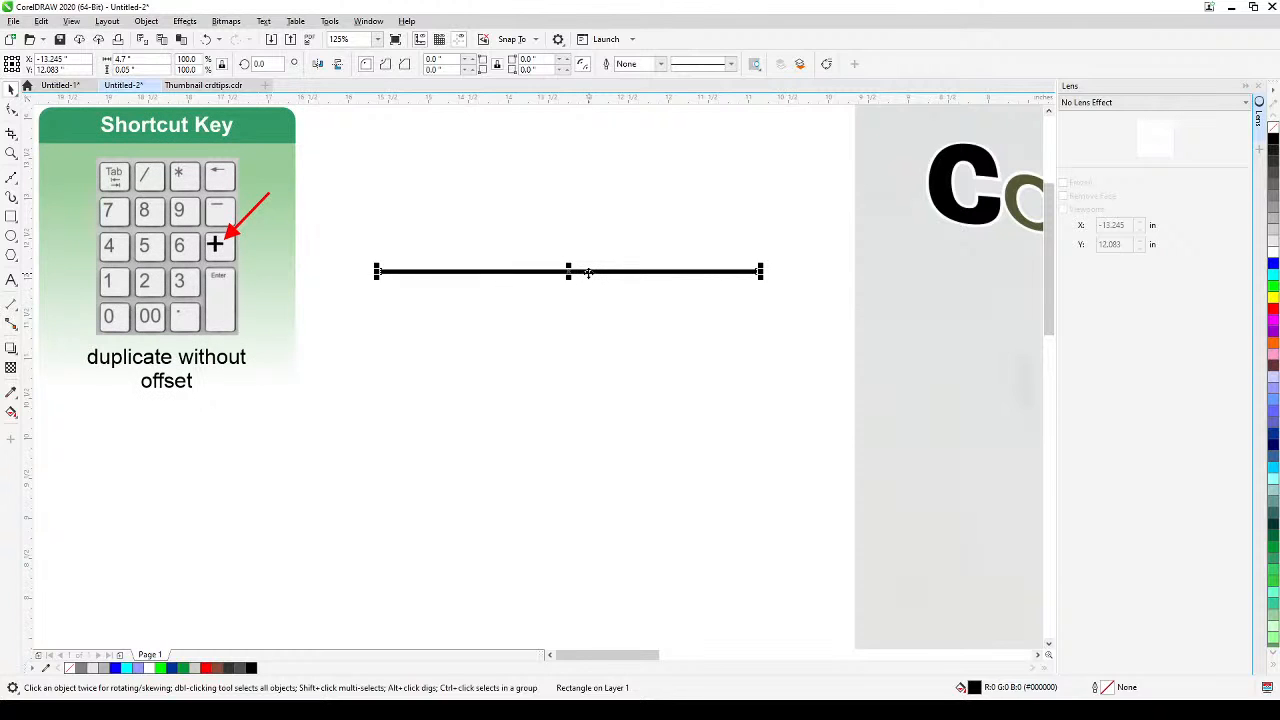
Copy the thin black bar 0.125 inches below itself and repeat the duplicate at that spacing to make a stack of 13 bars, then deselect
{"action": "left_click_drag", "start_coordinate": [588, 272], "coordinate": [590, 283]}
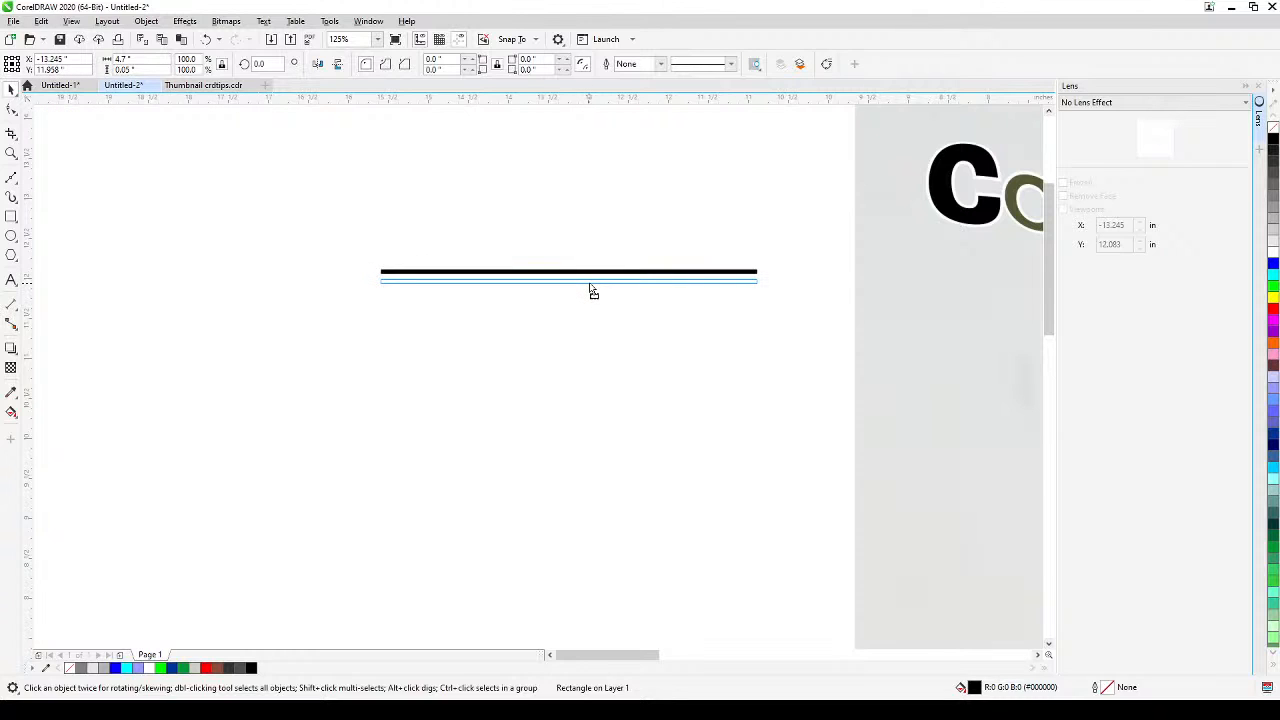
{"action": "left_click_drag", "start_coordinate": [589, 284], "coordinate": [588, 283]}
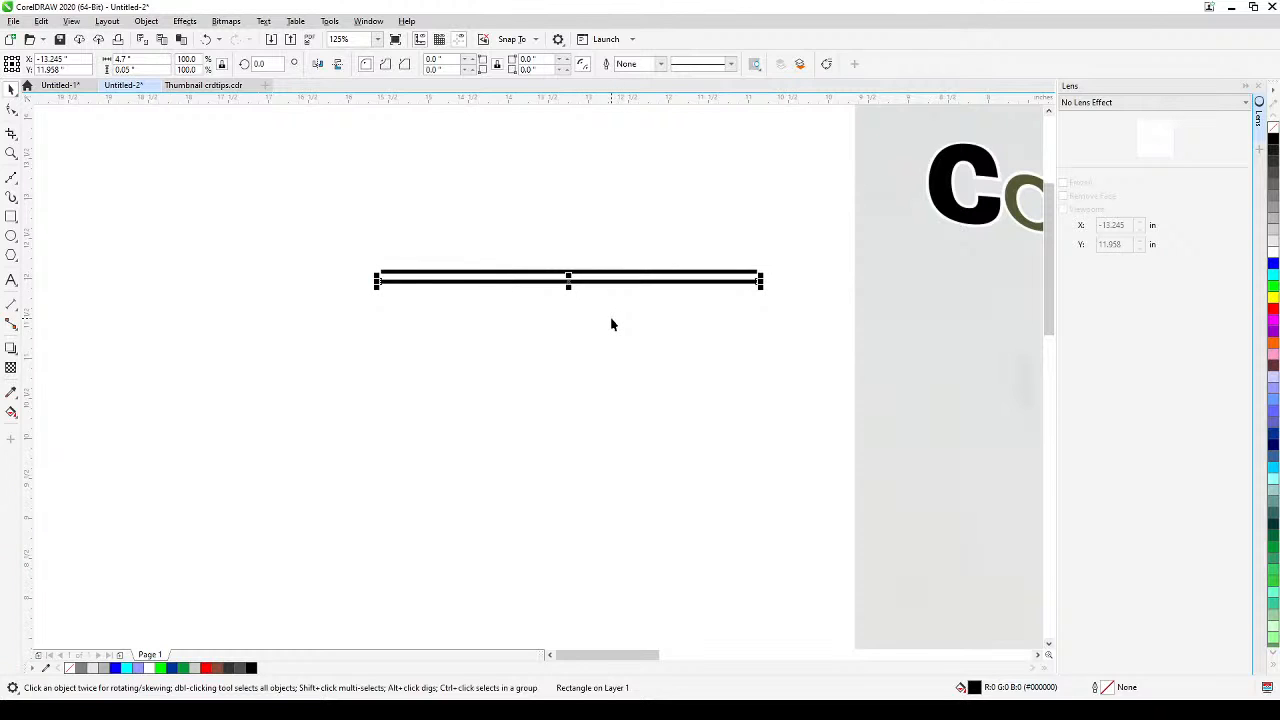
{"action": "key", "text": "ctrl+d"}
{"action": "key", "text": "ctrl+d"}
{"action": "key", "text": "ctrl+d"}
{"action": "key", "text": "ctrl+d"}
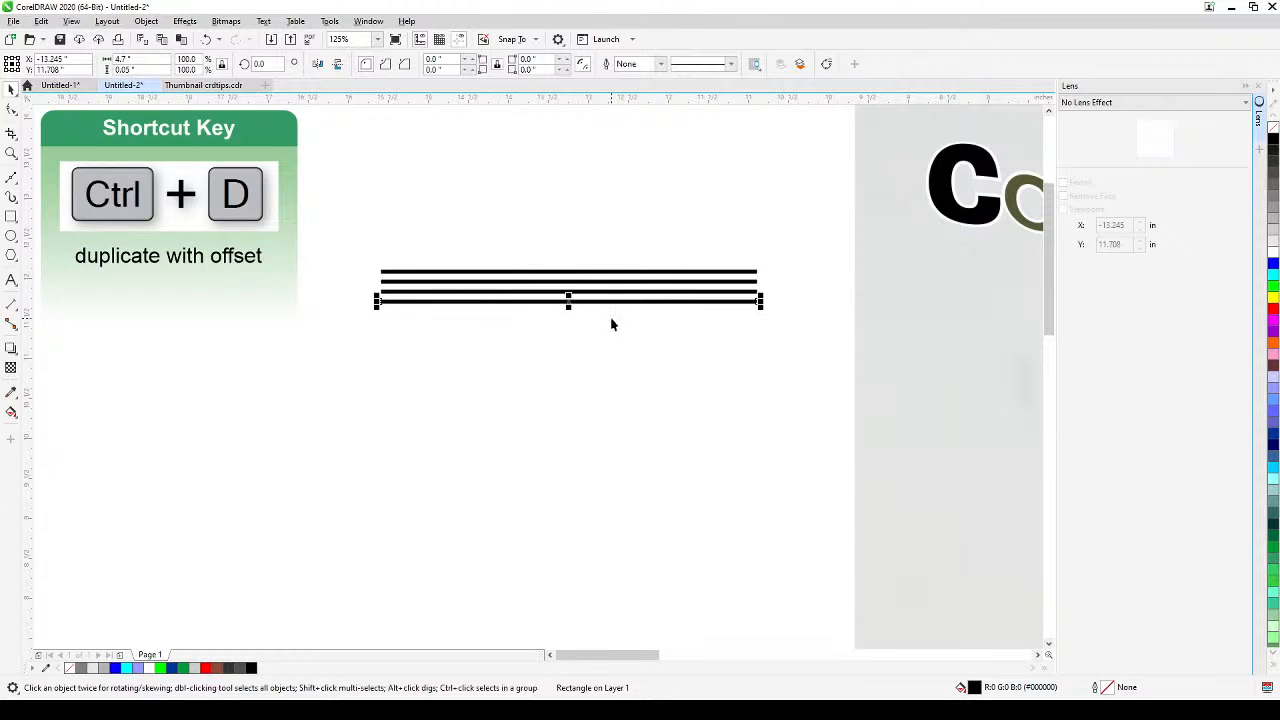
{"action": "key", "text": "ctrl+d"}
{"action": "key", "text": "ctrl+d"}
{"action": "key", "text": "ctrl+d"}
{"action": "key", "text": "ctrl+d"}
{"action": "key", "text": "ctrl+d"}
{"action": "key", "text": "ctrl+d"}
{"action": "key", "text": "ctrl+d"}
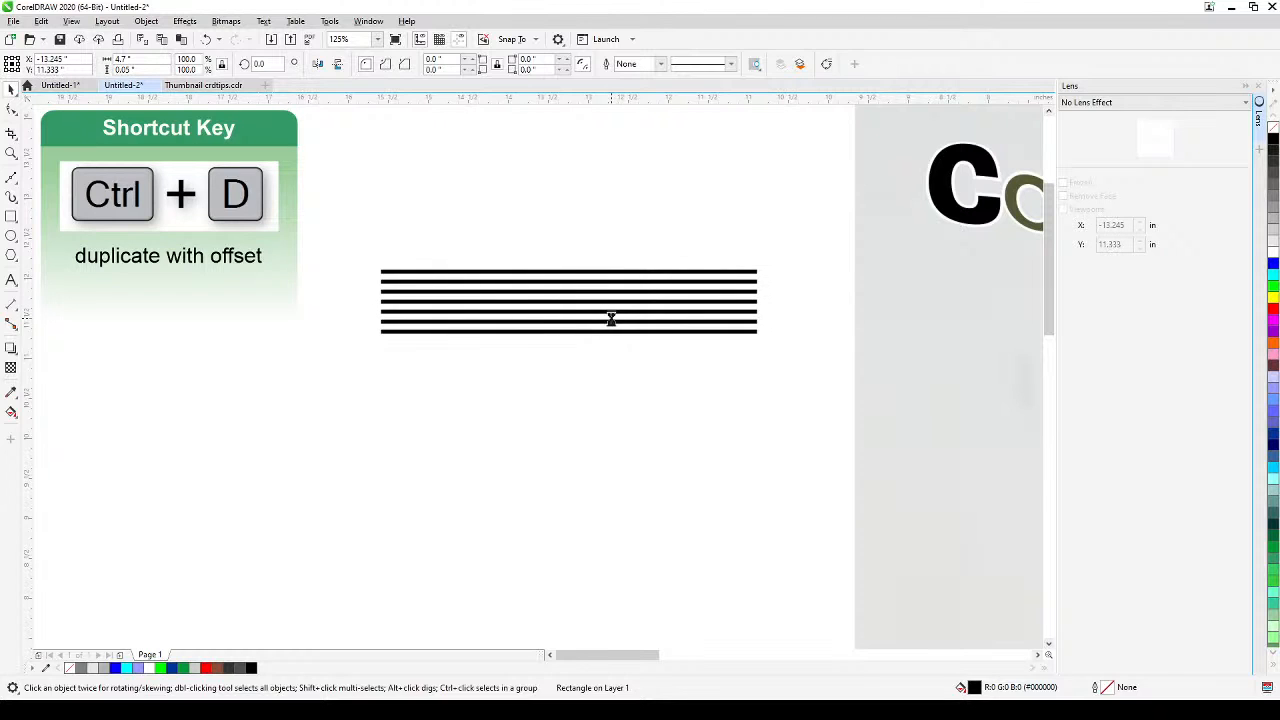
{"action": "left_click", "coordinate": [600, 256]}
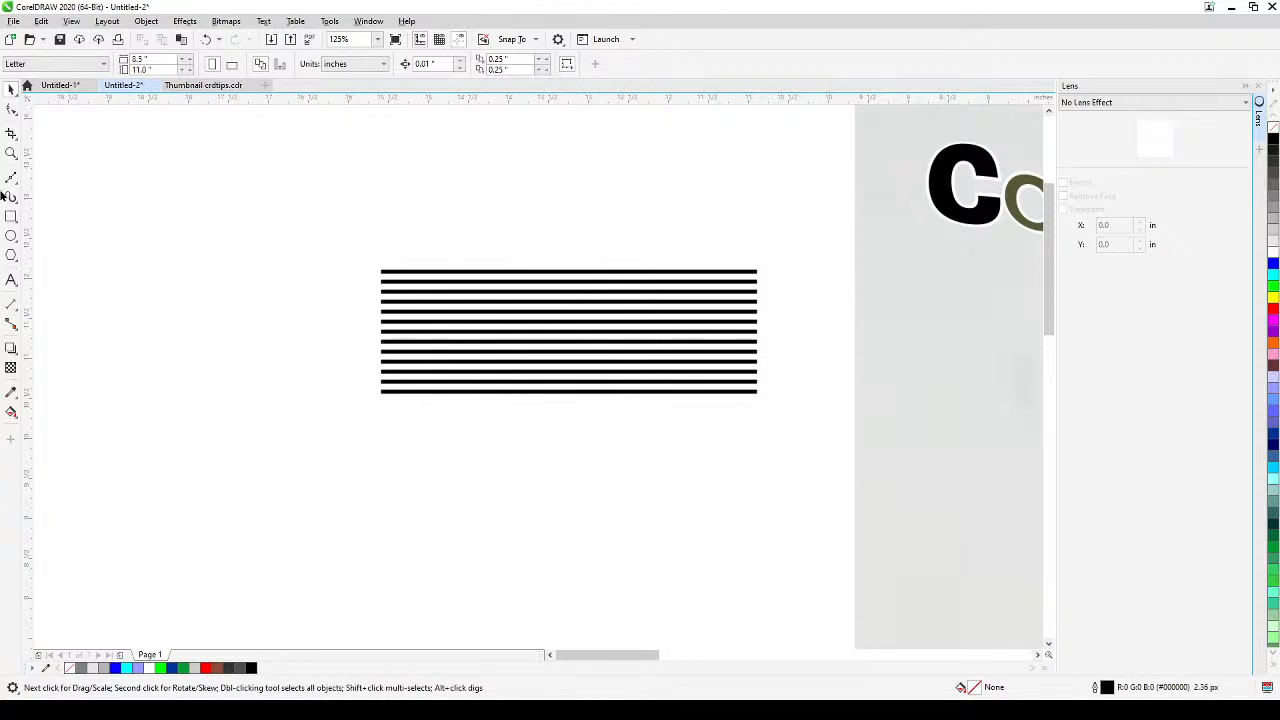
Draw an unfilled rectangle about 4.77 by 1.69 inches around the whole stack of bars and remove its outline
{"action": "left_click", "coordinate": [11, 152]}
{"action": "left_click_drag", "start_coordinate": [369, 245], "coordinate": [783, 431]}
{"action": "left_click", "coordinate": [11, 88]}
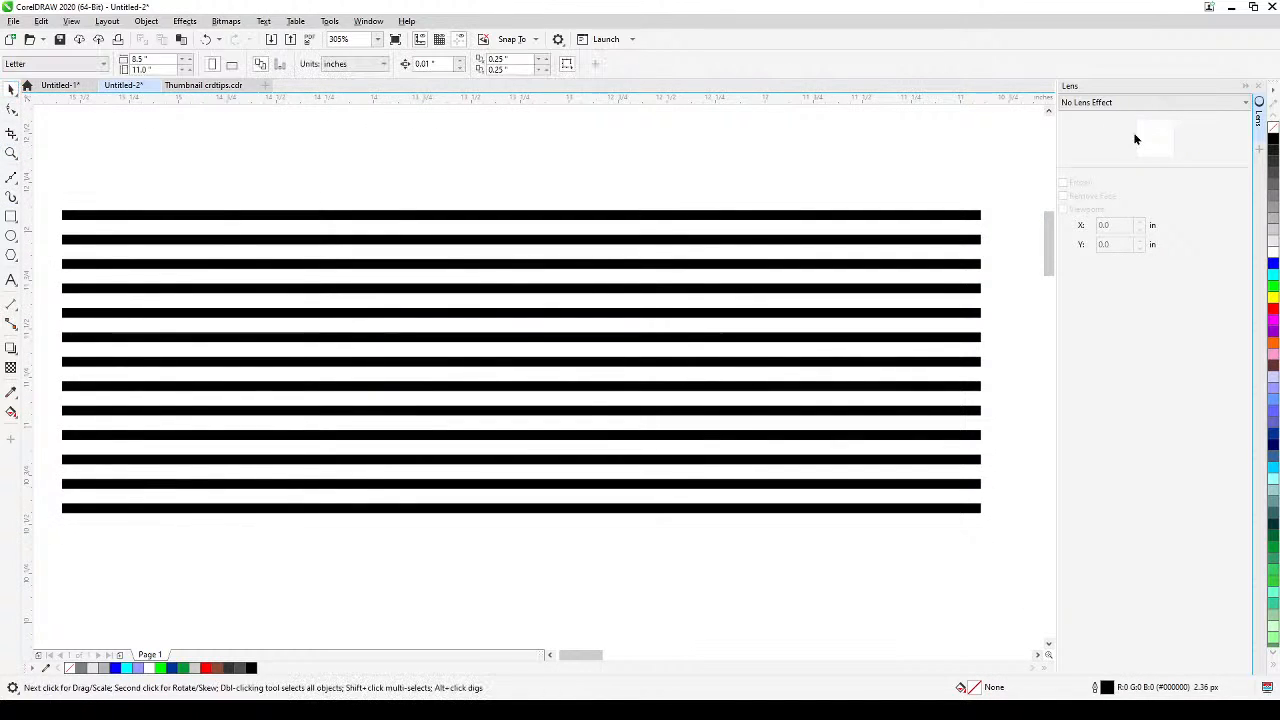
{"action": "left_click", "coordinate": [1165, 101]}
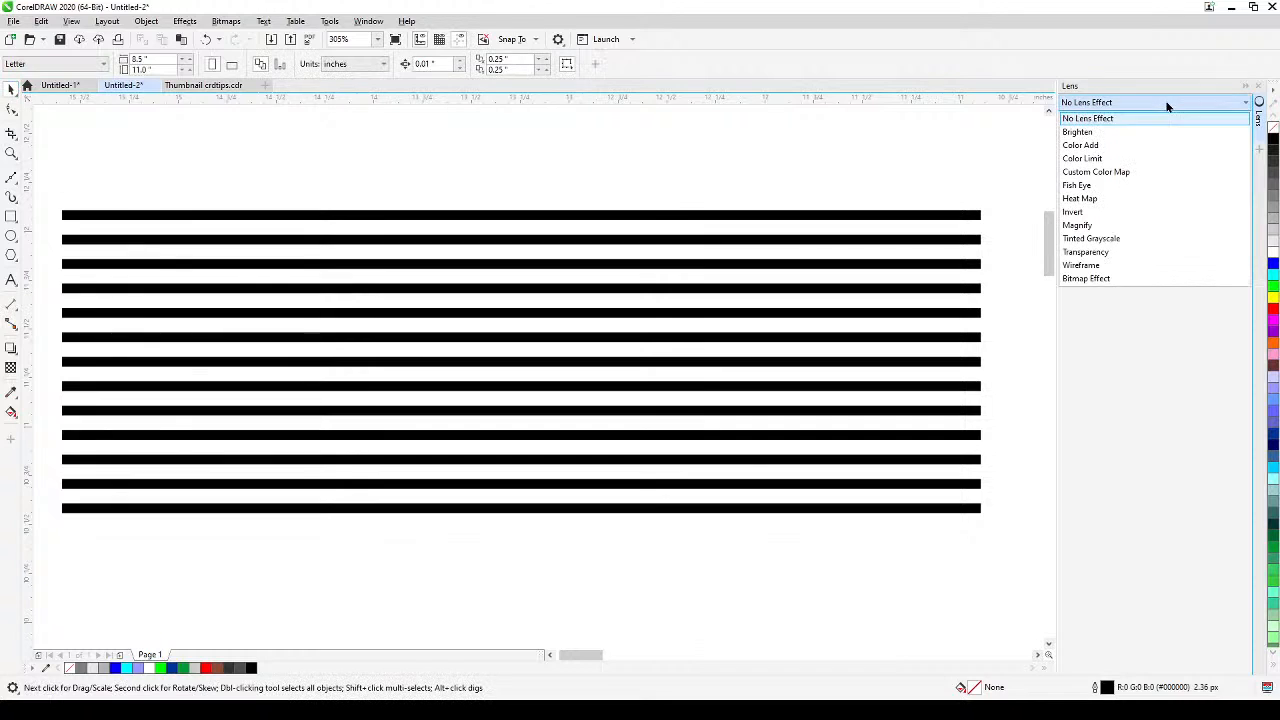
{"action": "left_click", "coordinate": [1119, 277]}
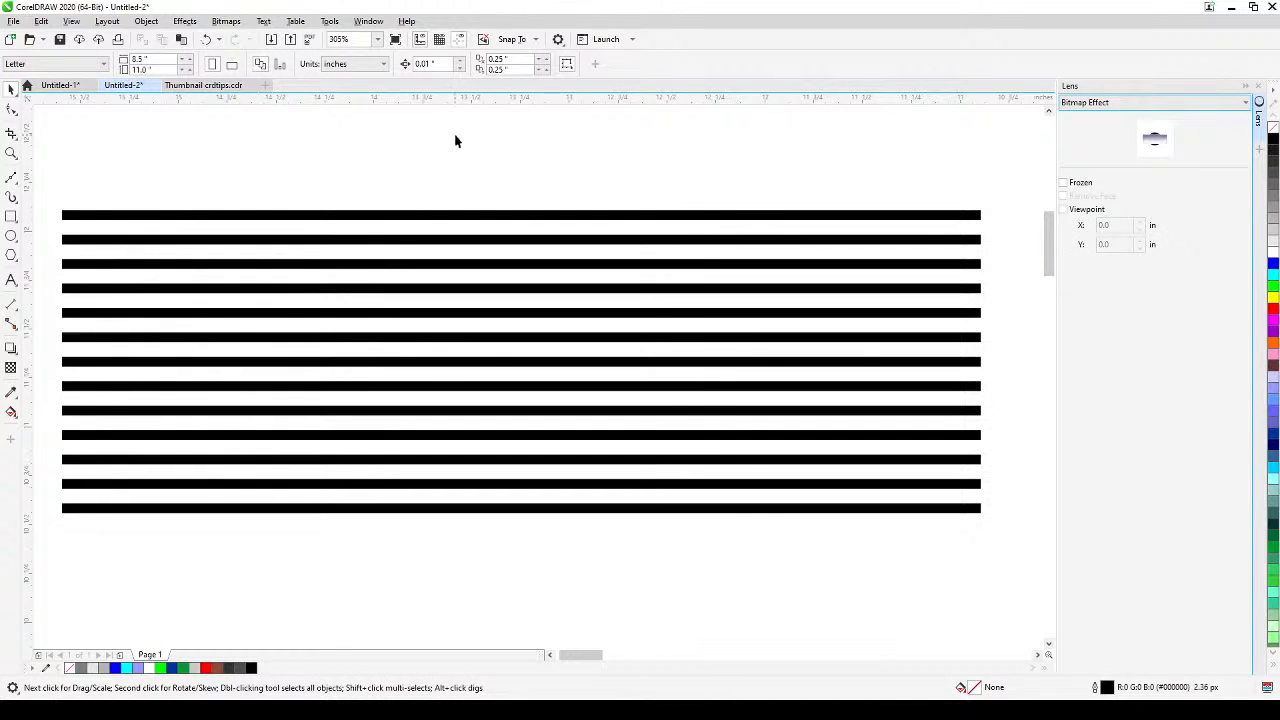
{"action": "left_click", "coordinate": [11, 216]}
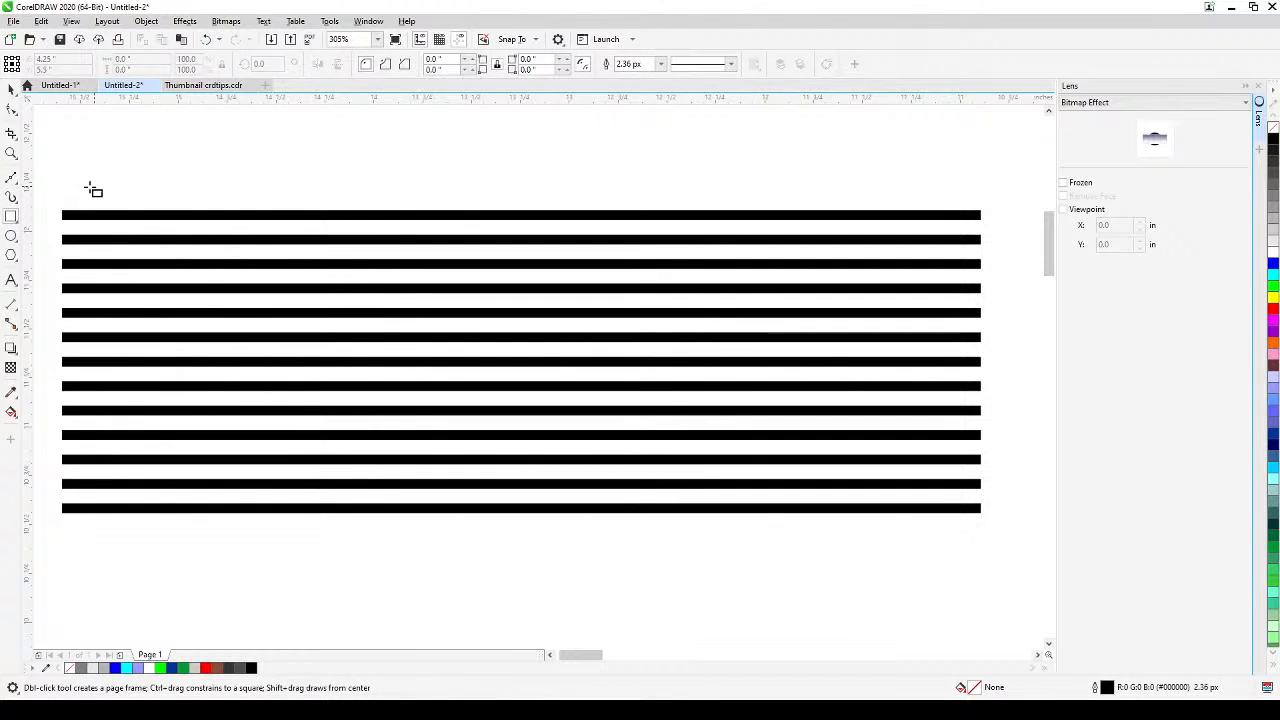
{"action": "left_click_drag", "start_coordinate": [57, 194], "coordinate": [998, 530]}
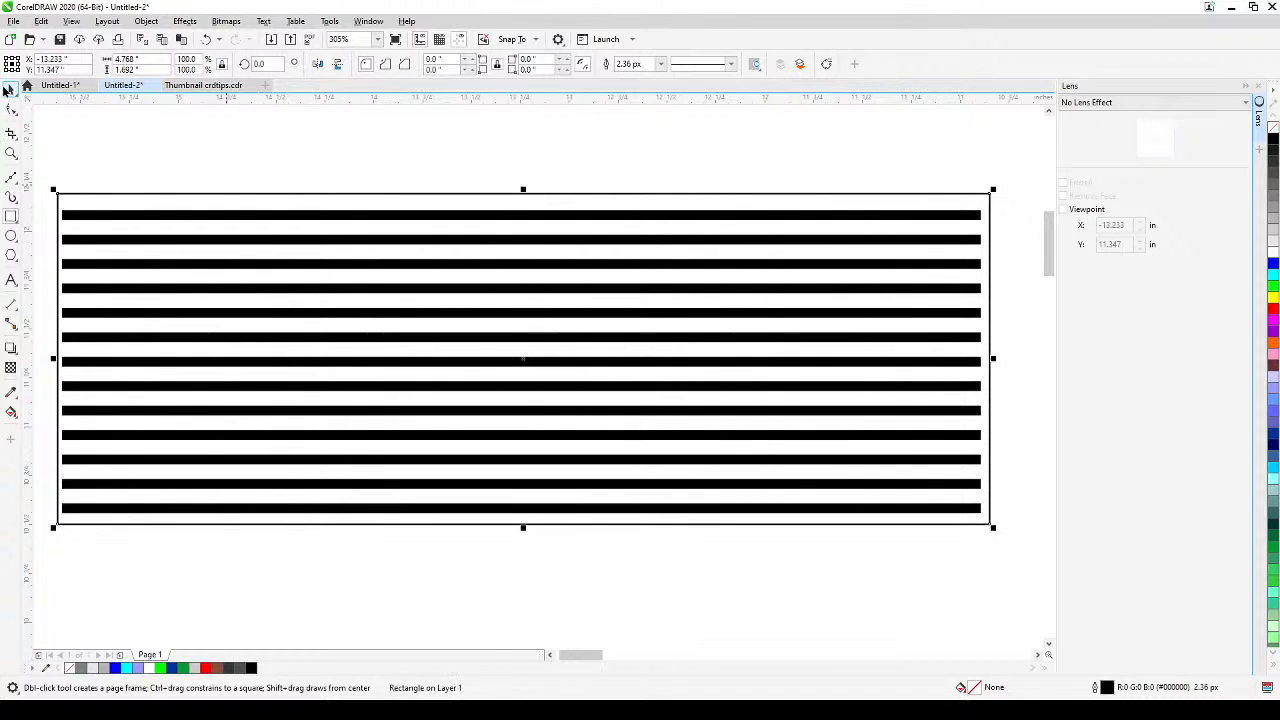
{"action": "key", "text": "space"}
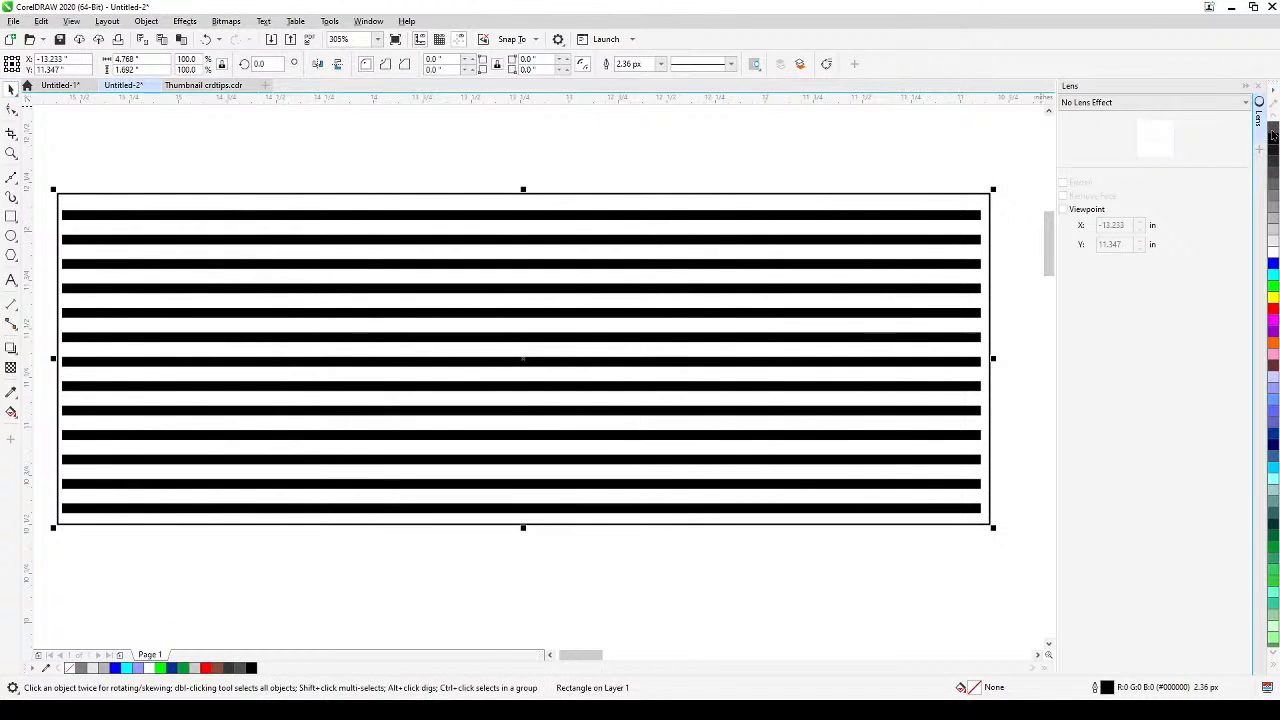
{"action": "right_click", "coordinate": [1273, 130]}
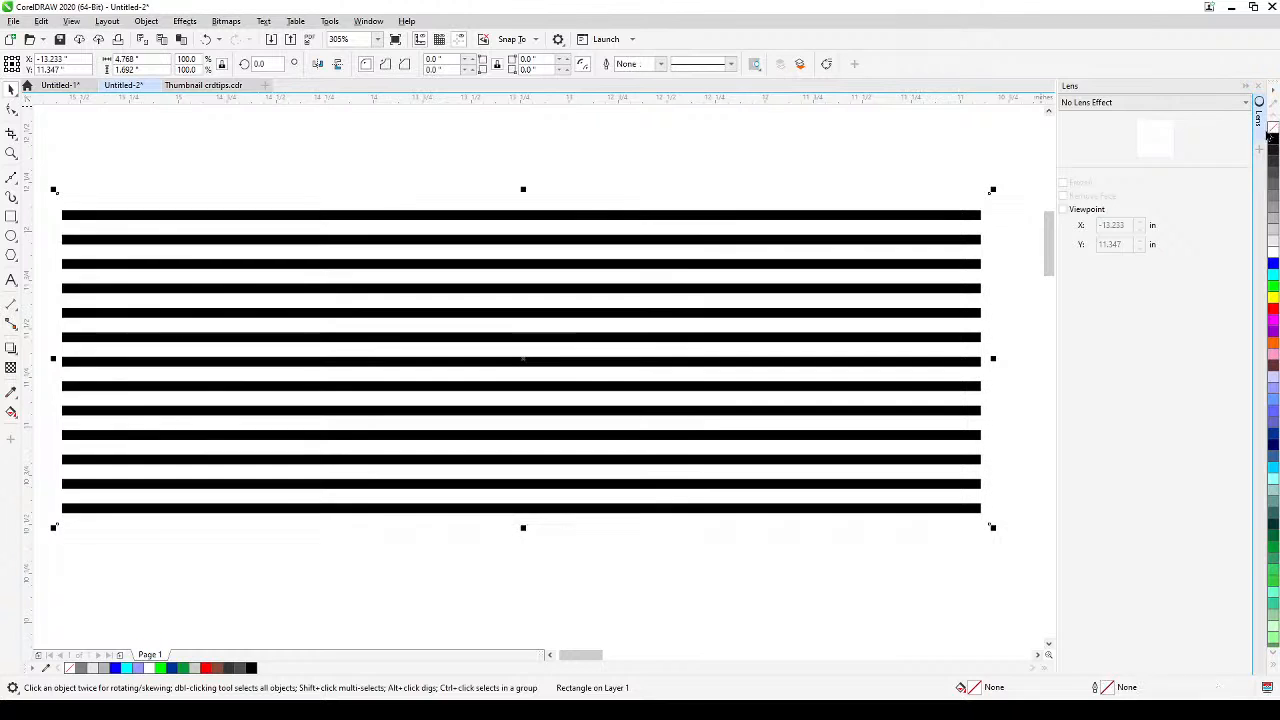
Apply a Bitmap Effect lens to the rectangle covering the striped bars
{"action": "left_click", "coordinate": [184, 22]}
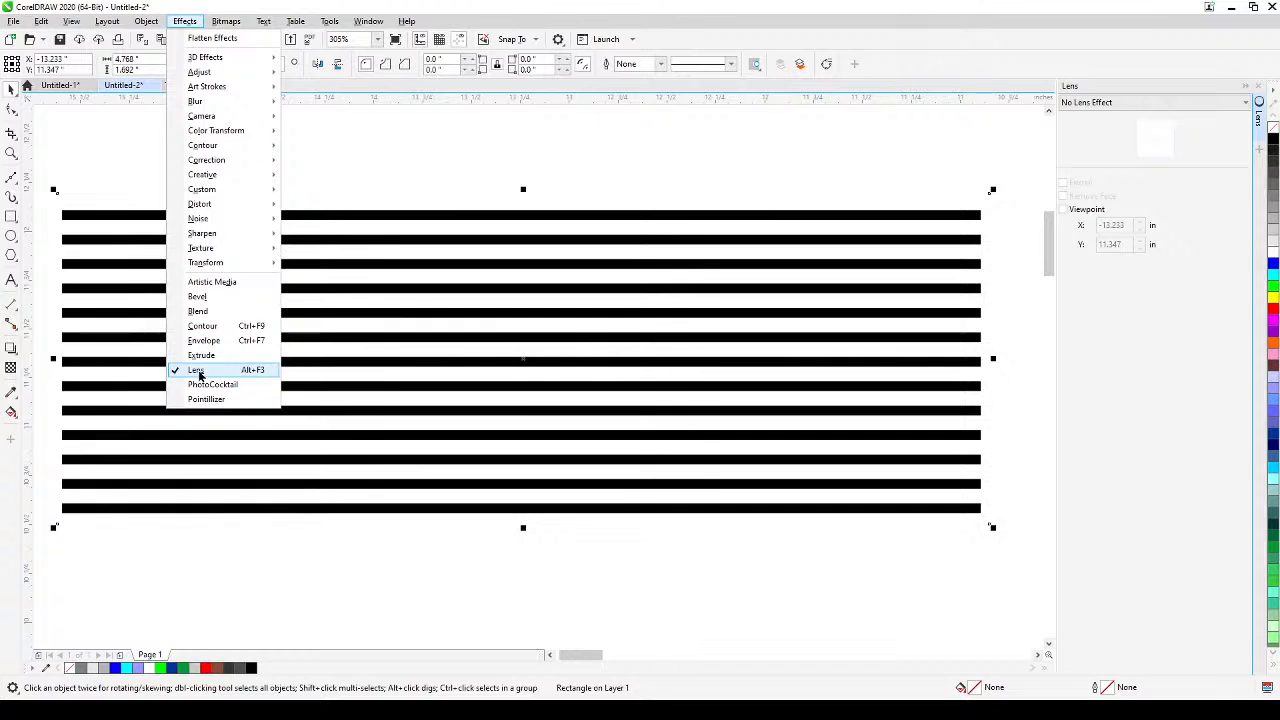
{"action": "left_click", "coordinate": [1135, 103]}
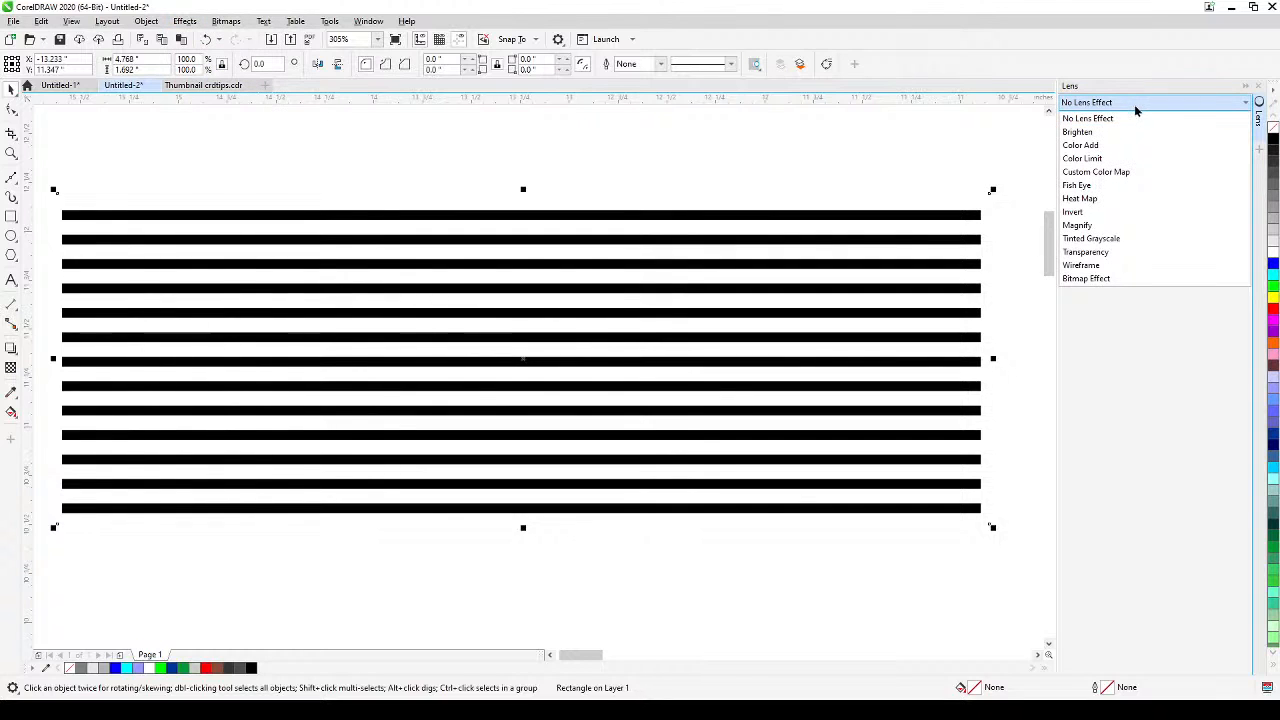
{"action": "left_click", "coordinate": [1104, 279]}
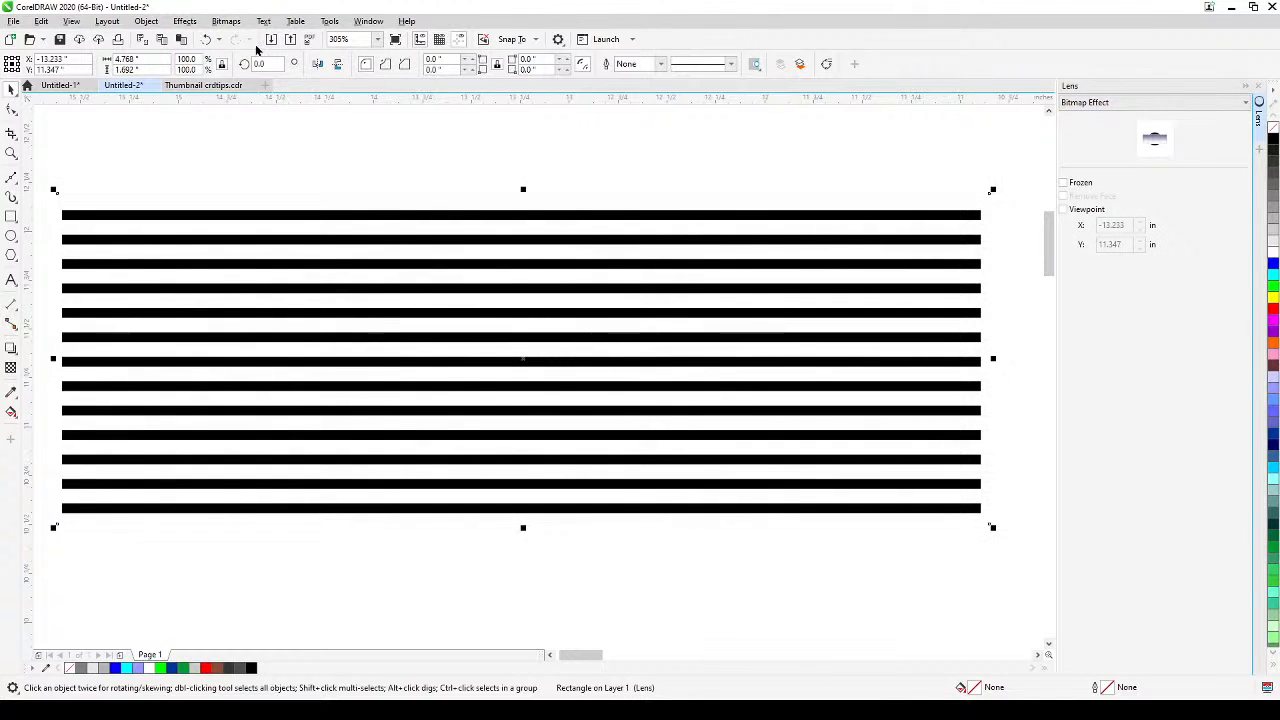
Add a Mesh Warp effect to the lens over the stripes, reset its mesh, and set the gridlines to 7
{"action": "left_click", "coordinate": [184, 21]}
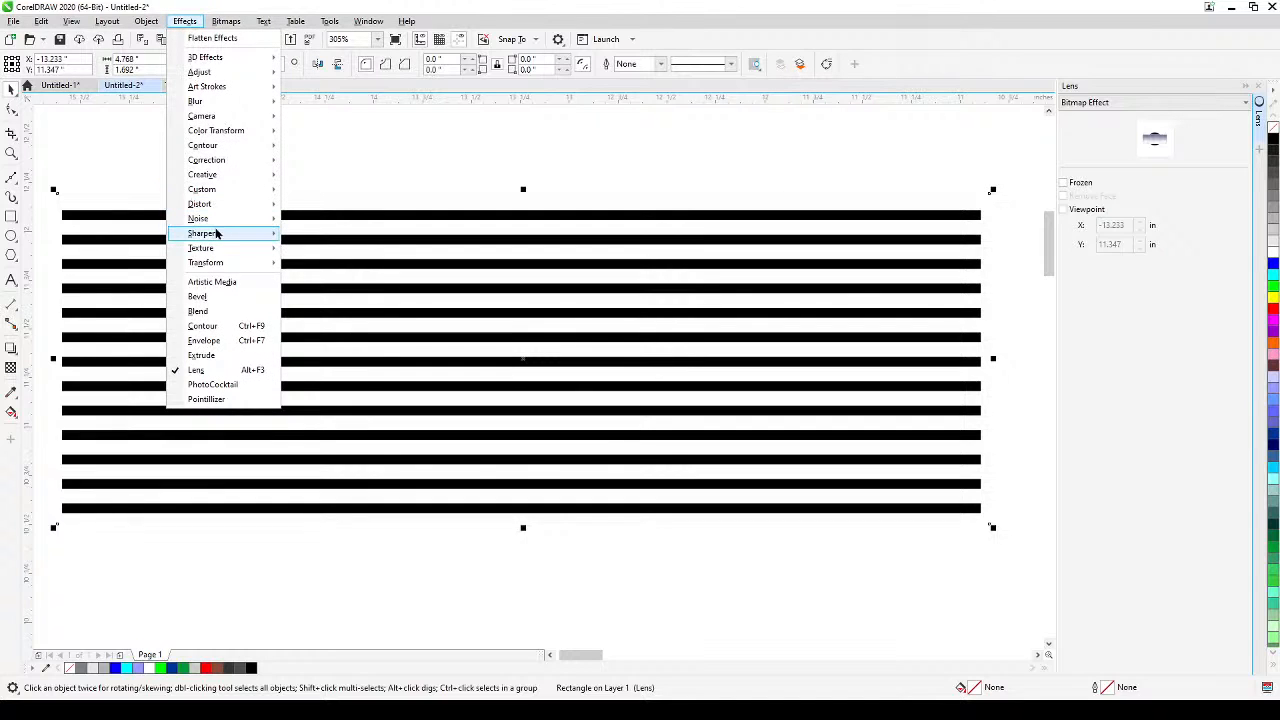
{"action": "mouse_move", "coordinate": [217, 205]}
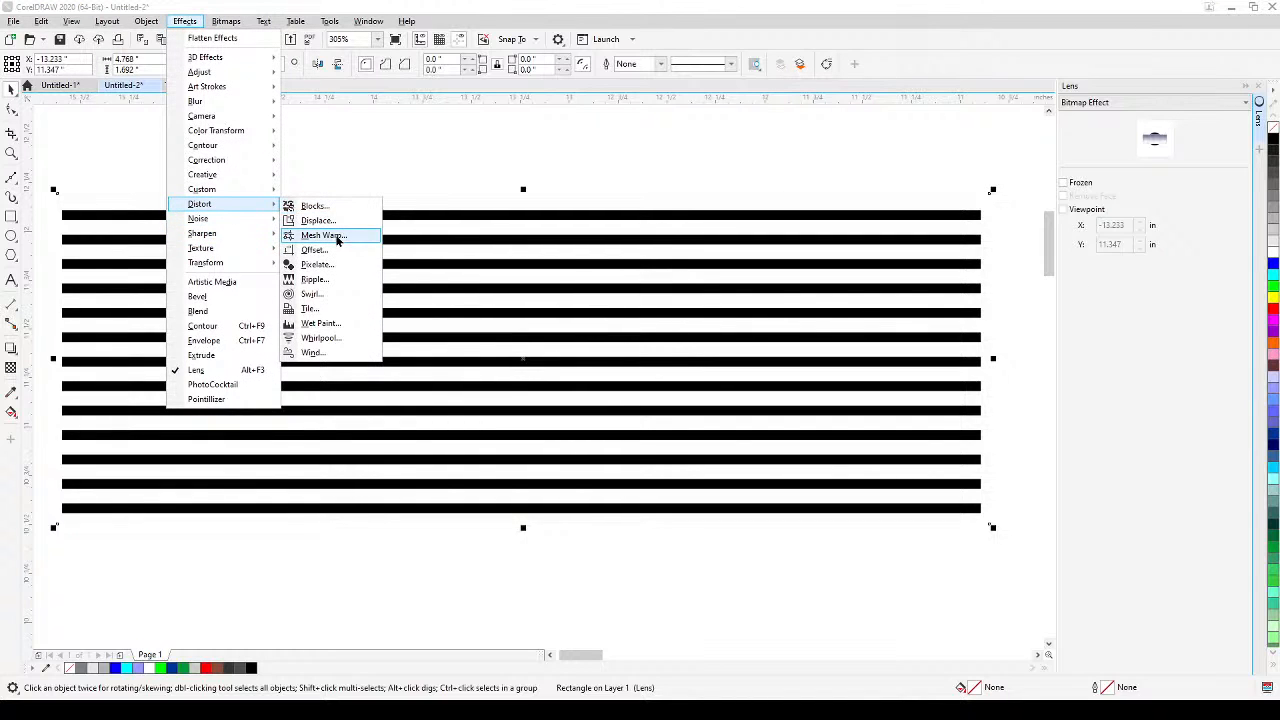
{"action": "left_click", "coordinate": [330, 236]}
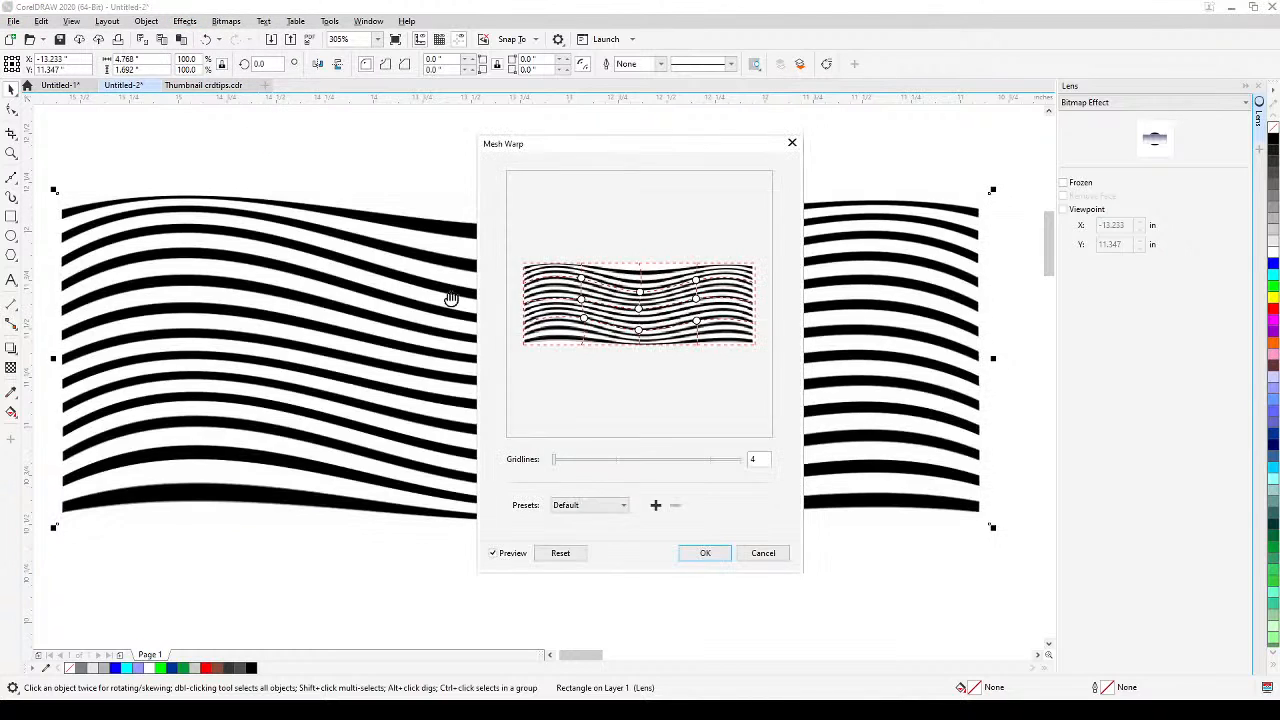
{"action": "left_click", "coordinate": [563, 553]}
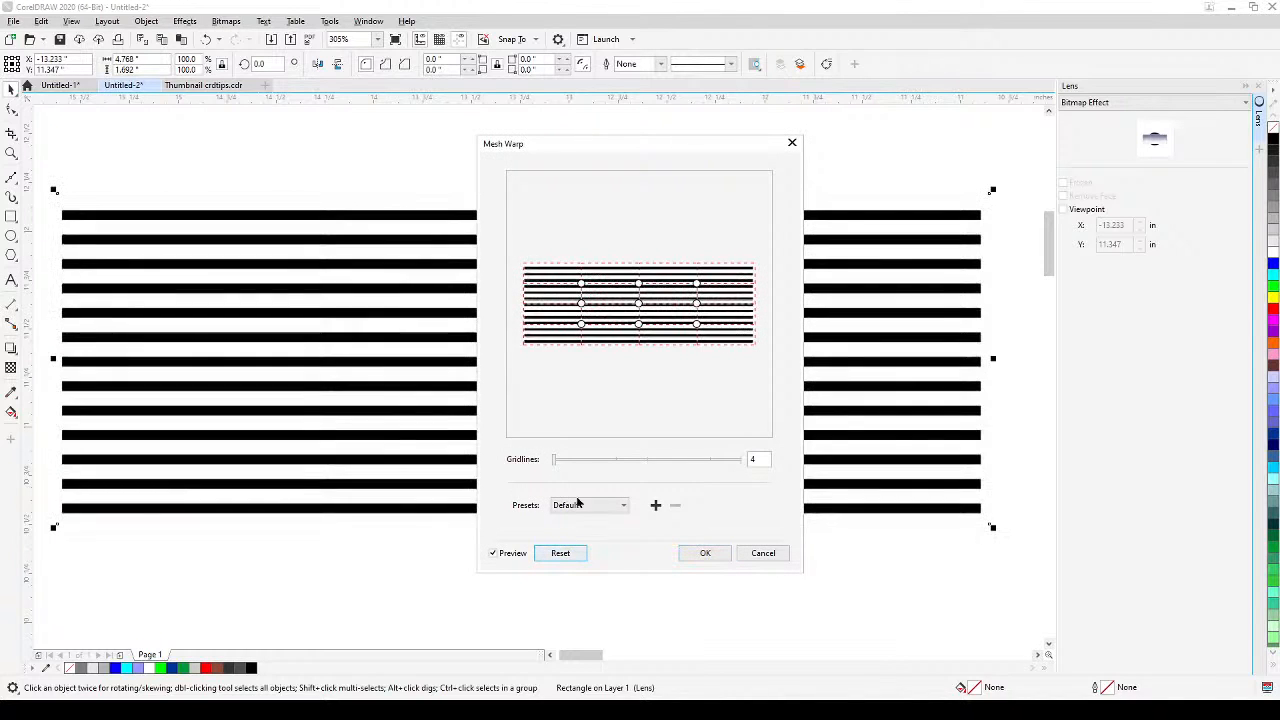
{"action": "left_click_drag", "start_coordinate": [652, 153], "coordinate": [850, 162]}
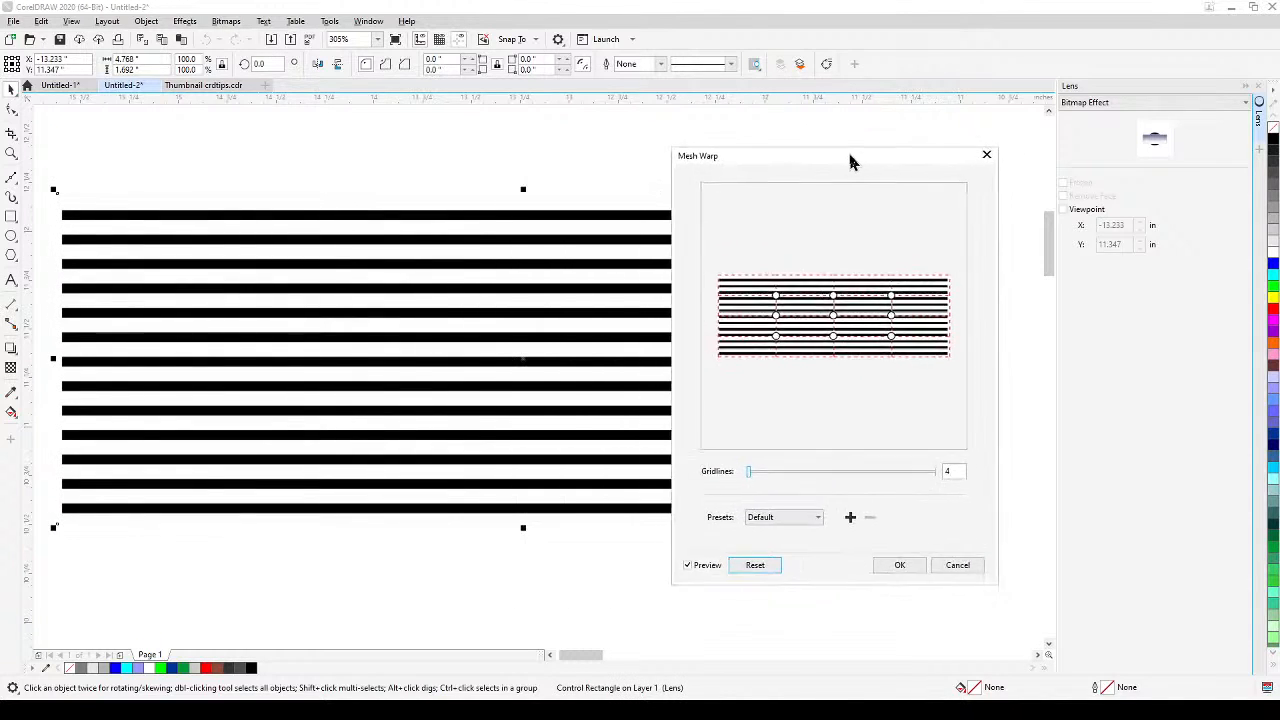
{"action": "left_click", "coordinate": [795, 474]}
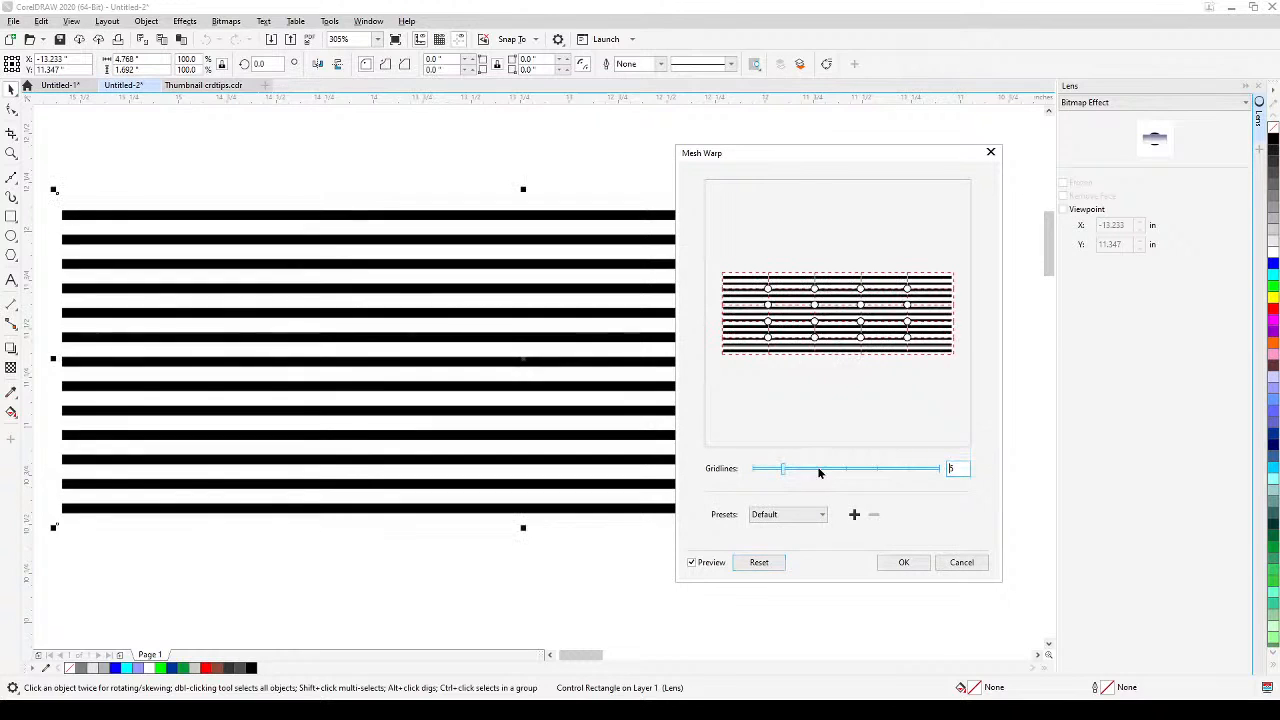
{"action": "left_click", "coordinate": [822, 474]}
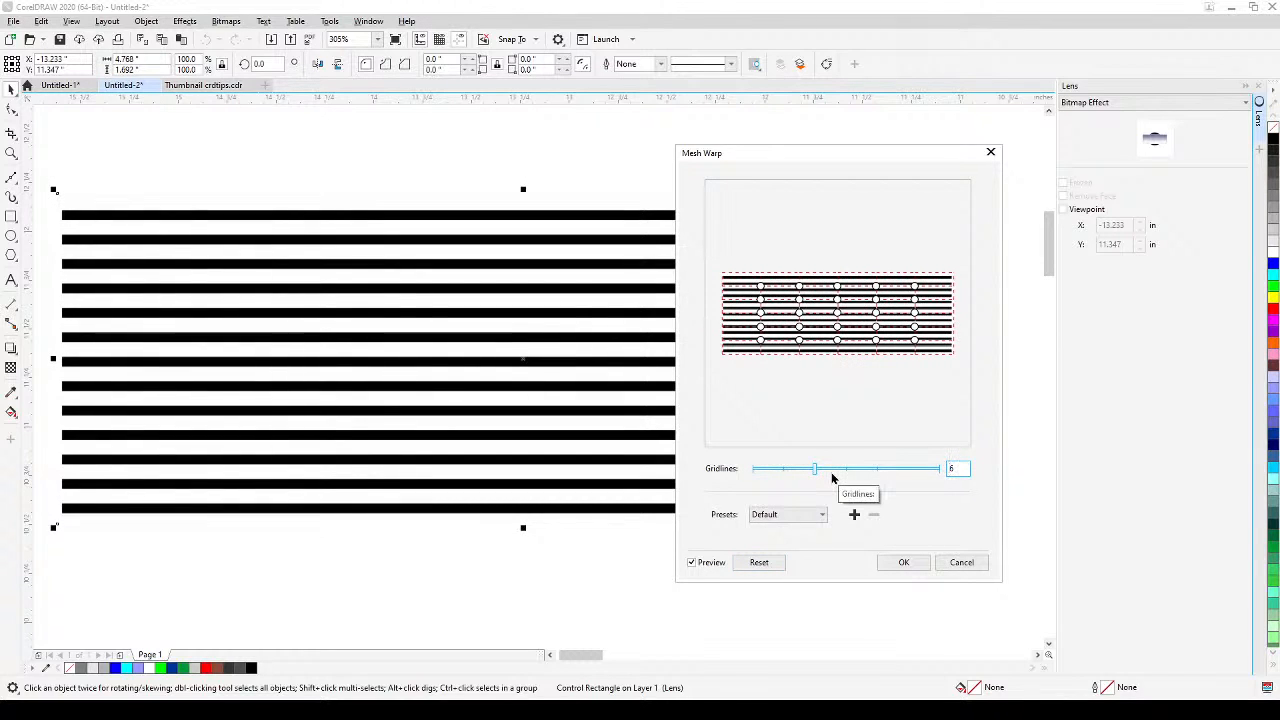
{"action": "left_click", "coordinate": [838, 470]}
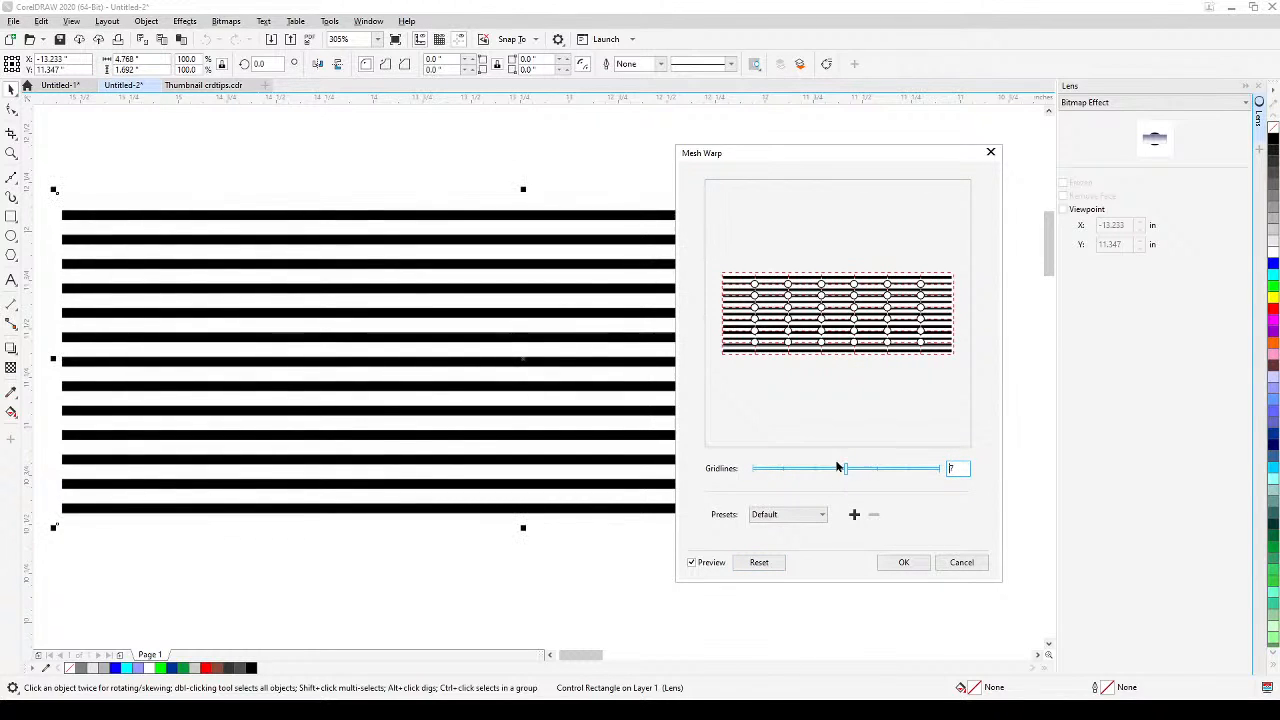
Shift mesh nodes slightly up and down across the grid to bend the straight stripes into irregular waves
{"action": "left_click", "coordinate": [755, 286]}
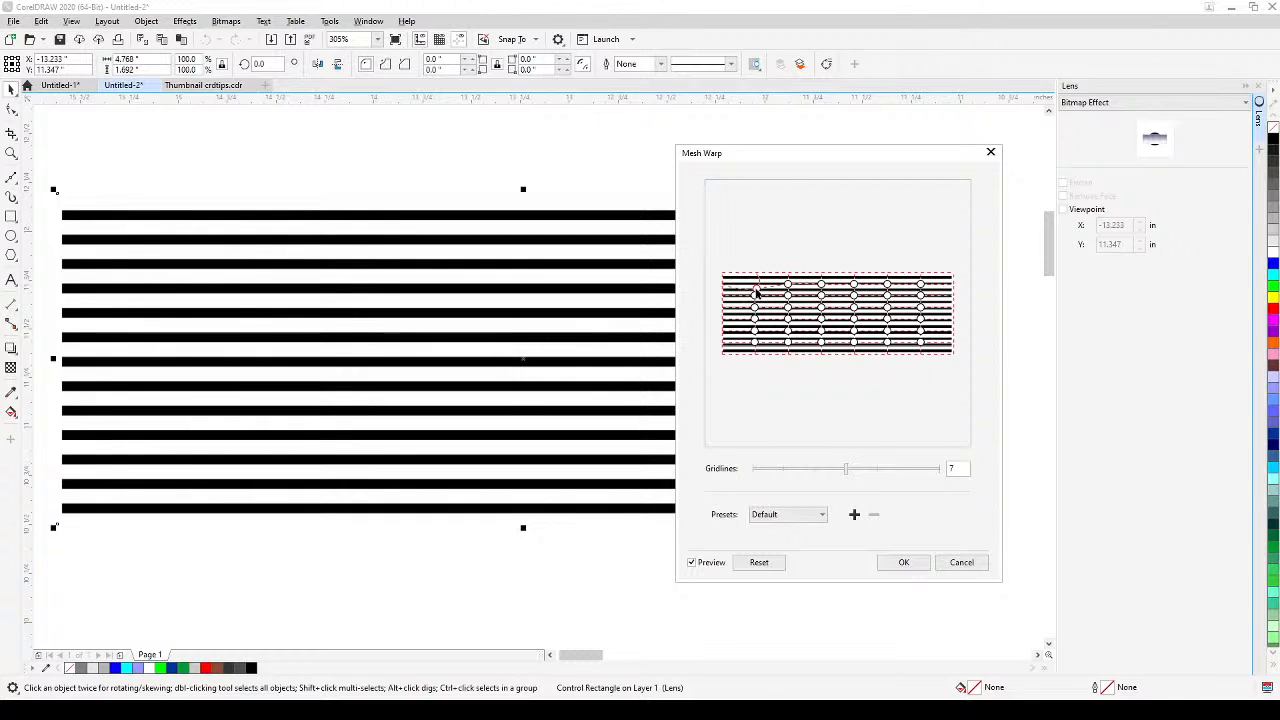
{"action": "left_click_drag", "start_coordinate": [756, 288], "coordinate": [923, 280]}
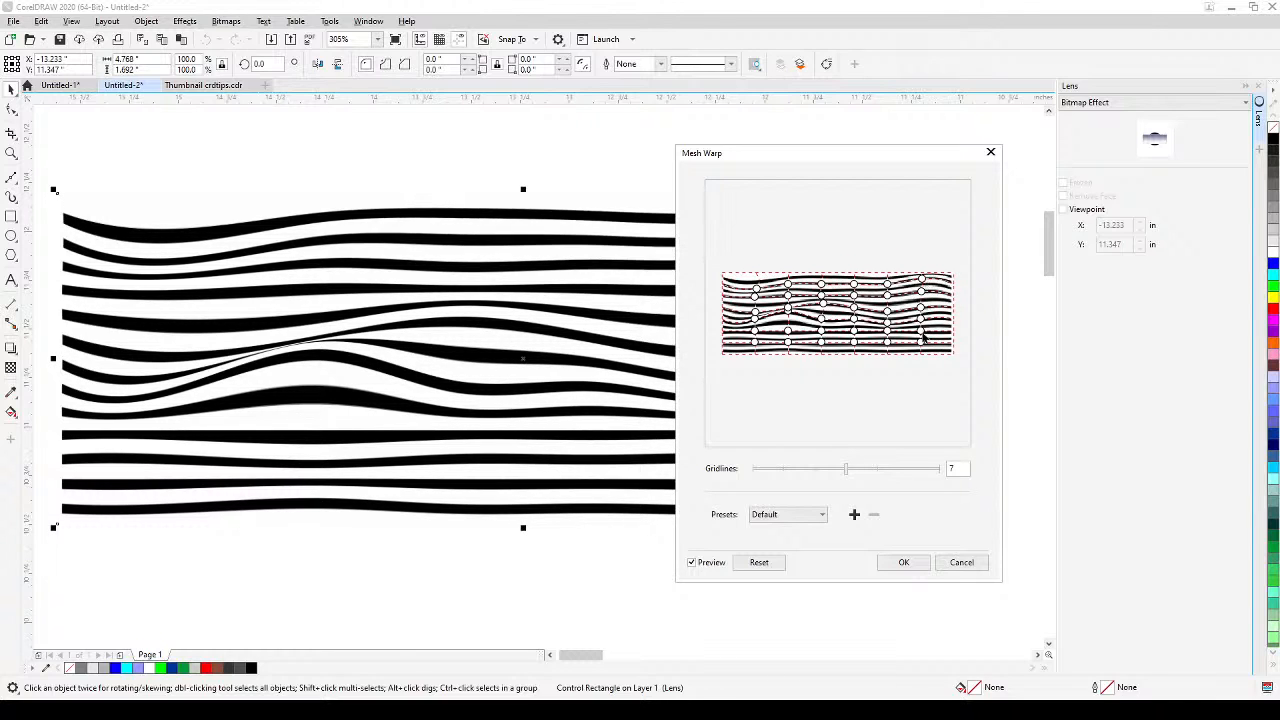
{"action": "left_click_drag", "start_coordinate": [921, 343], "coordinate": [921, 327]}
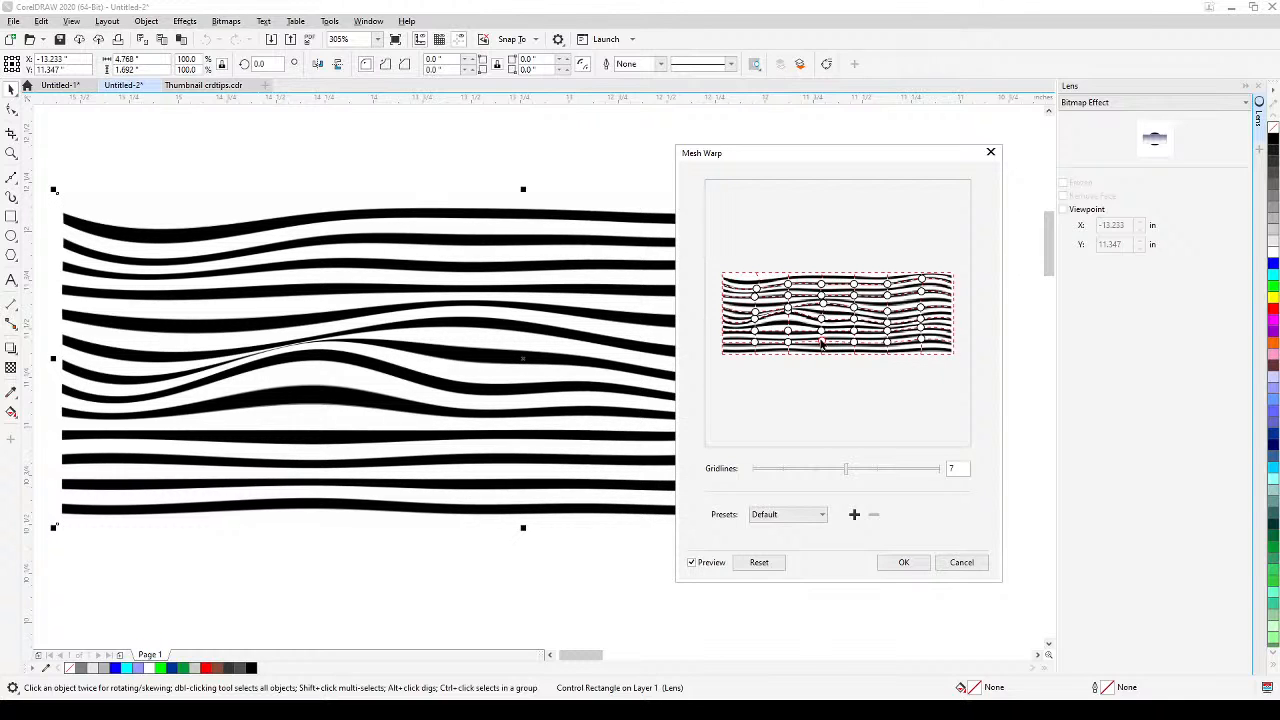
{"action": "left_click_drag", "start_coordinate": [822, 343], "coordinate": [855, 335]}
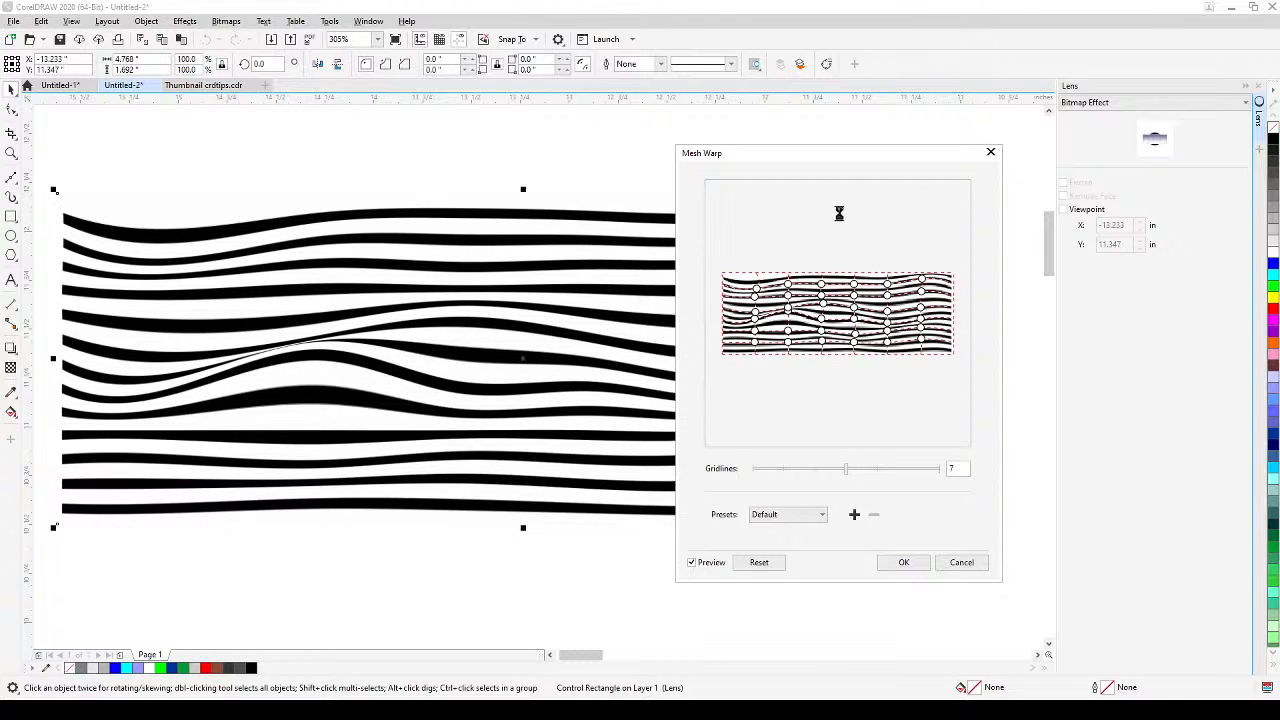
{"action": "left_click_drag", "start_coordinate": [837, 160], "coordinate": [1020, 134]}
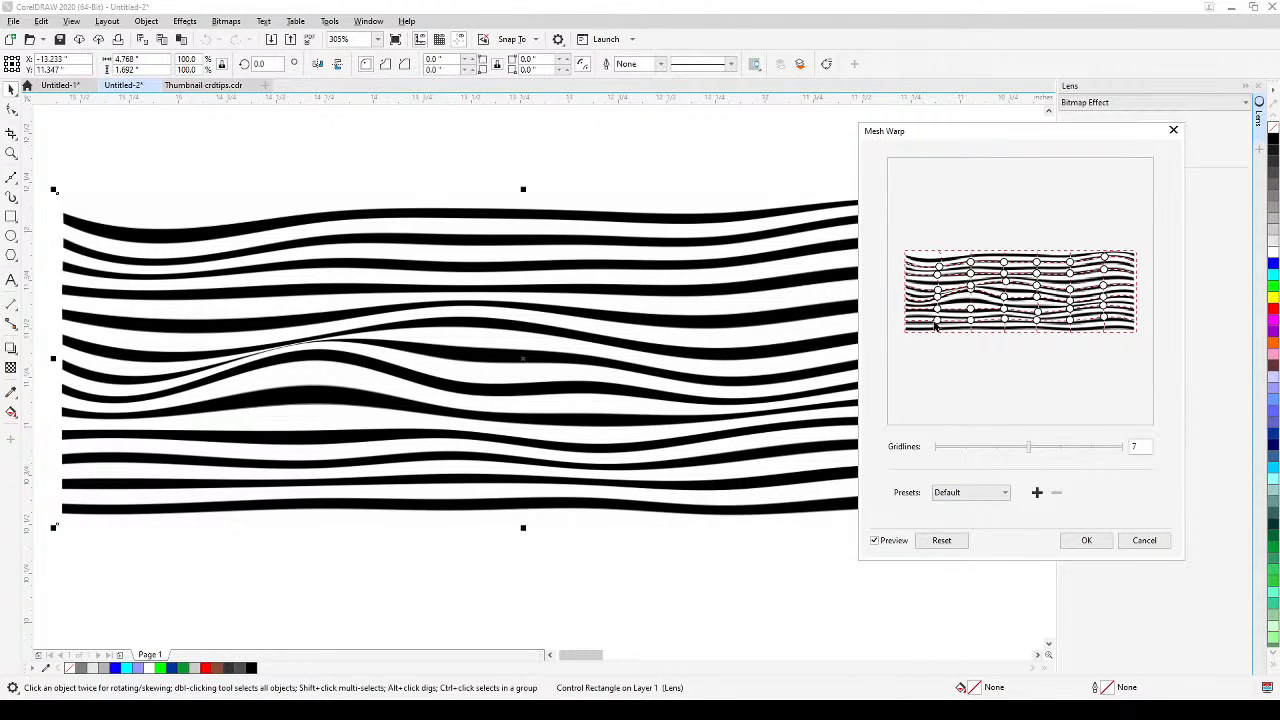
{"action": "left_click_drag", "start_coordinate": [937, 325], "coordinate": [935, 322]}
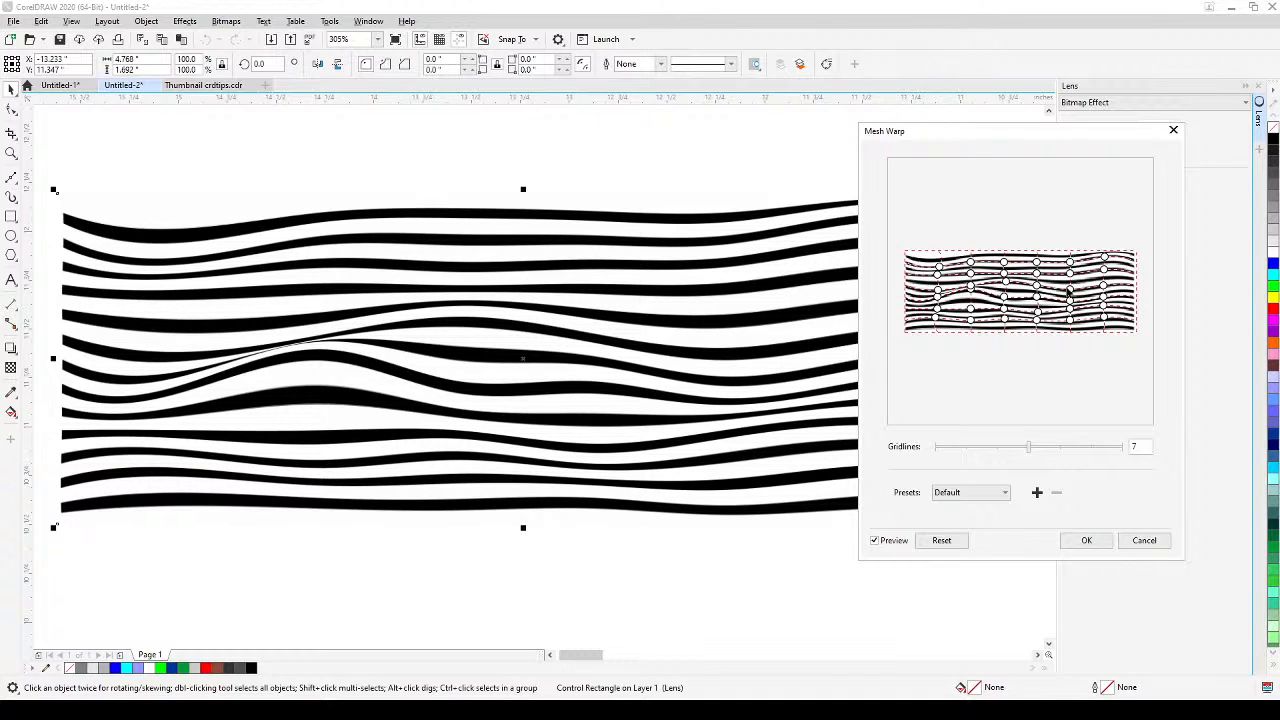
{"action": "left_click_drag", "start_coordinate": [1104, 270], "coordinate": [1103, 262]}
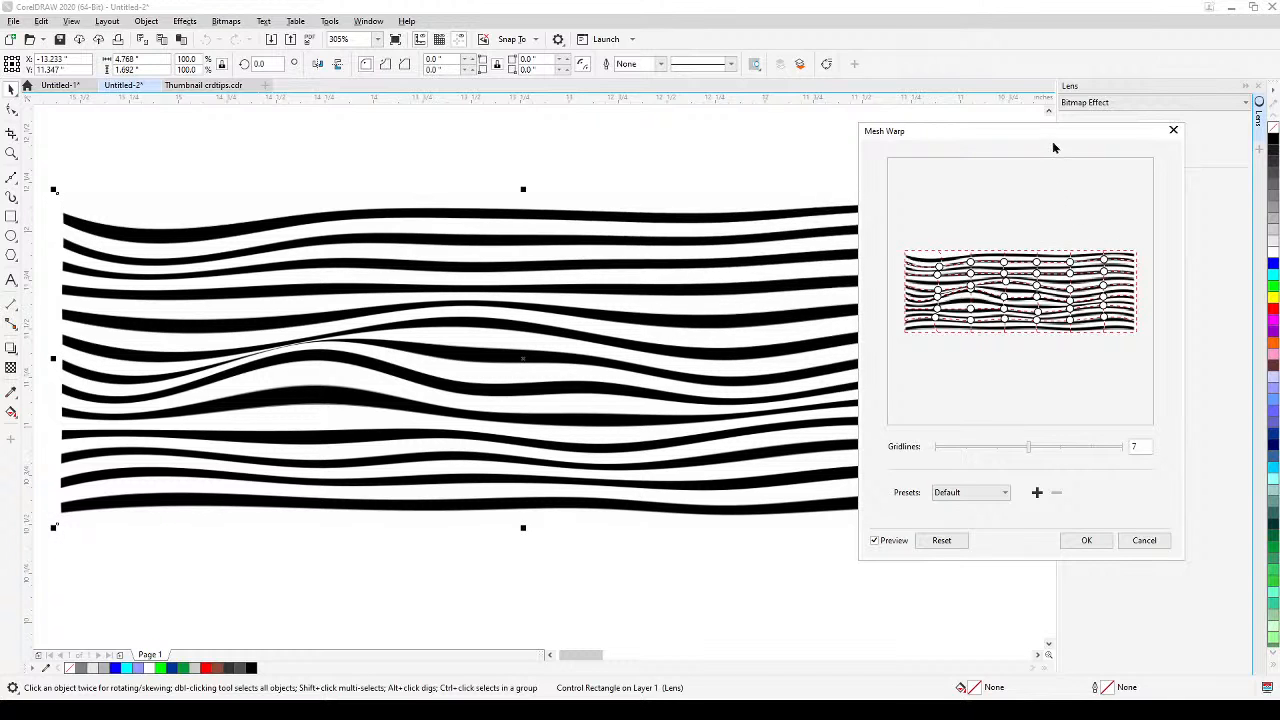
Save the current mesh as a Mesh Warp preset named wave and select that preset
{"action": "left_click_drag", "start_coordinate": [1054, 141], "coordinate": [1004, 139]}
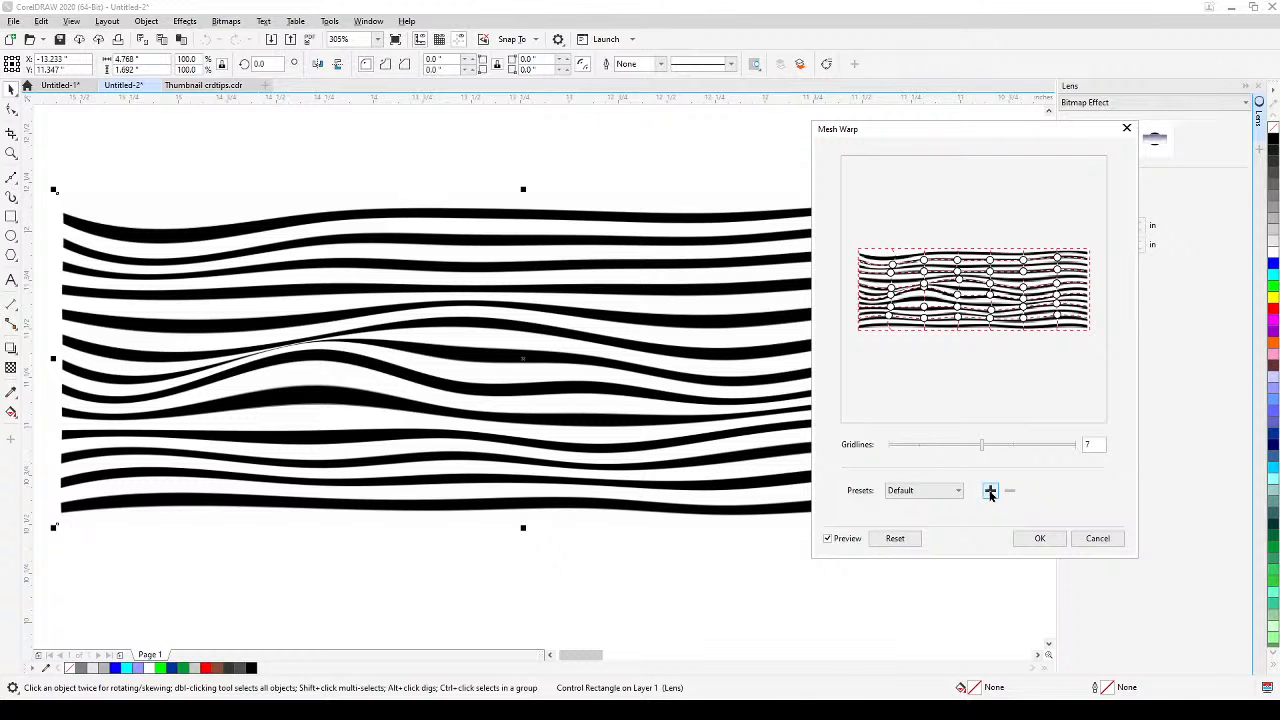
{"action": "left_click", "coordinate": [990, 492]}
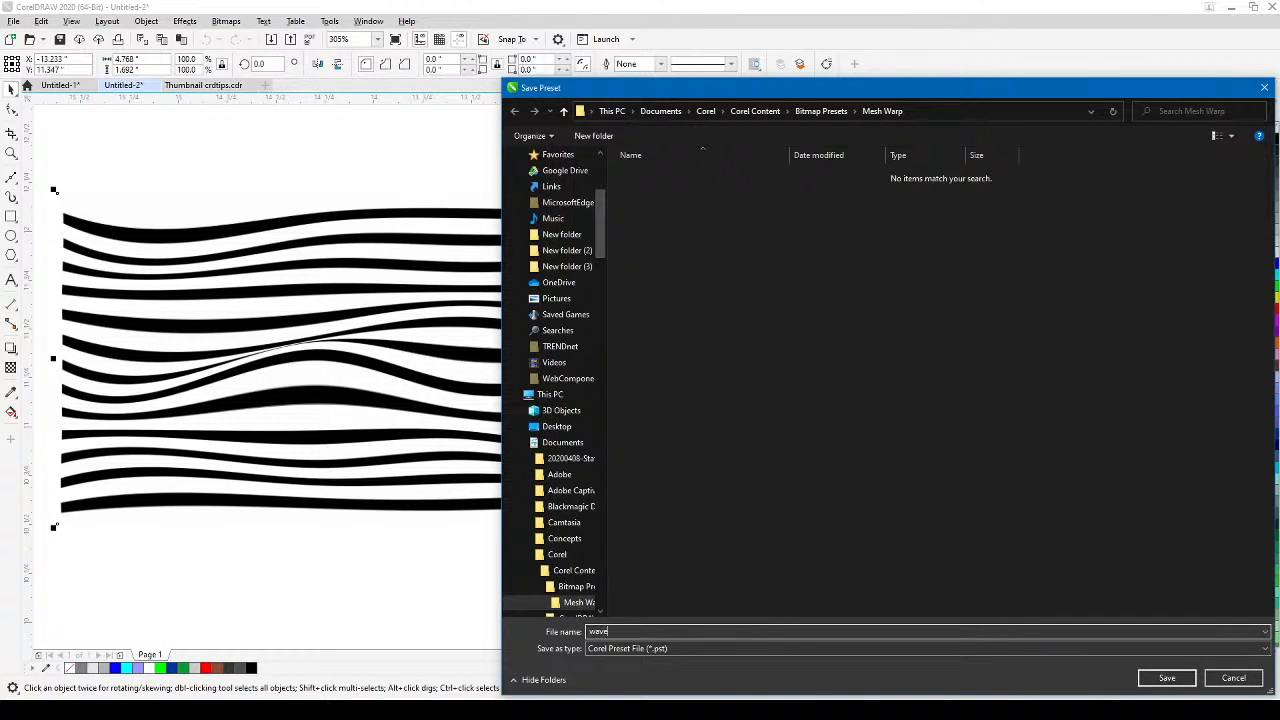
{"action": "left_click", "coordinate": [1167, 678]}
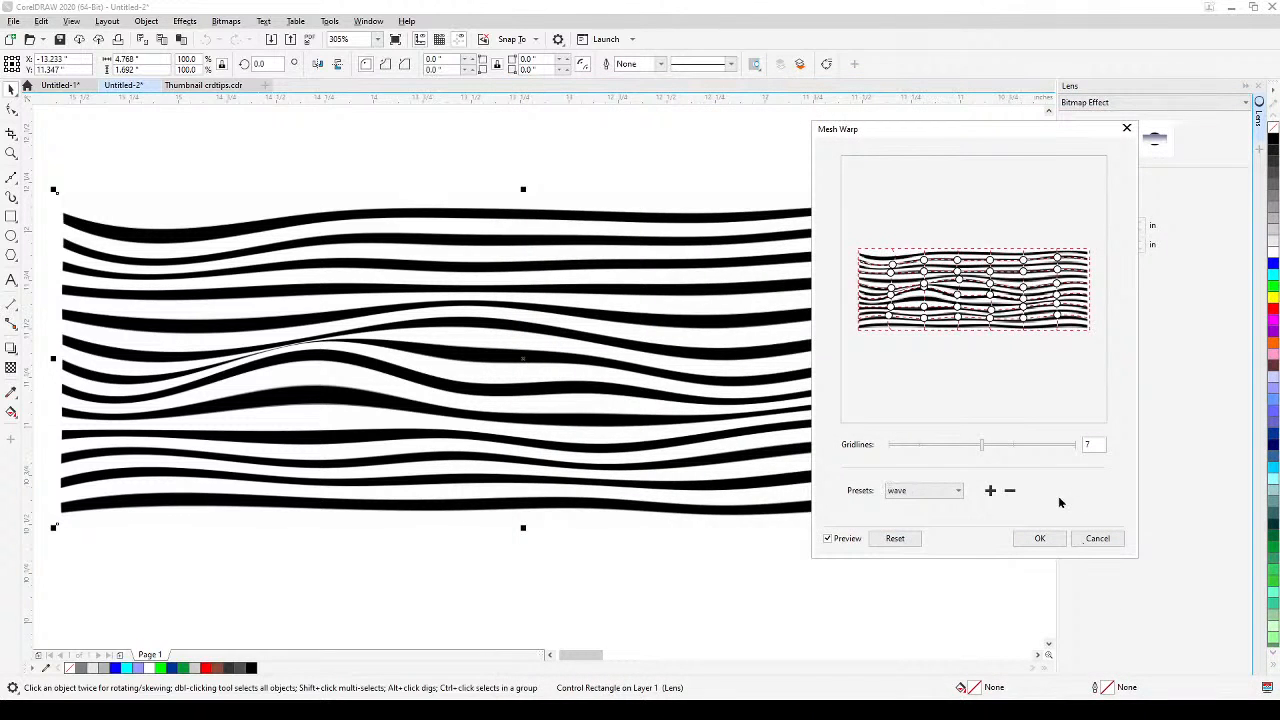
{"action": "left_click", "coordinate": [957, 491]}
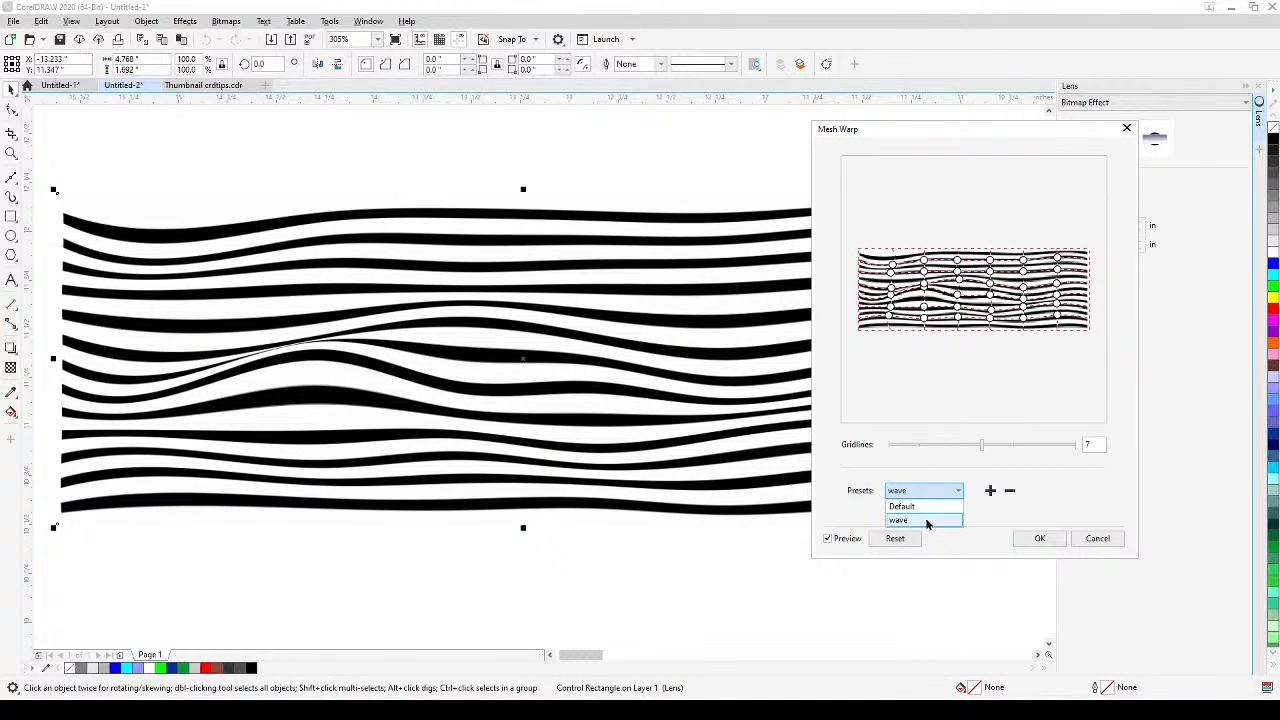
{"action": "left_click", "coordinate": [922, 522]}
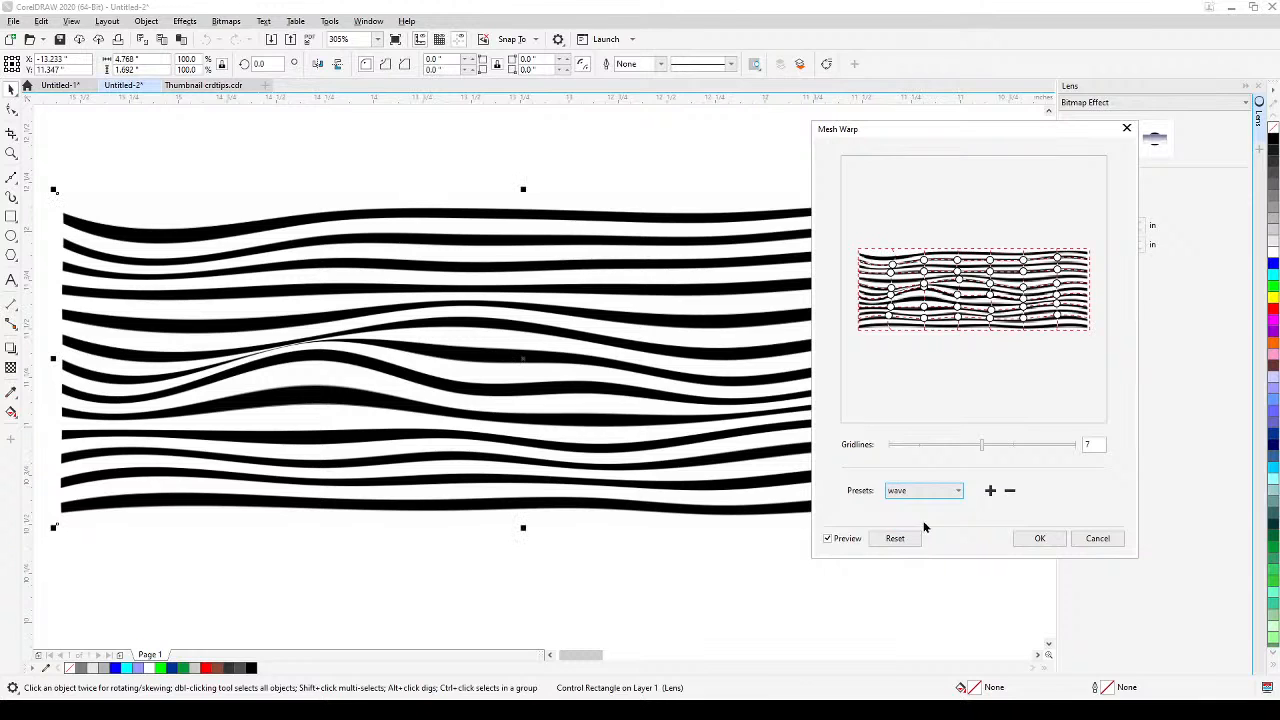
Confirm the Mesh Warp with the wave preset on the stripes' lens and deselect it
{"action": "left_click", "coordinate": [1037, 540]}
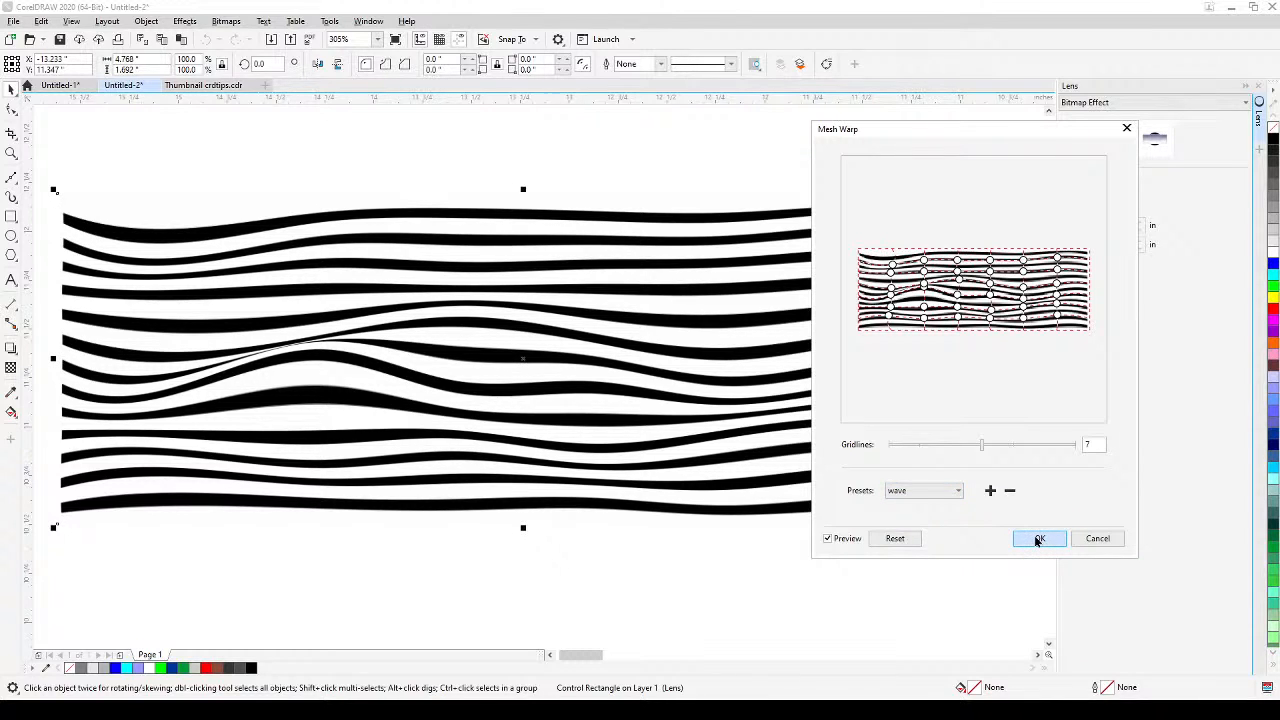
{"action": "scroll", "coordinate": [963, 543], "scroll_direction": "down", "scroll_amount": 2}
{"action": "left_click", "coordinate": [615, 297]}
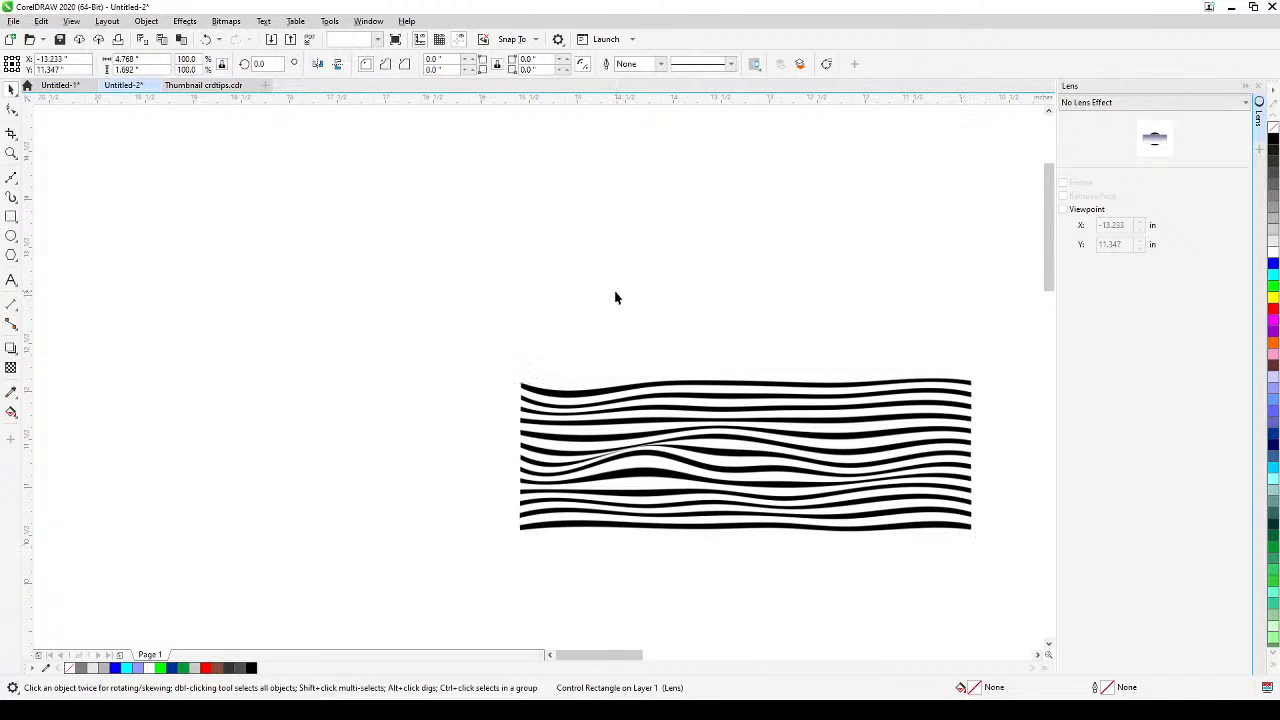
Draw a thin rectangle about 4.52 by 0.04 inches above the wavy stripes and fill it black
{"action": "left_click", "coordinate": [11, 217]}
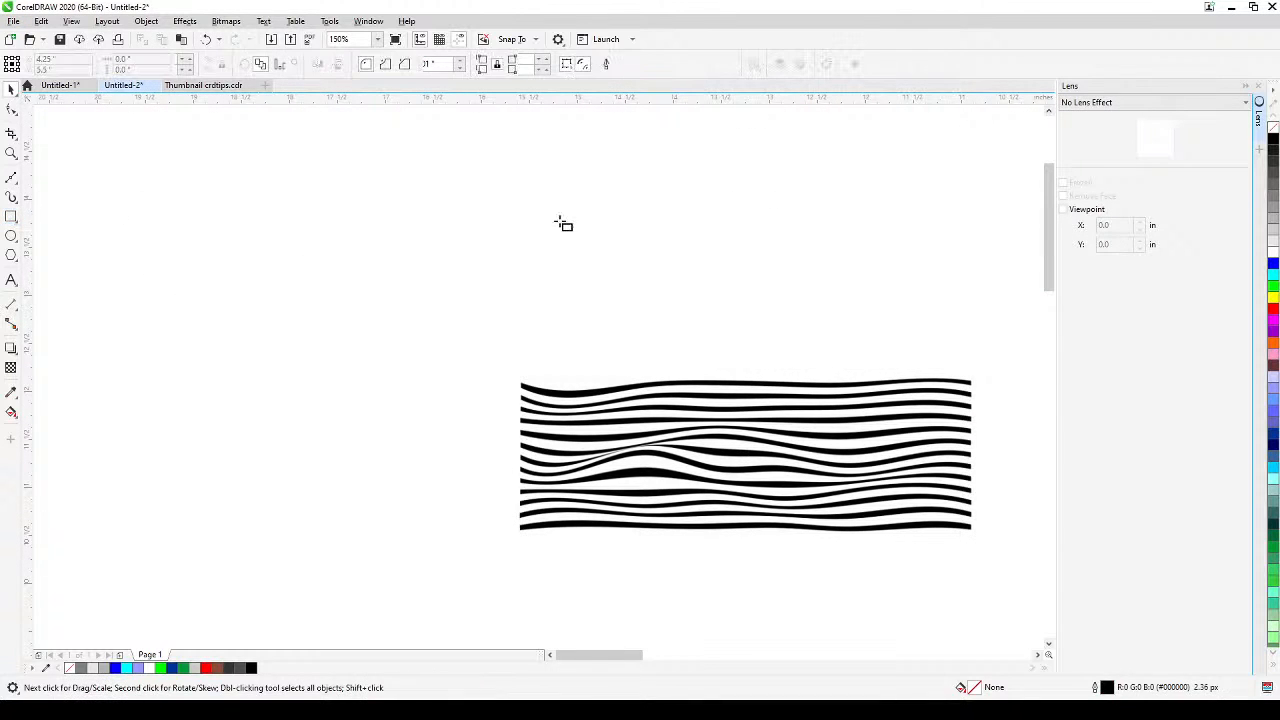
{"action": "left_click_drag", "start_coordinate": [522, 193], "coordinate": [966, 196]}
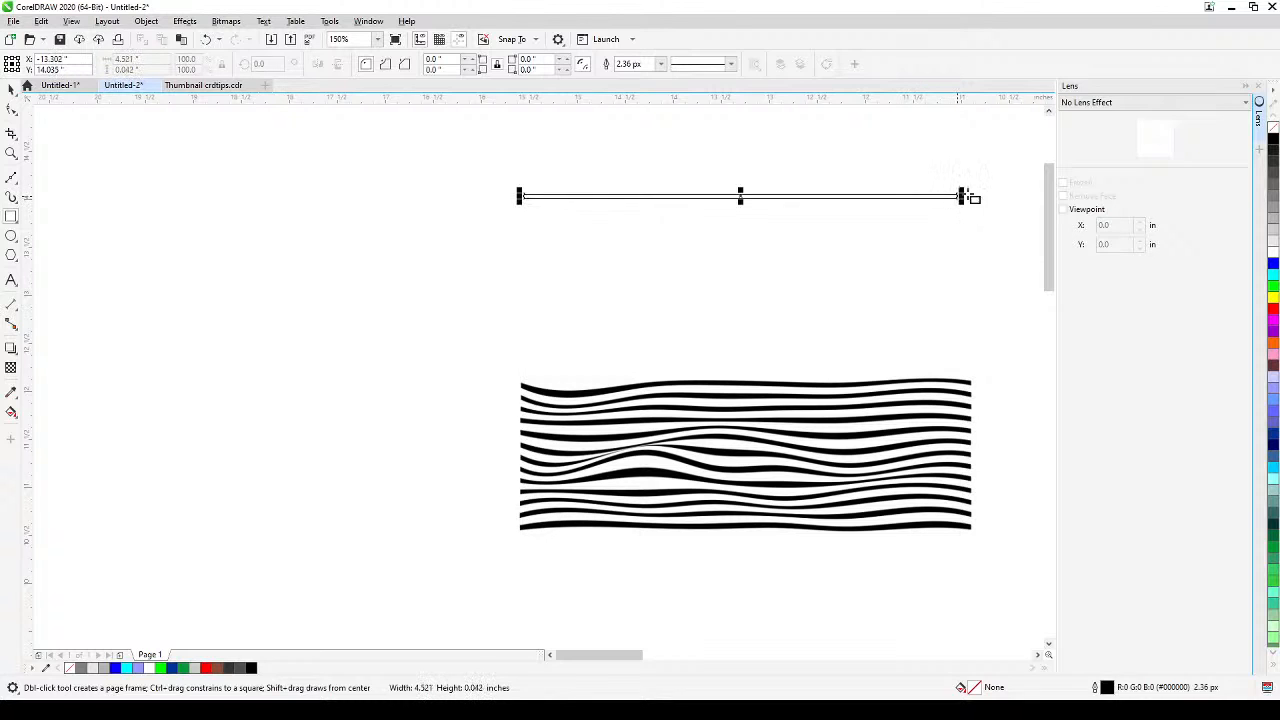
{"action": "left_click", "coordinate": [1274, 142]}
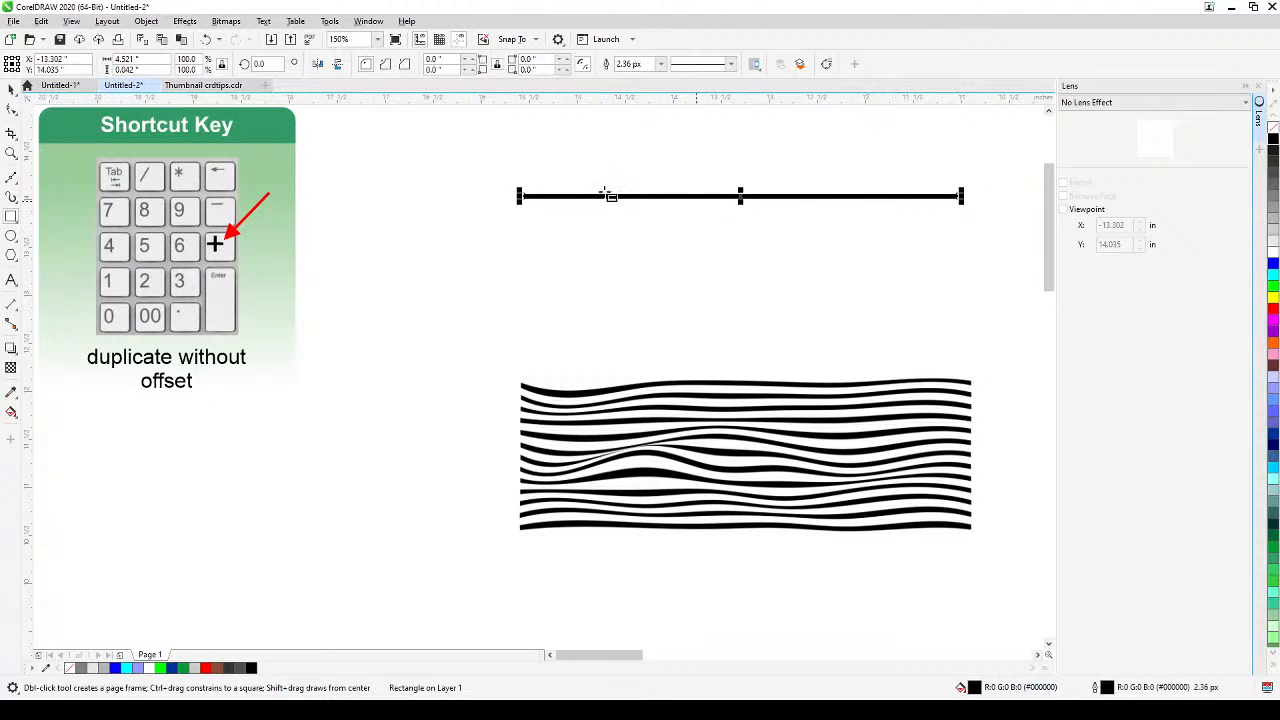
Duplicate the black bar about 0.08 inches below itself and repeat the offset duplication to build a stack of 16 bars
{"action": "left_click", "coordinate": [7, 87]}
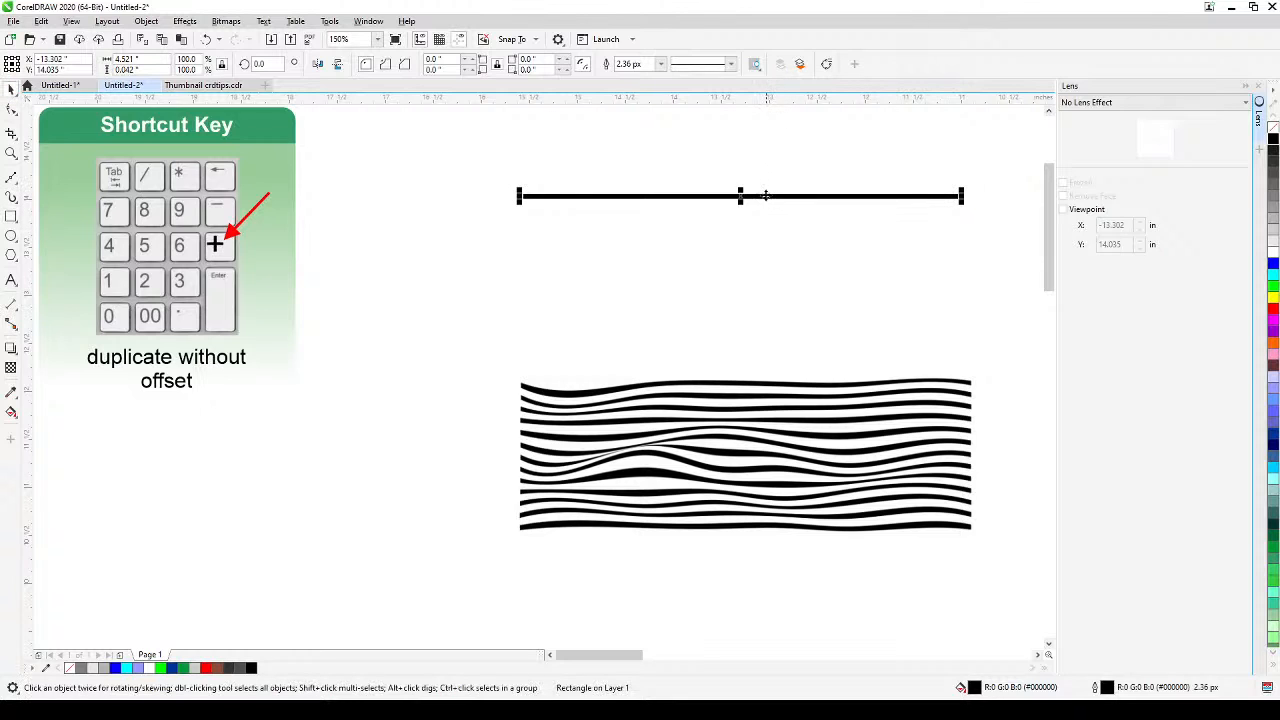
{"action": "left_click_drag", "start_coordinate": [765, 197], "coordinate": [763, 204]}
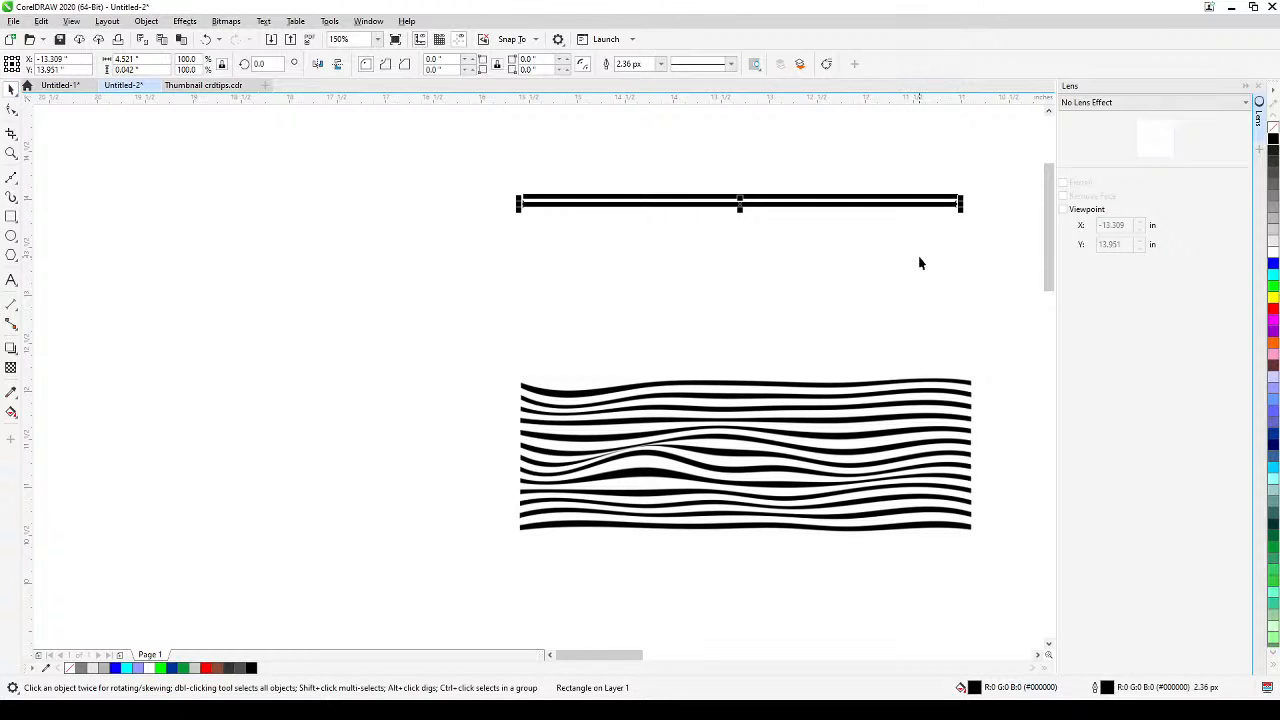
{"action": "key", "text": "ctrl+d"}
{"action": "key", "text": "ctrl+d"}
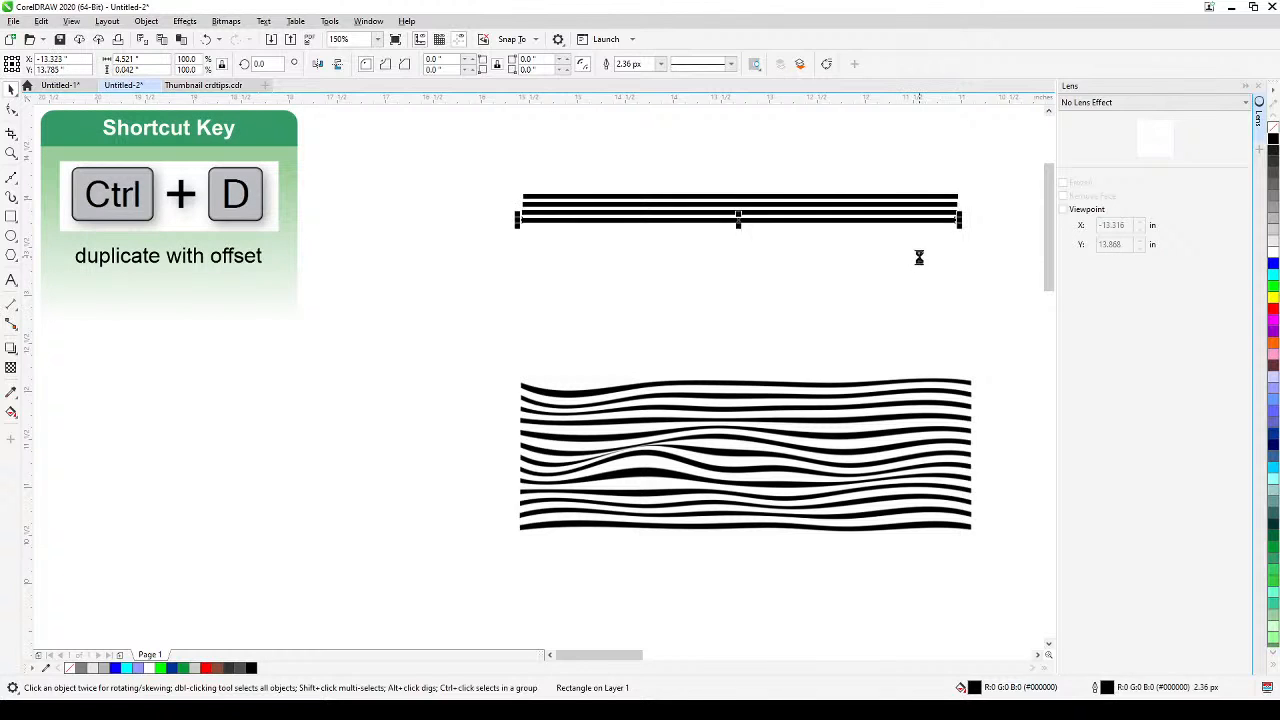
{"action": "key", "text": "ctrl+d"}
{"action": "key", "text": "ctrl+d"}
{"action": "key", "text": "ctrl+d"}
{"action": "key", "text": "ctrl+d"}
{"action": "key", "text": "ctrl+d"}
{"action": "key", "text": "ctrl+d"}
{"action": "key", "text": "ctrl+d"}
{"action": "key", "text": "ctrl+d"}
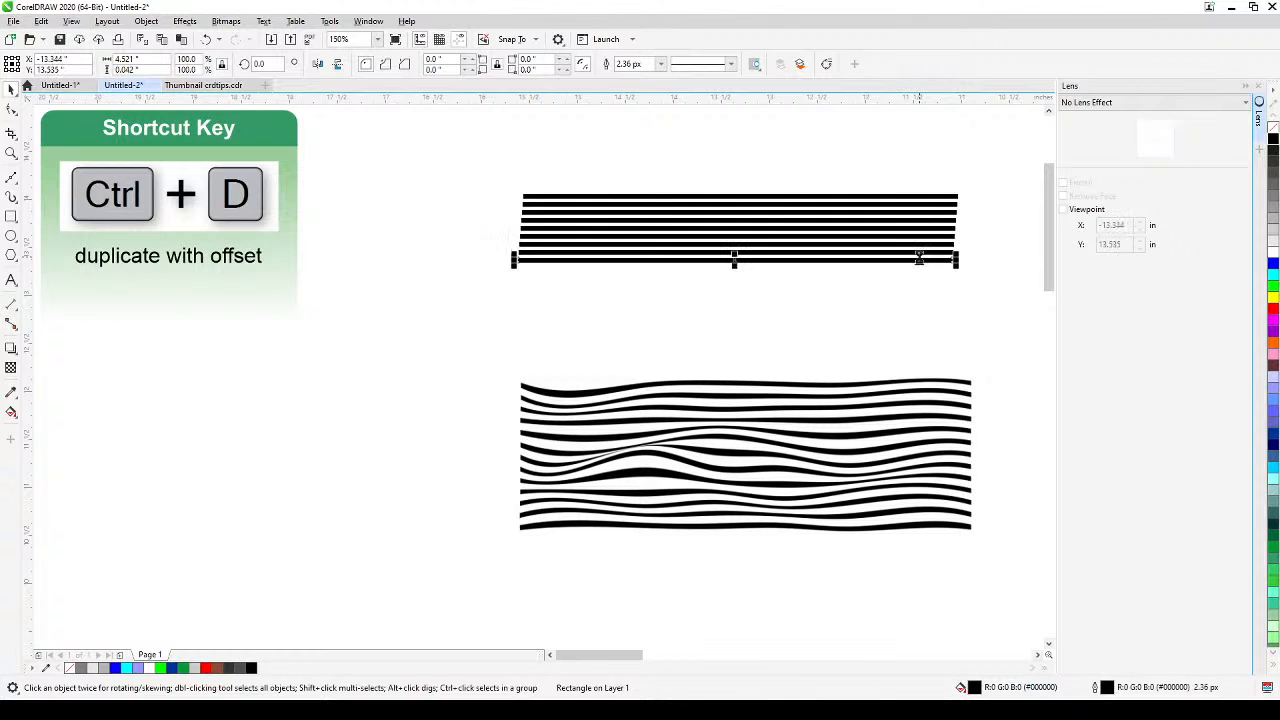
{"action": "key", "text": "ctrl+d"}
{"action": "key", "text": "ctrl+d"}
{"action": "key", "text": "ctrl+d"}
{"action": "key", "text": "ctrl+d"}
{"action": "key", "text": "ctrl+d"}
{"action": "key", "text": "ctrl+d"}
{"action": "key", "text": "ctrl+d"}
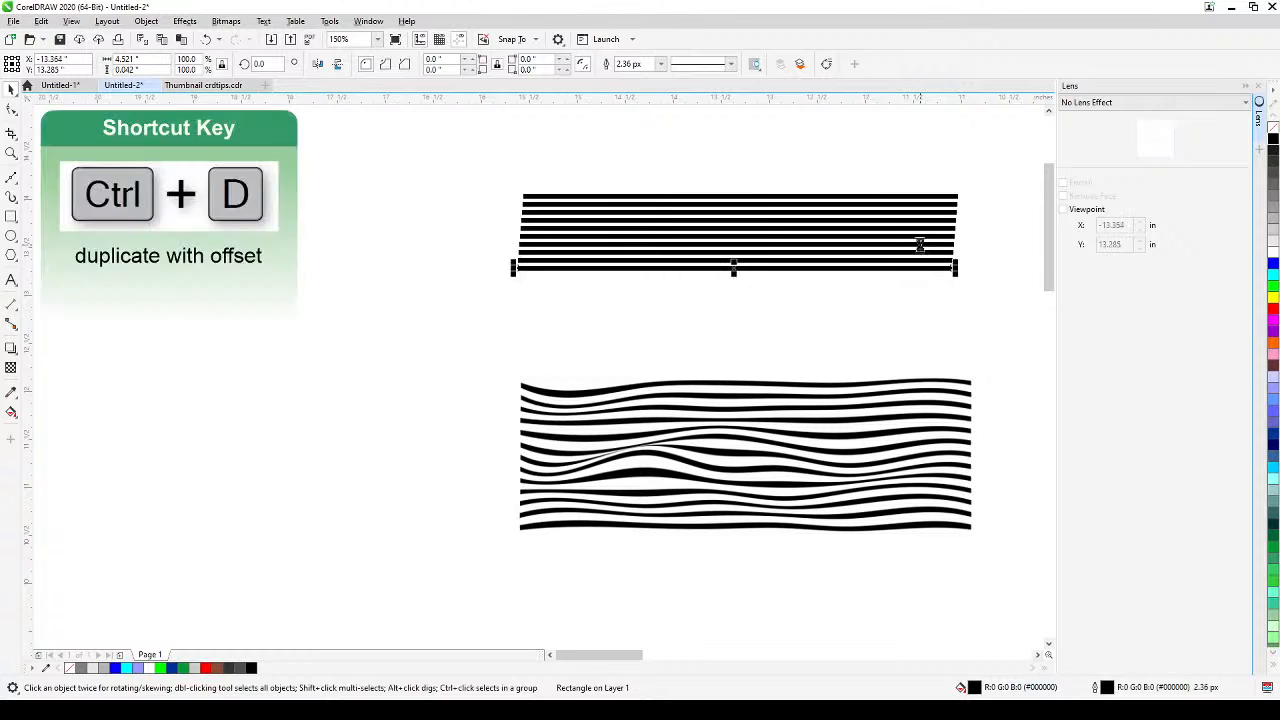
{"action": "key", "text": "ctrl+d"}
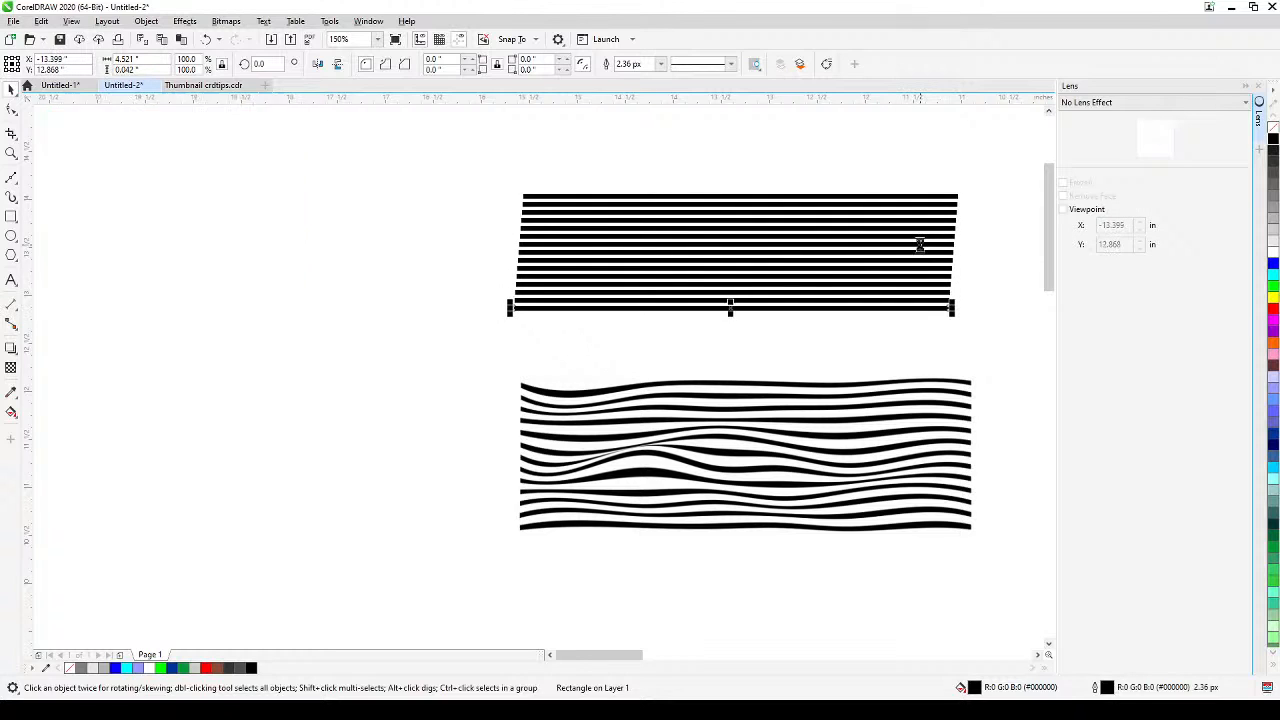
{"action": "key", "text": "ctrl+d"}
{"action": "left_click", "coordinate": [420, 287]}
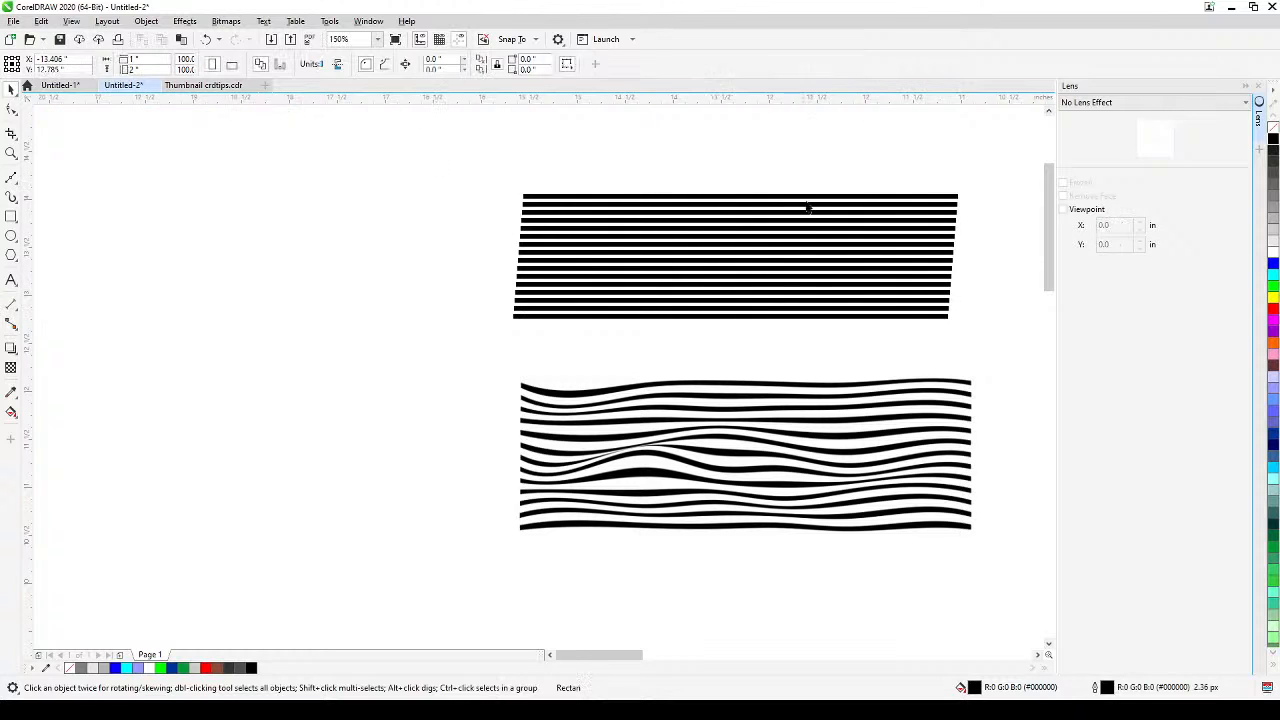
Select all the new bars, align their centers vertically into an even block, and deselect them
{"action": "left_click_drag", "start_coordinate": [436, 161], "coordinate": [991, 354]}
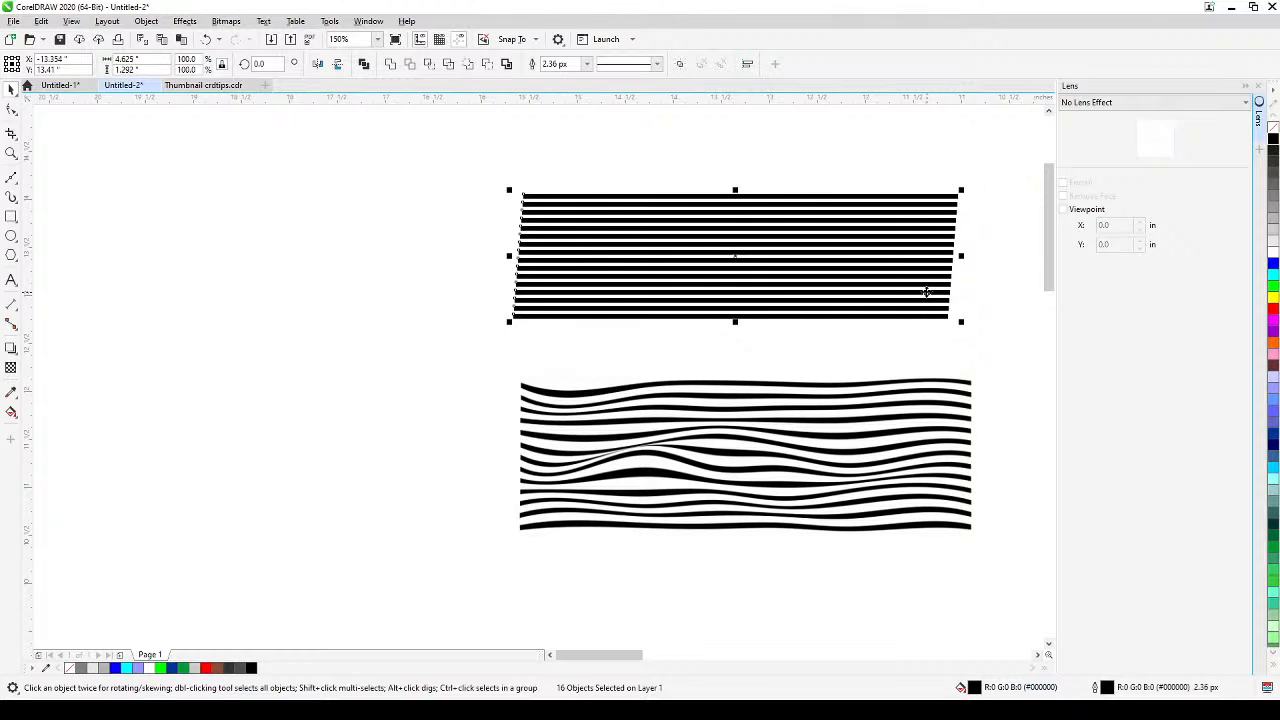
{"action": "key", "text": "c"}
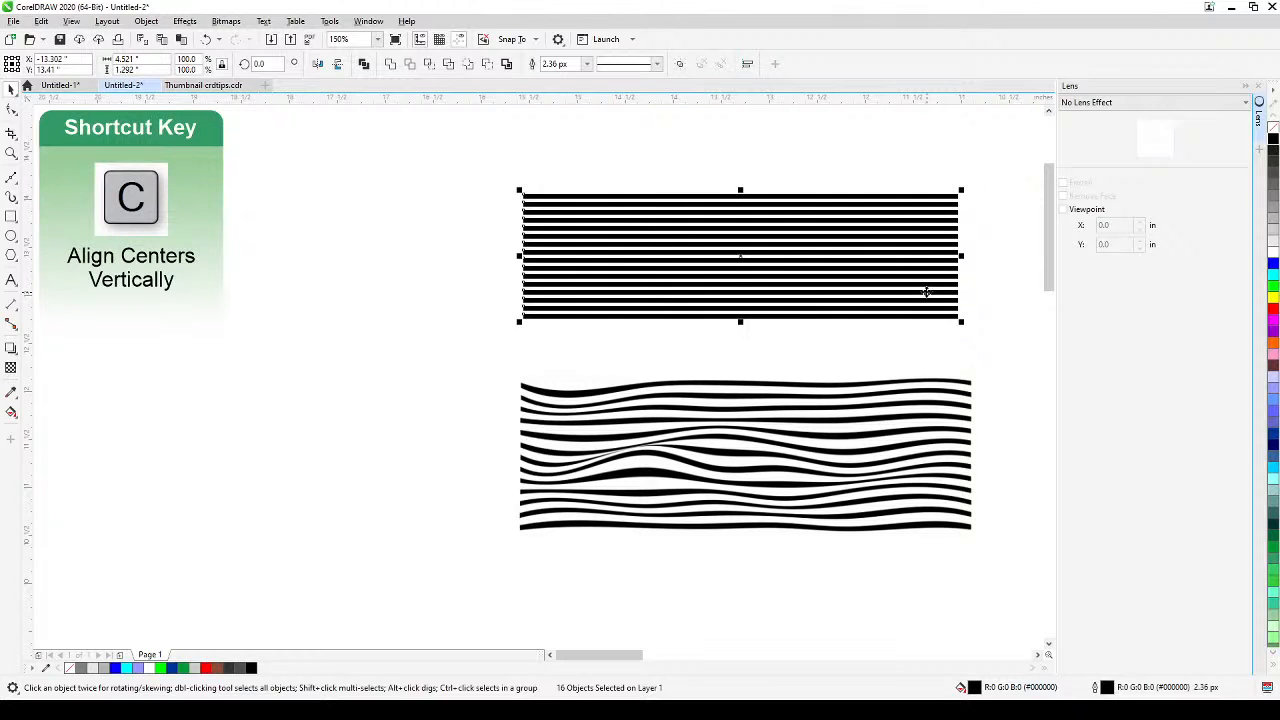
{"action": "left_click", "coordinate": [297, 300]}
Draw an ellipse about 2.27 by 1.14 inches over the straight bars, remove its outline, and apply a Bitmap Effect lens
{"action": "key", "text": "F7"}
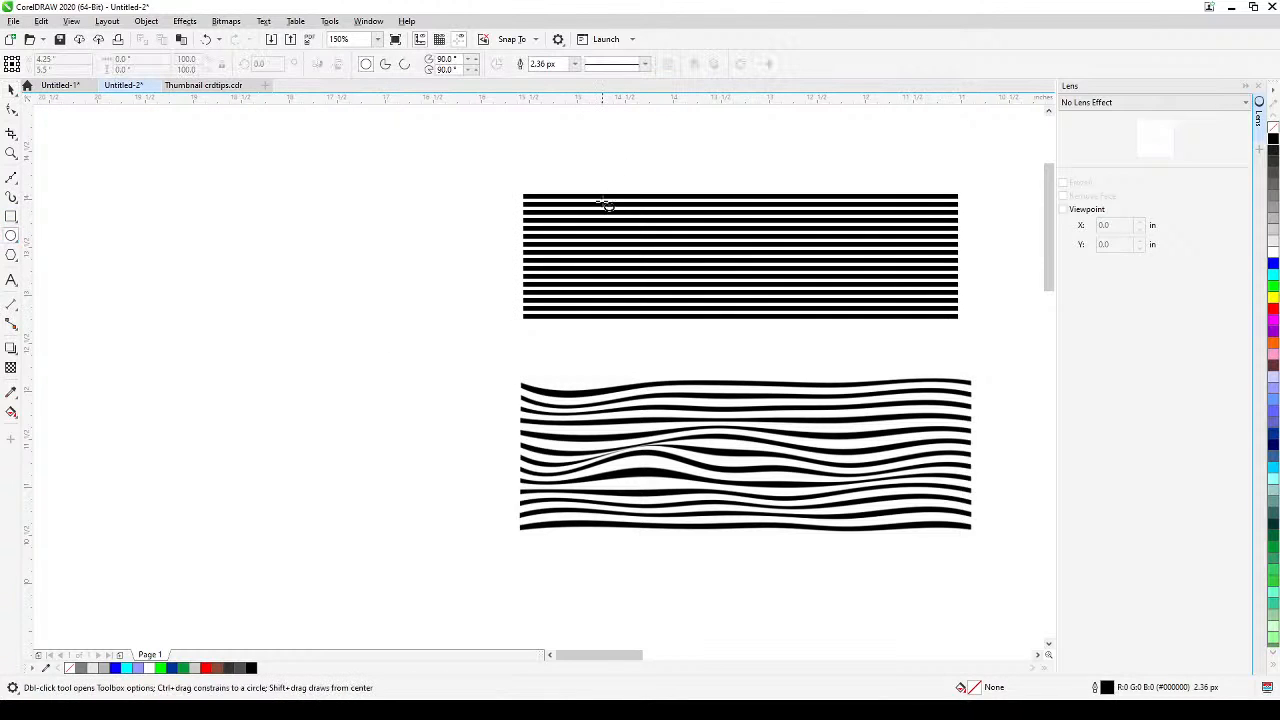
{"action": "left_click_drag", "start_coordinate": [577, 203], "coordinate": [794, 313]}
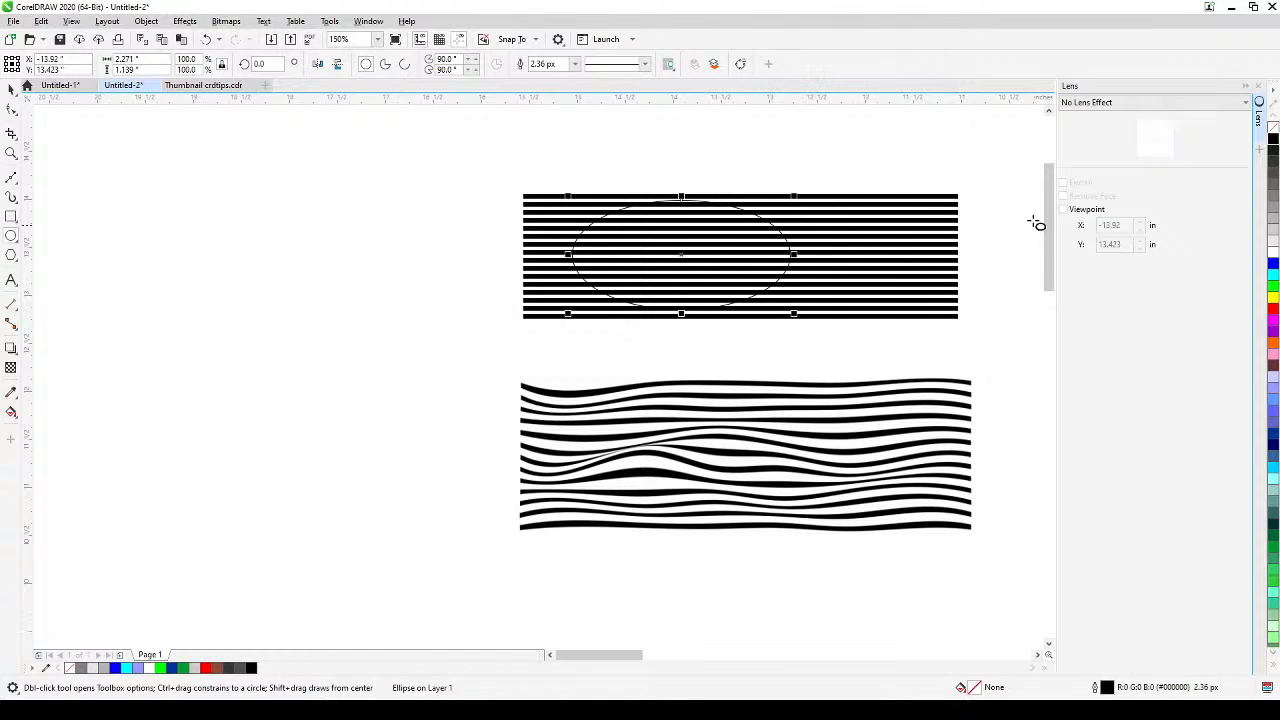
{"action": "right_click", "coordinate": [1273, 132]}
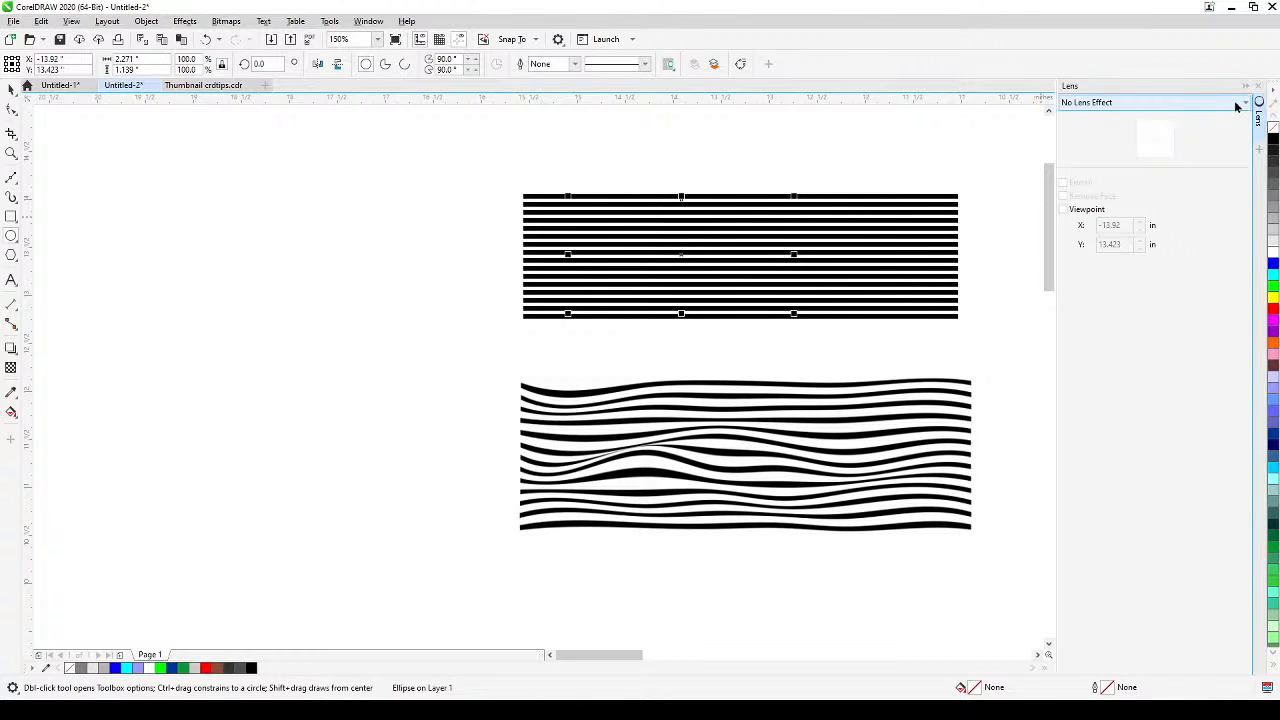
{"action": "left_click", "coordinate": [1245, 103]}
{"action": "left_click", "coordinate": [1100, 278]}
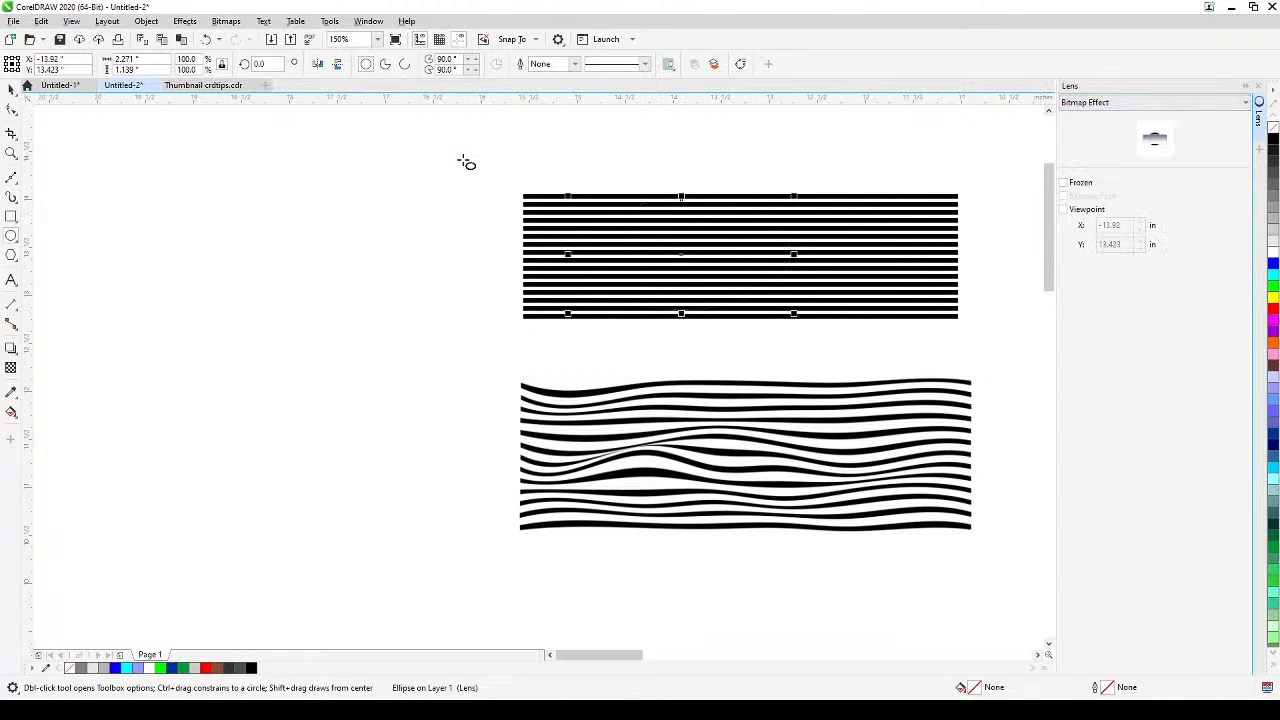
Add a Mesh Warp effect to the ellipse lens and choose the wave preset
{"action": "left_click", "coordinate": [181, 22]}
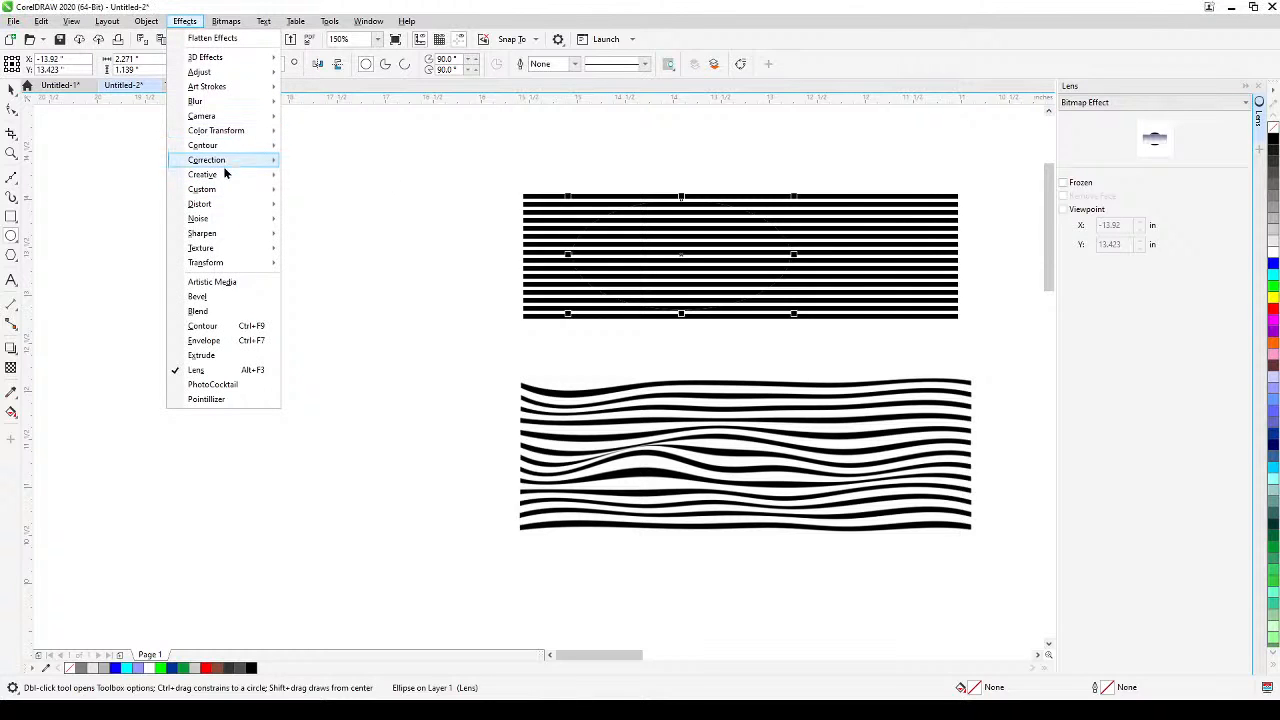
{"action": "mouse_move", "coordinate": [223, 187]}
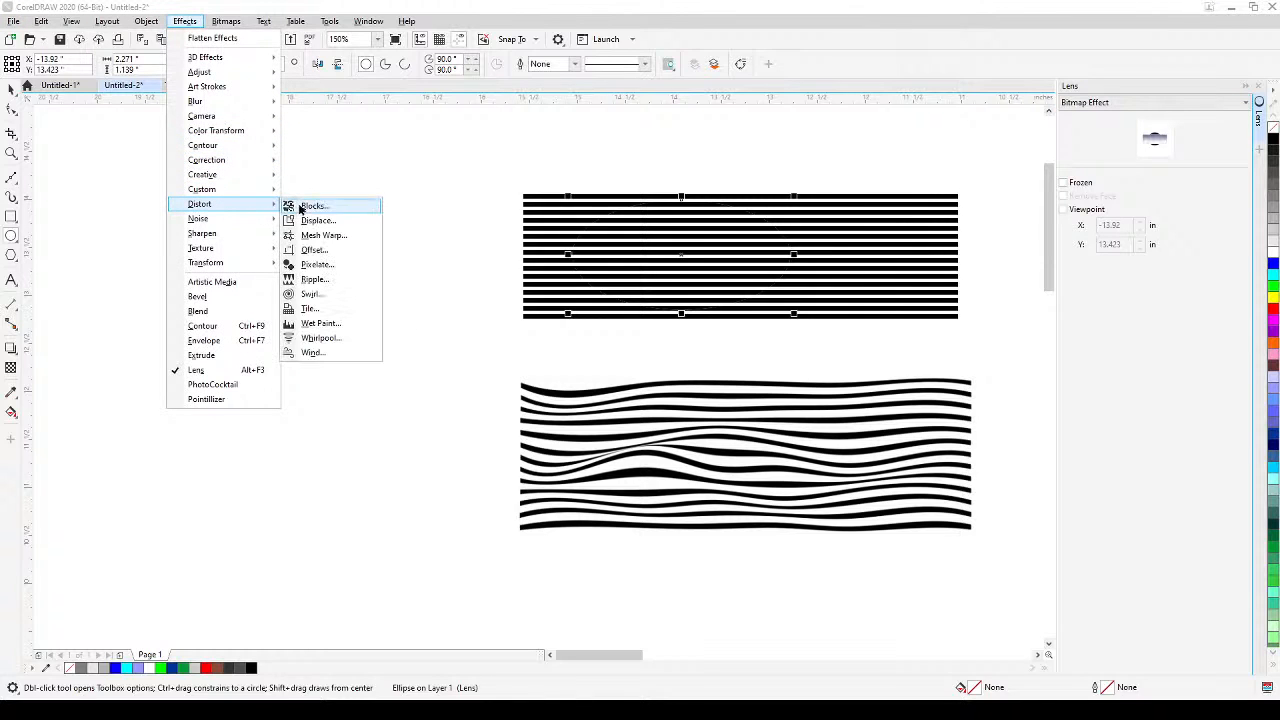
{"action": "left_click", "coordinate": [329, 237]}
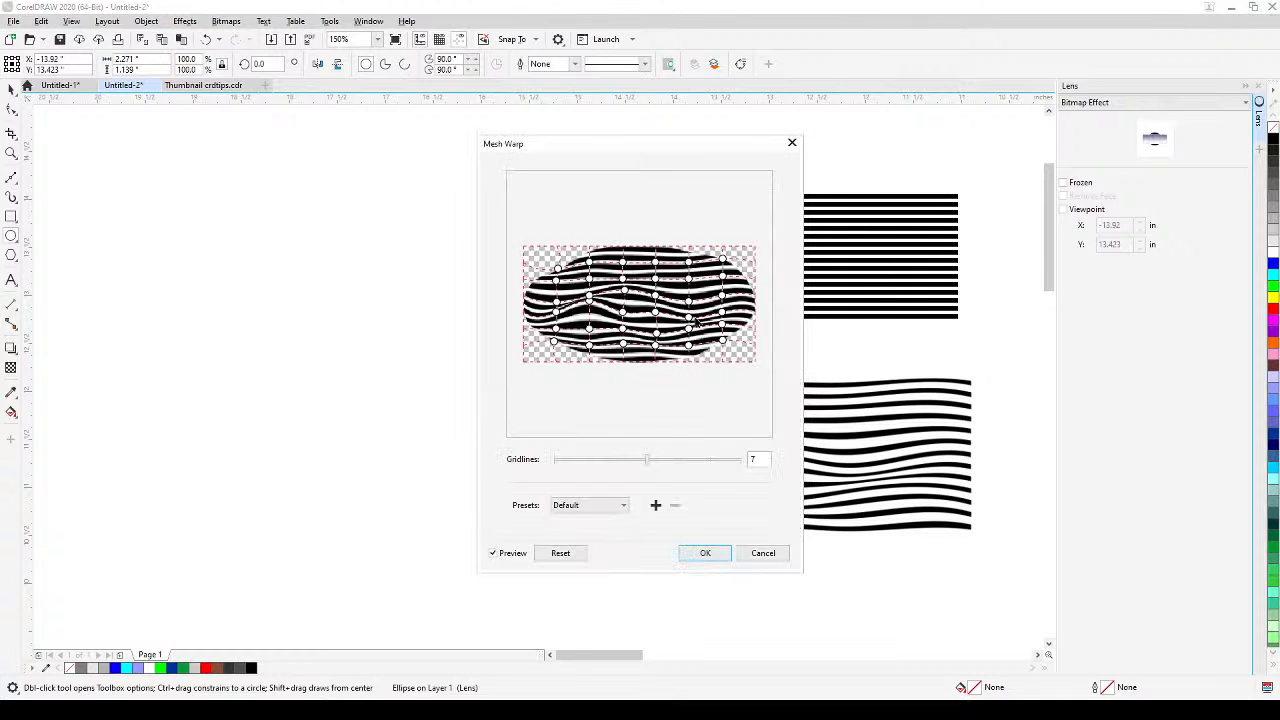
{"action": "left_click_drag", "start_coordinate": [681, 142], "coordinate": [811, 138]}
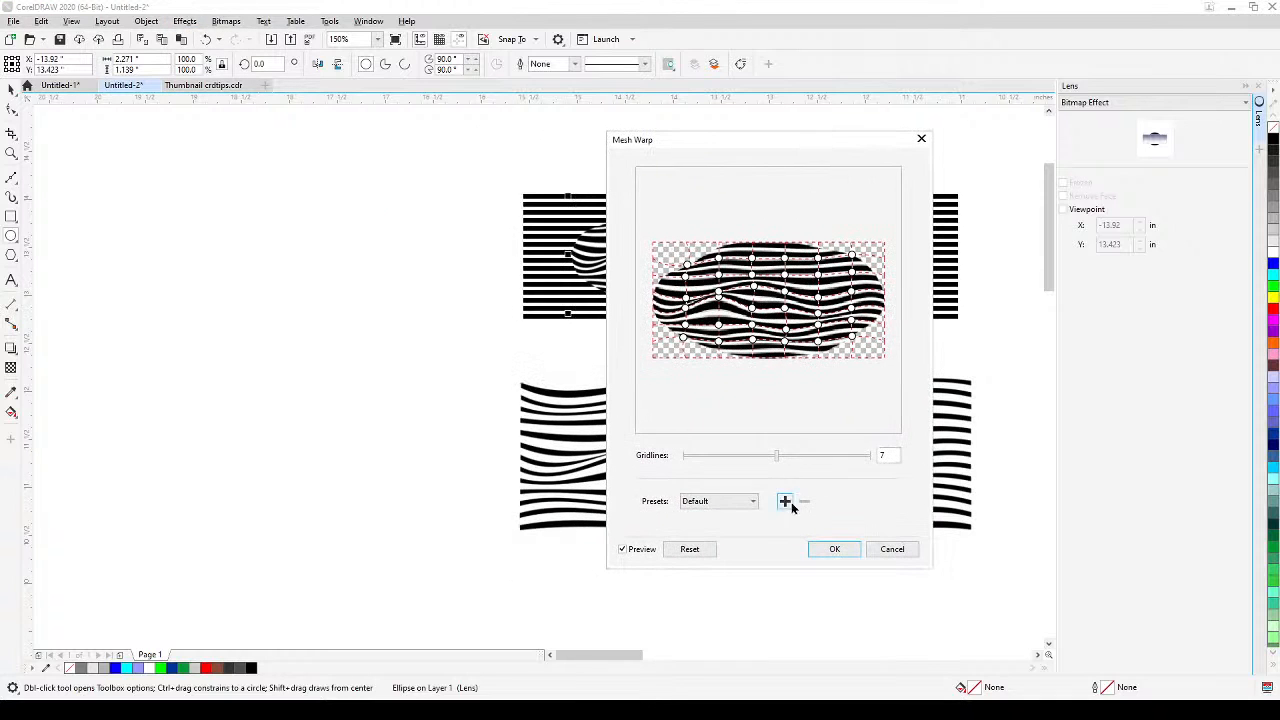
{"action": "left_click", "coordinate": [752, 505]}
{"action": "left_click", "coordinate": [728, 529]}
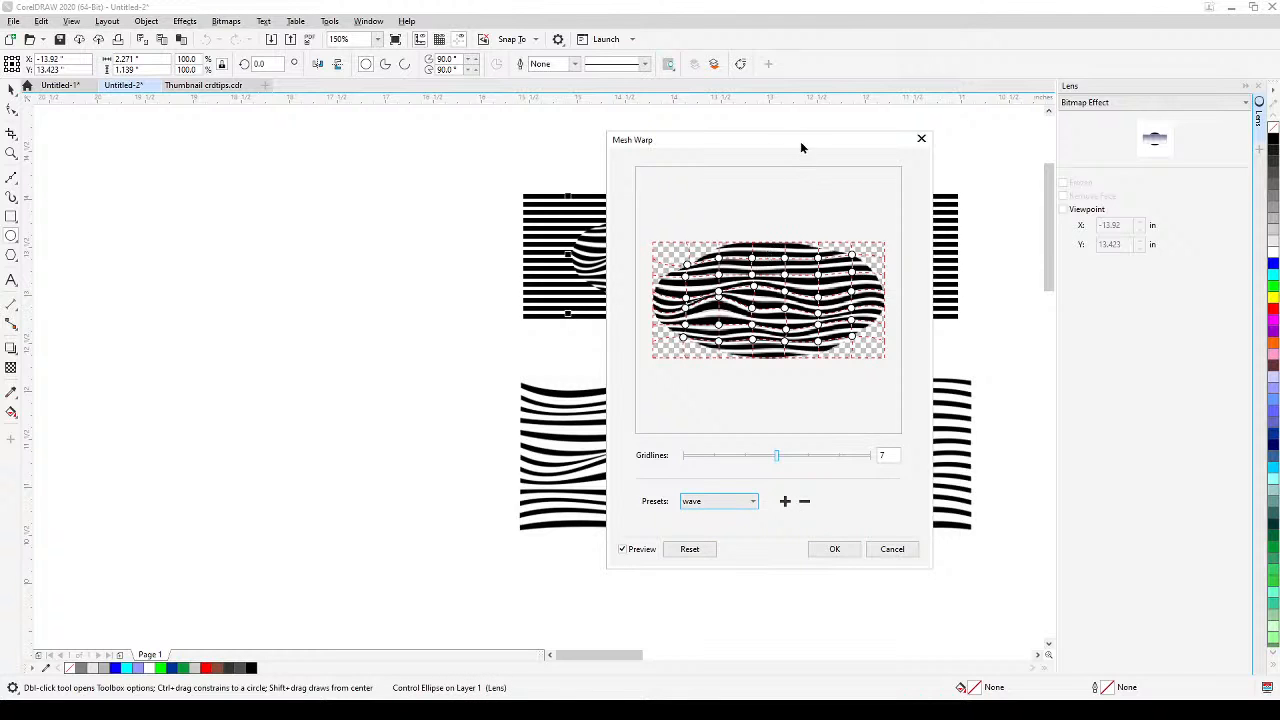
Reset the ellipse's mesh, reapply the wave preset, and confirm the warp
{"action": "left_click_drag", "start_coordinate": [800, 147], "coordinate": [1052, 114]}
{"action": "left_click", "coordinate": [950, 515]}
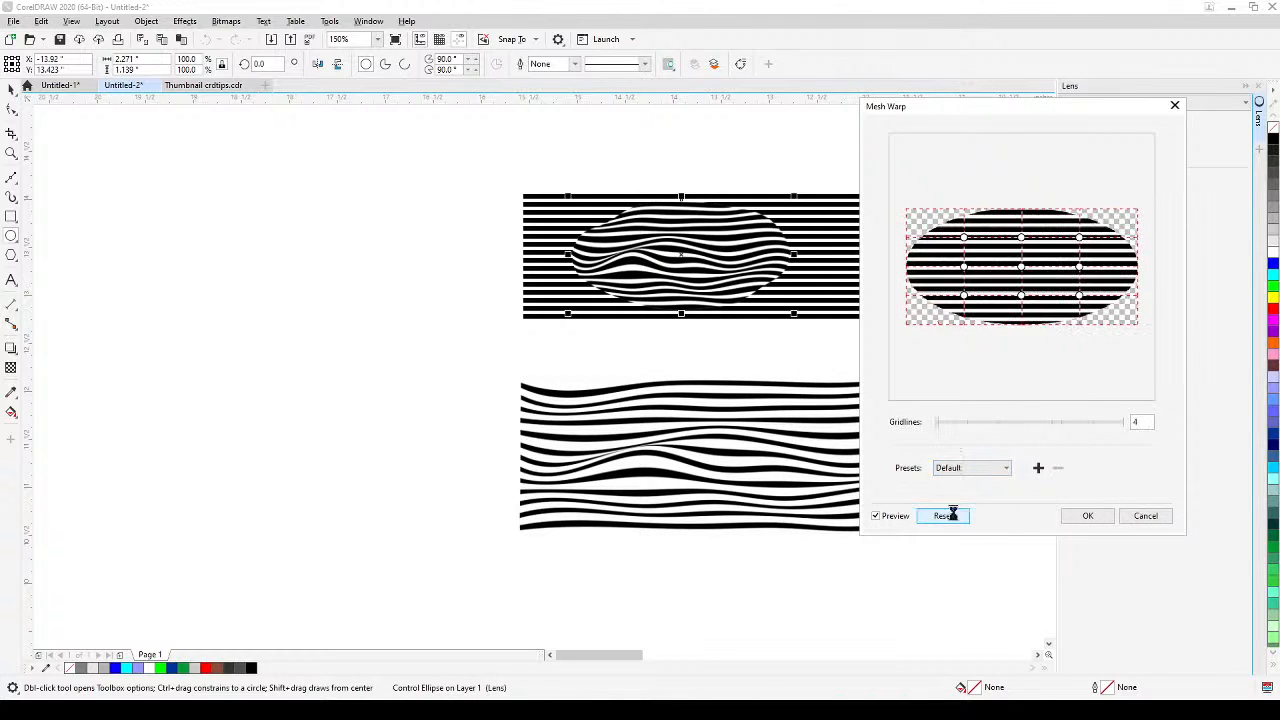
{"action": "left_click", "coordinate": [977, 466]}
{"action": "left_click", "coordinate": [952, 496]}
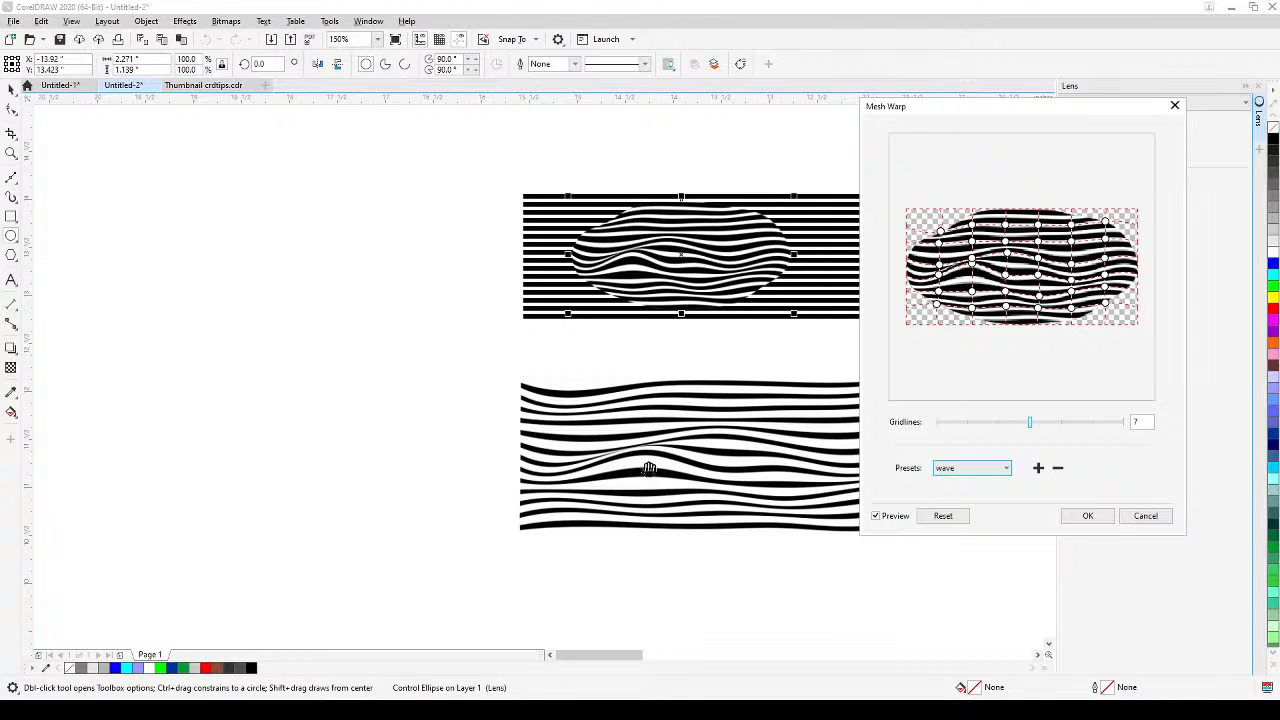
{"action": "left_click", "coordinate": [1085, 517]}
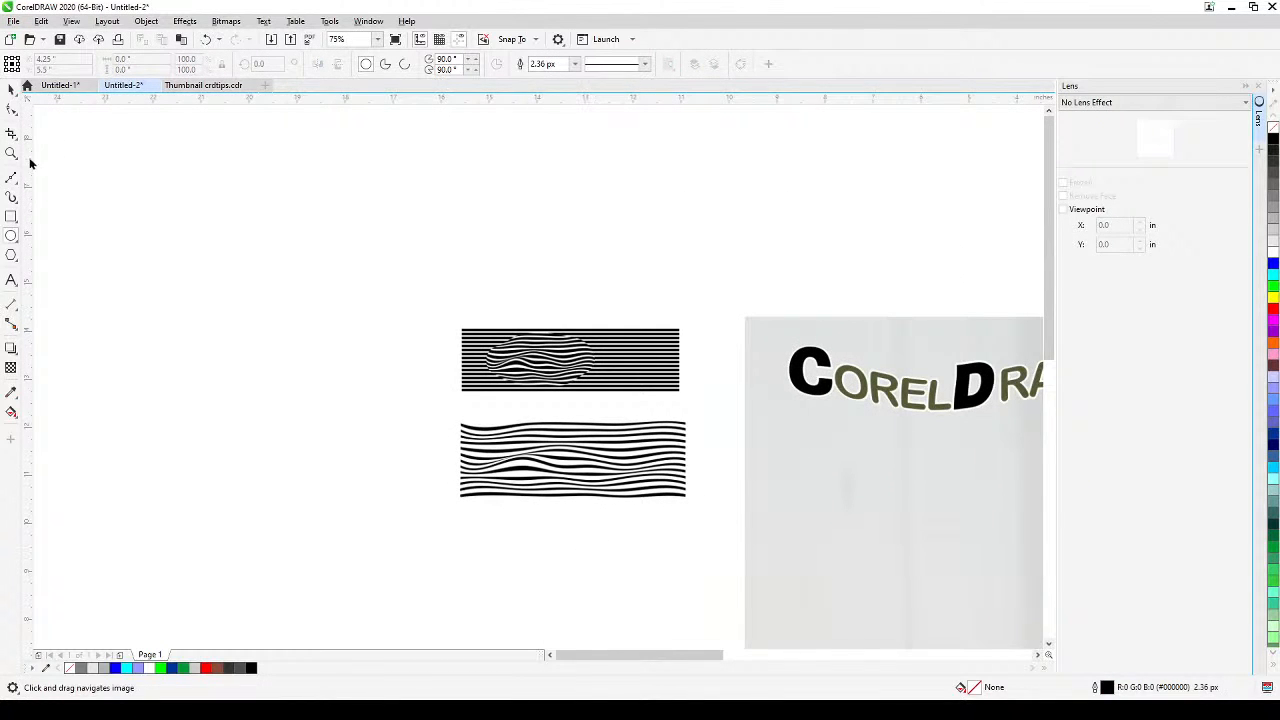
{"action": "left_click", "coordinate": [208, 274]}
Examine the rectangle lens over the large wavy stripes by selecting it and viewing its nodes
{"action": "scroll", "coordinate": [545, 539], "scroll_direction": "up", "scroll_amount": 1}
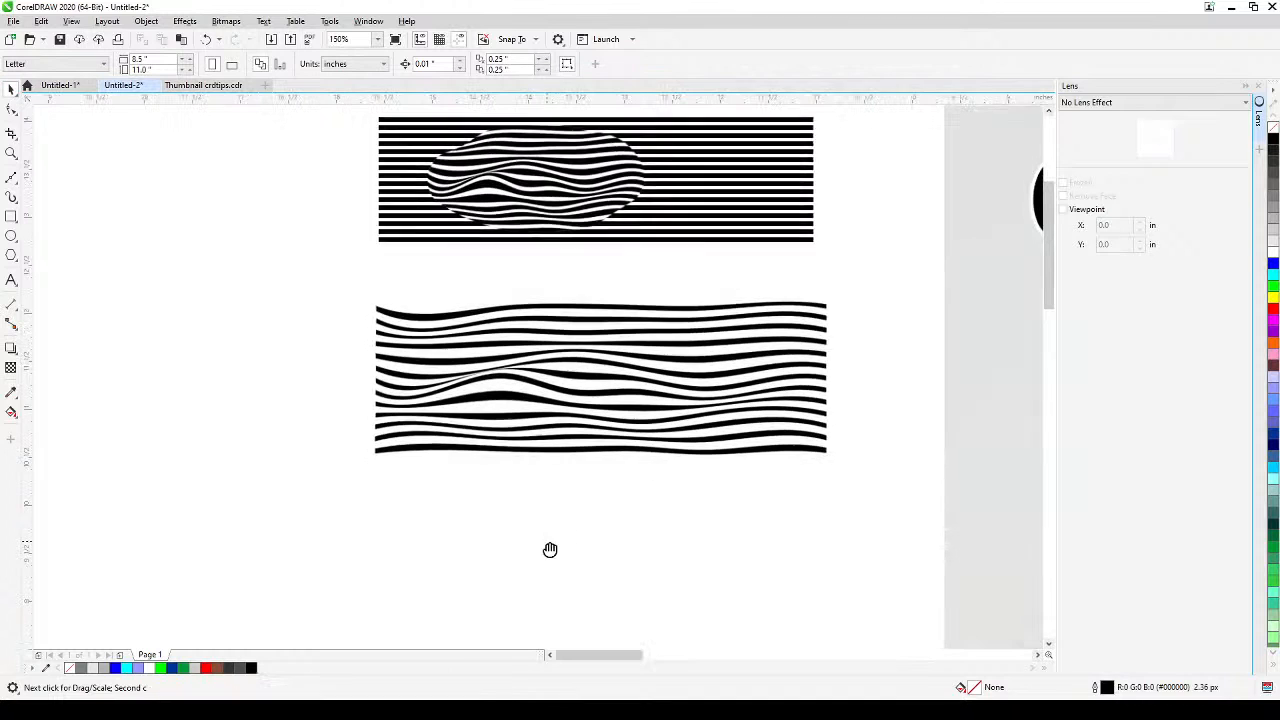
{"action": "left_click", "coordinate": [553, 363]}
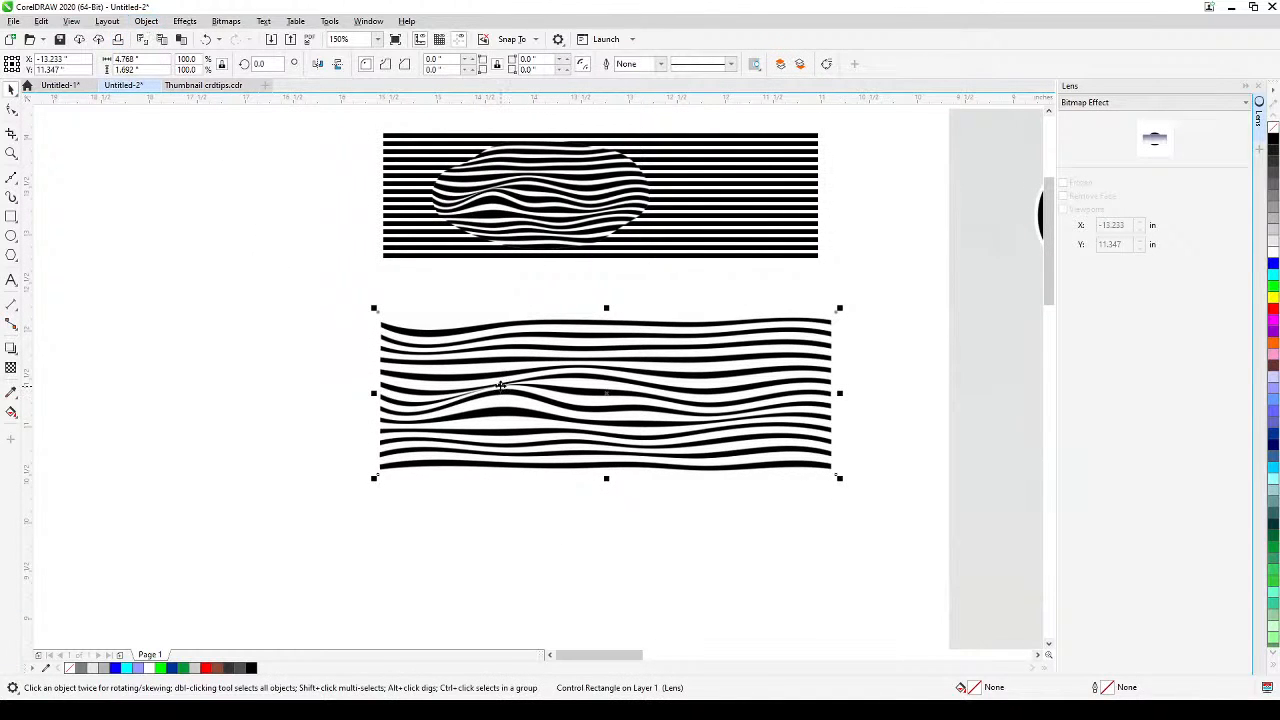
{"action": "left_click", "coordinate": [559, 289]}
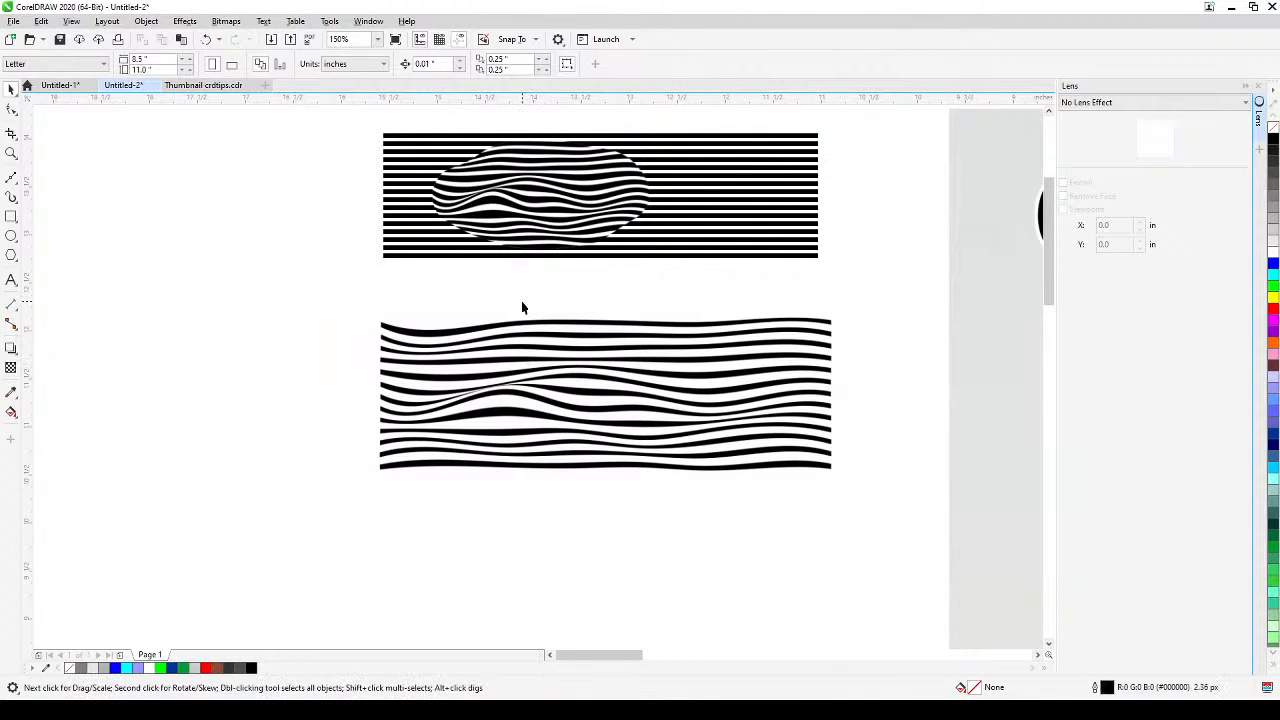
{"action": "left_click", "coordinate": [508, 360]}
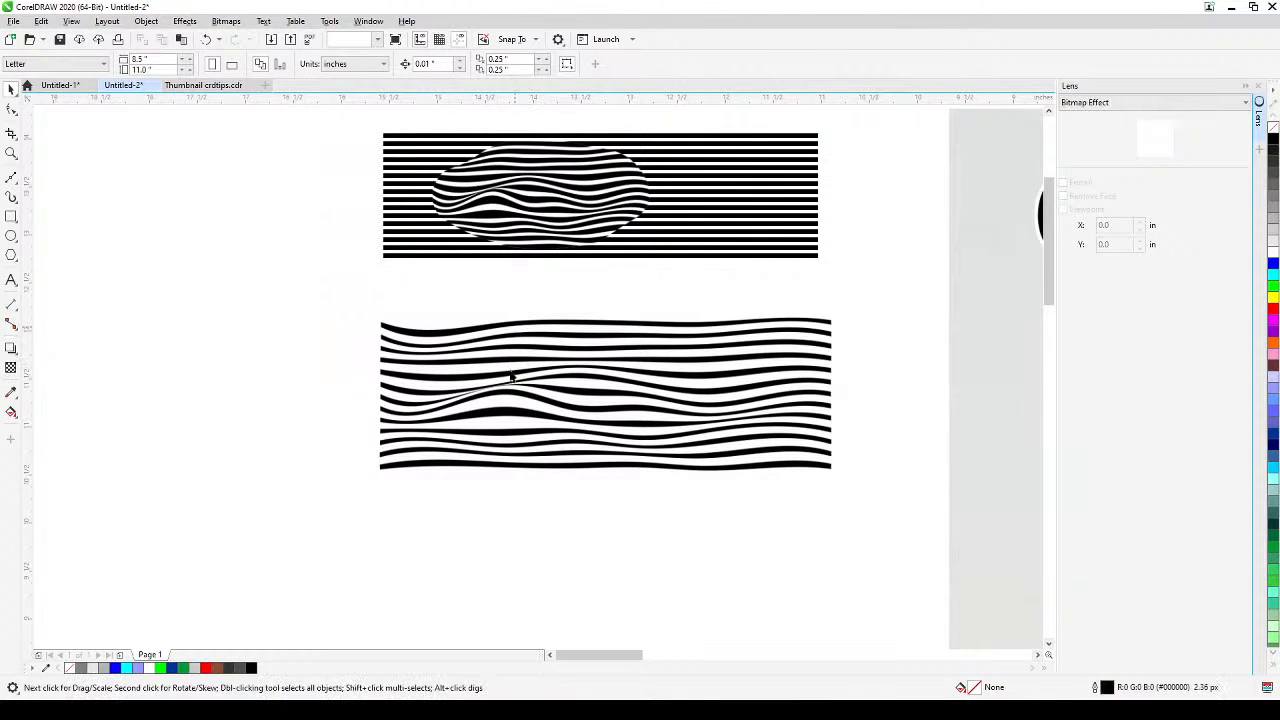
{"action": "left_click", "coordinate": [488, 448]}
{"action": "left_click", "coordinate": [460, 539]}
{"action": "left_click", "coordinate": [430, 375]}
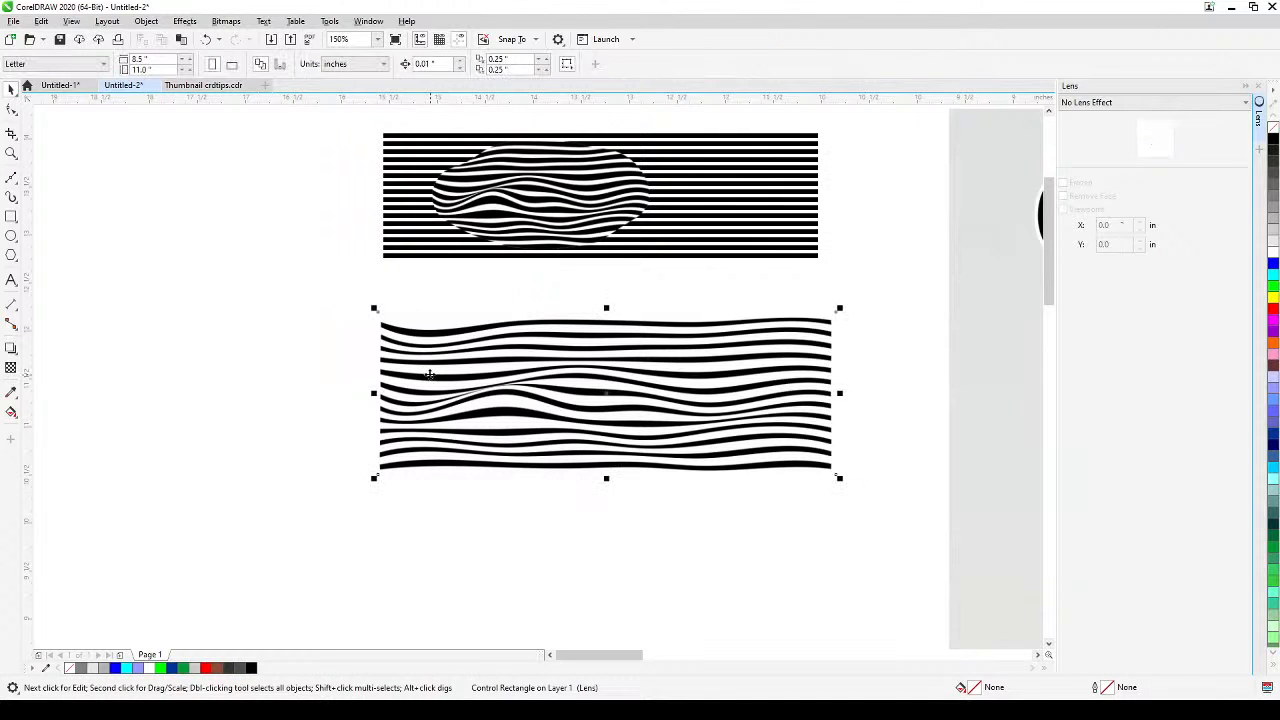
{"action": "left_click", "coordinate": [13, 111]}
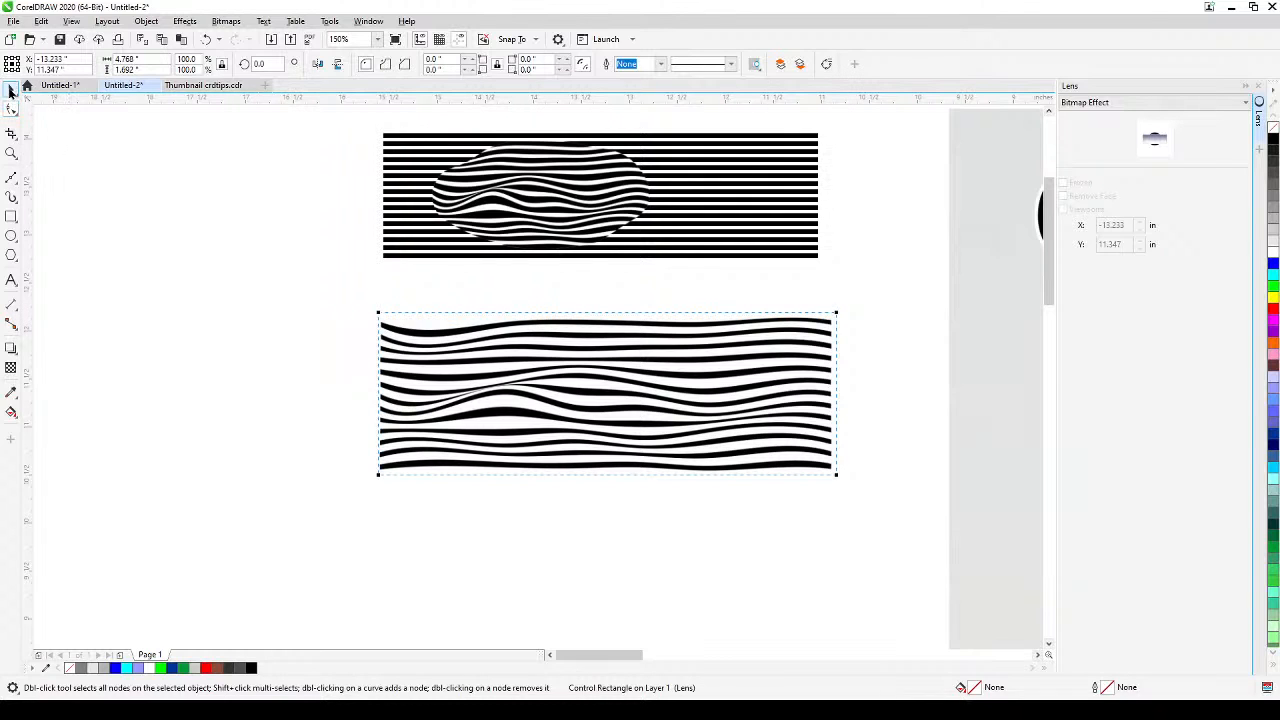
{"action": "left_click", "coordinate": [11, 90]}
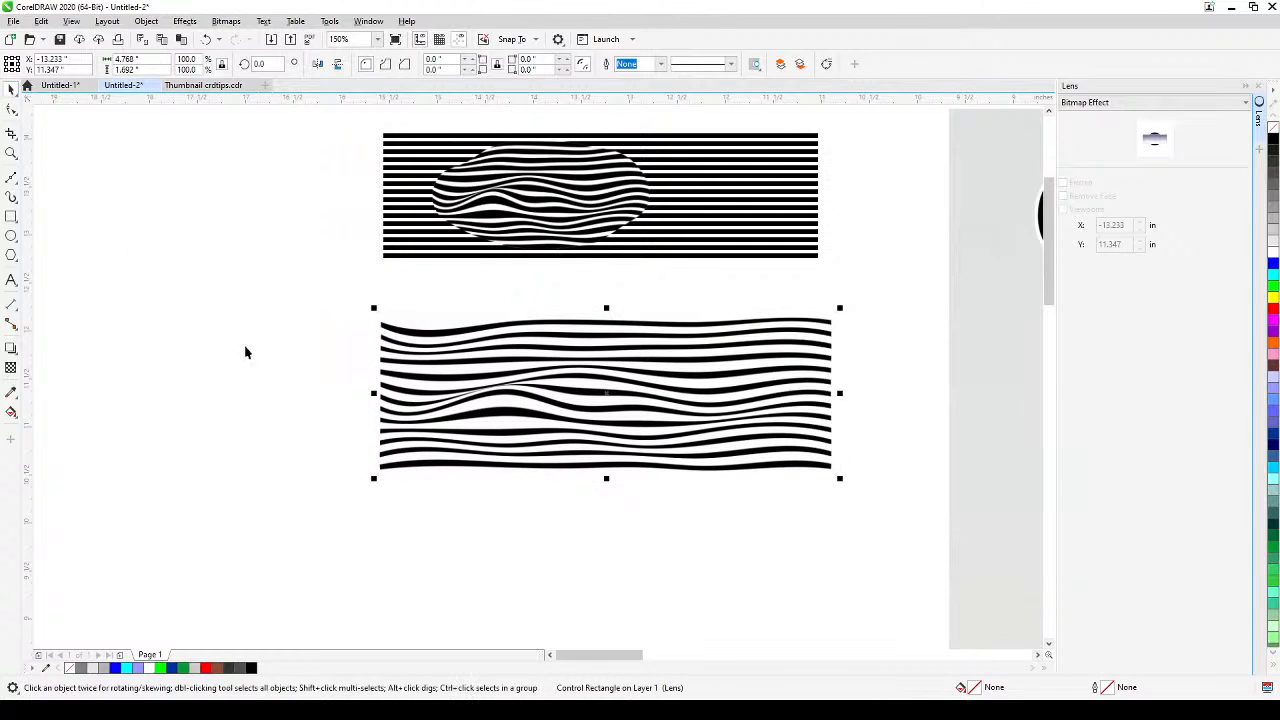
Convert the large wavy stripes together with their lens to a 200 dpi Black and White (1-bit) bitmap
{"action": "left_click", "coordinate": [279, 372]}
{"action": "left_click_drag", "start_coordinate": [323, 294], "coordinate": [874, 580]}
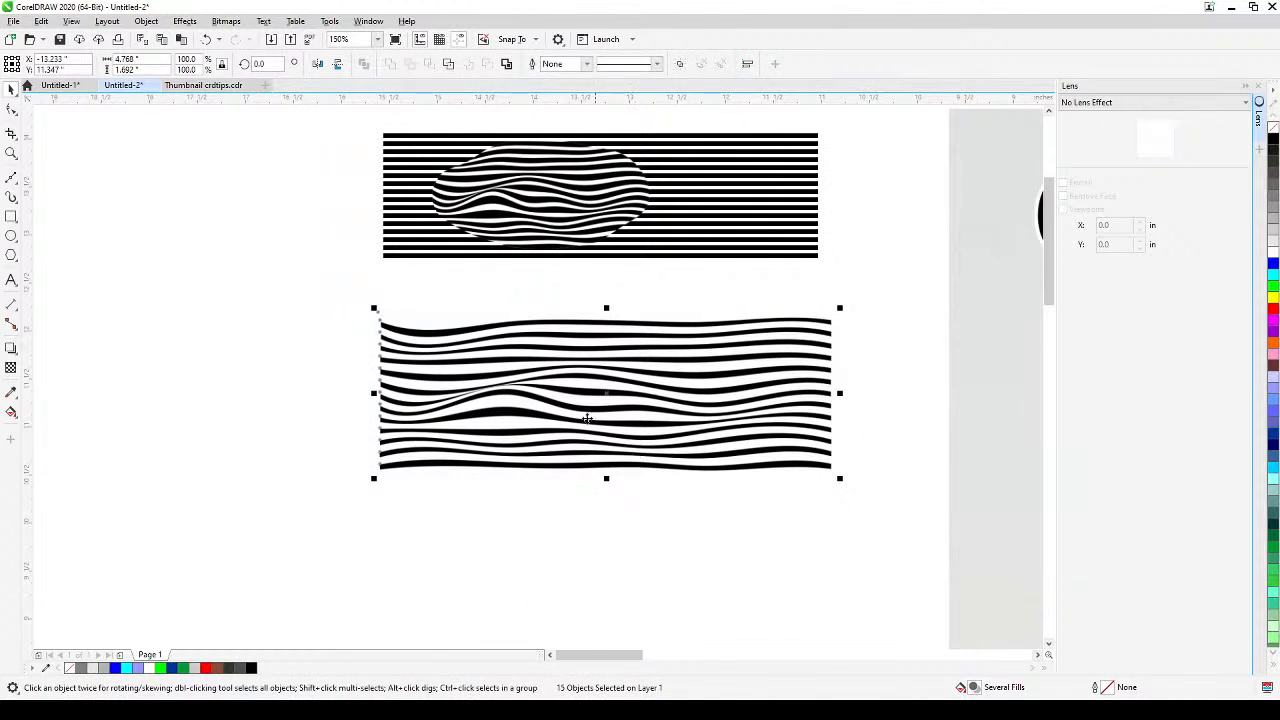
{"action": "left_click", "coordinate": [220, 21]}
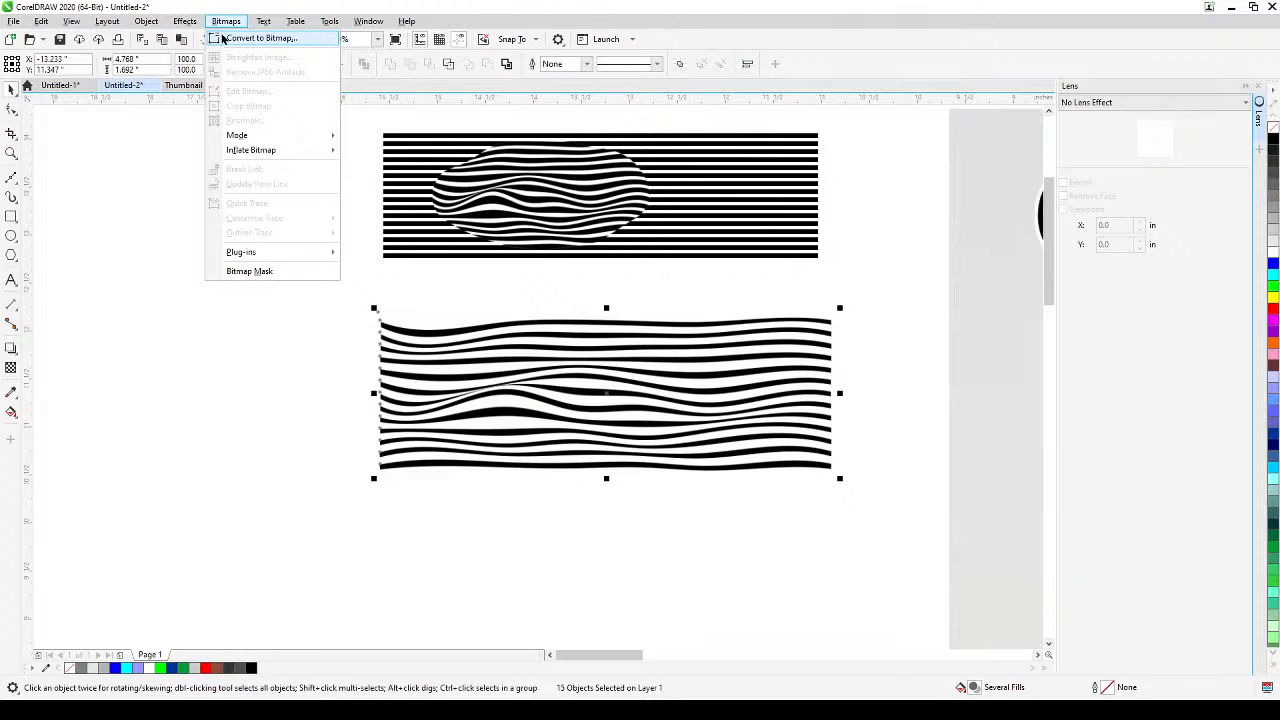
{"action": "left_click", "coordinate": [240, 38]}
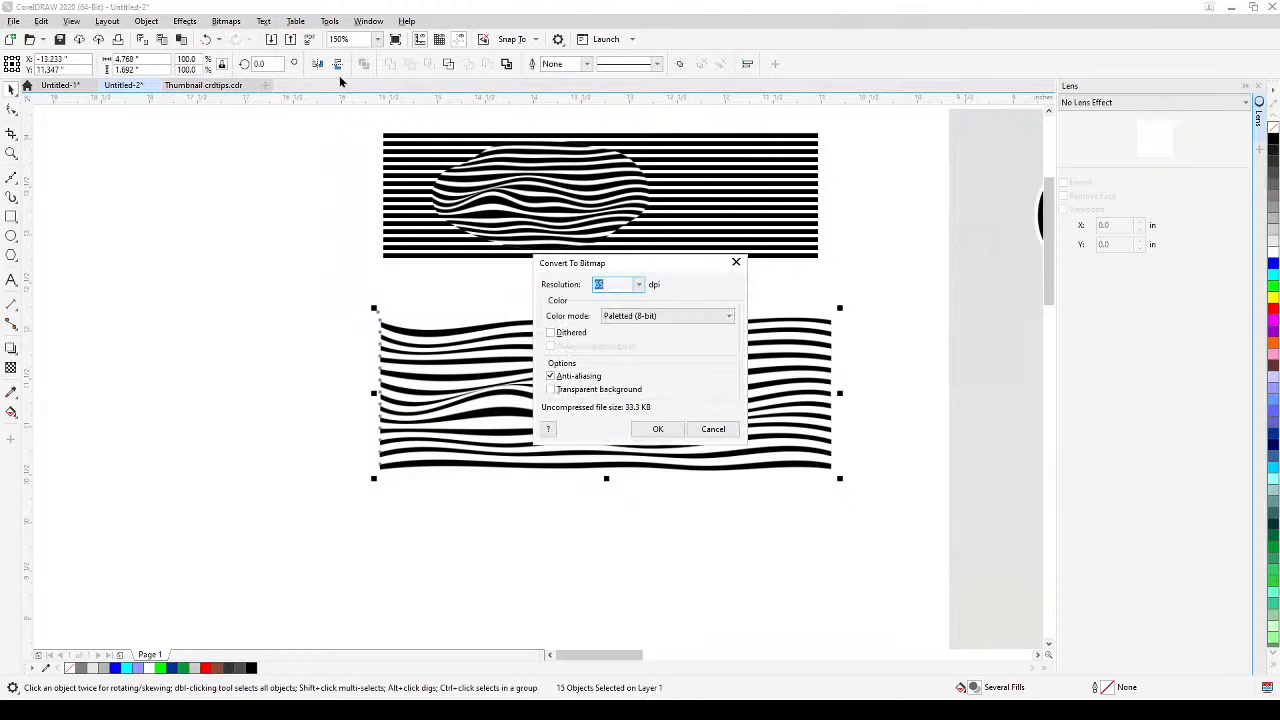
{"action": "left_click", "coordinate": [641, 287]}
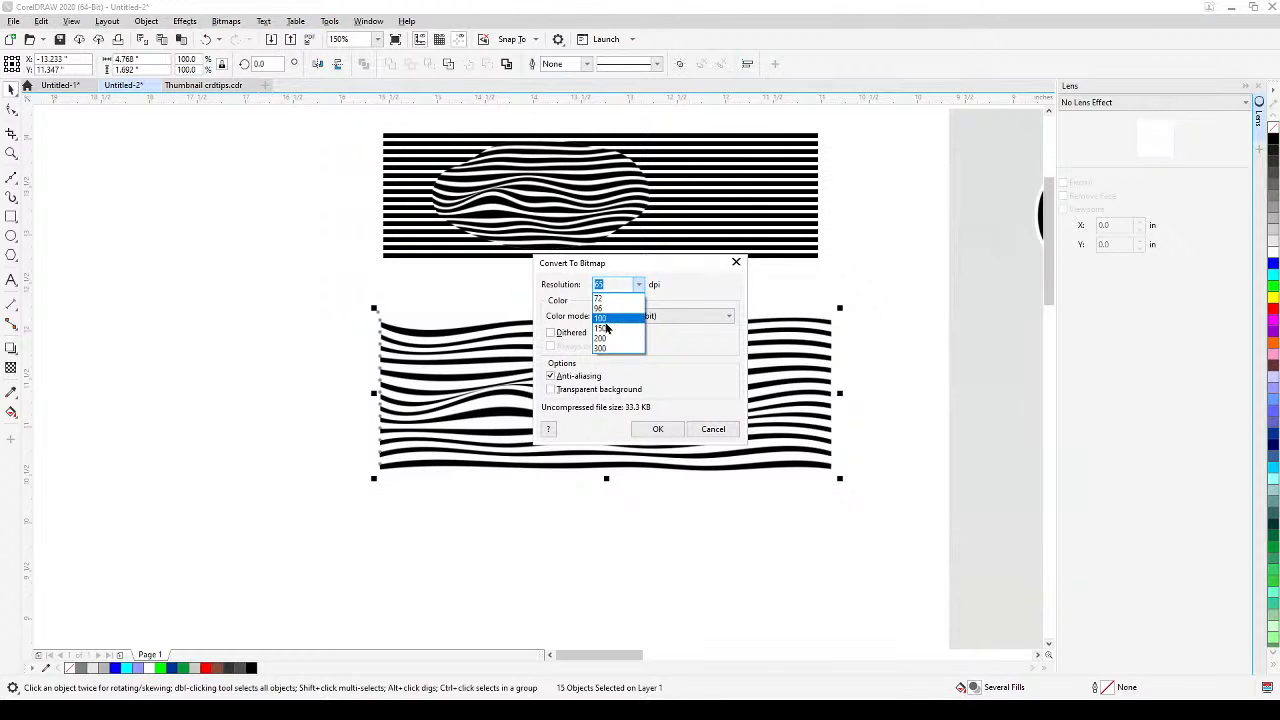
{"action": "left_click", "coordinate": [600, 347]}
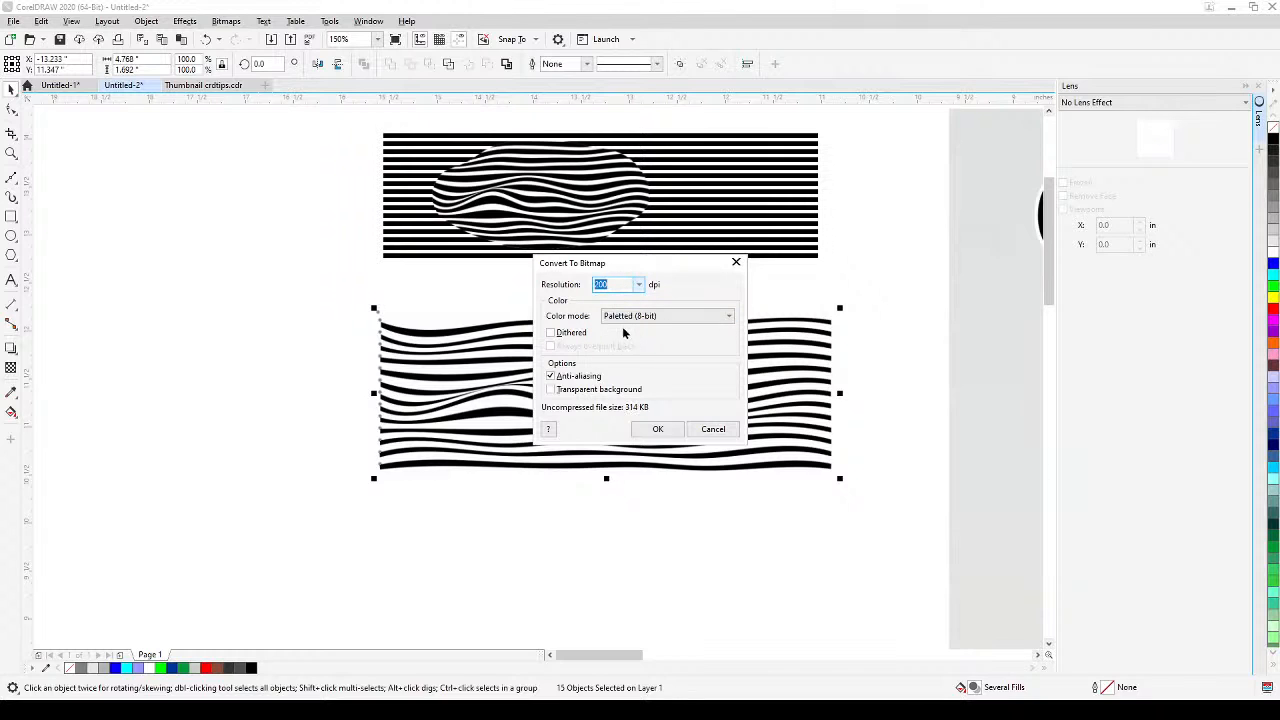
{"action": "left_click", "coordinate": [630, 318]}
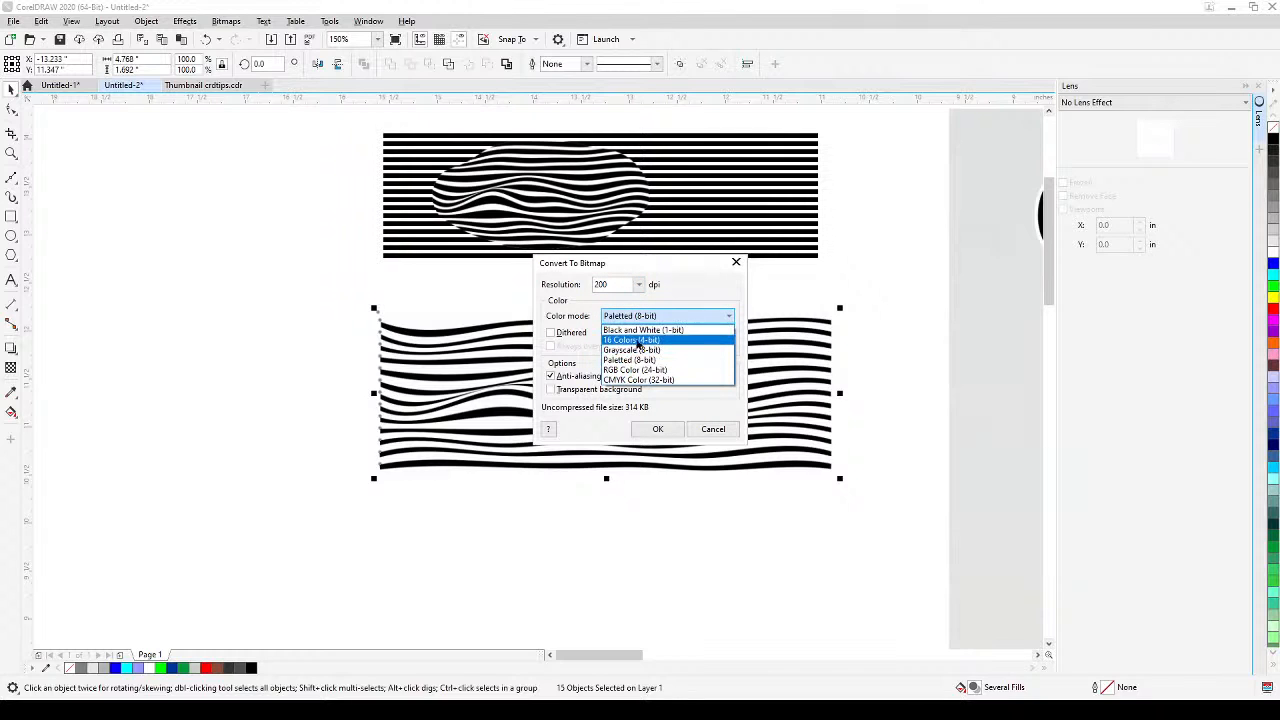
{"action": "left_click", "coordinate": [639, 334]}
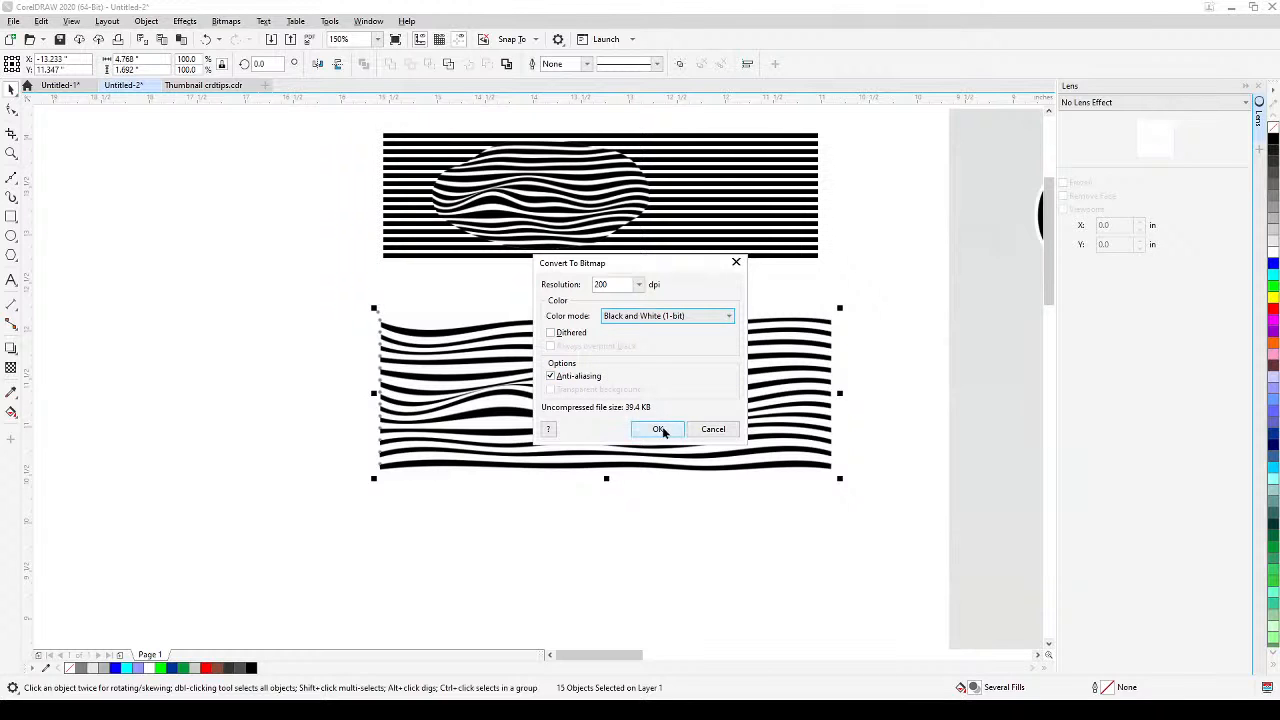
{"action": "left_click", "coordinate": [659, 429]}
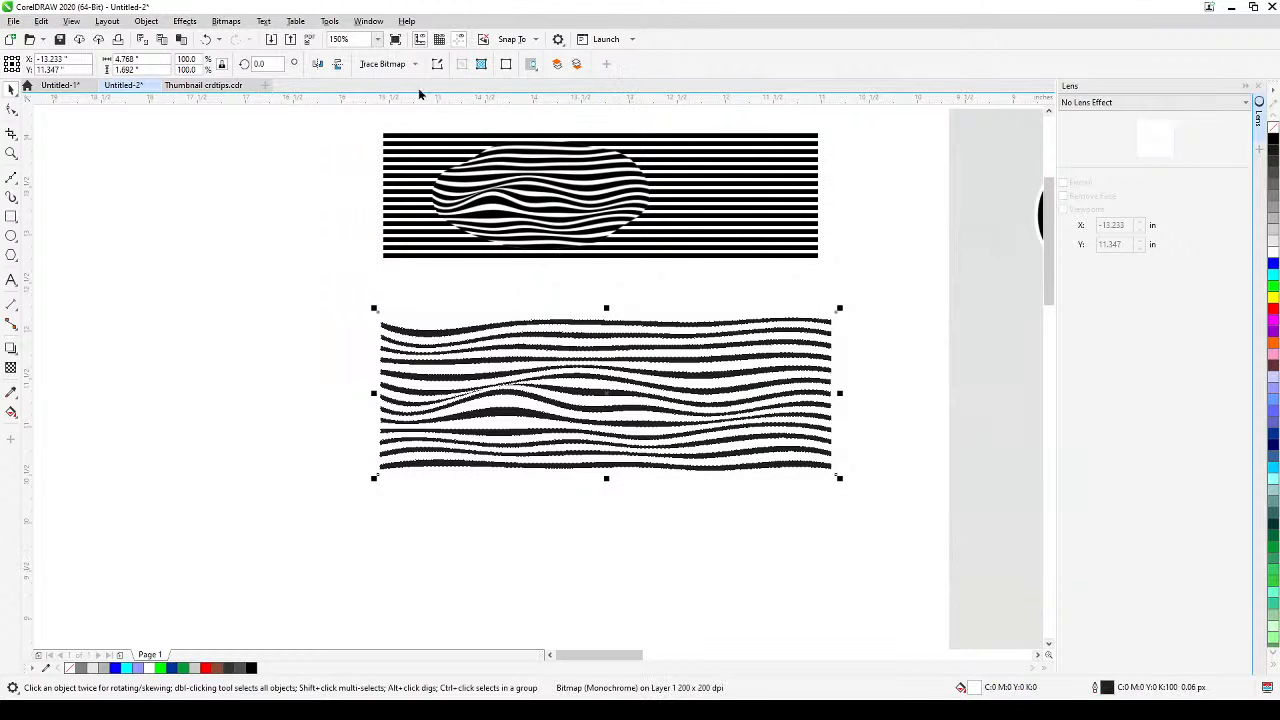
Quick Trace the wavy-stripe bitmap and move the traced group about 2.9 inches left and 1.3 inches down
{"action": "left_click", "coordinate": [378, 65]}
{"action": "left_click", "coordinate": [384, 81]}
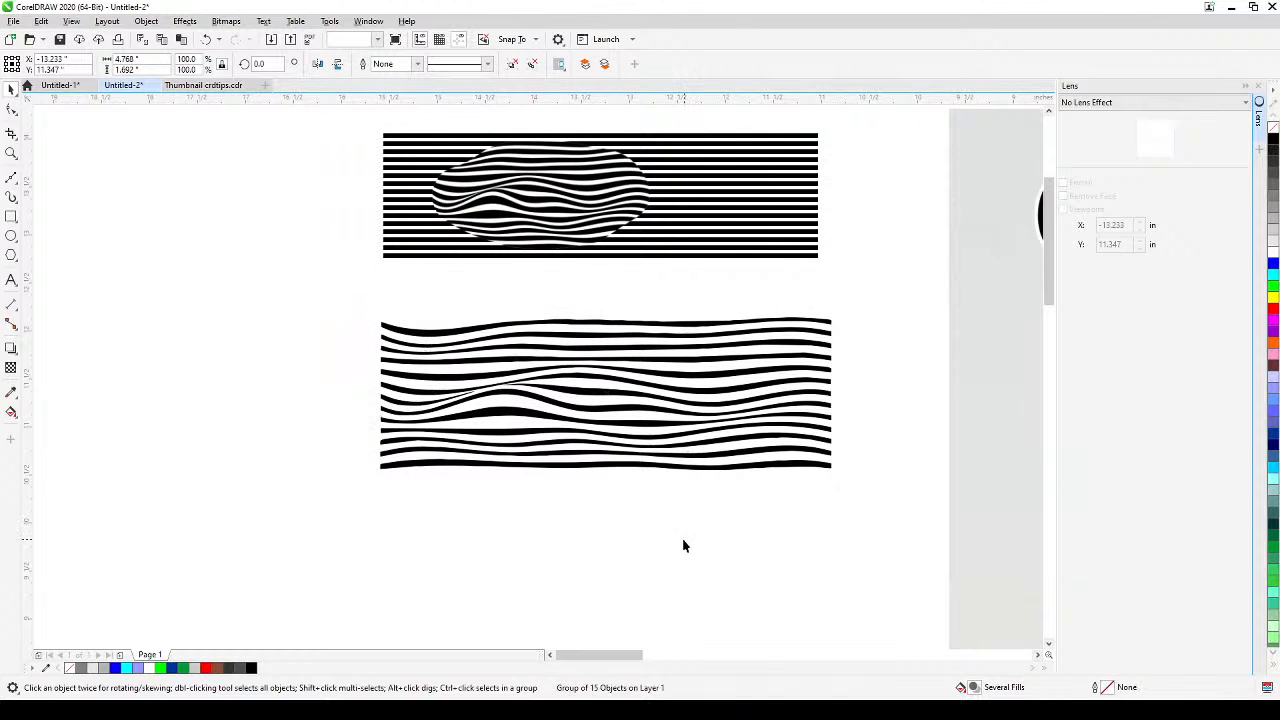
{"action": "left_click", "coordinate": [666, 454]}
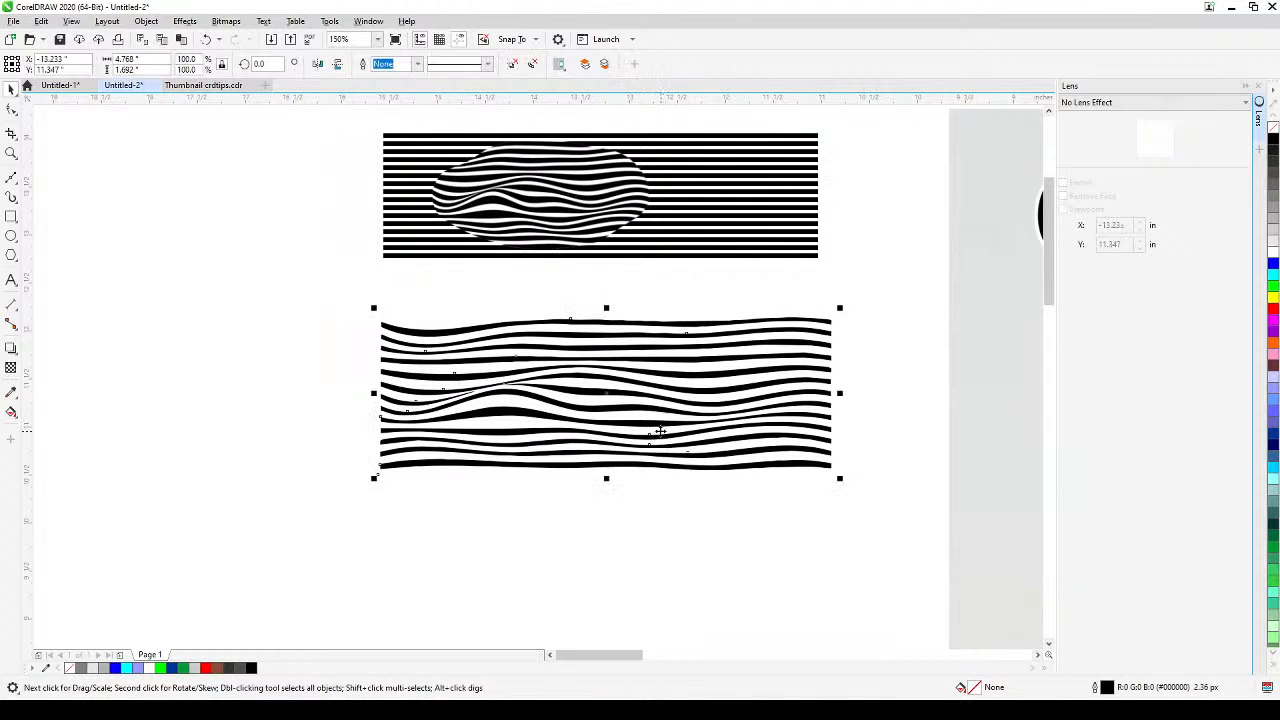
{"action": "mouse_move", "coordinate": [660, 432]}
{"action": "left_mouse_down"}
{"action": "mouse_move", "coordinate": [557, 574]}
{"action": "mouse_move", "coordinate": [382, 554]}
{"action": "left_mouse_up"}
{"action": "scroll", "coordinate": [671, 448], "scroll_direction": "up", "scroll_amount": 3}
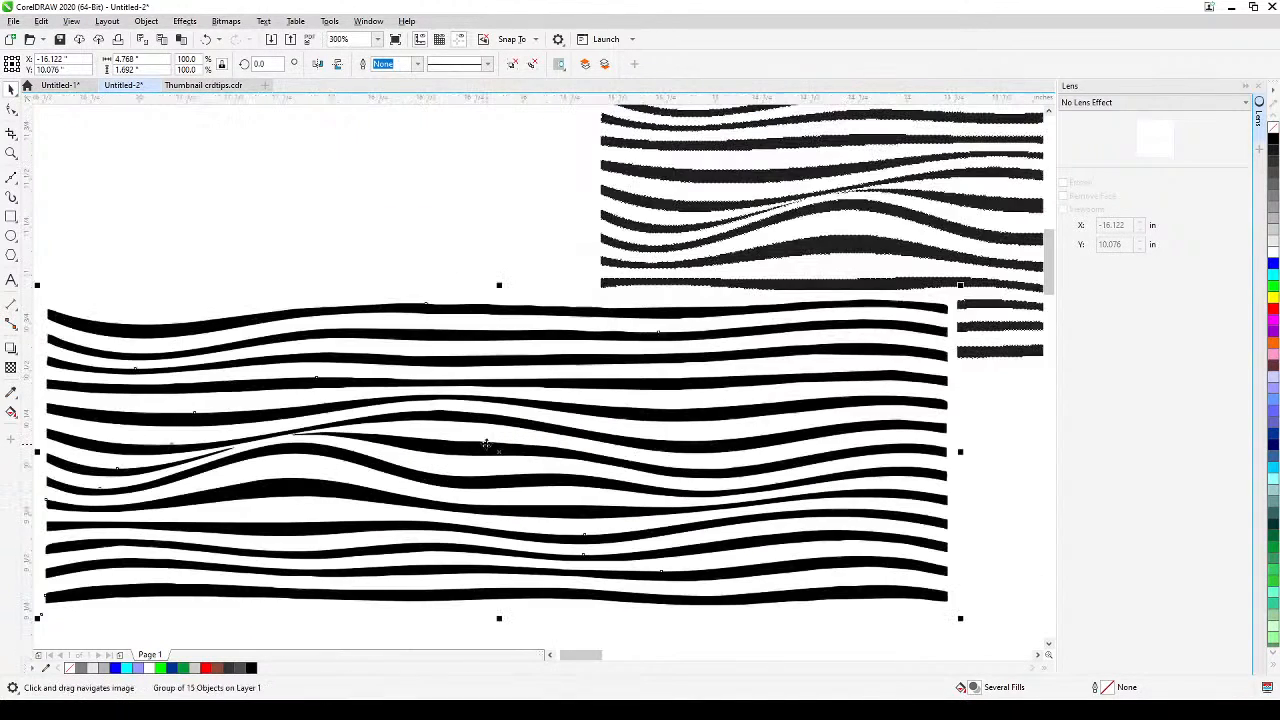
{"action": "scroll", "coordinate": [486, 444], "scroll_direction": "down", "scroll_amount": 3}
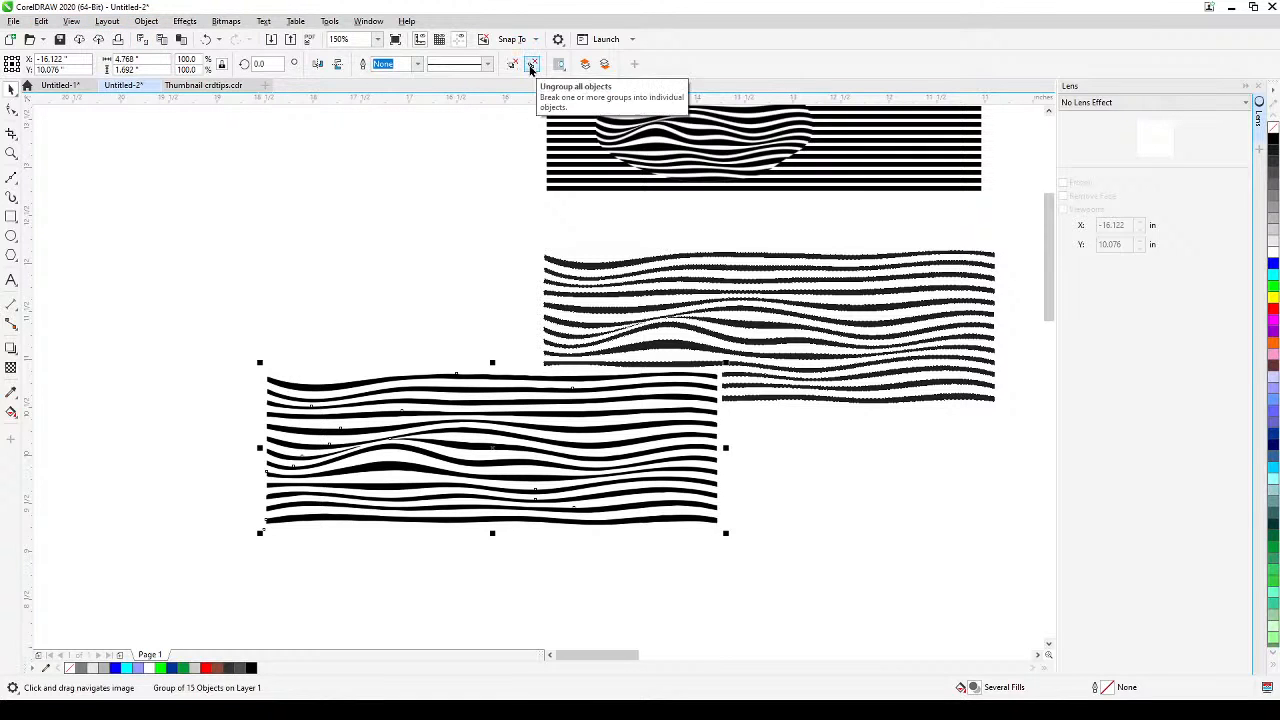
Ungroup all the traced stripes and fill the lowest three with blue
{"action": "left_click", "coordinate": [532, 63]}
{"action": "left_click", "coordinate": [193, 510]}
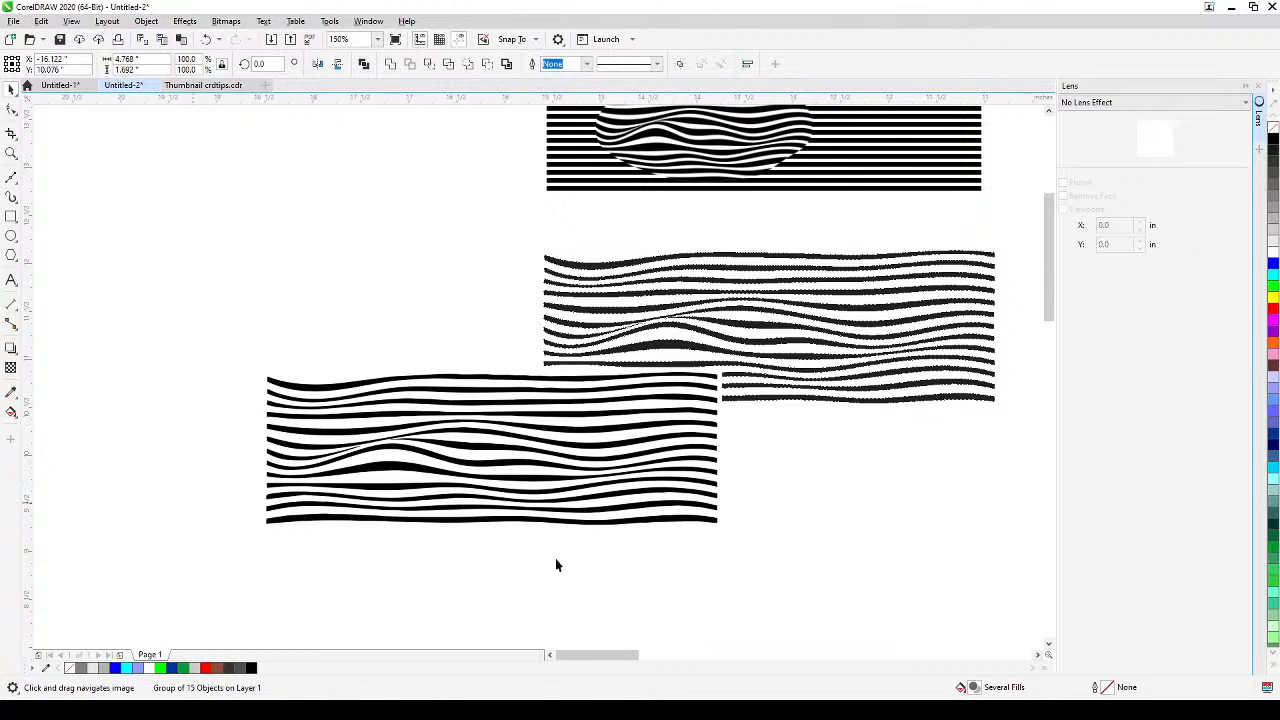
{"action": "left_click_drag", "start_coordinate": [202, 479], "coordinate": [766, 578]}
{"action": "left_click_drag", "start_coordinate": [855, 520], "coordinate": [855, 520]}
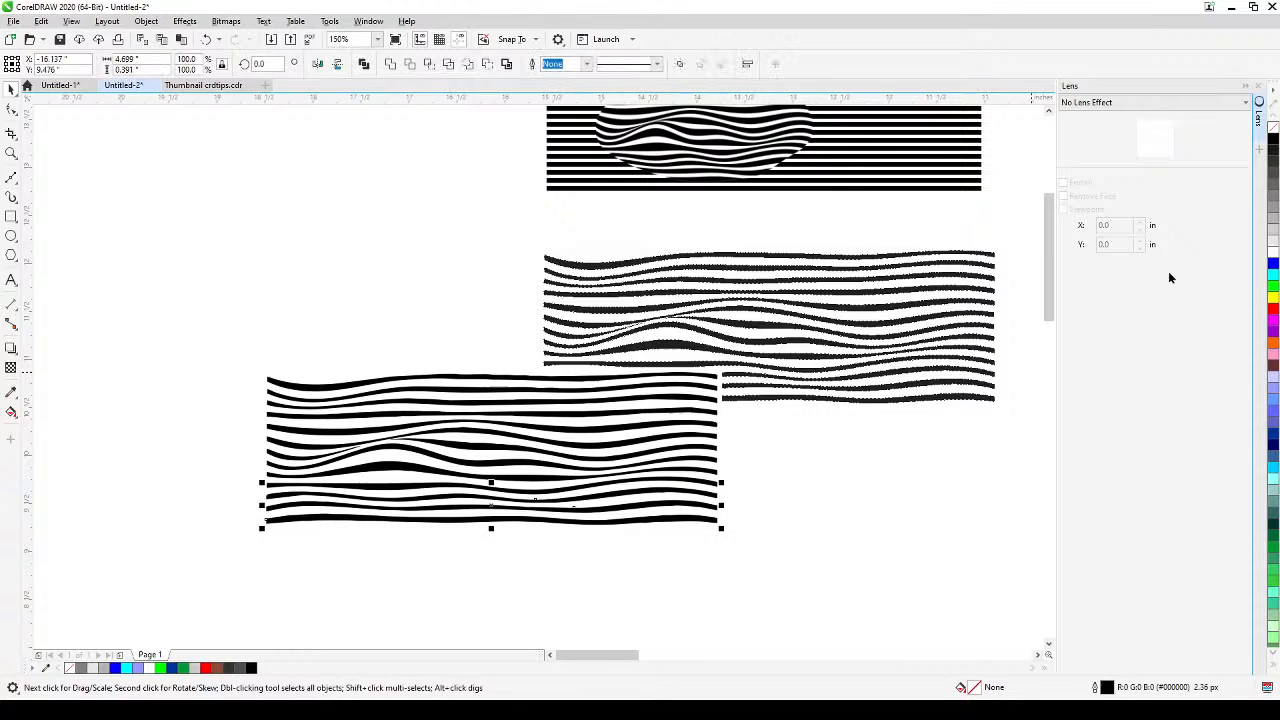
{"action": "left_click", "coordinate": [1273, 263]}
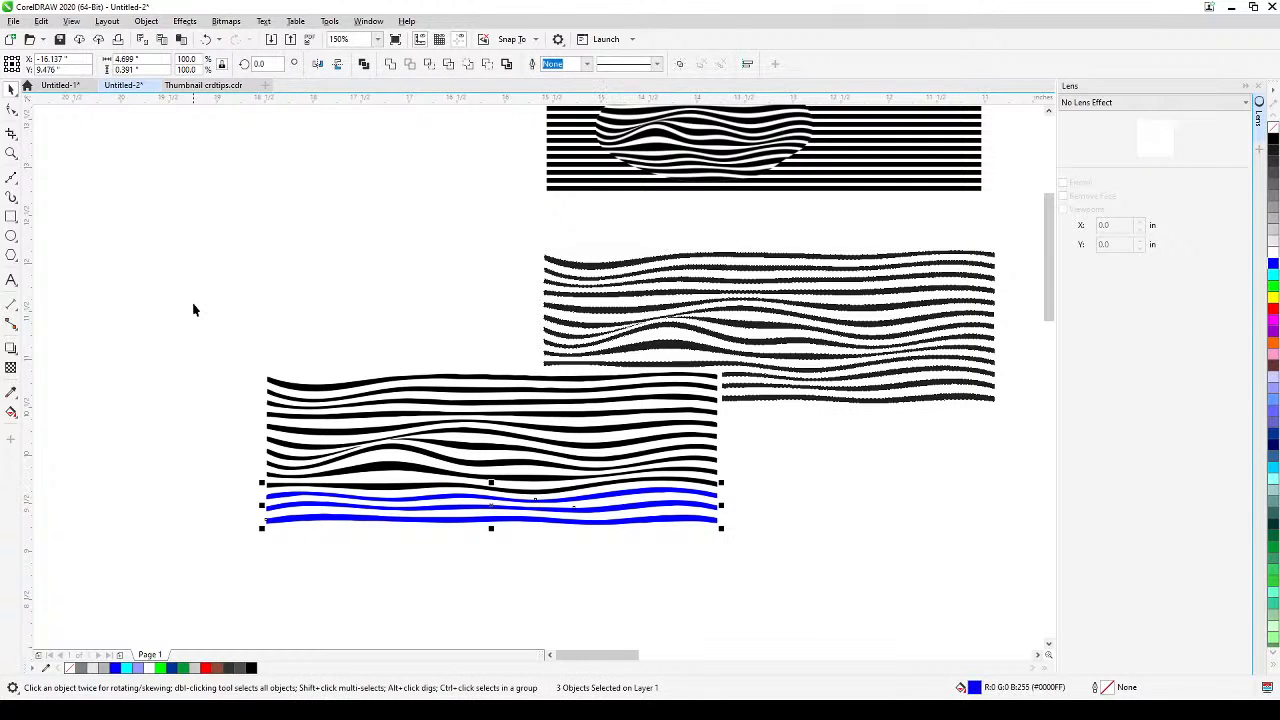
Fill the top five traced stripes with red and deselect them
{"action": "left_click_drag", "start_coordinate": [187, 339], "coordinate": [752, 436]}
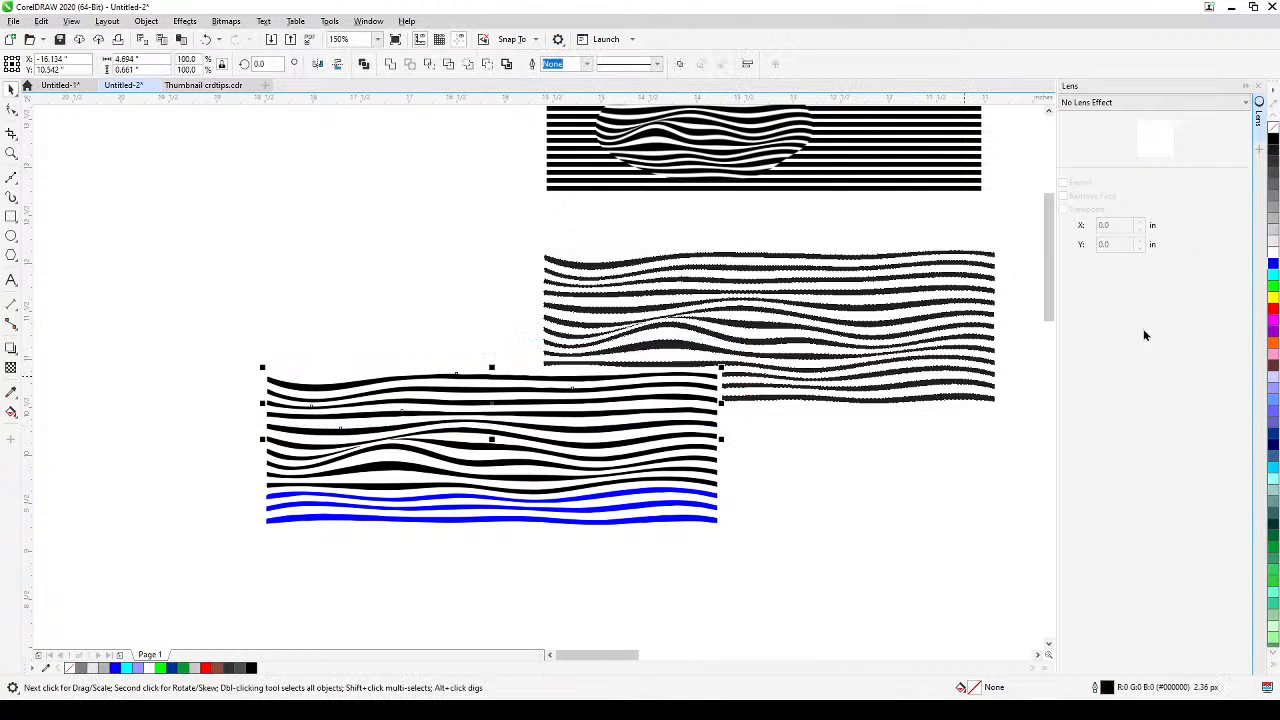
{"action": "left_click", "coordinate": [1272, 316]}
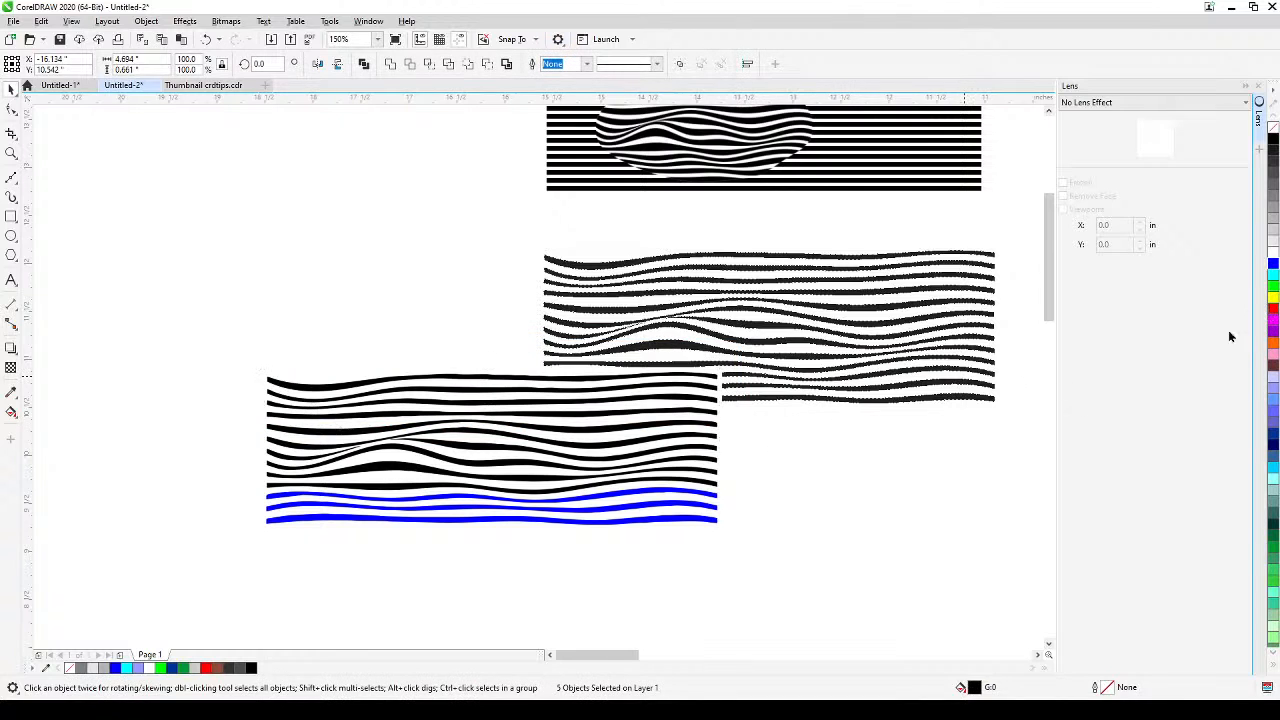
{"action": "left_click", "coordinate": [877, 465]}
Look through the available lens types without choosing one and close the Lens docker
{"action": "scroll", "coordinate": [877, 465], "scroll_direction": "down", "scroll_amount": 2}
{"action": "left_click_drag", "start_coordinate": [767, 494], "coordinate": [552, 488]}
{"action": "left_click_drag", "start_coordinate": [809, 474], "coordinate": [654, 470]}
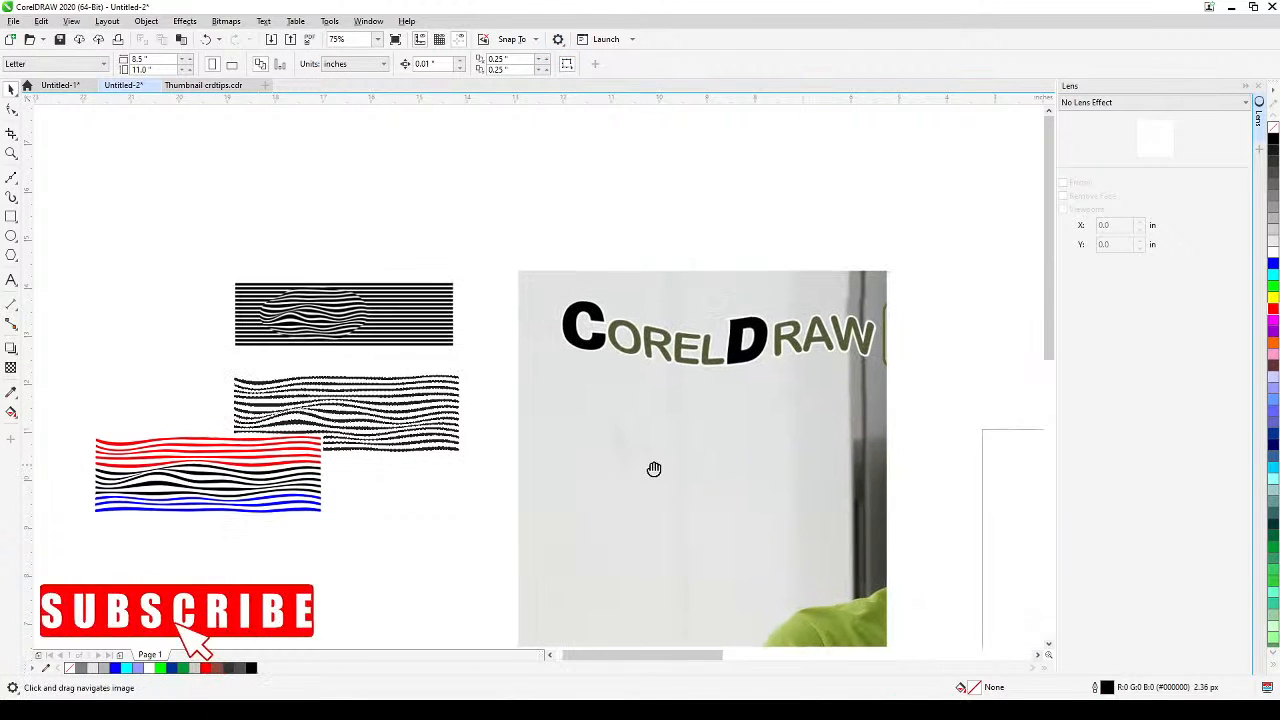
{"action": "left_click", "coordinate": [1205, 104]}
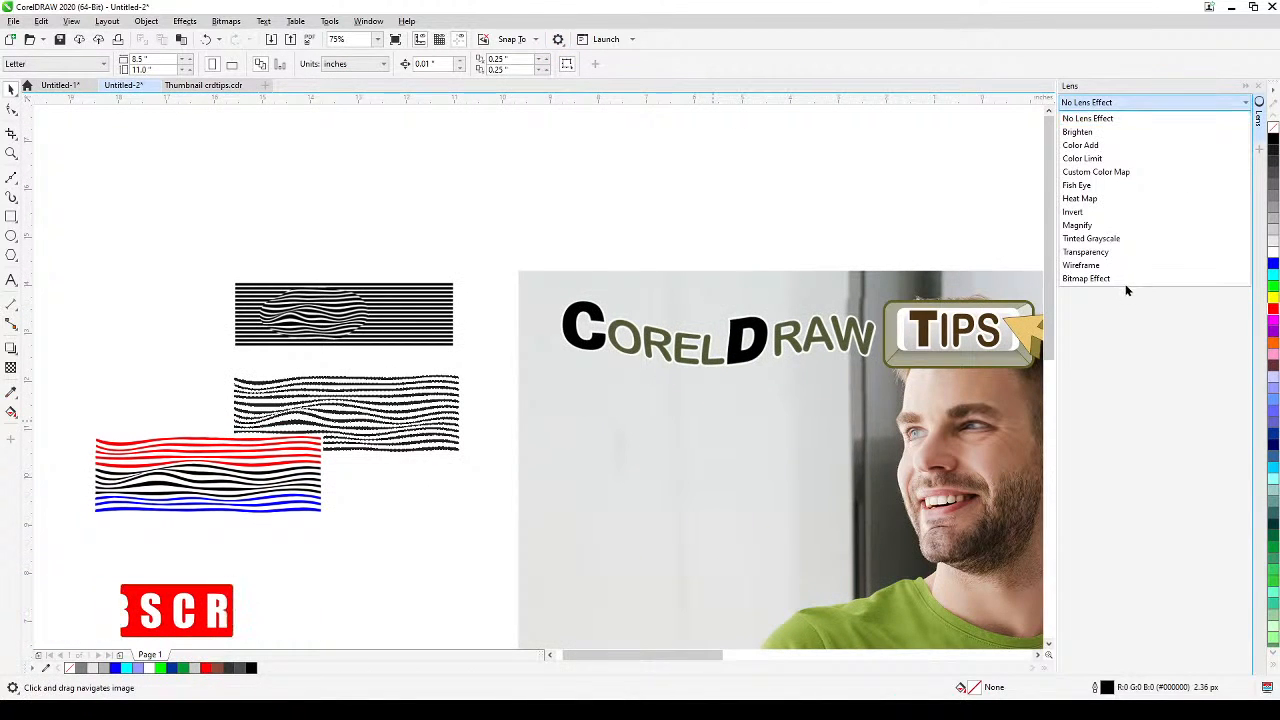
{"action": "left_click", "coordinate": [700, 161]}
{"action": "left_click_drag", "start_coordinate": [831, 386], "coordinate": [650, 320]}
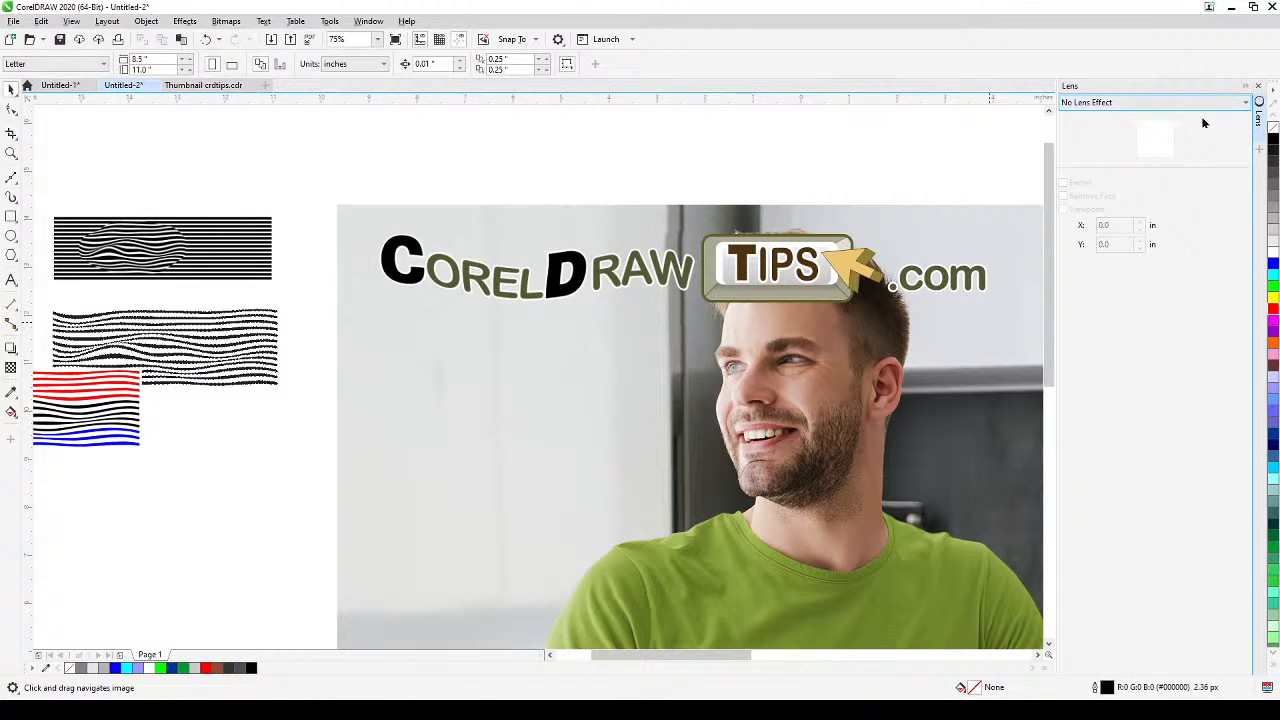
{"action": "left_click", "coordinate": [1258, 86]}
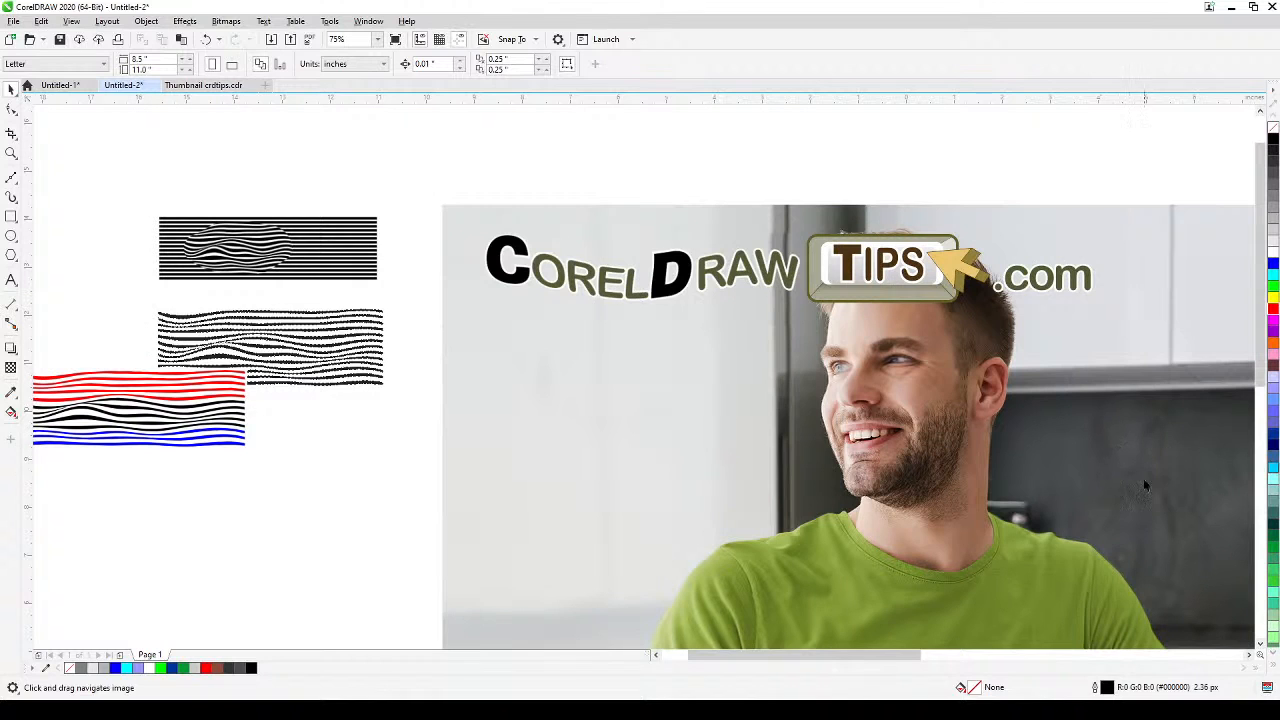
Examine the logo on the green shirt up close and compare the two photos beside the striped patterns
{"action": "left_click_drag", "start_coordinate": [873, 362], "coordinate": [840, 336]}
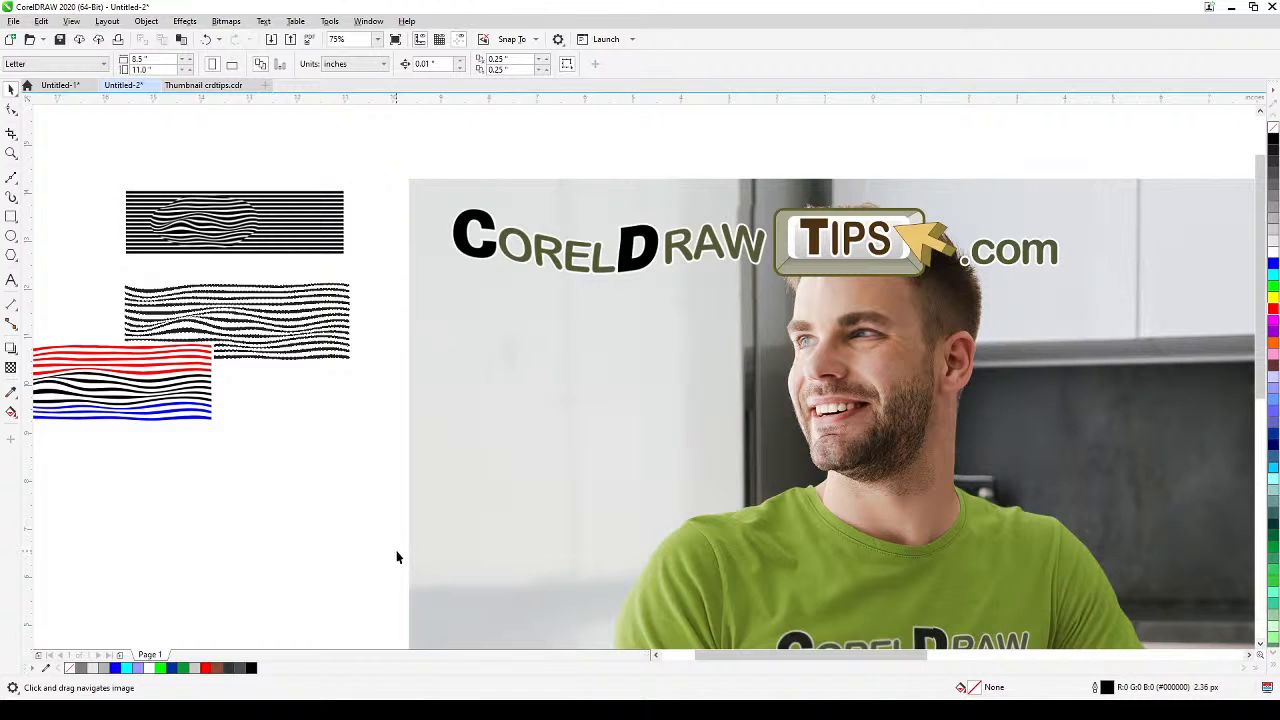
{"action": "scroll", "coordinate": [403, 554], "scroll_direction": "down", "scroll_amount": 2}
{"action": "left_click_drag", "start_coordinate": [399, 558], "coordinate": [309, 400]}
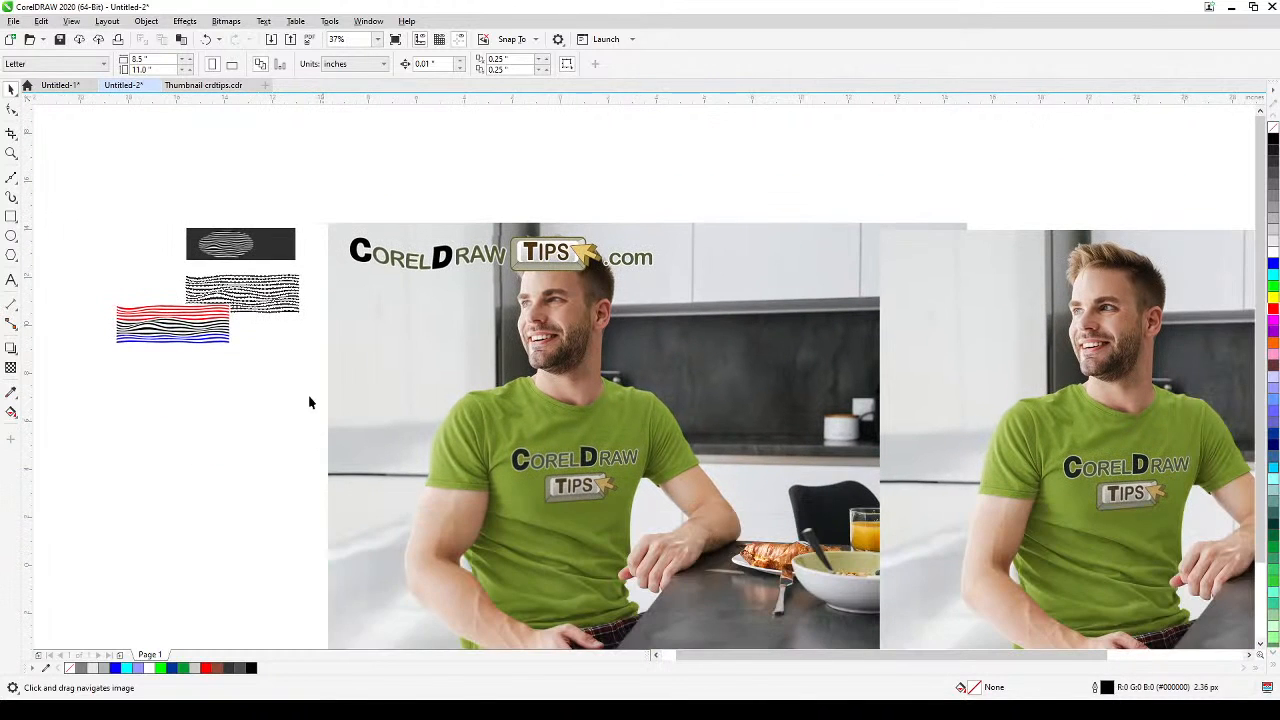
{"action": "left_click", "coordinate": [11, 153]}
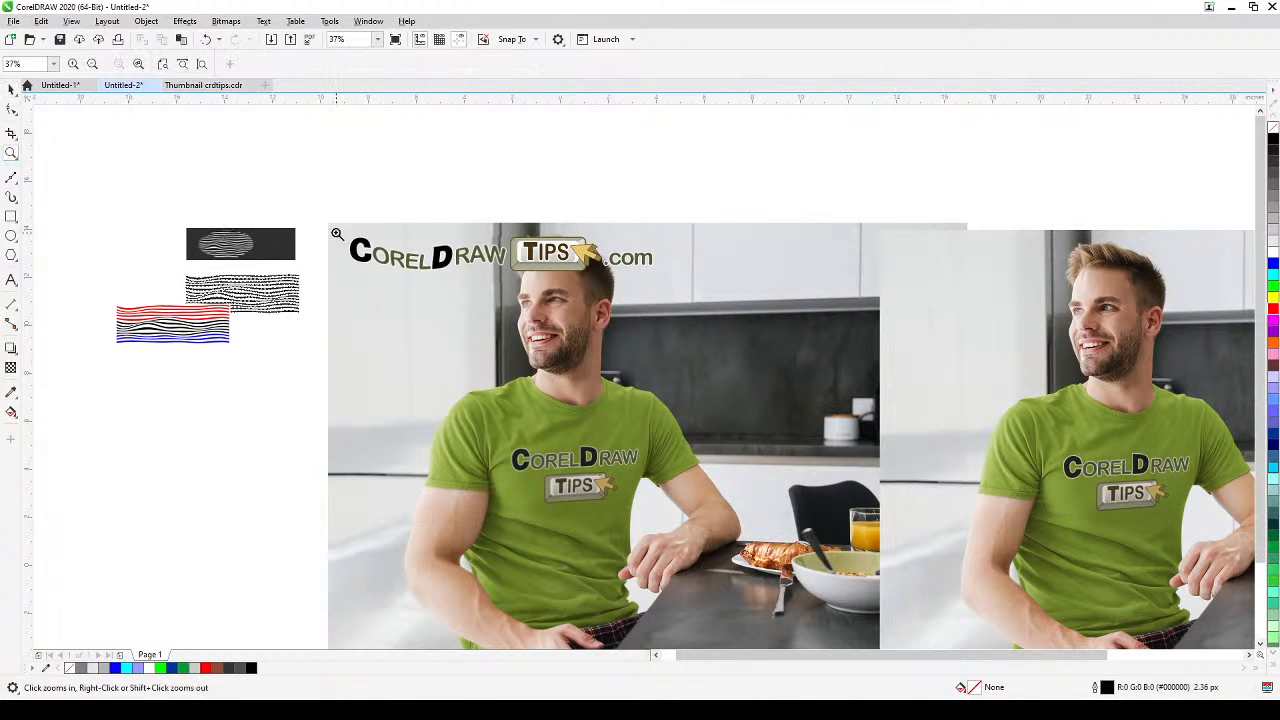
{"action": "left_click_drag", "start_coordinate": [336, 234], "coordinate": [834, 610]}
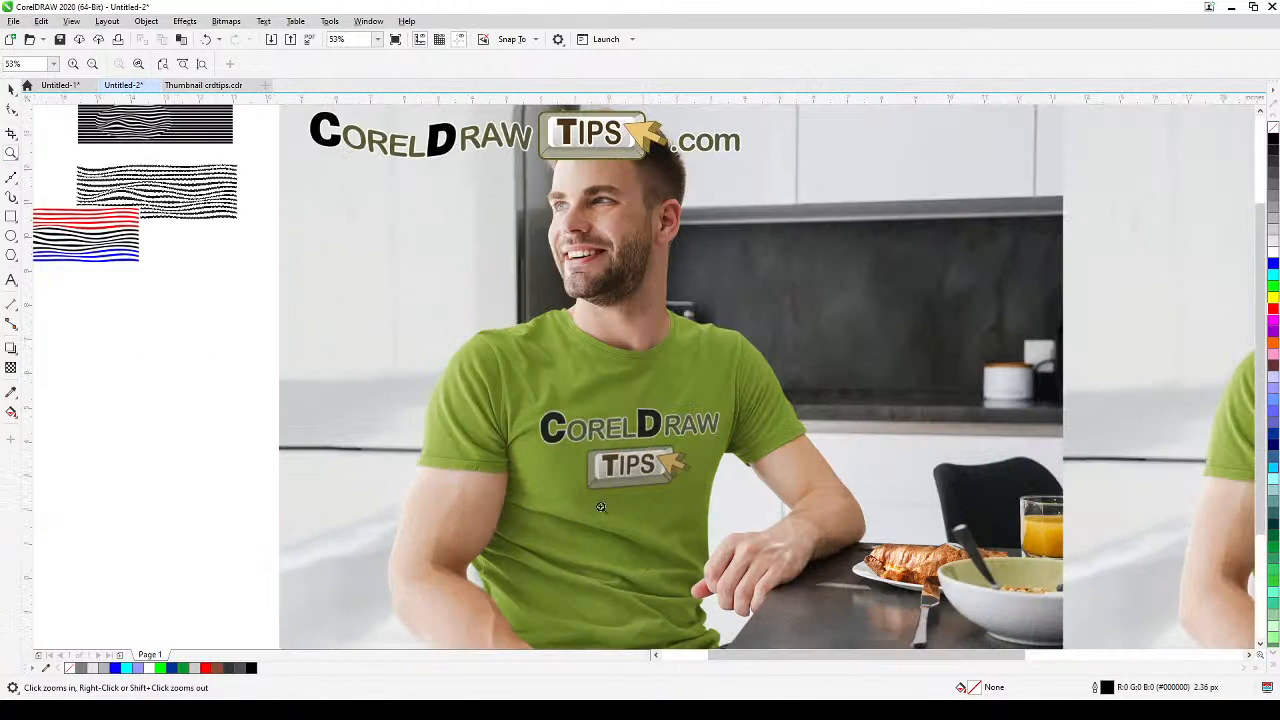
{"action": "left_click", "coordinate": [11, 88]}
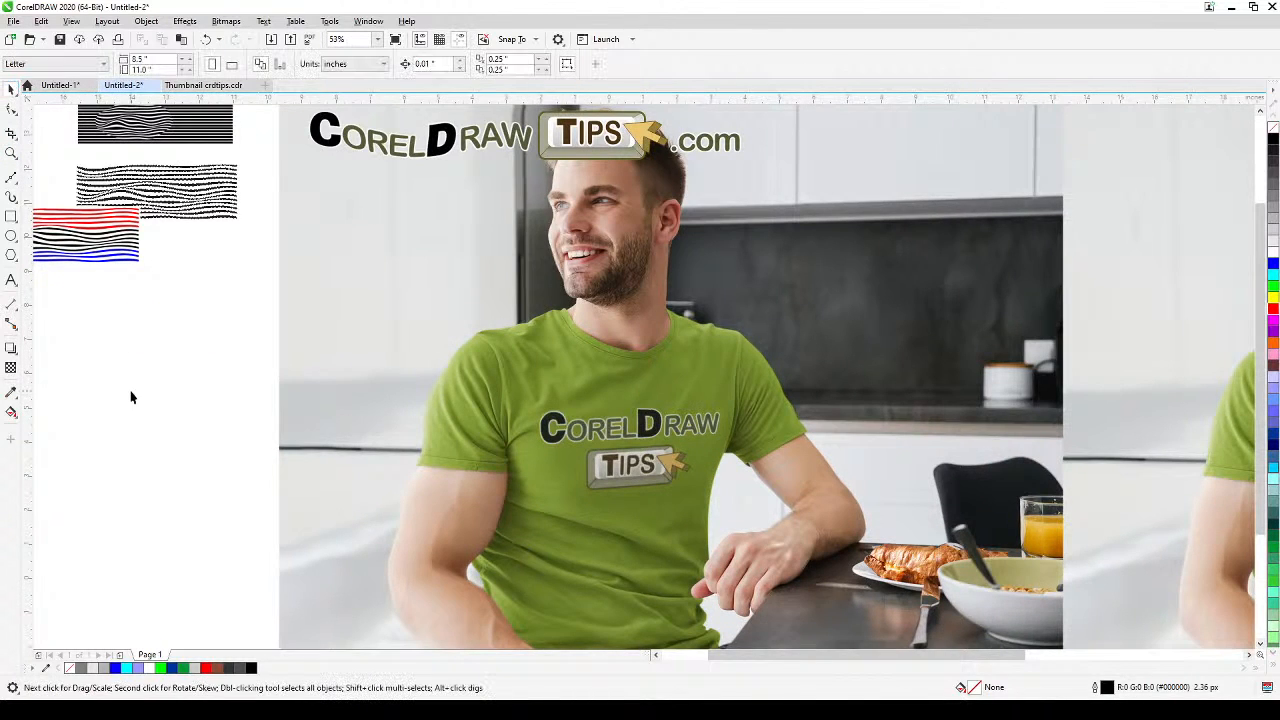
{"action": "scroll", "coordinate": [129, 396], "scroll_direction": "down", "scroll_amount": 2}
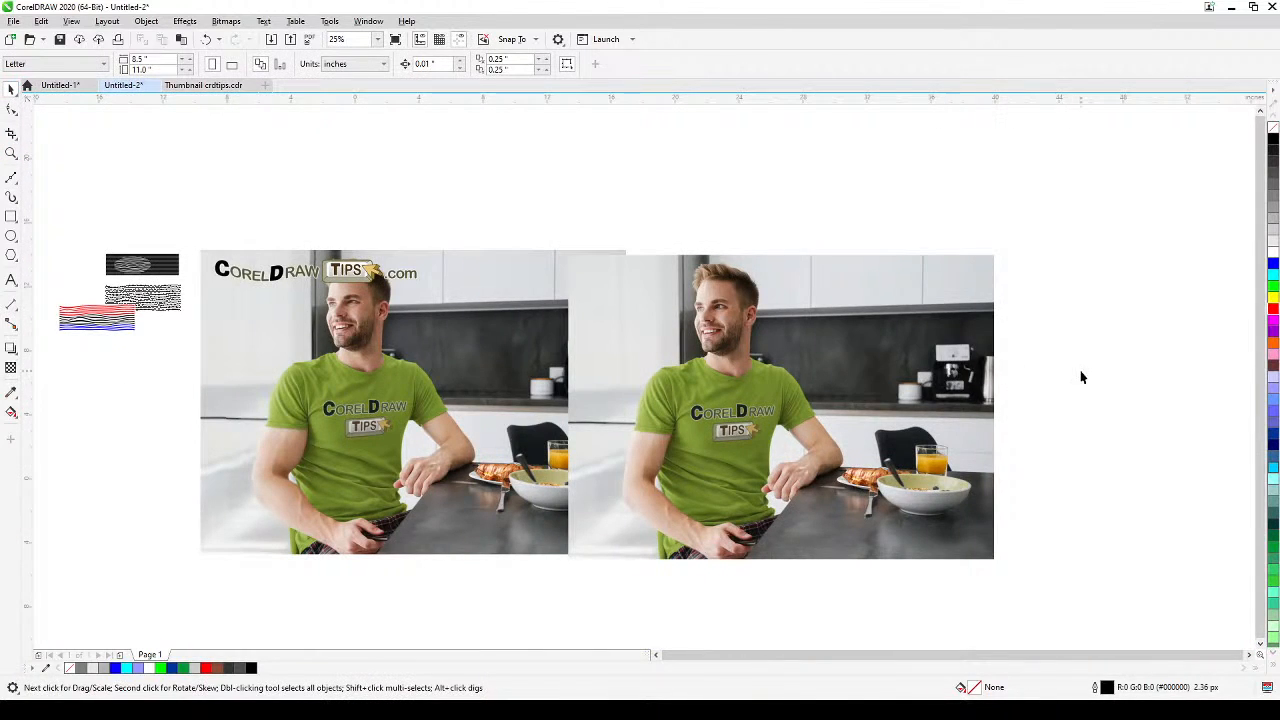